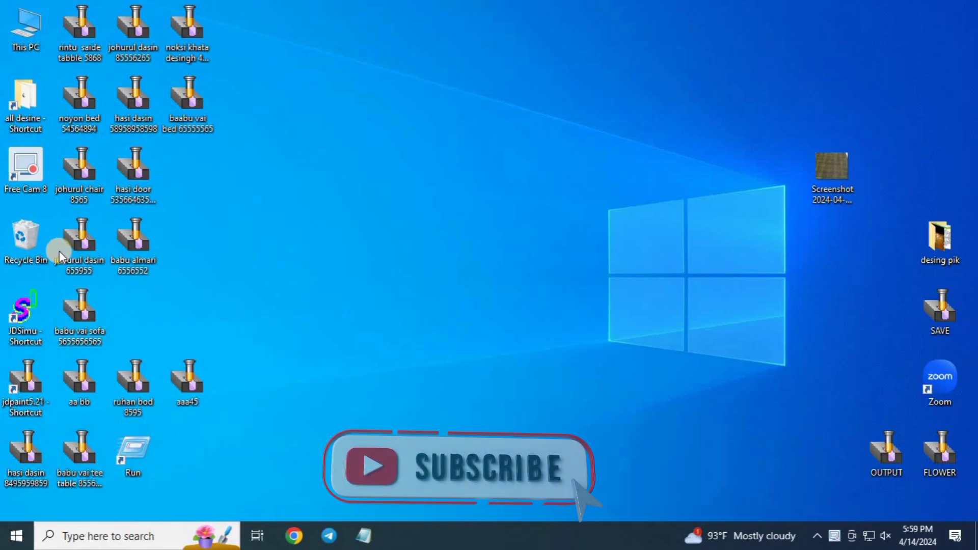
# Step: Move the aaa45 desktop file in beside the other design files and launch JDPaint 5.21
pyautogui.moveTo(197, 383); pyautogui.dragTo(171, 312)
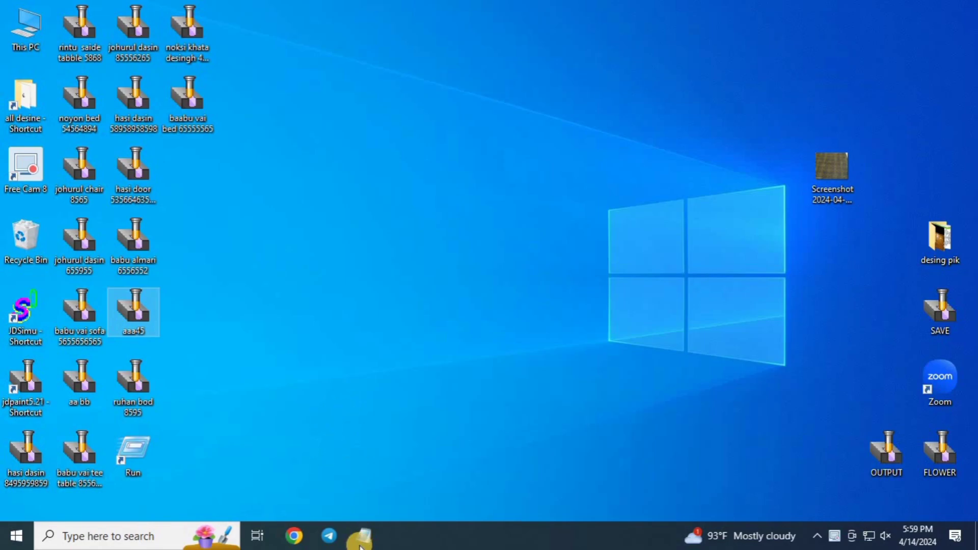
pyautogui.doubleClick(41, 395)
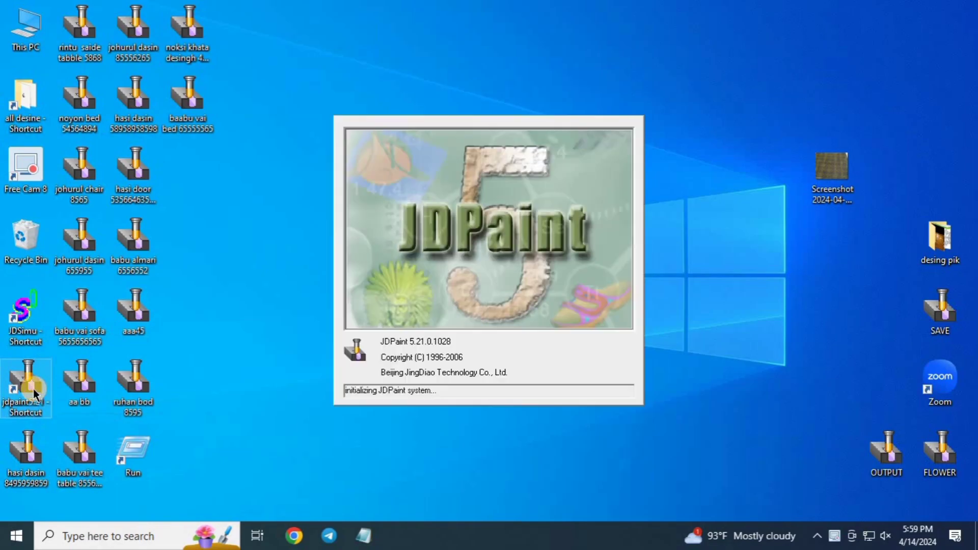
pyautogui.scroll(-10, 300, 327)
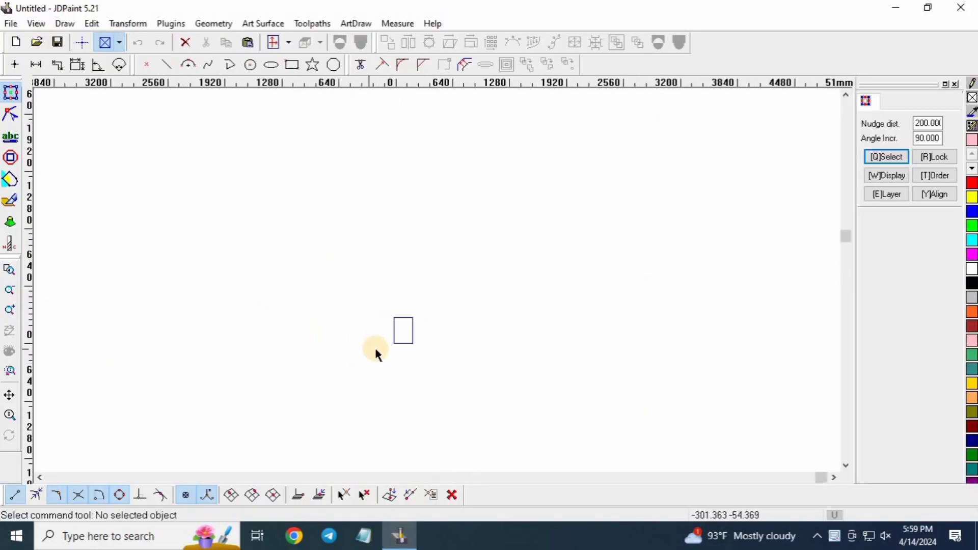
# Step: Turn on the object snaps that are still off, including Snap close point
pyautogui.click(162, 497)
pyautogui.click(39, 496)
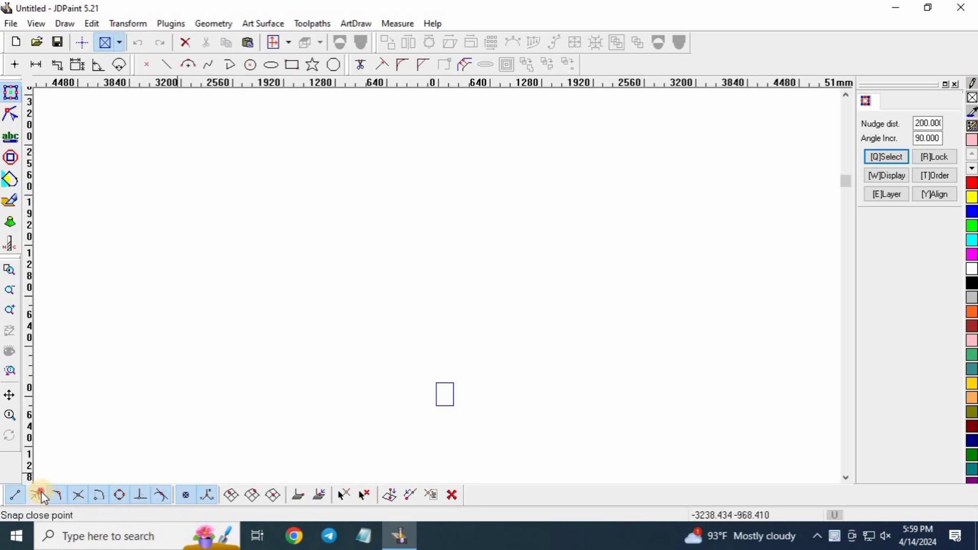
pyautogui.scroll(3, 311, 322)
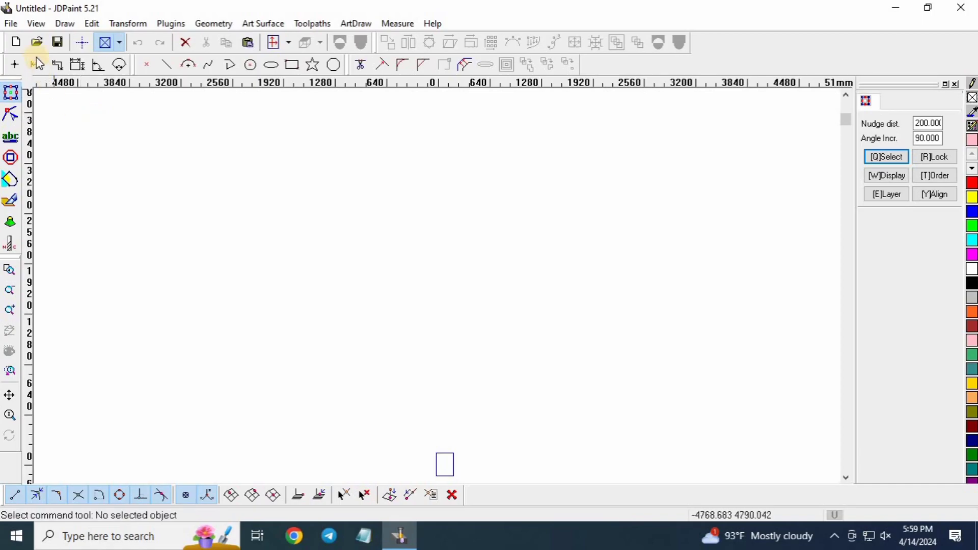
pyautogui.click(11, 24)
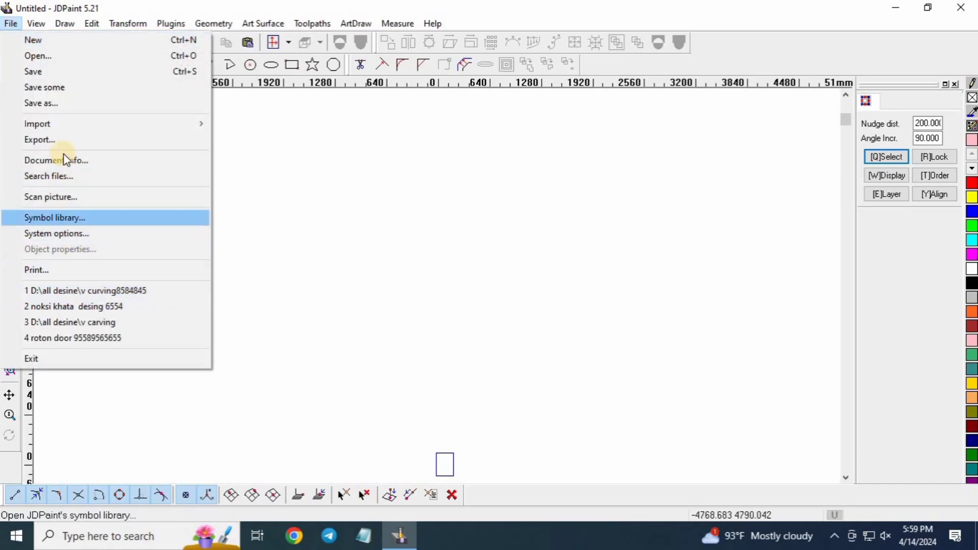
pyautogui.moveTo(72, 122)
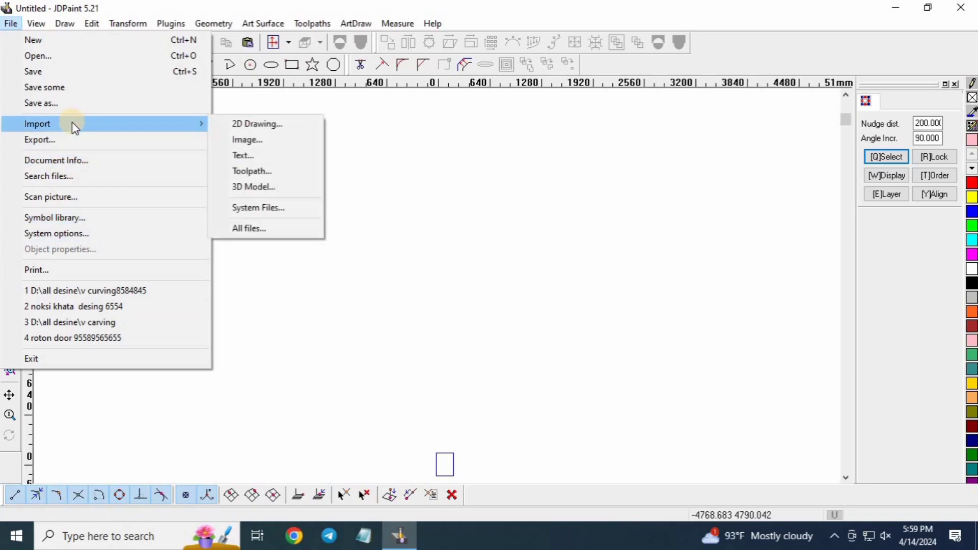
pyautogui.click(265, 145)
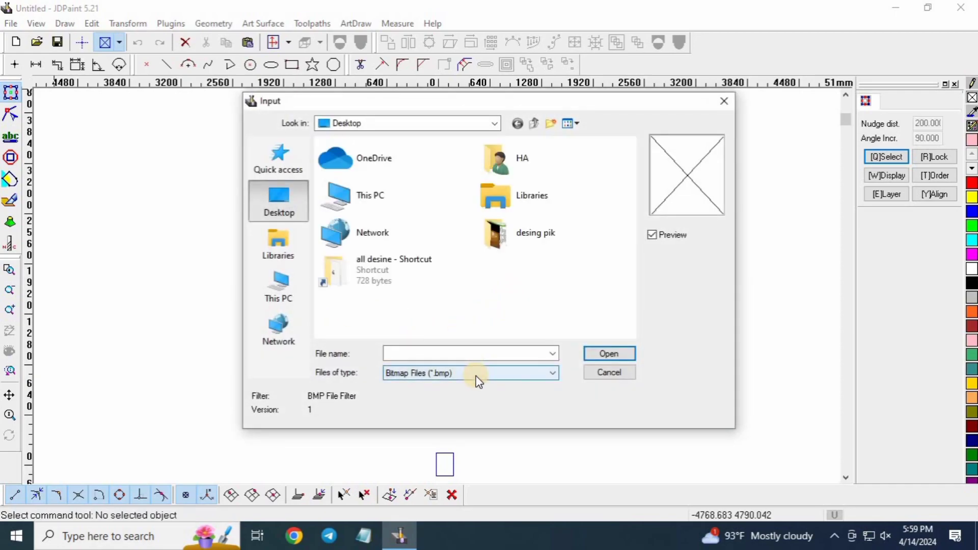
pyautogui.click(478, 381)
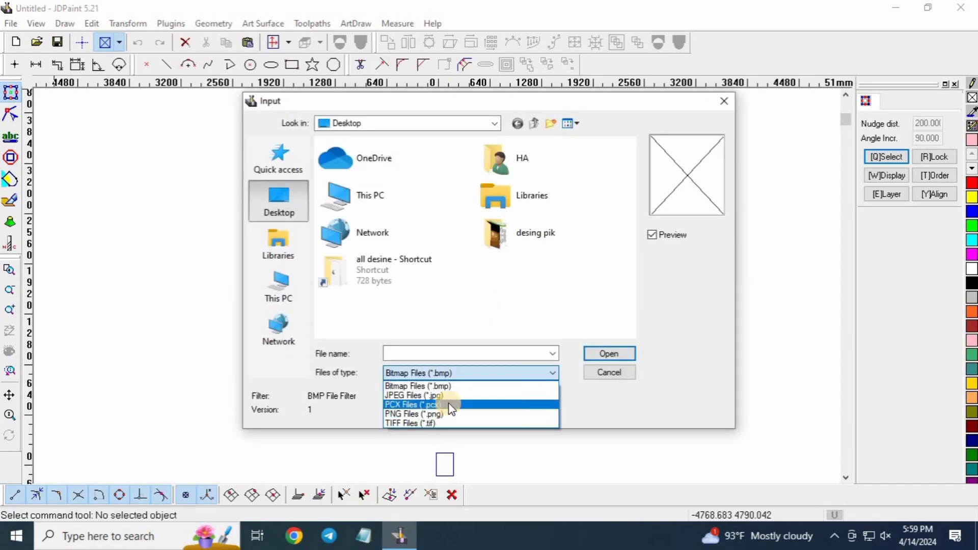
pyautogui.click(450, 397)
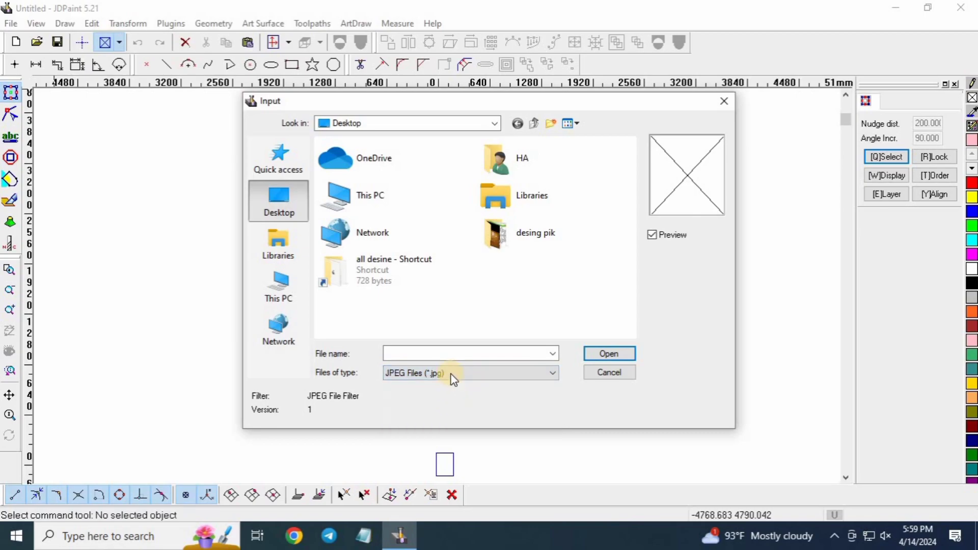
pyautogui.click(448, 373)
pyautogui.click(451, 414)
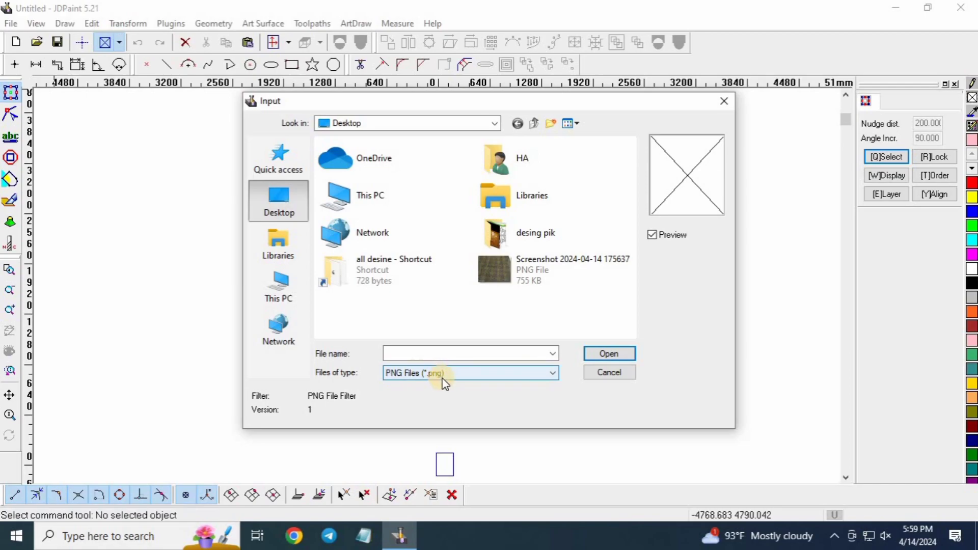
pyautogui.click(537, 267)
pyautogui.click(614, 355)
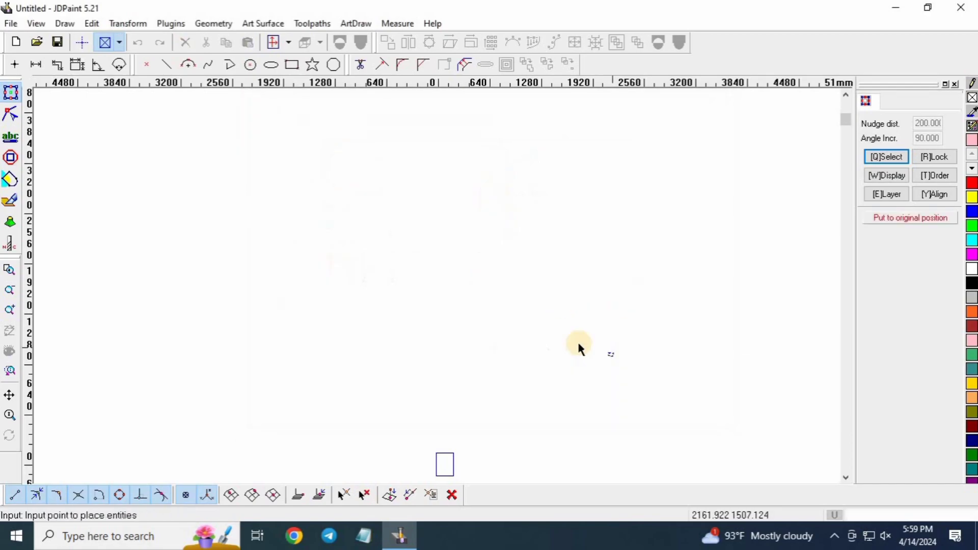
# Step: Place the imported image above the page frame, enlarge it to about 3226 × 2629 mm and move it to the frame's left
pyautogui.click(416, 318)
pyautogui.moveTo(390, 308); pyautogui.dragTo(594, 141)
pyautogui.moveTo(372, 326); pyautogui.dragTo(320, 368)
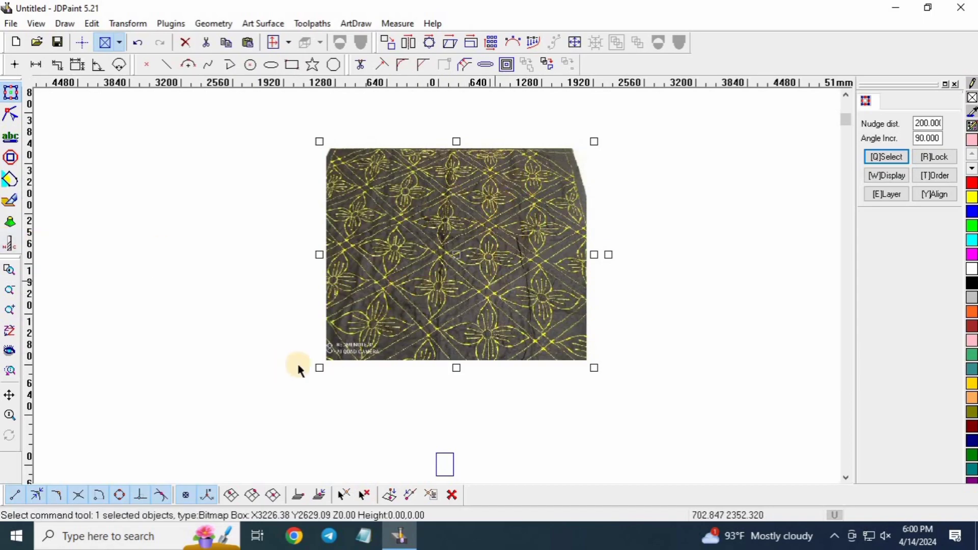
pyautogui.scroll(1, 356, 331)
pyautogui.moveTo(495, 229); pyautogui.dragTo(350, 218)
pyautogui.scroll(3, 322, 286)
pyautogui.scroll(-2, 371, 235)
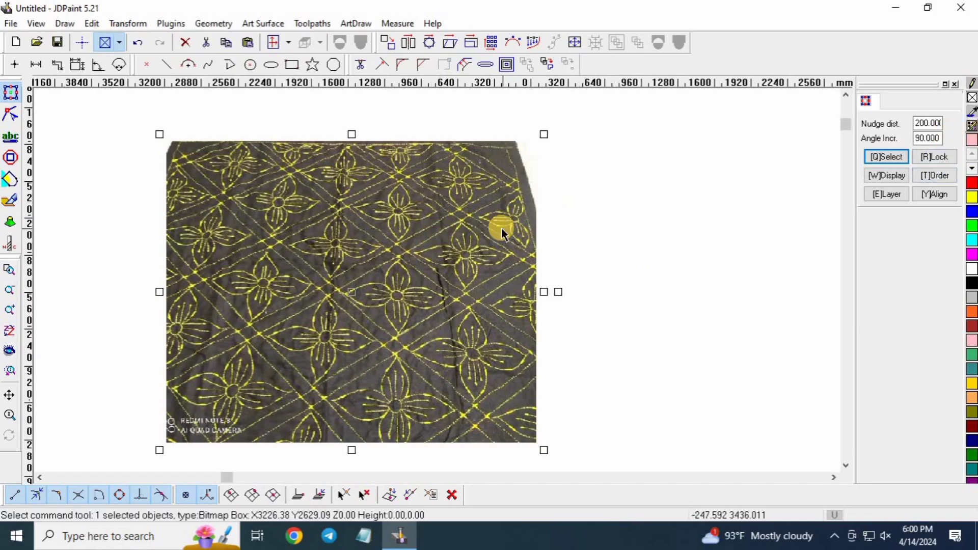
# Step: Lock the selected pattern image so it cannot be picked while drawing
pyautogui.click(933, 158)
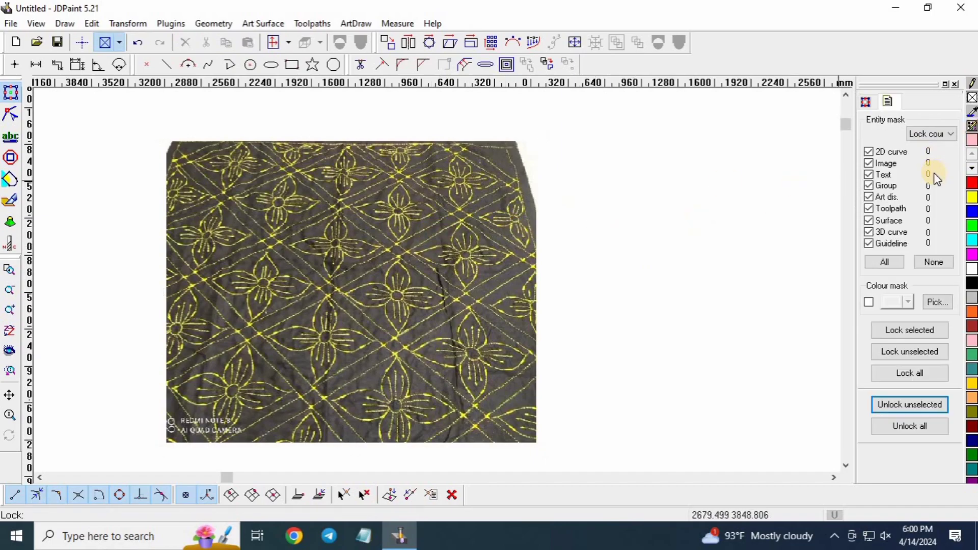
pyautogui.click(919, 331)
pyautogui.rightClick(584, 285)
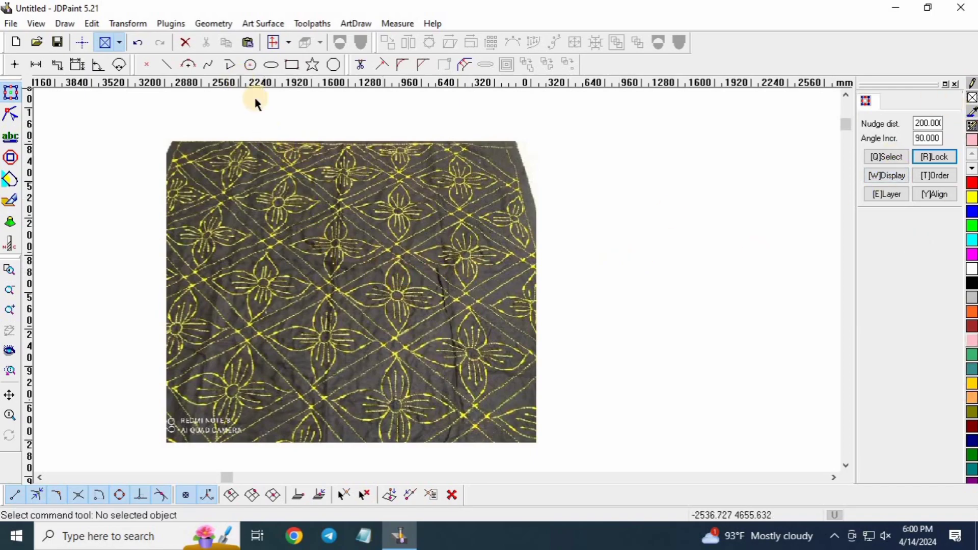
# Step: Start a polyline in Spline mode and trace the upper-left edge of the diamond around a central flower, from its left corner to its top corner
pyautogui.scroll(3, 374, 263)
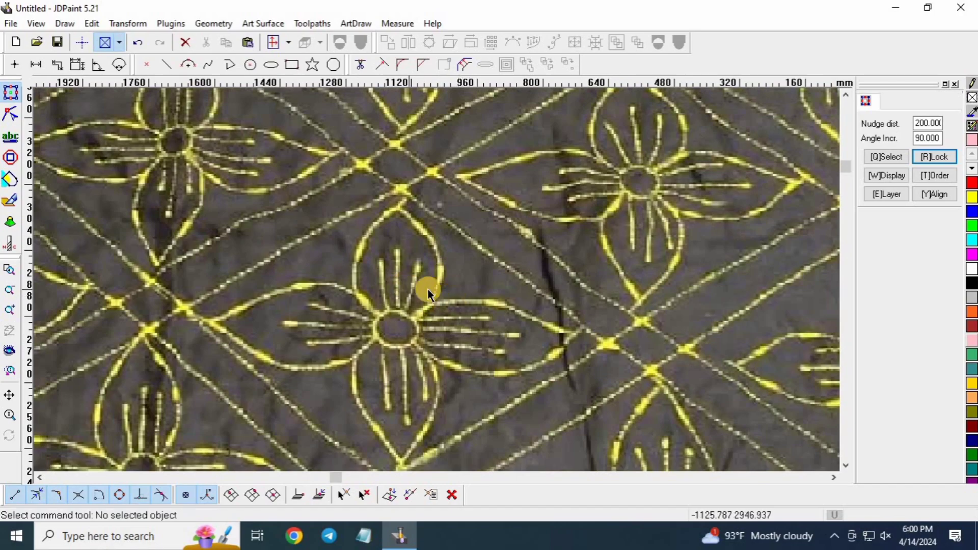
pyautogui.scroll(-4, 432, 295)
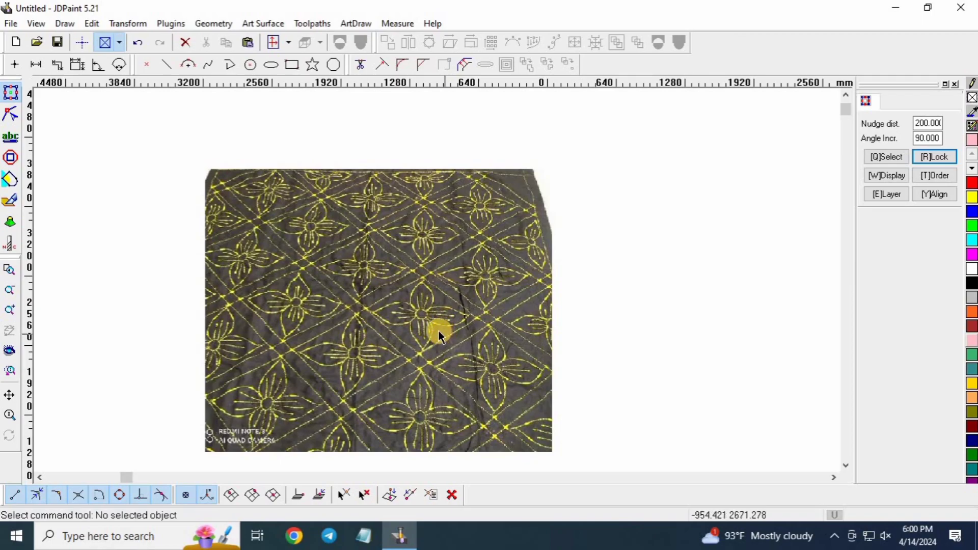
pyautogui.scroll(2, 423, 304)
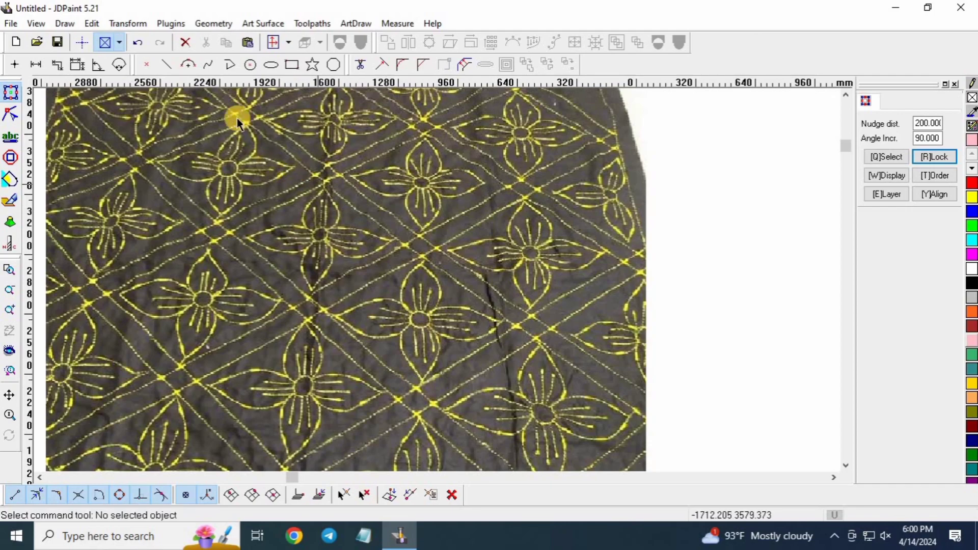
pyautogui.click(229, 65)
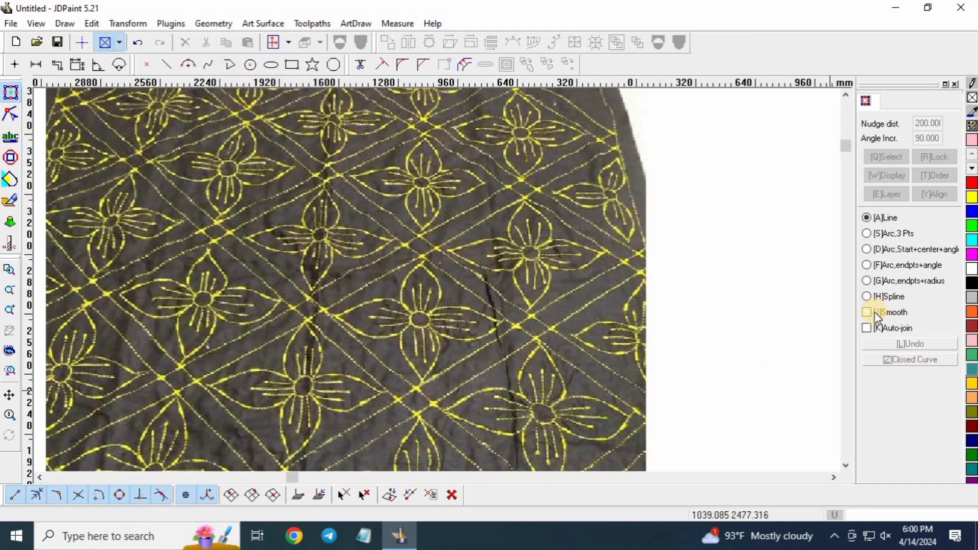
pyautogui.click(864, 300)
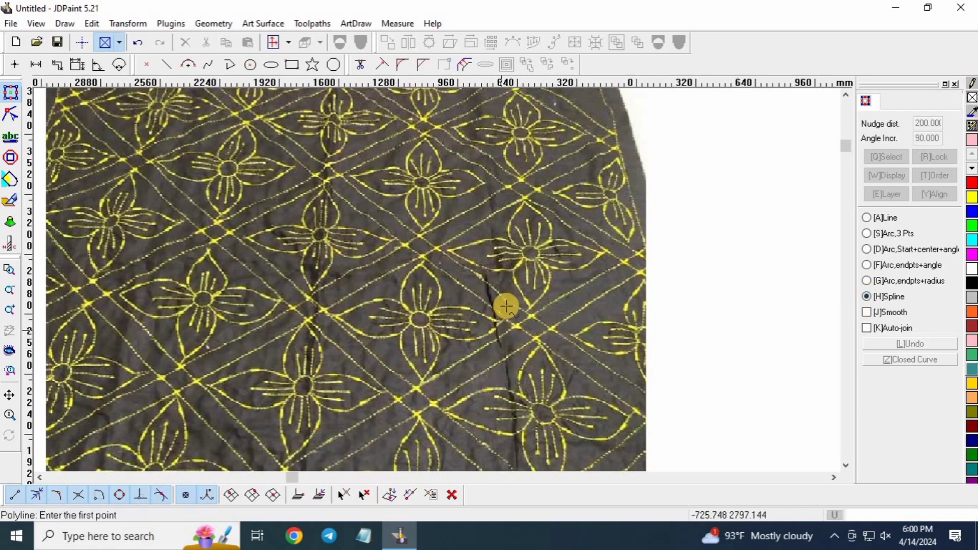
pyautogui.scroll(1, 401, 441)
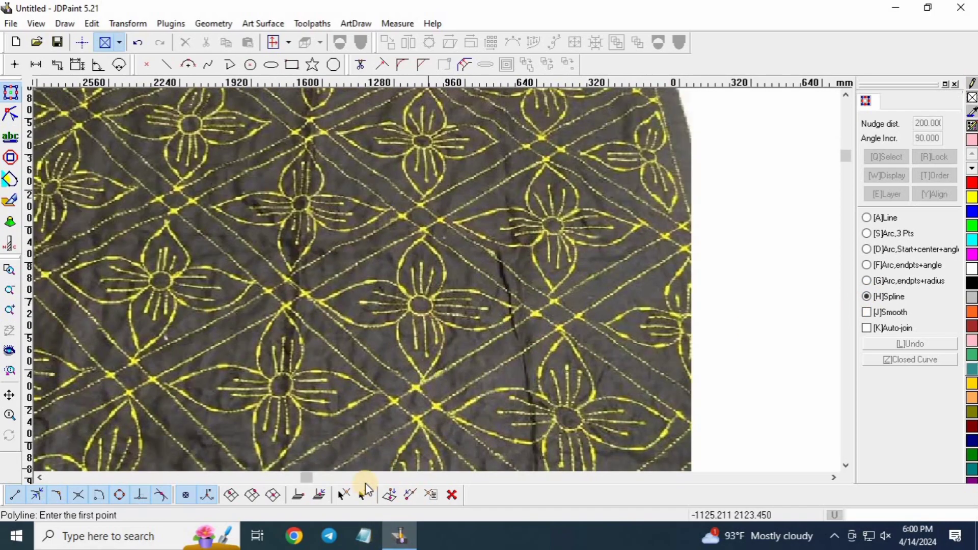
pyautogui.scroll(-2, 412, 232)
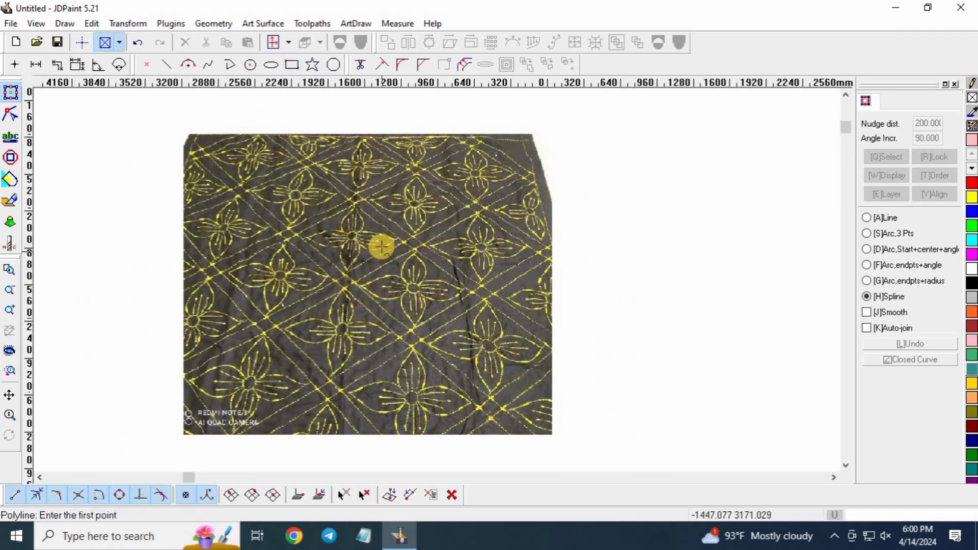
pyautogui.scroll(2, 404, 223)
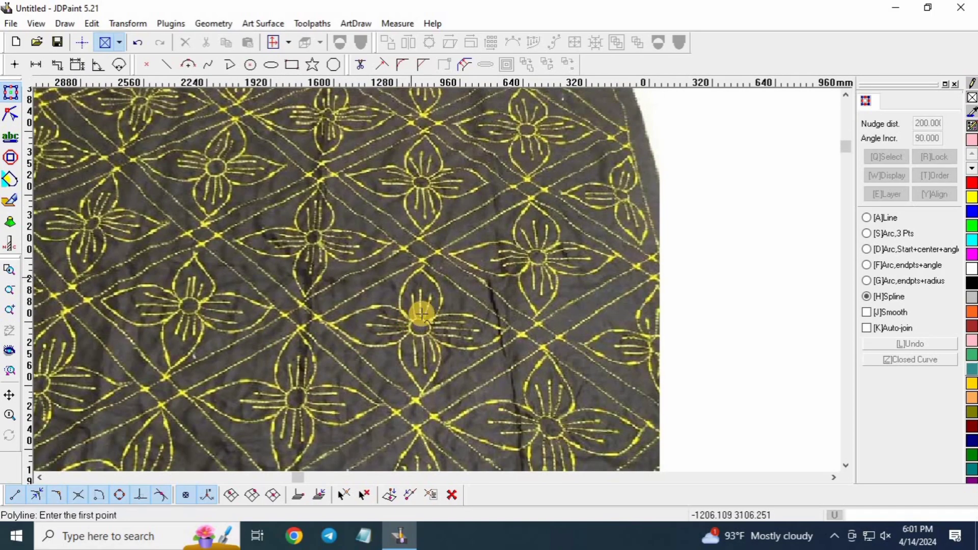
pyautogui.scroll(2, 421, 314)
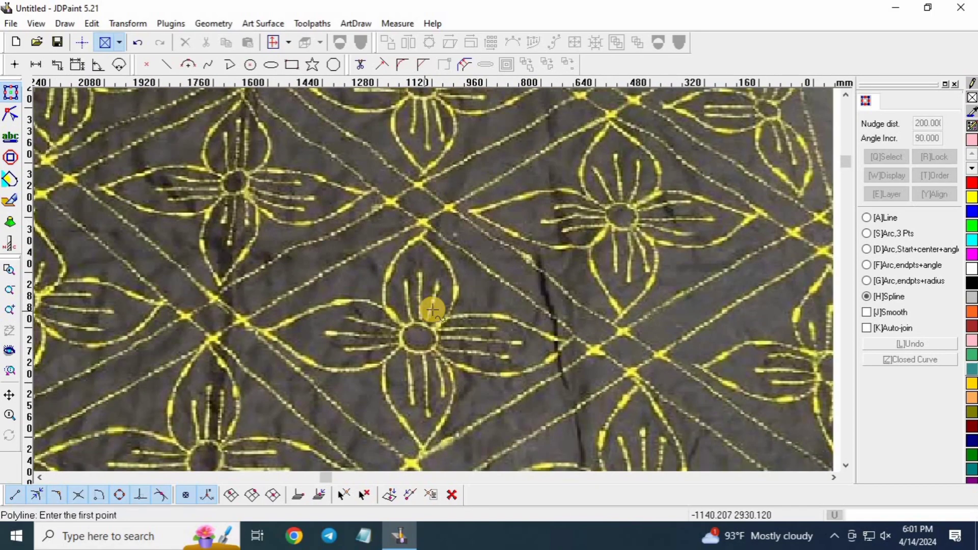
pyautogui.click(248, 319)
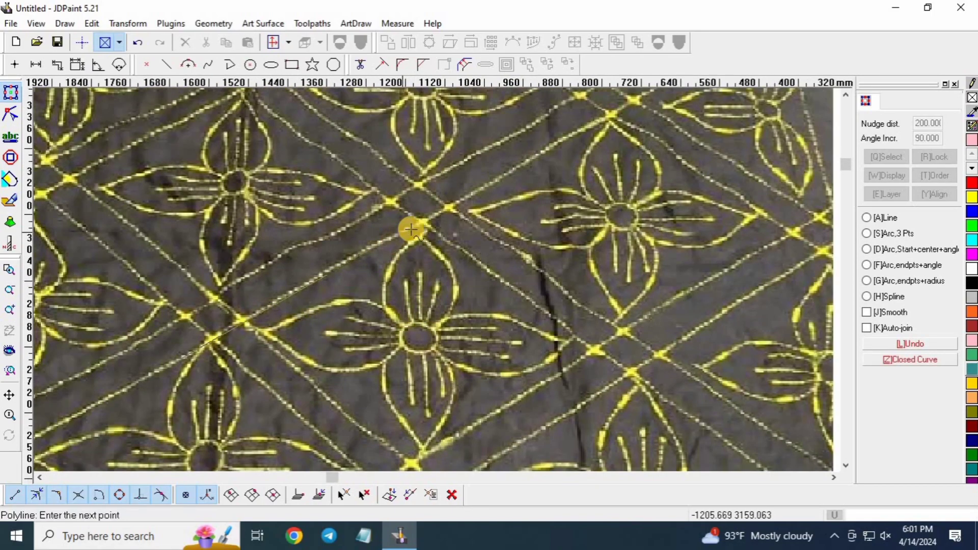
pyautogui.scroll(2, 423, 223)
pyautogui.click(440, 215)
# Step: Continue the polyline through the diamond's right and bottom corners and back to its left starting corner to close the outline
pyautogui.scroll(-2, 551, 336)
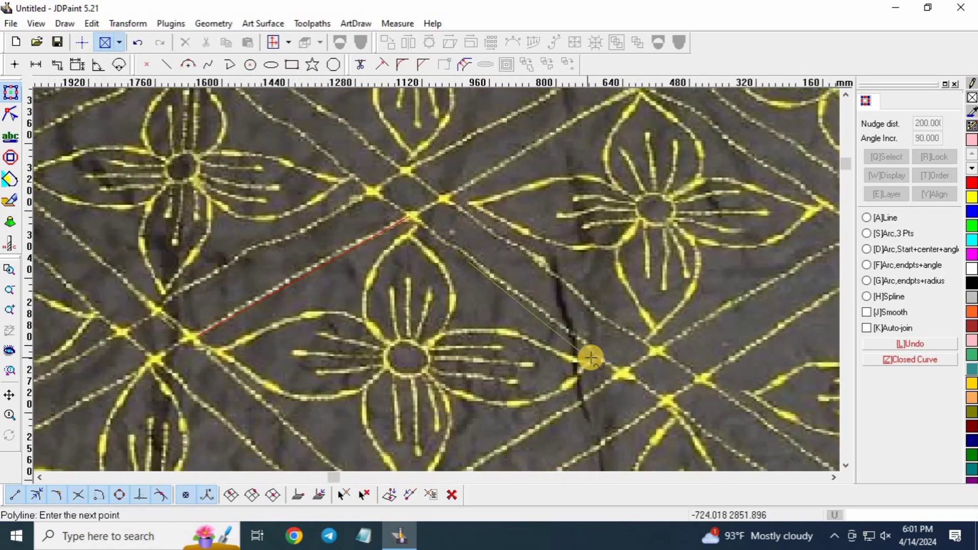
pyautogui.scroll(2, 616, 372)
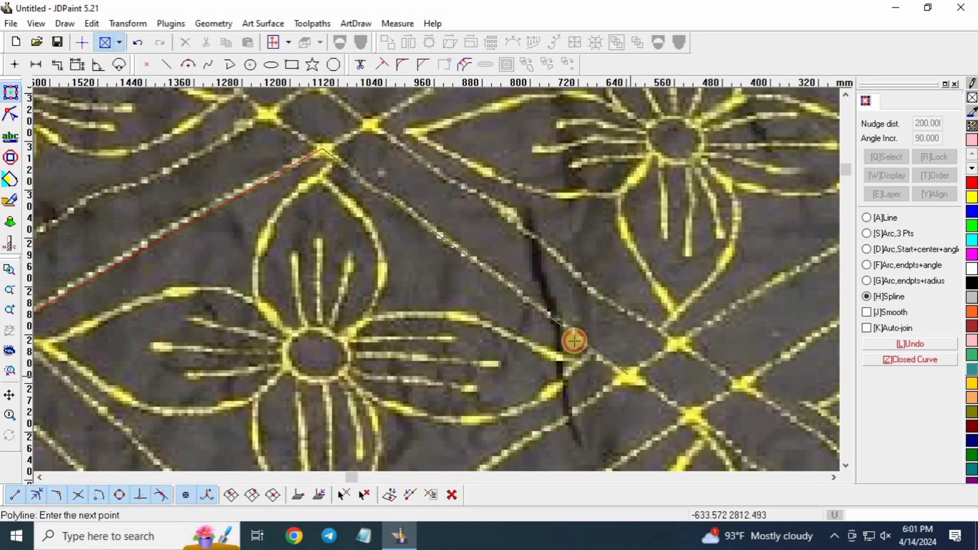
pyautogui.scroll(-2, 574, 341)
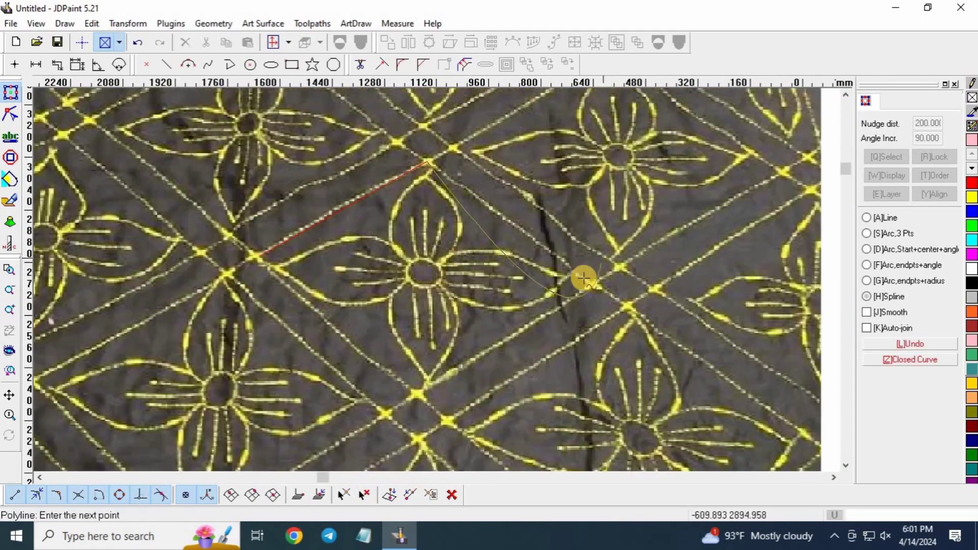
pyautogui.scroll(3, 594, 270)
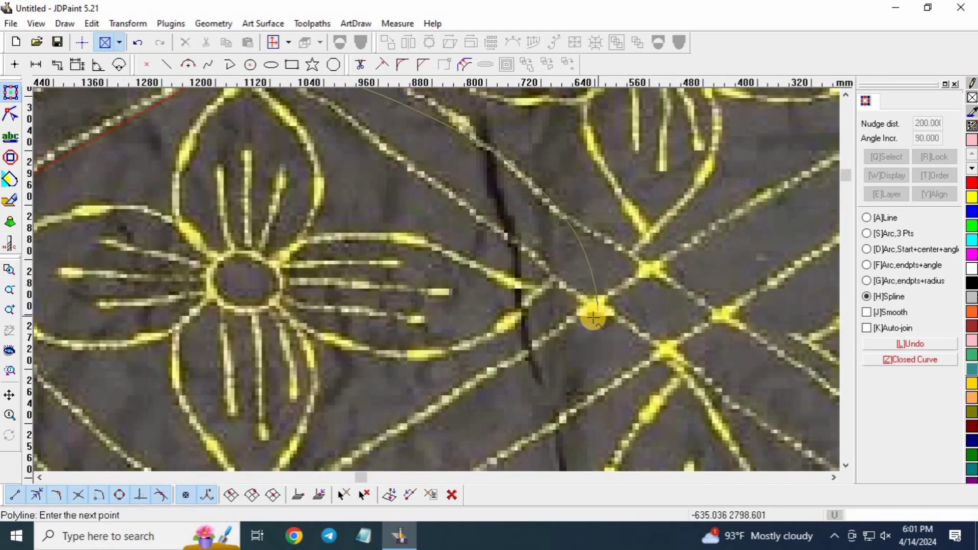
pyautogui.click(596, 317)
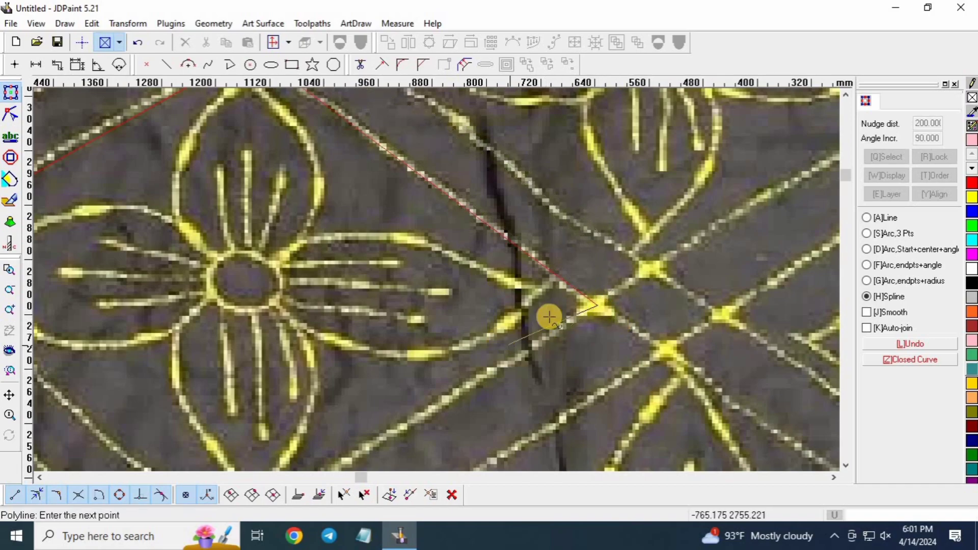
pyautogui.scroll(-2, 573, 286)
pyautogui.scroll(2, 460, 374)
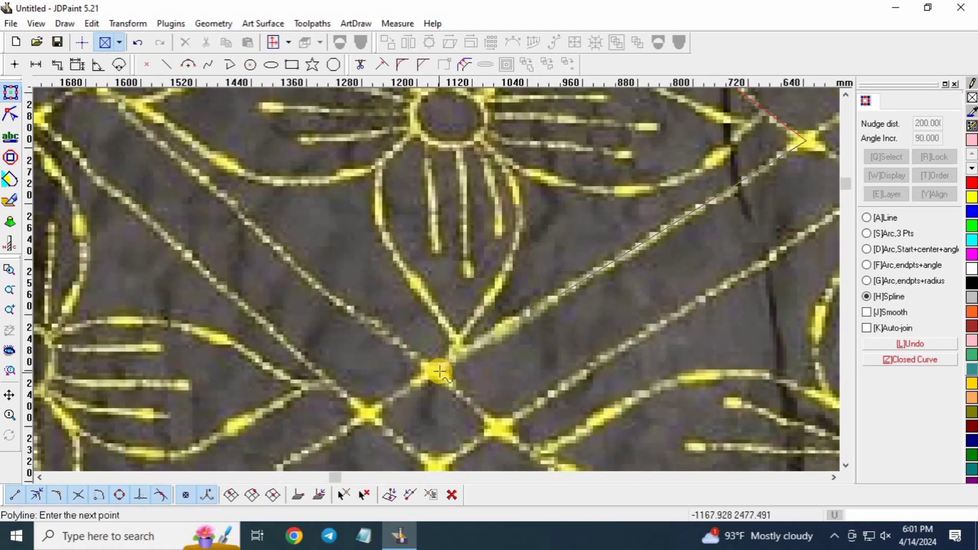
pyautogui.click(436, 368)
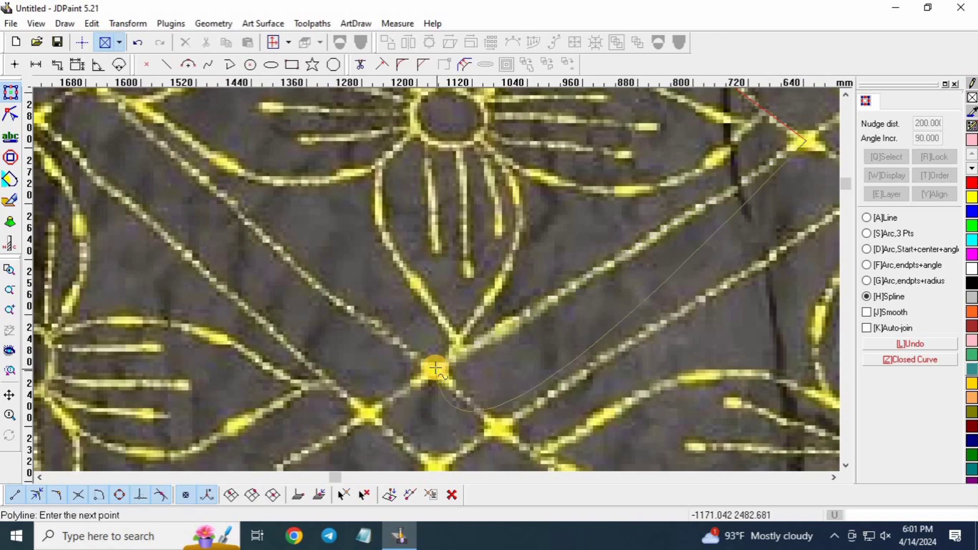
pyautogui.scroll(-2, 437, 360)
pyautogui.scroll(2, 442, 319)
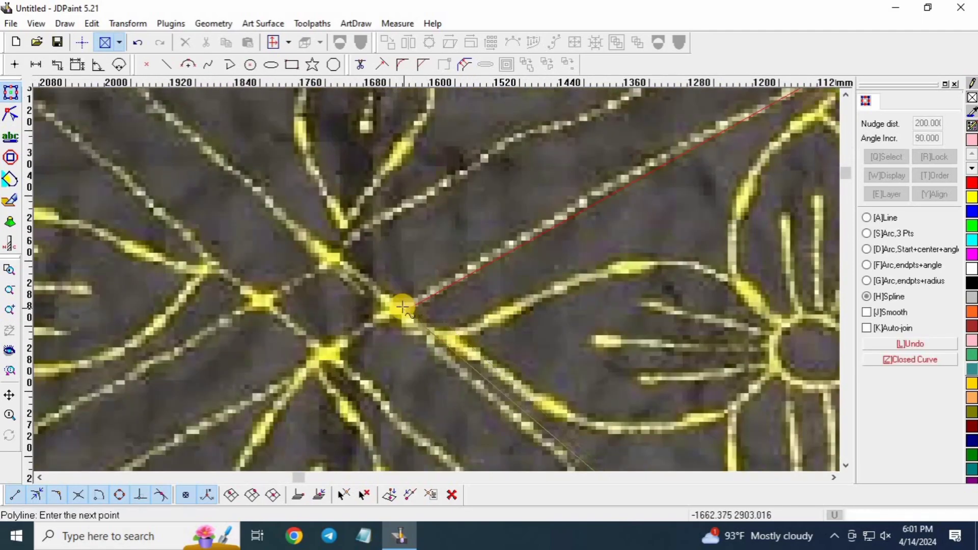
pyautogui.click(408, 310)
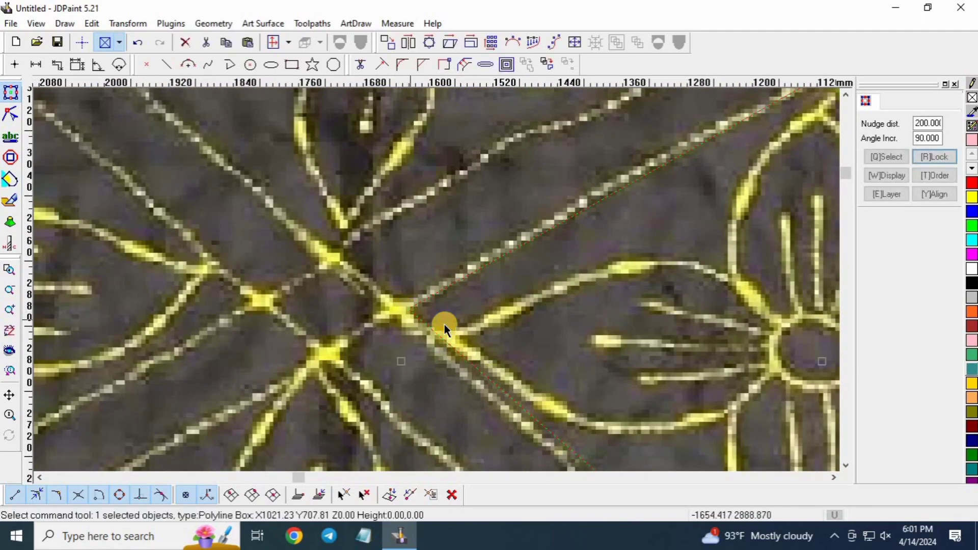
pyautogui.scroll(-3, 459, 277)
pyautogui.scroll(2, 378, 231)
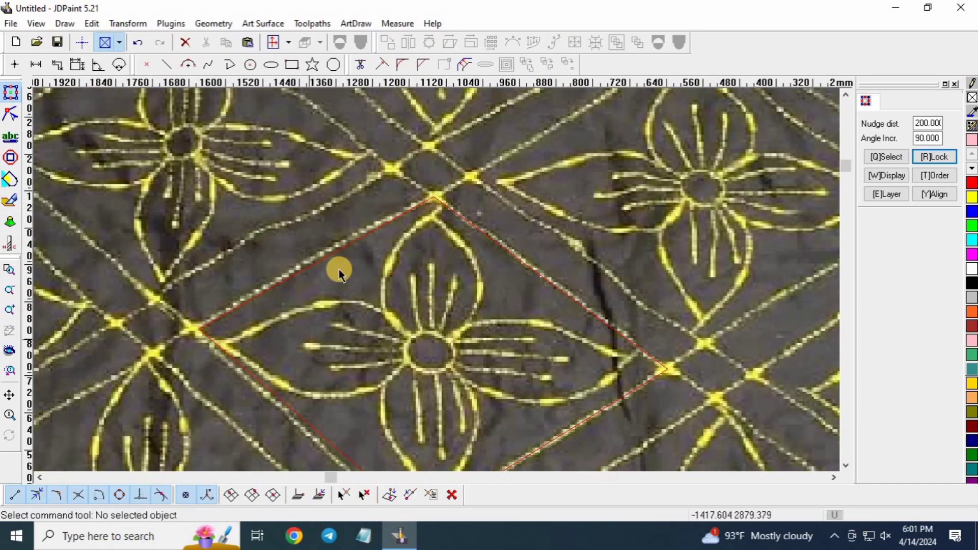
pyautogui.click(230, 64)
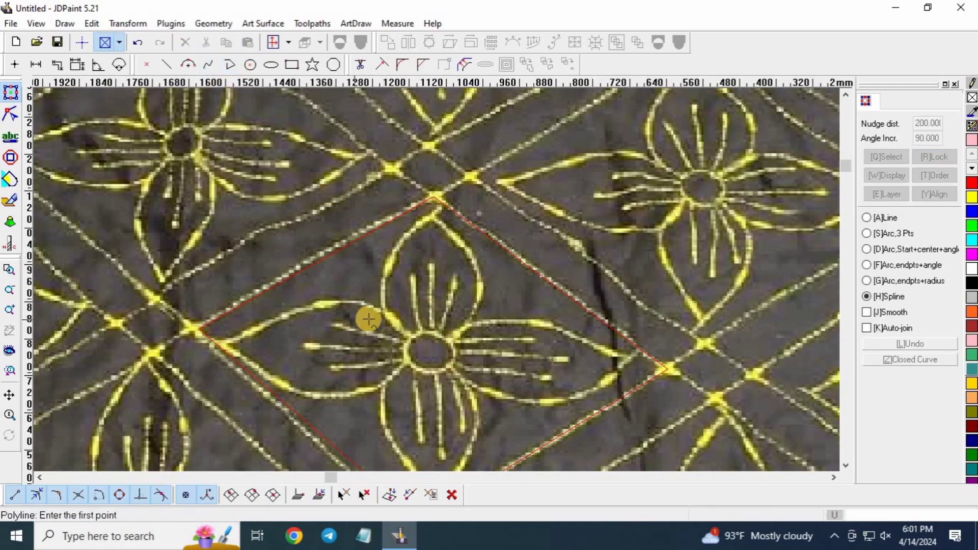
pyautogui.scroll(2, 367, 319)
pyautogui.rightClick(472, 339)
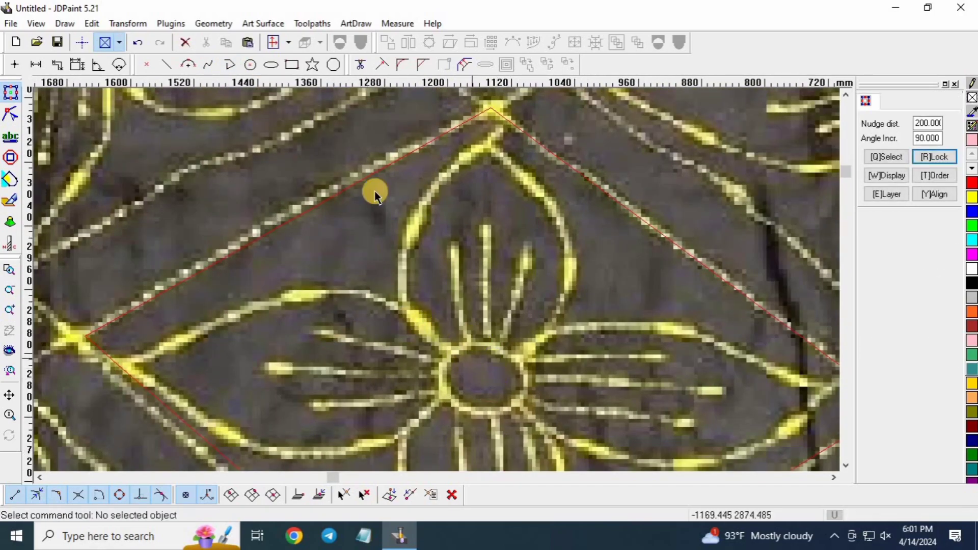
# Step: Draw a centre-and-radius circle of about 48 mm radius over the flower's round centre inside the traced diamond
pyautogui.click(255, 67)
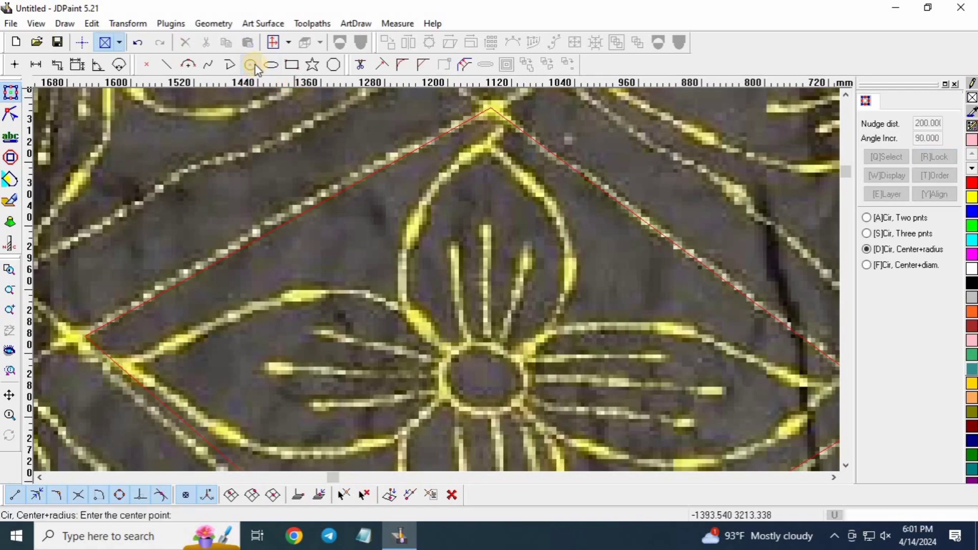
pyautogui.scroll(1, 480, 379)
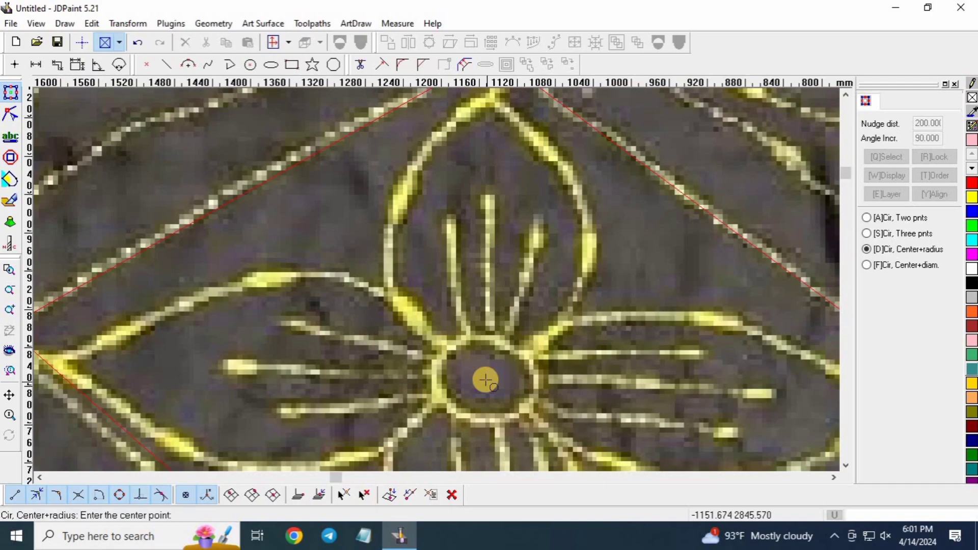
pyautogui.click(486, 381)
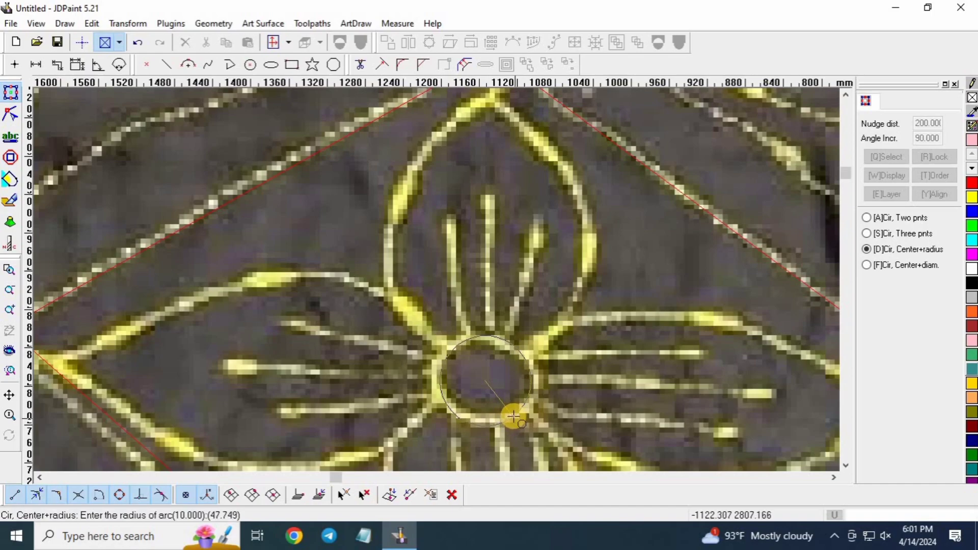
pyautogui.click(513, 417)
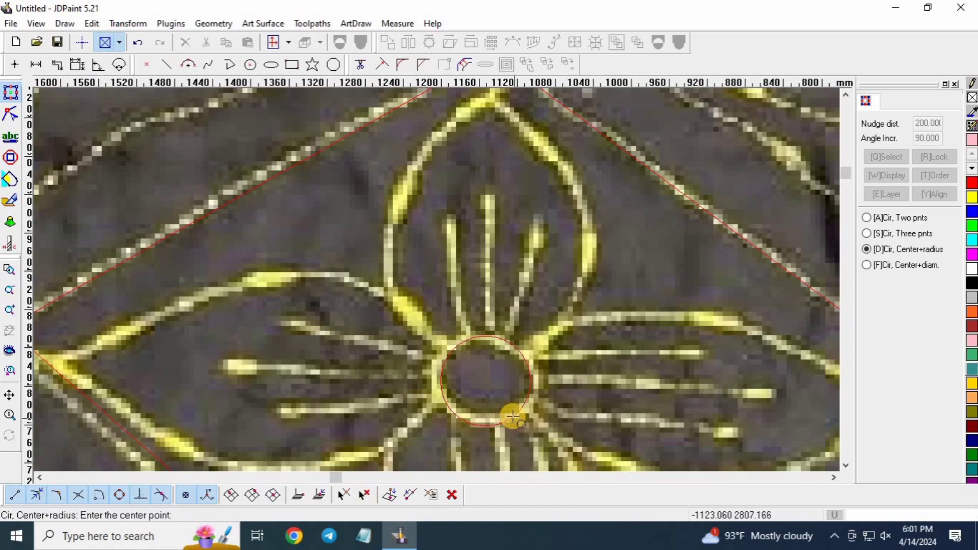
pyautogui.rightClick(514, 421)
pyautogui.click(507, 368)
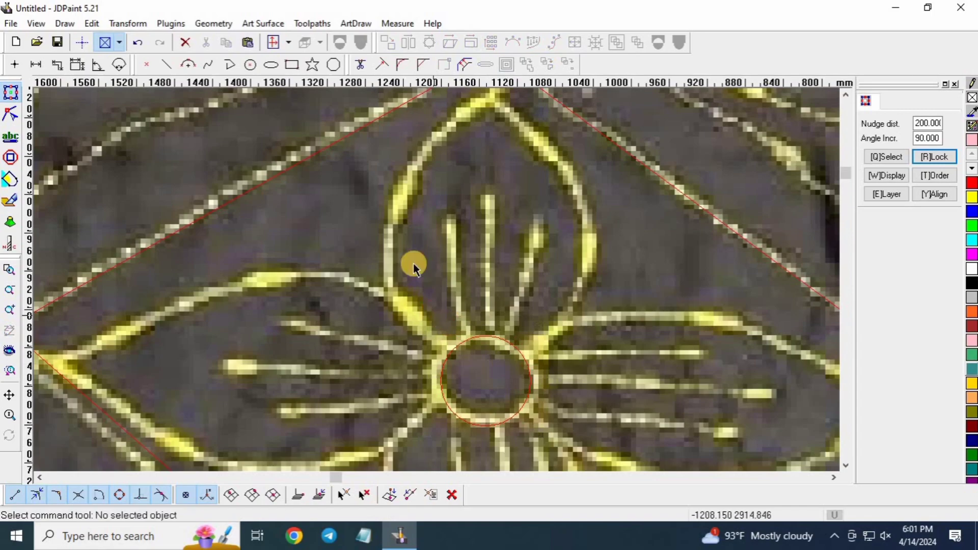
# Step: Start a Spline polyline on the centre circle's upper-left edge and trace the upper petal's left side to its tip
pyautogui.scroll(-2, 419, 270)
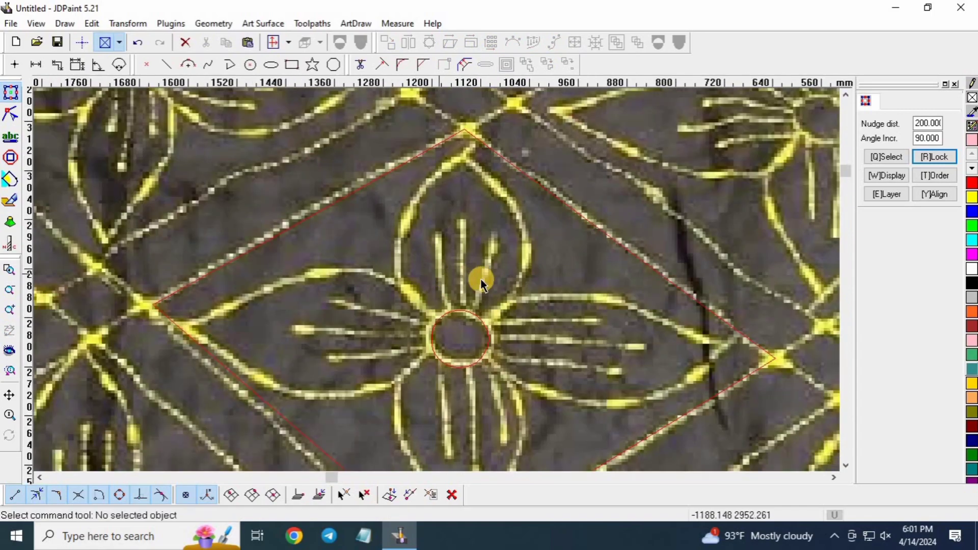
pyautogui.click(229, 64)
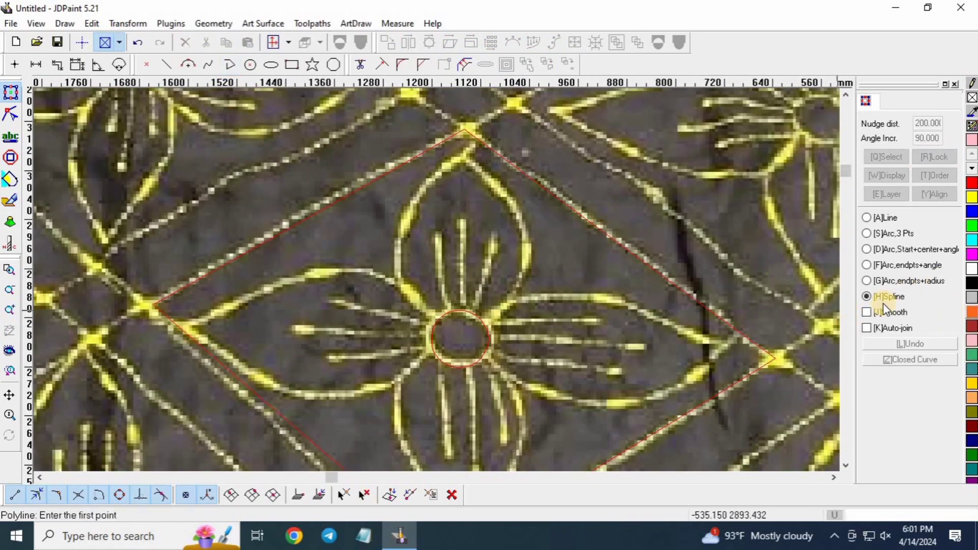
pyautogui.click(432, 325)
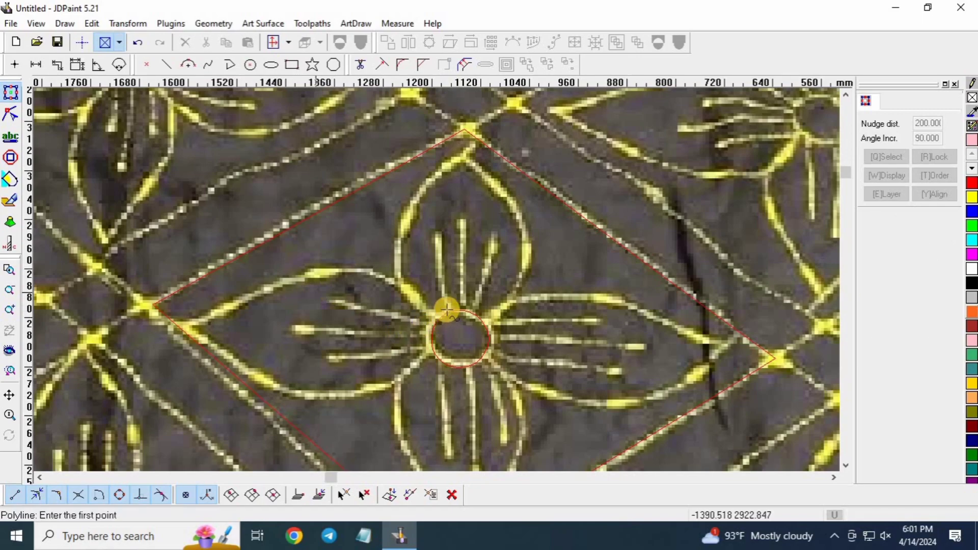
pyautogui.scroll(1, 446, 309)
pyautogui.click(491, 330)
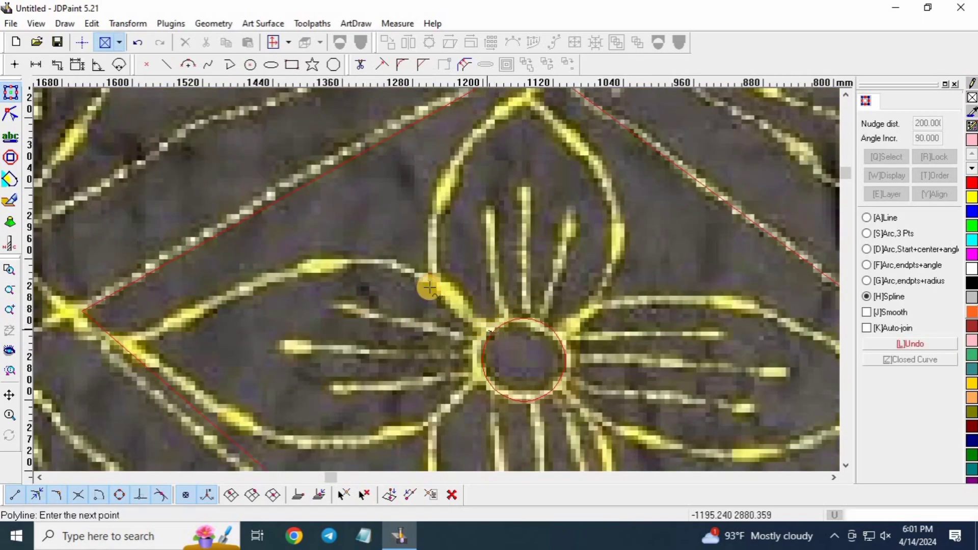
pyautogui.click(436, 234)
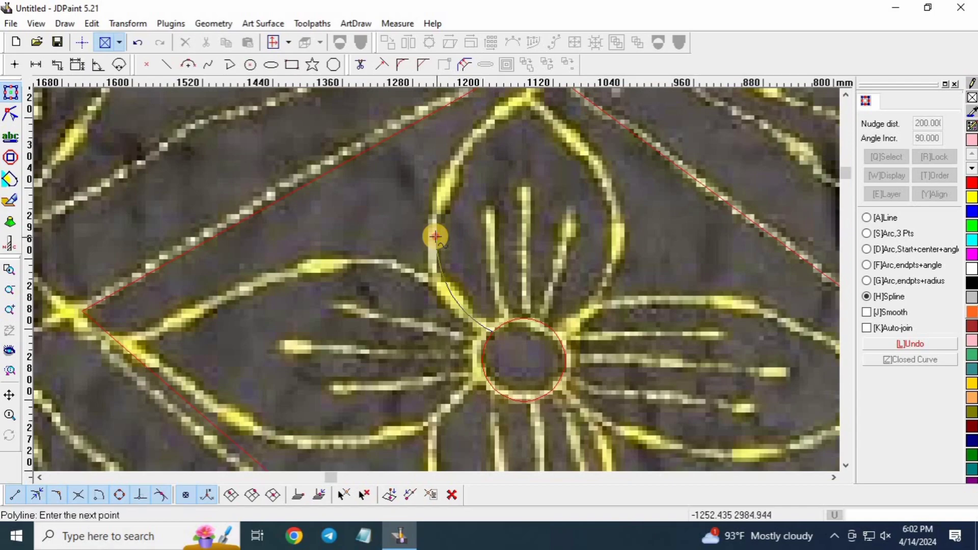
pyautogui.scroll(-1, 486, 214)
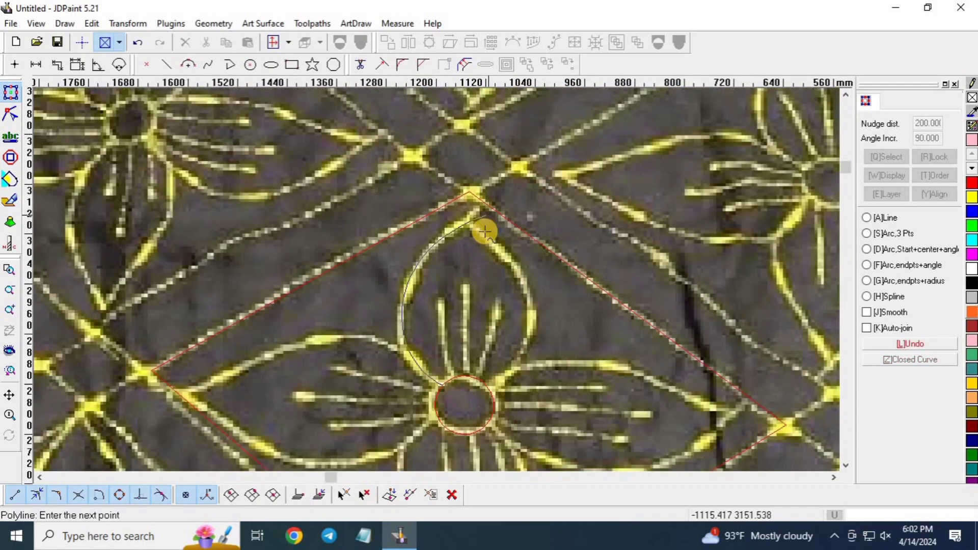
pyautogui.scroll(2, 460, 210)
pyautogui.click(458, 209)
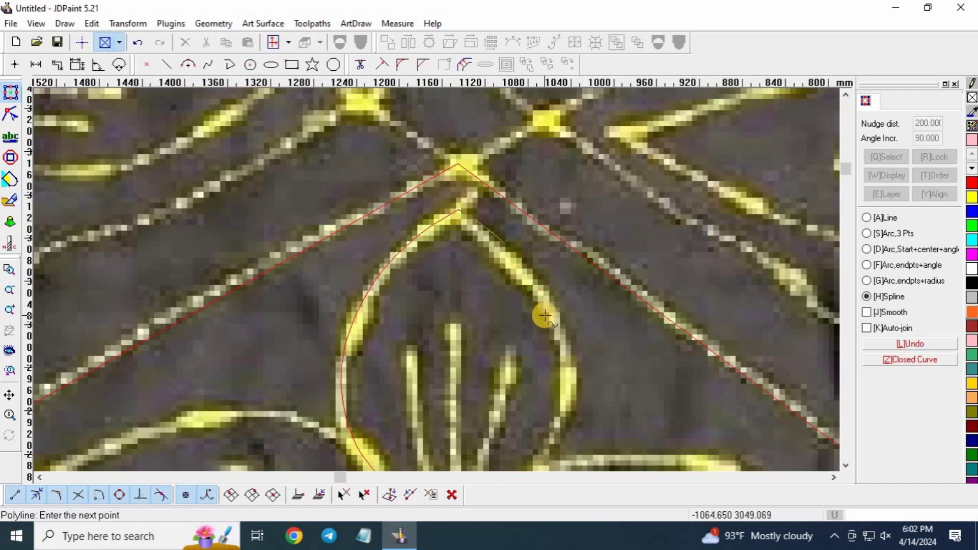
# Step: Continue the polyline from the petal tip down its right side to the centre circle and finish the open curve
pyautogui.scroll(-2, 574, 316)
pyautogui.scroll(1, 566, 316)
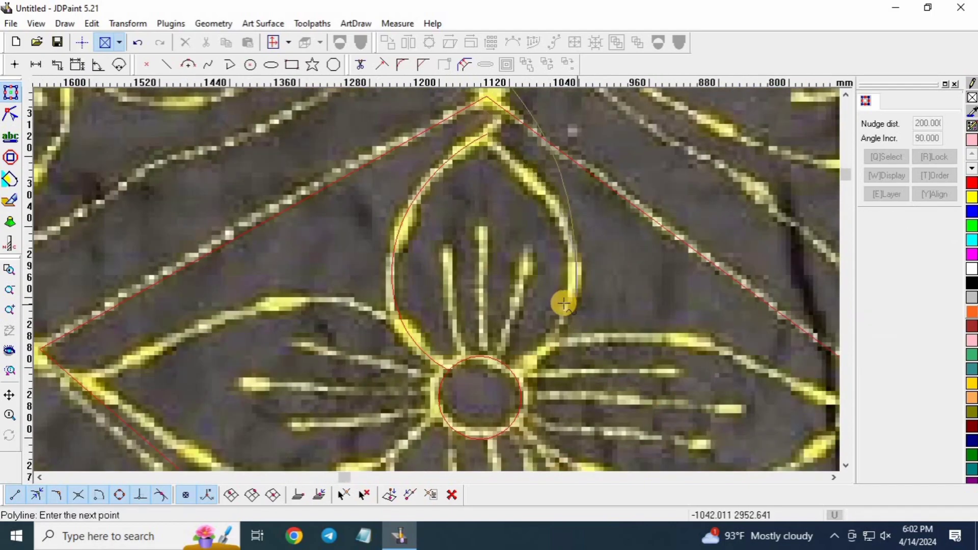
pyautogui.scroll(2, 564, 305)
pyautogui.click(473, 426)
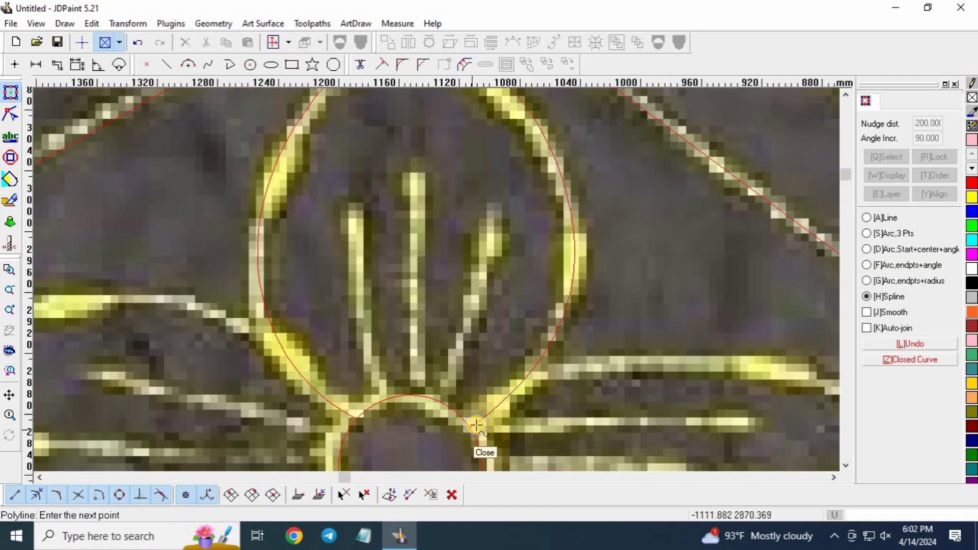
pyautogui.rightClick(484, 395)
pyautogui.scroll(-4, 347, 219)
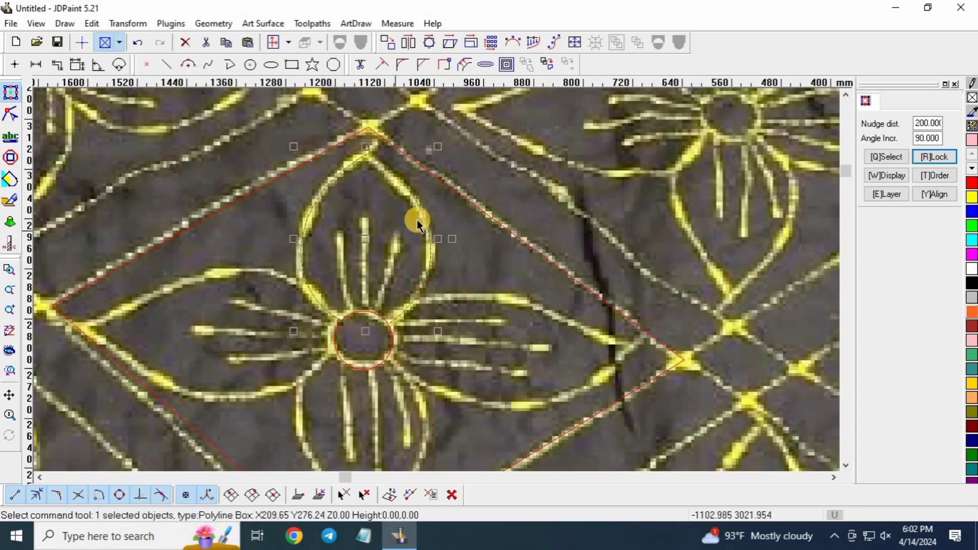
# Step: Trace the left stamen inside the upper petal with a two-point polyline from its tip to the centre circle
pyautogui.scroll(1, 415, 218)
pyautogui.rightClick(343, 207)
pyautogui.press('Return')
pyautogui.scroll(3, 323, 229)
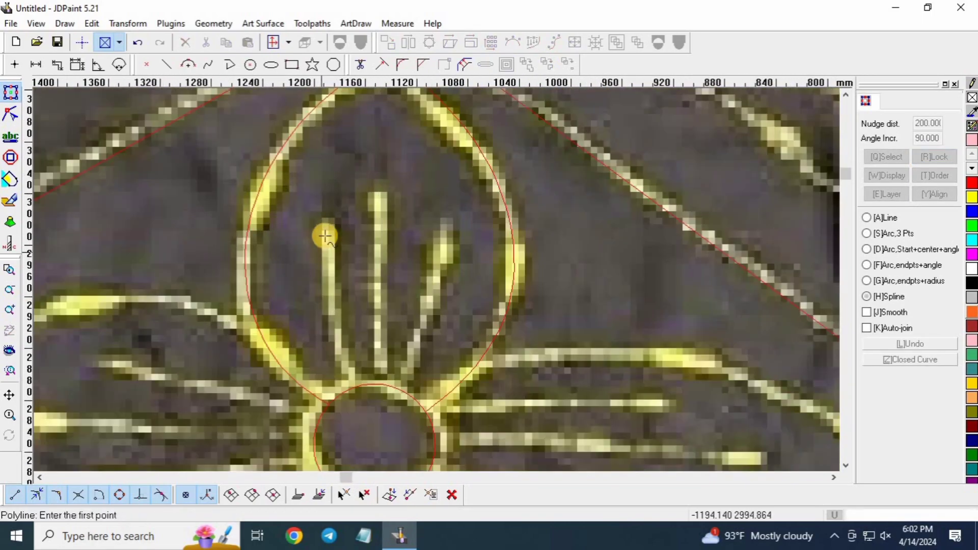
pyautogui.click(326, 228)
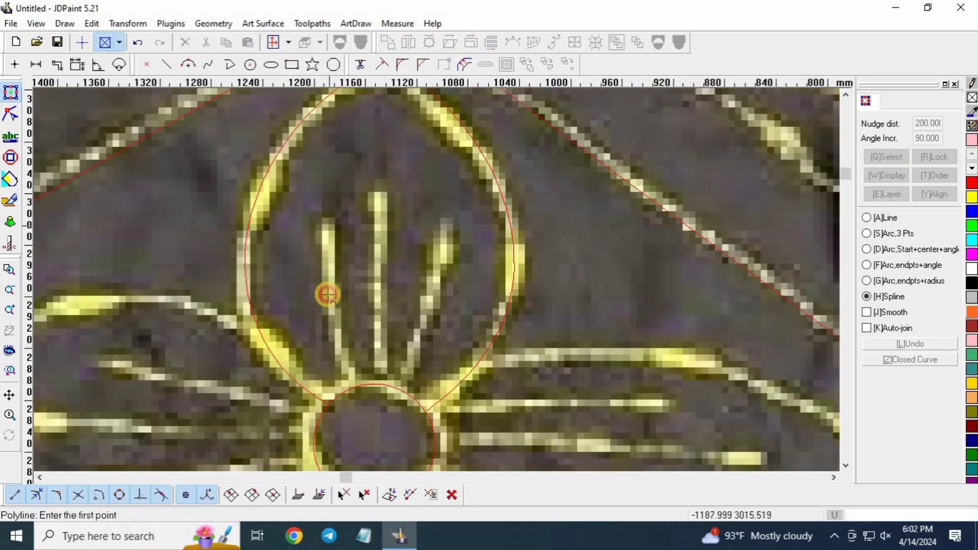
pyautogui.click(351, 388)
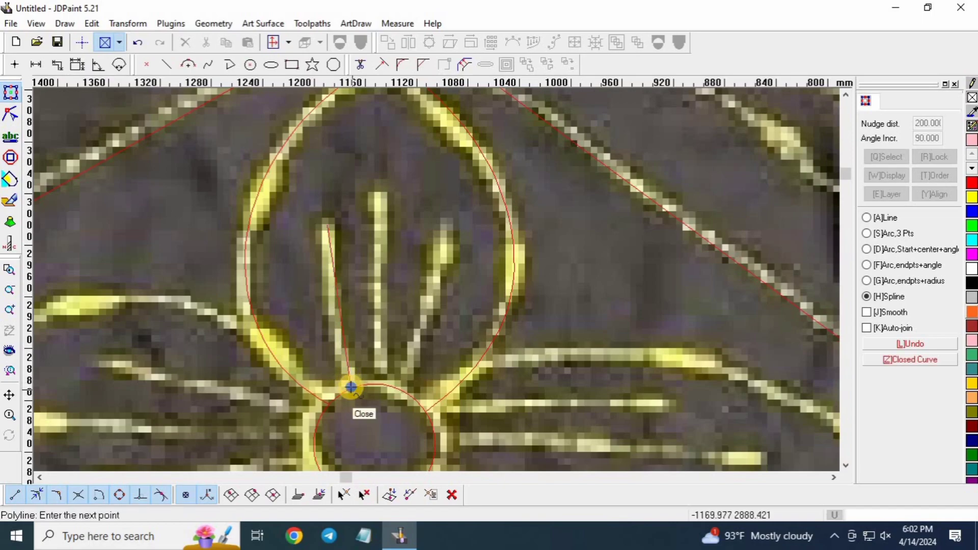
pyautogui.rightClick(385, 197)
# Step: Trace the middle stamen of the upper petal with a polyline from its tip straight down to the centre circle
pyautogui.rightClick(385, 192)
pyautogui.click(459, 201)
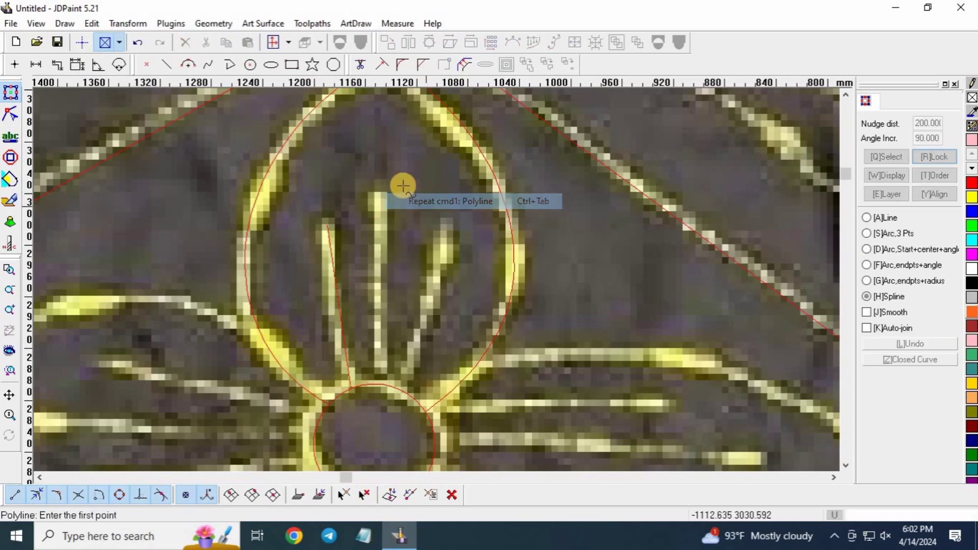
pyautogui.click(377, 191)
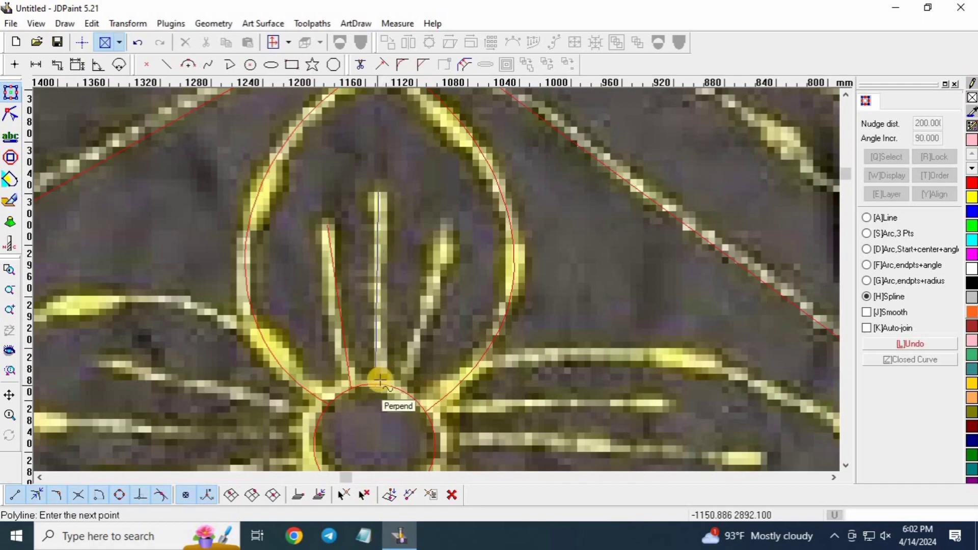
pyautogui.click(380, 379)
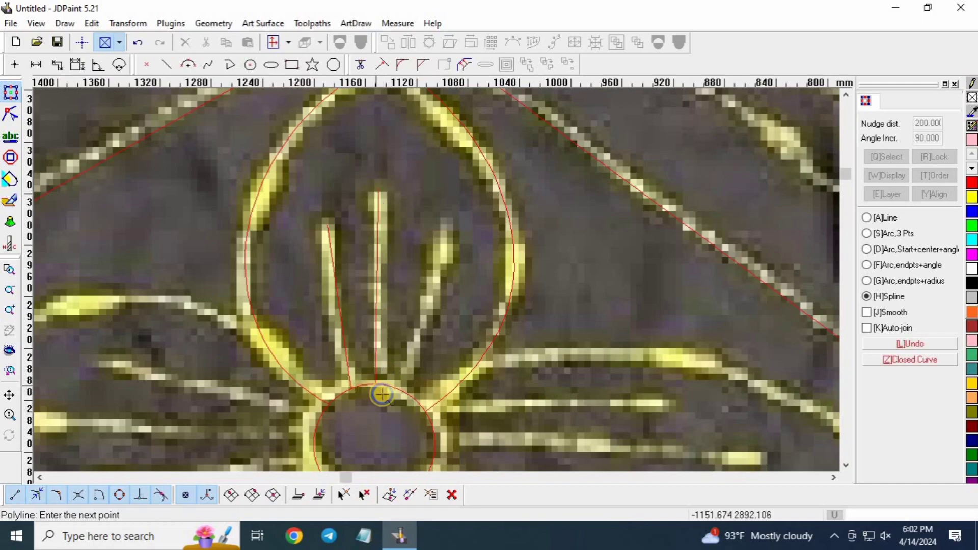
pyautogui.rightClick(402, 350)
# Step: Trace the right stamen of the upper petal with a polyline down to the centre circle, and clear the selection
pyautogui.rightClick(410, 215)
pyautogui.click(475, 223)
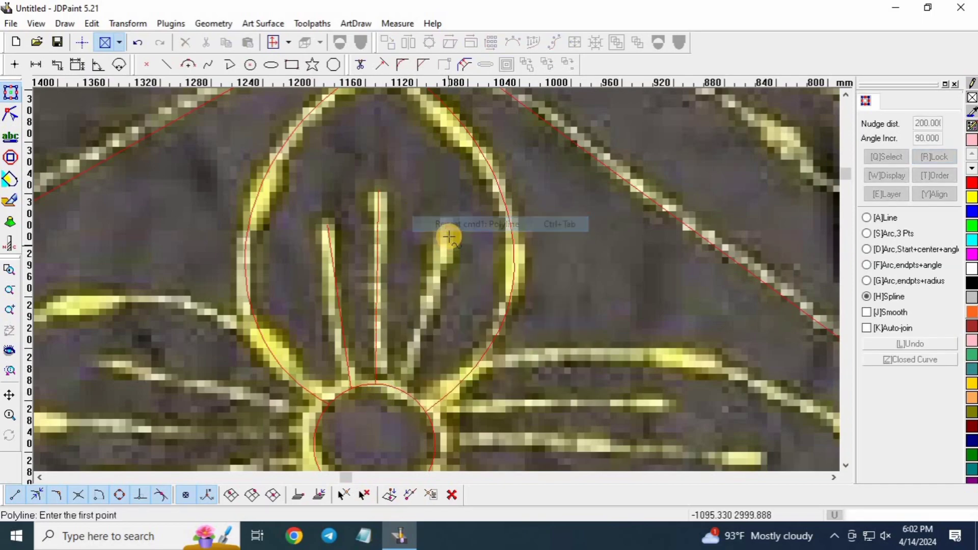
pyautogui.click(446, 239)
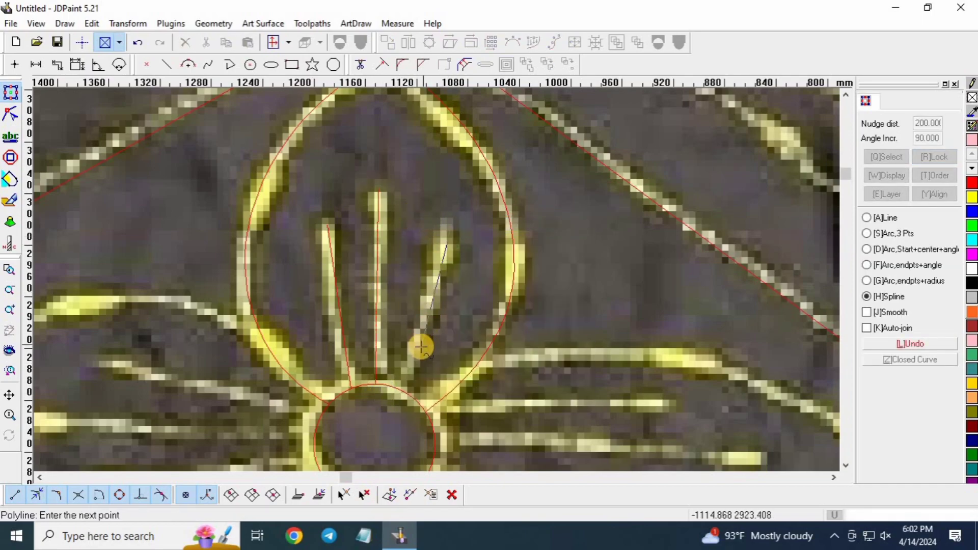
pyautogui.click(403, 390)
pyautogui.rightClick(434, 368)
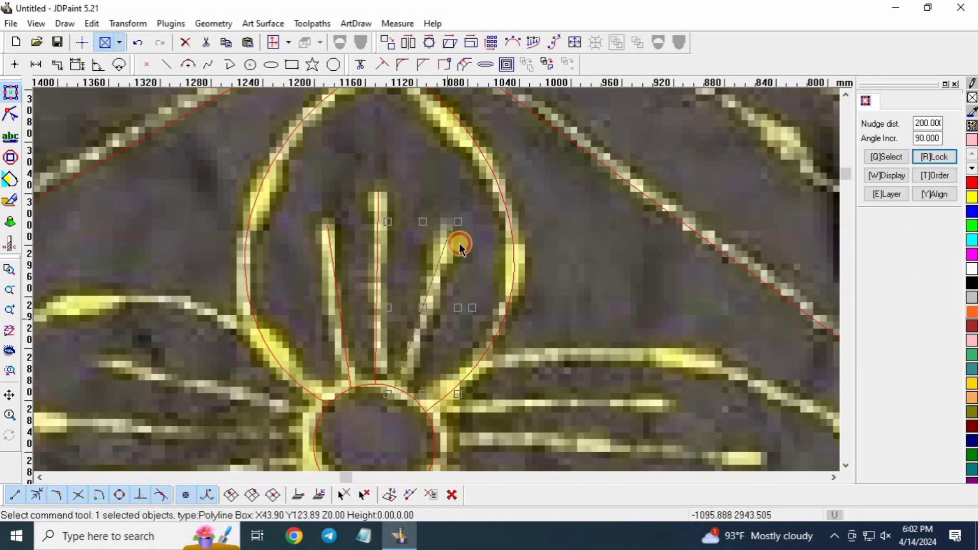
pyautogui.click(464, 222)
# Step: Draw a small centre-and-radius circle just above the tip of the middle stamen in the upper petal
pyautogui.scroll(1, 463, 210)
pyautogui.scroll(1, 463, 212)
pyautogui.scroll(-1, 489, 279)
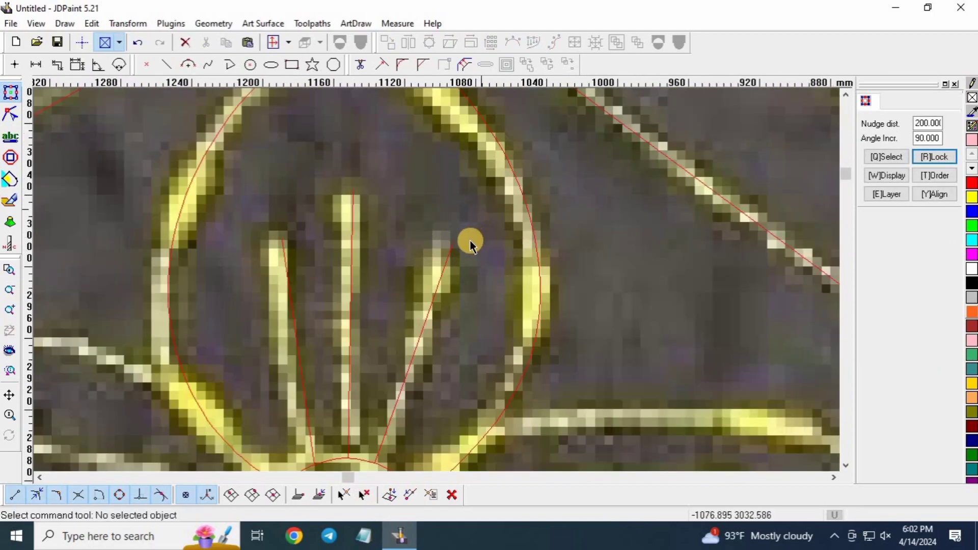
pyautogui.scroll(2, 465, 275)
pyautogui.scroll(-1, 465, 276)
pyautogui.scroll(-1, 443, 240)
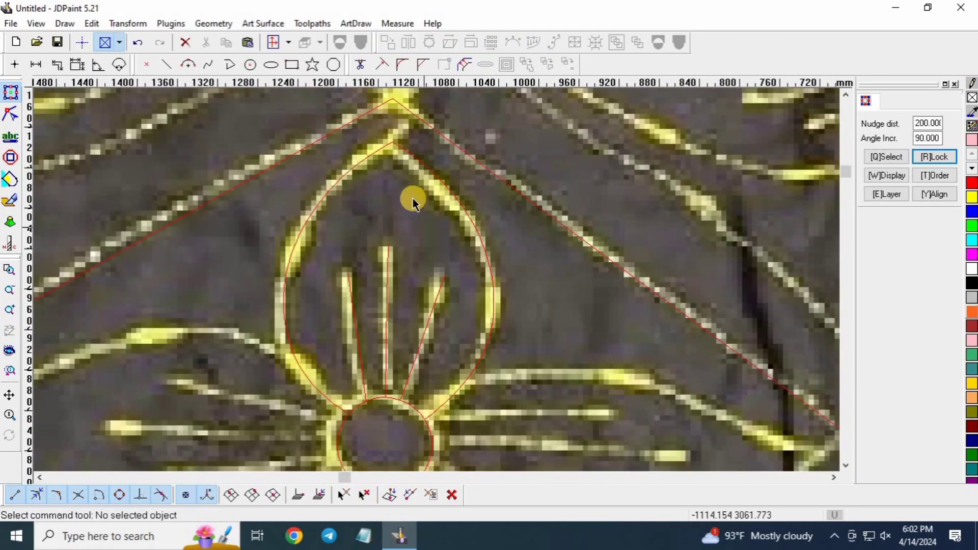
pyautogui.scroll(1, 381, 219)
pyautogui.click(250, 65)
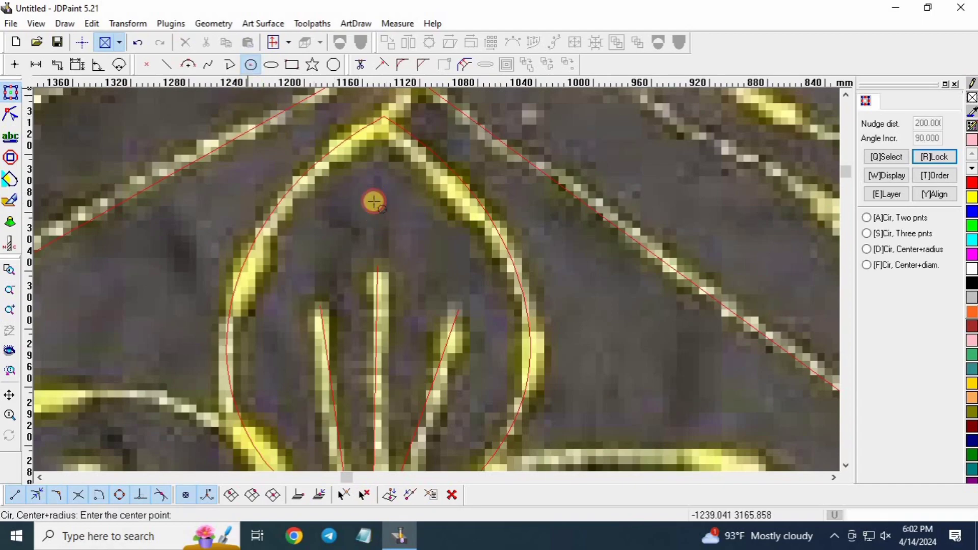
pyautogui.scroll(1, 372, 255)
pyautogui.click(384, 231)
pyautogui.click(386, 232)
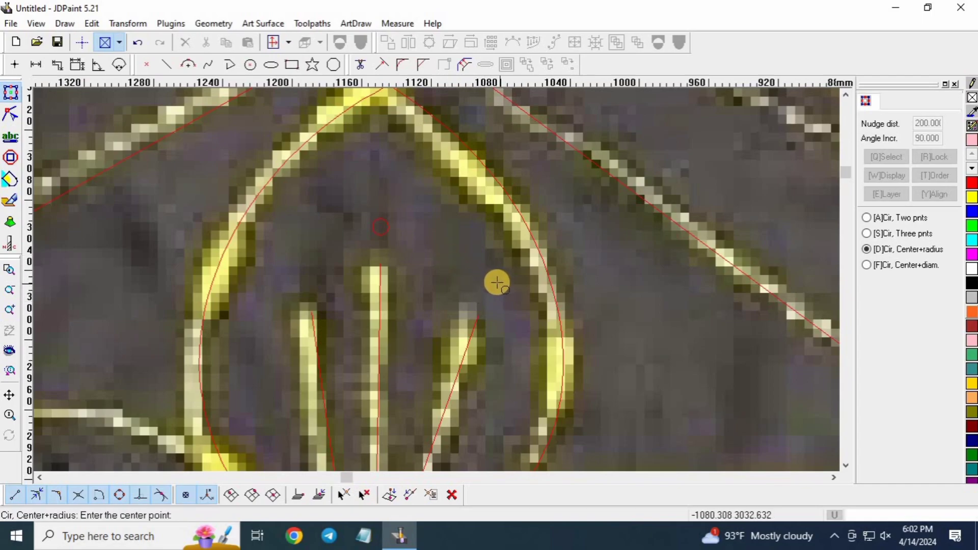
# Step: Draw matching small circles just above the right and left stamen tips, and end the circle command
pyautogui.click(494, 289)
pyautogui.click(494, 291)
pyautogui.click(311, 264)
pyautogui.click(326, 274)
pyautogui.rightClick(326, 274)
pyautogui.click(350, 213)
# Step: Copy the traced diamond and petal motif and nudge the copy sideways in 200 mm increments into the empty area beside the photo
pyautogui.scroll(-5, 350, 214)
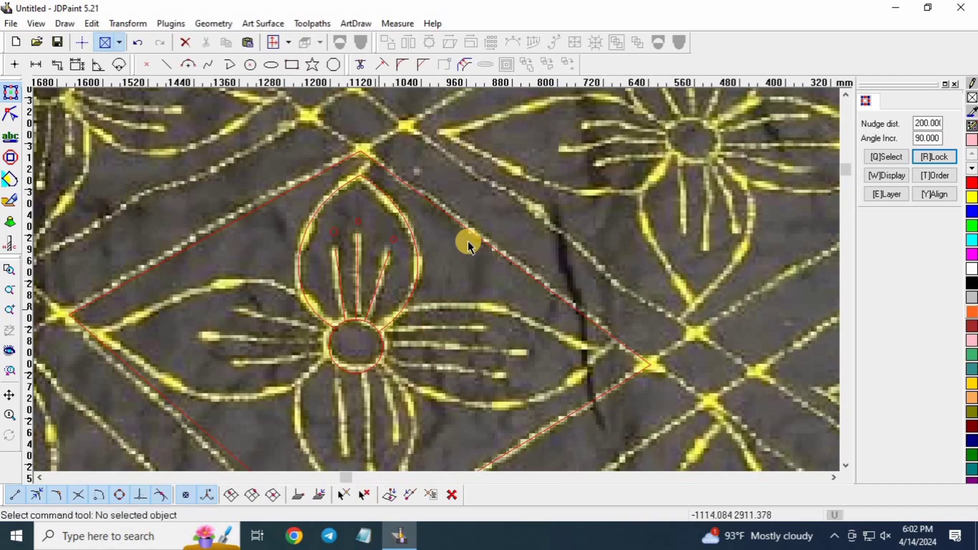
pyautogui.scroll(-5, 273, 301)
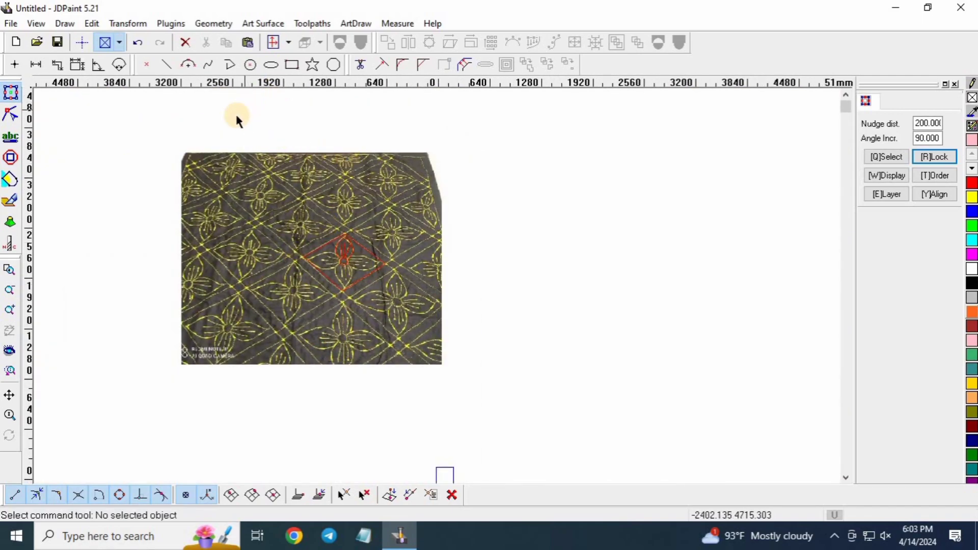
pyautogui.moveTo(356, 186); pyautogui.dragTo(535, 400)
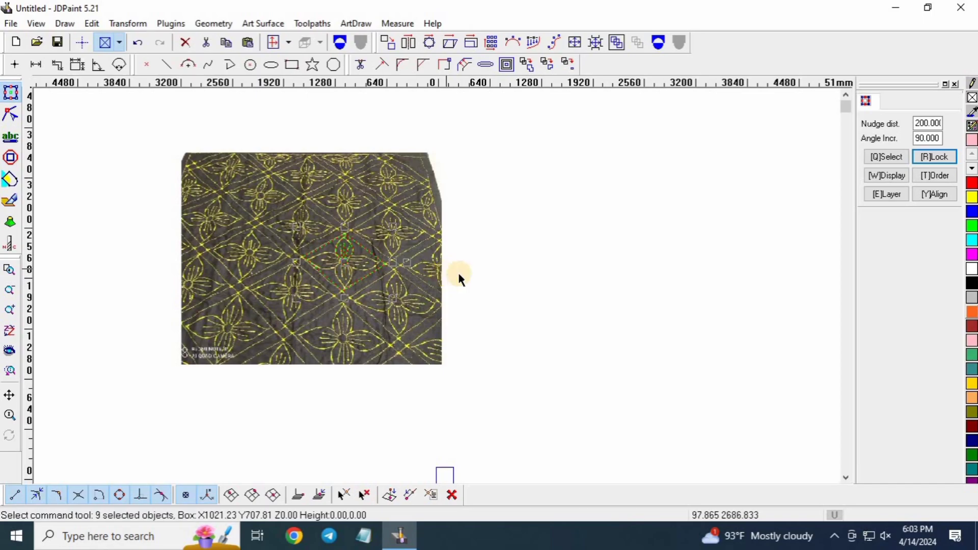
pyautogui.press('Right')
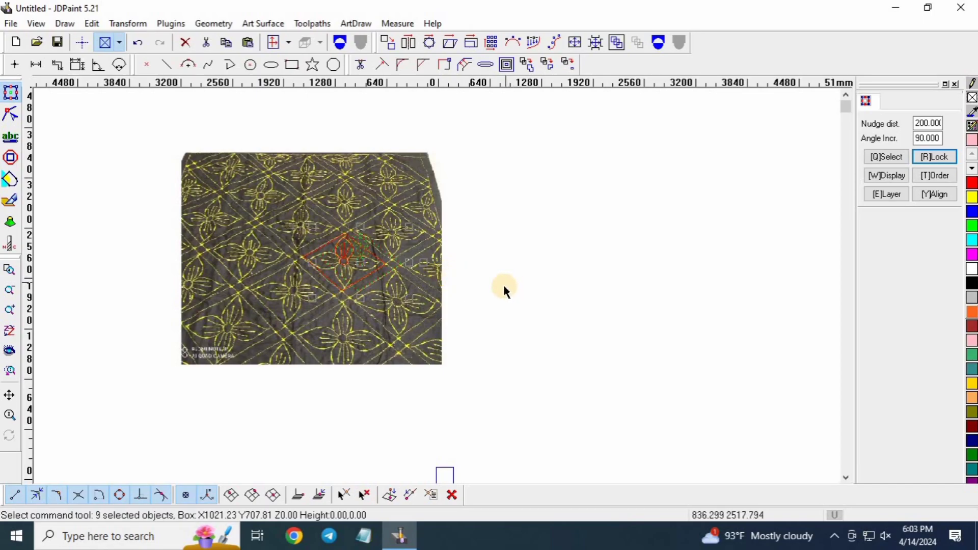
pyautogui.press('Right')
pyautogui.press('Right')
pyautogui.press('Right')
pyautogui.press('Right')
pyautogui.press('Right')
pyautogui.press('Right')
pyautogui.press('Right')
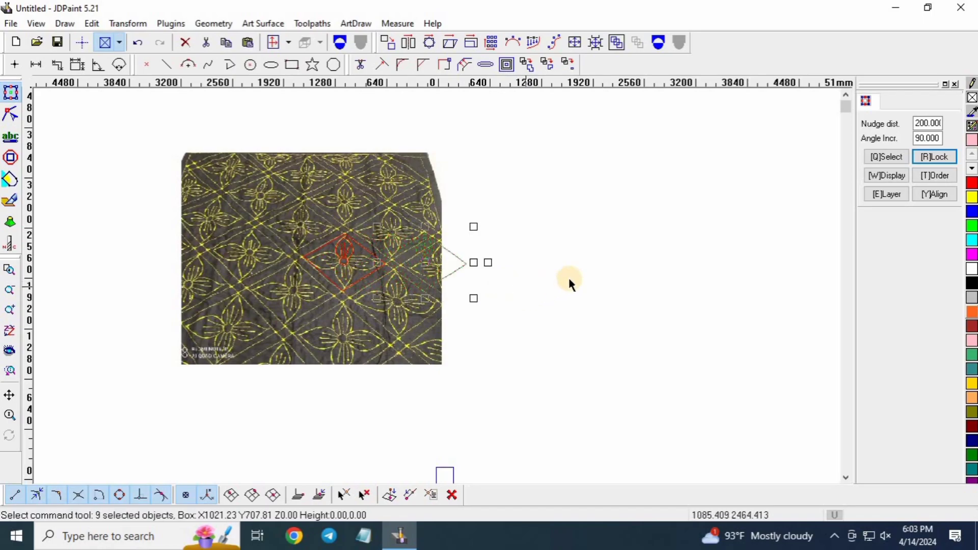
pyautogui.press('Right')
pyautogui.press('Right')
pyautogui.press('Right')
pyautogui.press('Right')
pyautogui.press('Right')
pyautogui.press('Right')
pyautogui.scroll(3, 592, 236)
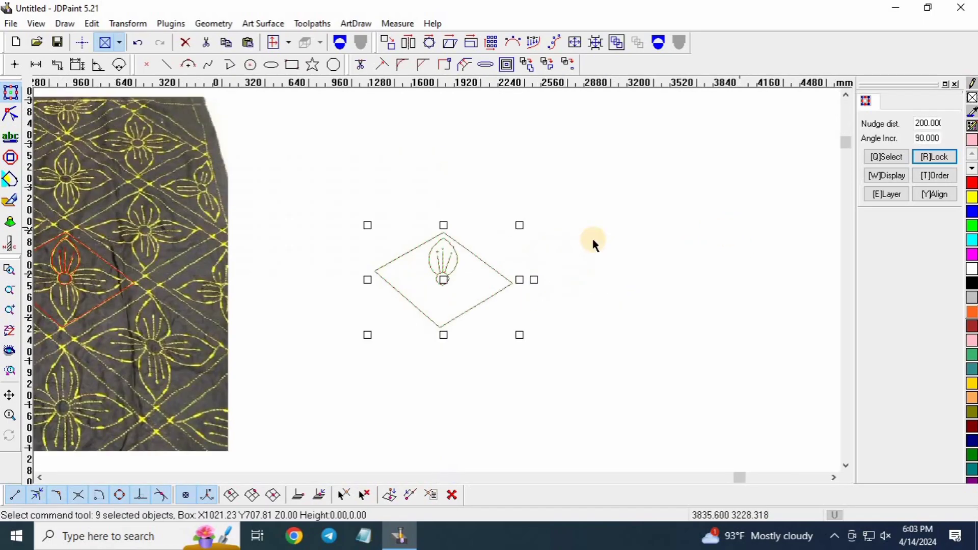
pyautogui.click(350, 223)
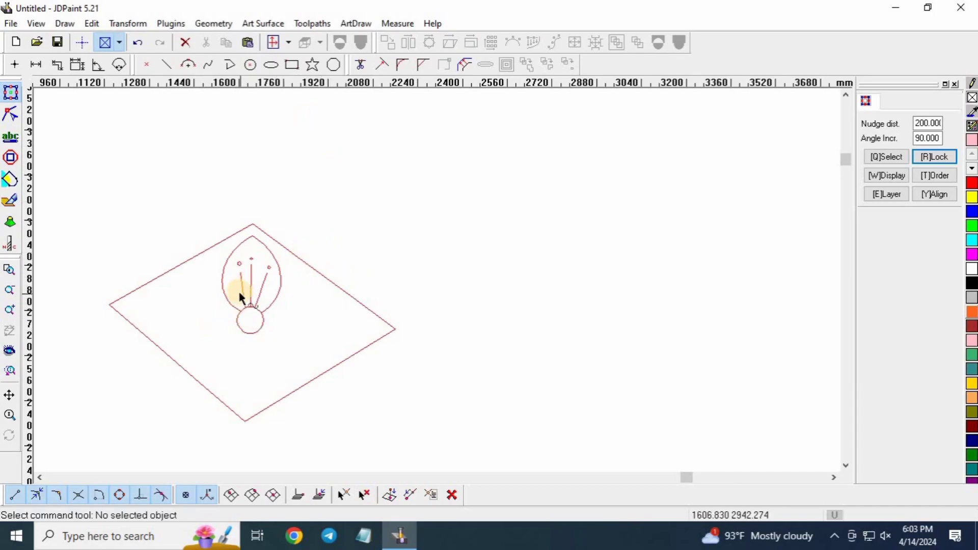
# Step: Draw a rectangle about 544 mm wide and 512 mm high in the empty space to the right of the copied motif
pyautogui.scroll(-1, 388, 291)
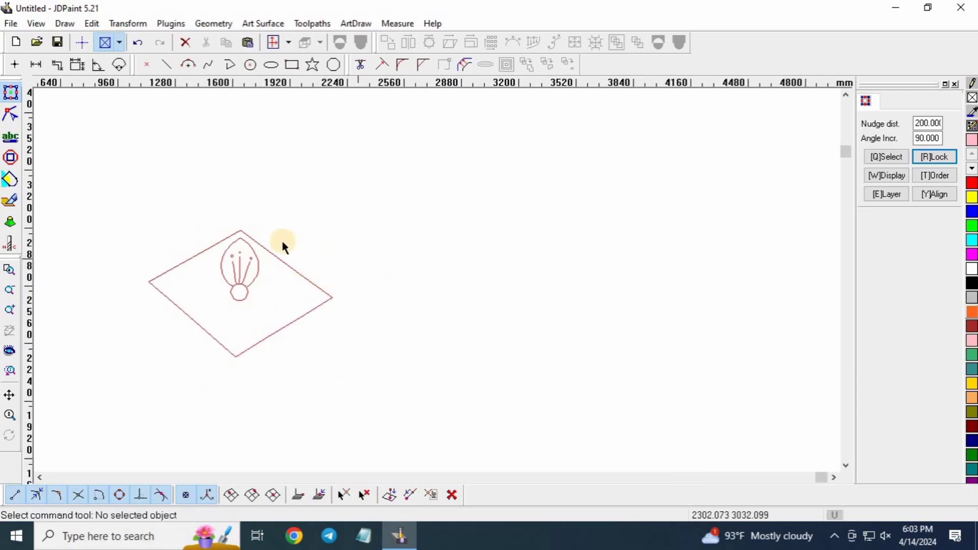
pyautogui.click(292, 65)
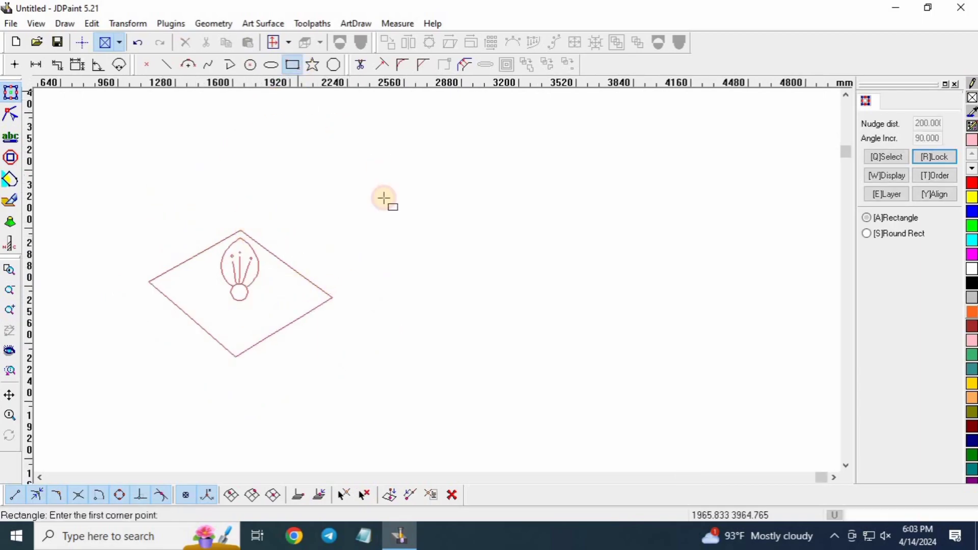
pyautogui.click(400, 241)
pyautogui.click(497, 332)
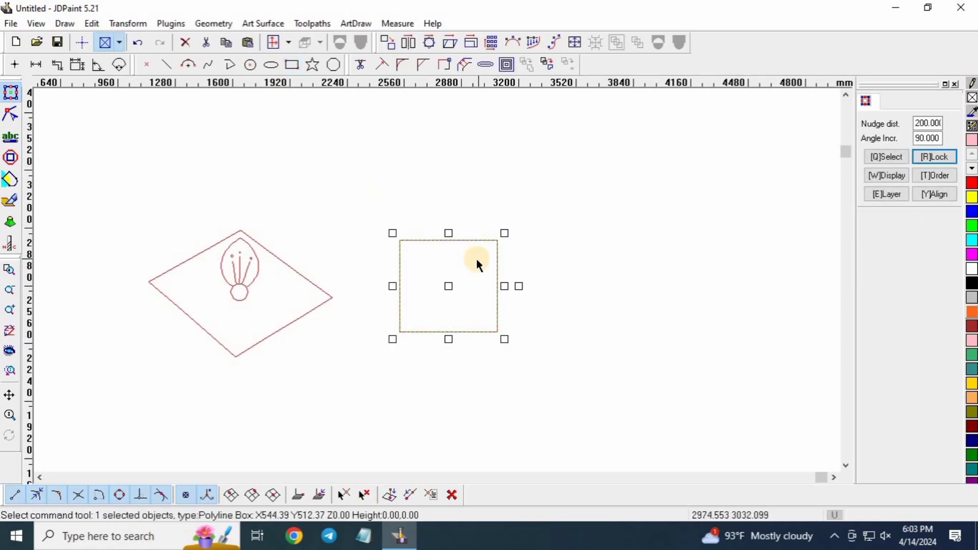
# Step: Scale the rectangle about its center to 200 mm in X and 200 mm in Y, and clear the selection
pyautogui.click(478, 300)
pyautogui.click(444, 264)
pyautogui.click(472, 43)
pyautogui.click(432, 224)
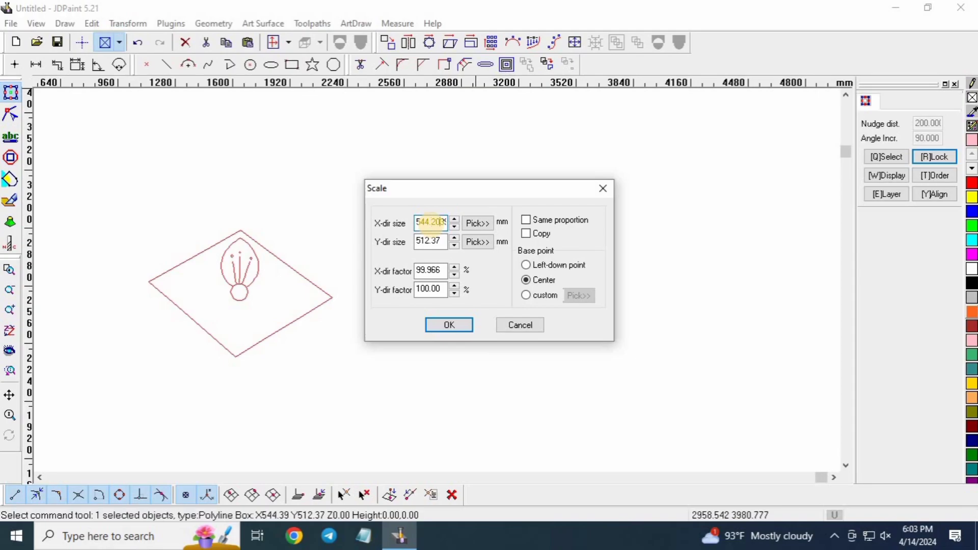
pyautogui.press('BackSpace')
pyautogui.doubleClick(443, 224)
pyautogui.write('2')
pyautogui.doubleClick(428, 241)
pyautogui.write('200')
pyautogui.click(449, 326)
pyautogui.click(446, 324)
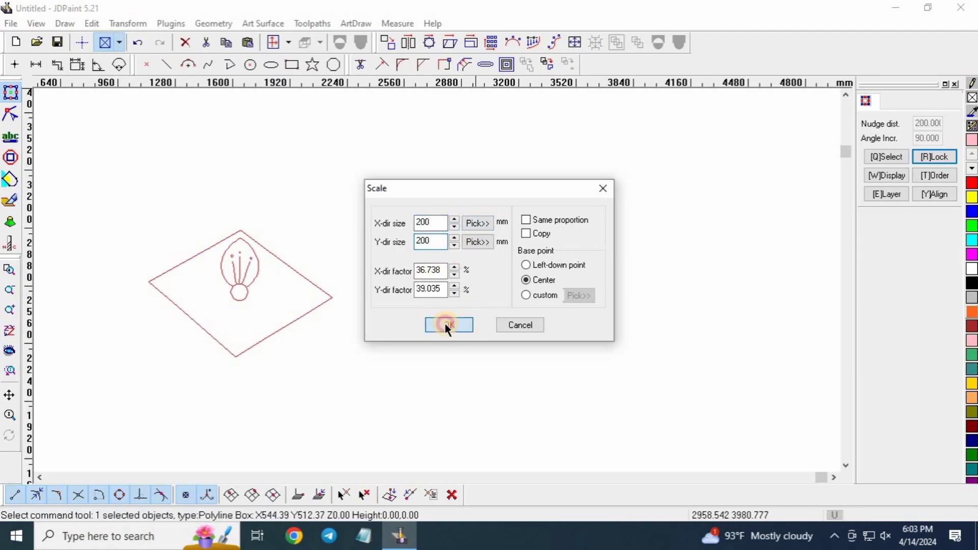
pyautogui.click(576, 297)
pyautogui.scroll(4, 473, 297)
pyautogui.click(434, 245)
pyautogui.moveTo(434, 245); pyautogui.dragTo(406, 279)
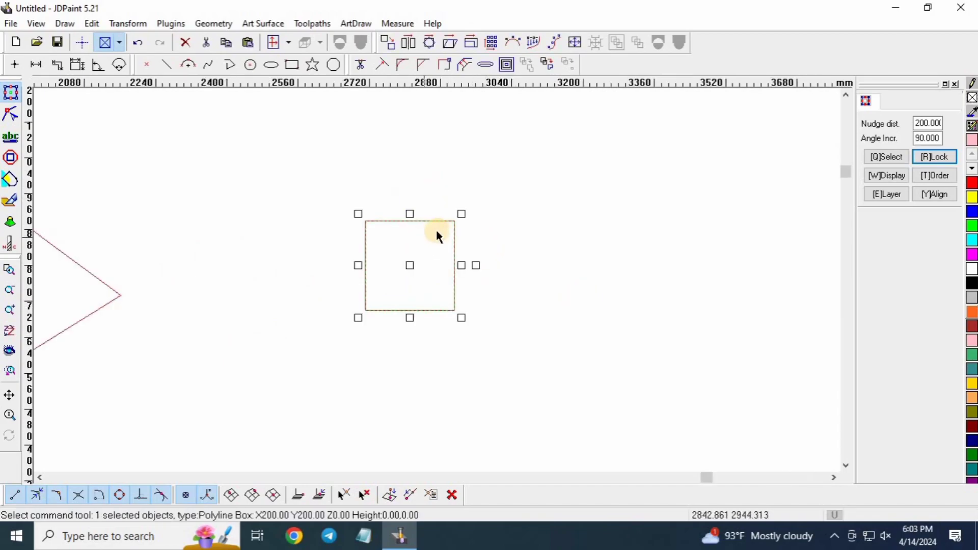
pyautogui.click(453, 234)
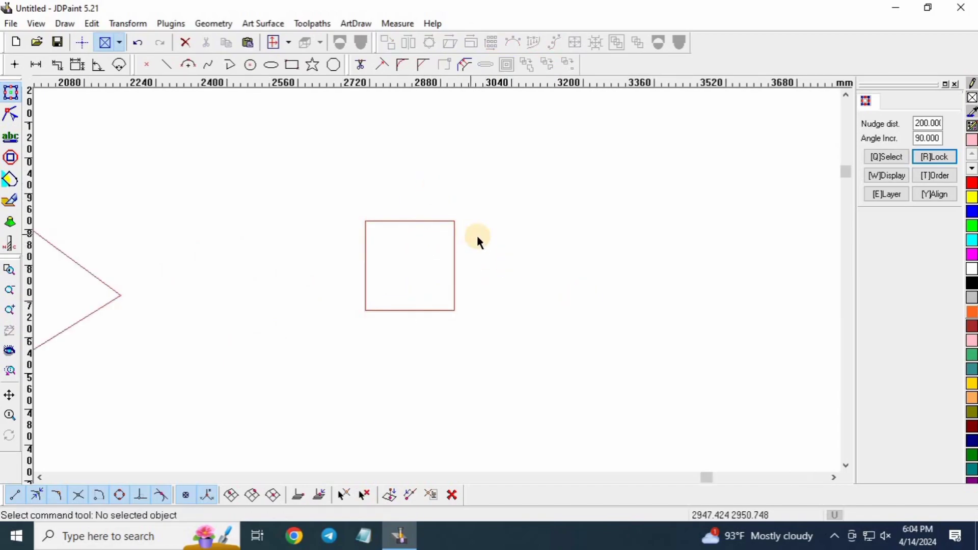
# Step: Turn on orthogonal drawing and draw a vertical polyline about 623 mm long through the square, extending beyond it at both ends
pyautogui.scroll(-2, 310, 261)
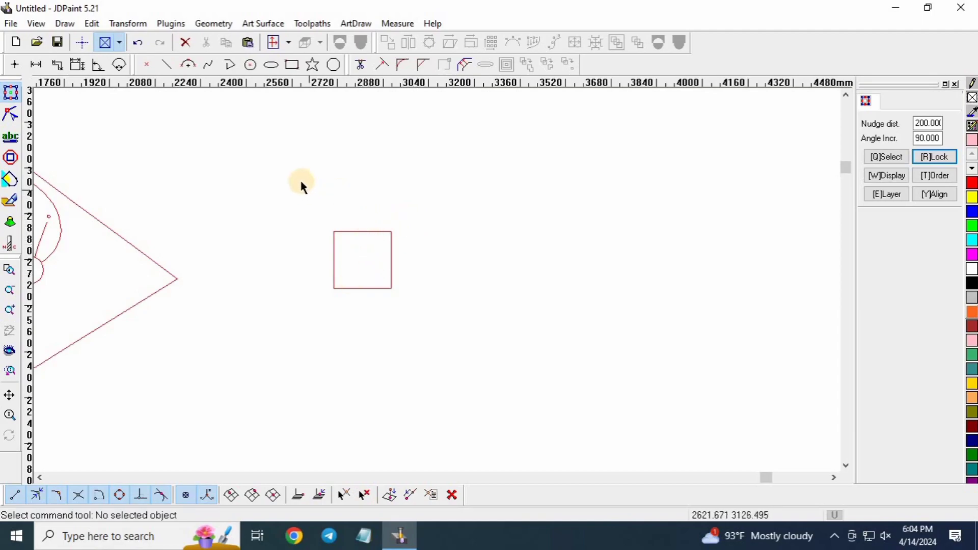
pyautogui.click(230, 64)
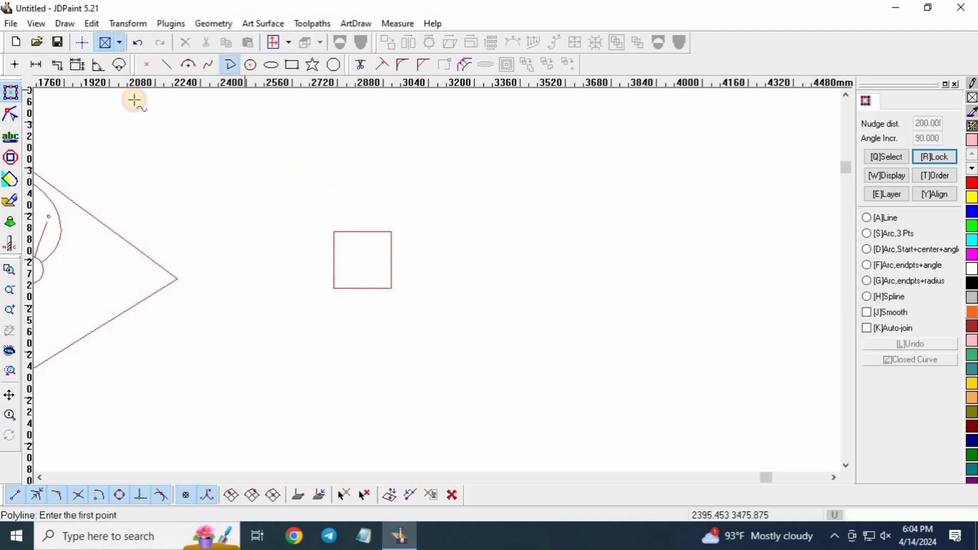
pyautogui.click(81, 46)
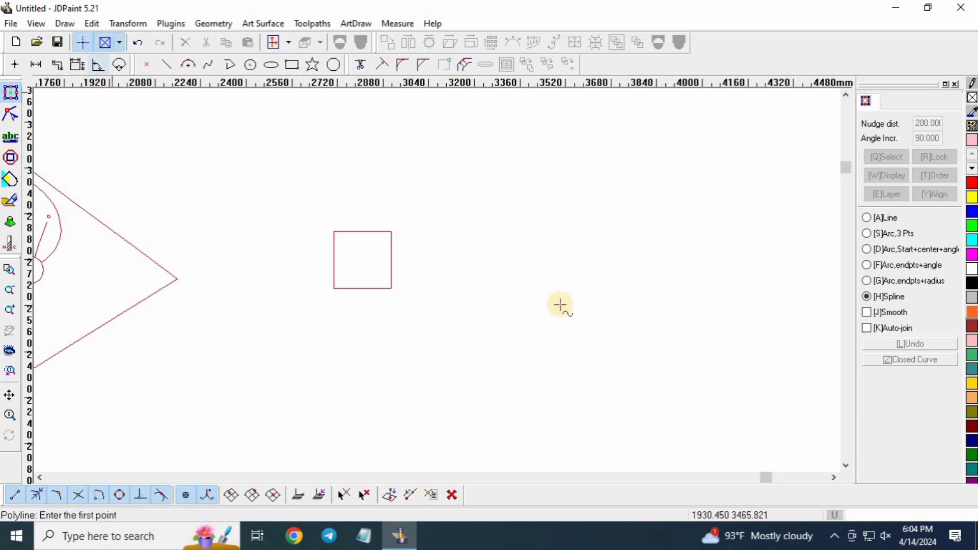
pyautogui.click(365, 178)
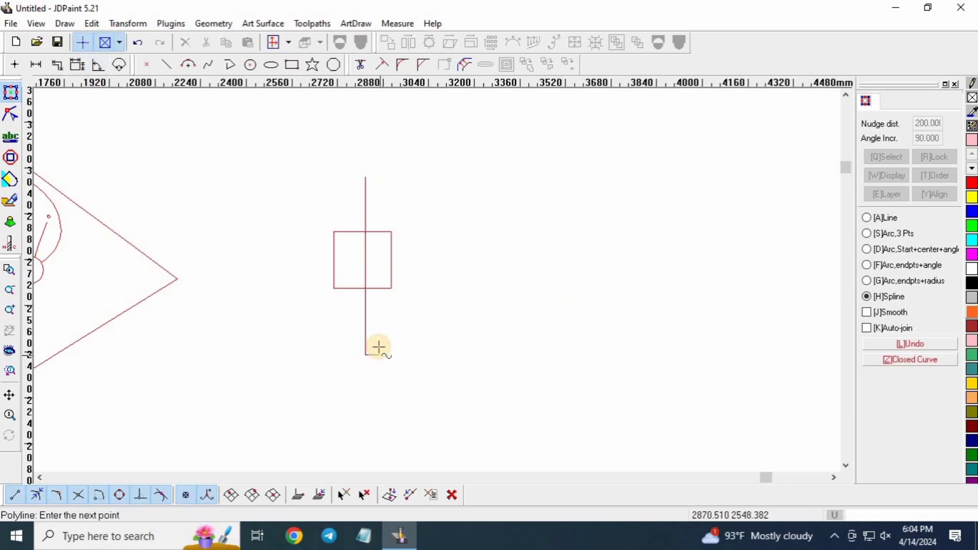
pyautogui.click(378, 347)
pyautogui.rightClick(378, 348)
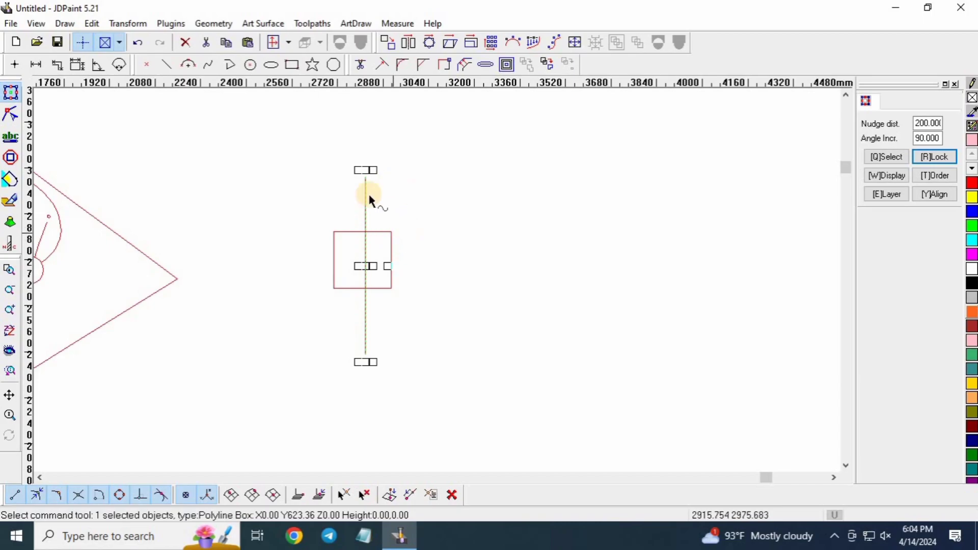
# Step: Draw a horizontal polyline about 1473 mm long across the square, crossing the vertical line
pyautogui.rightClick(436, 150)
pyautogui.click(528, 160)
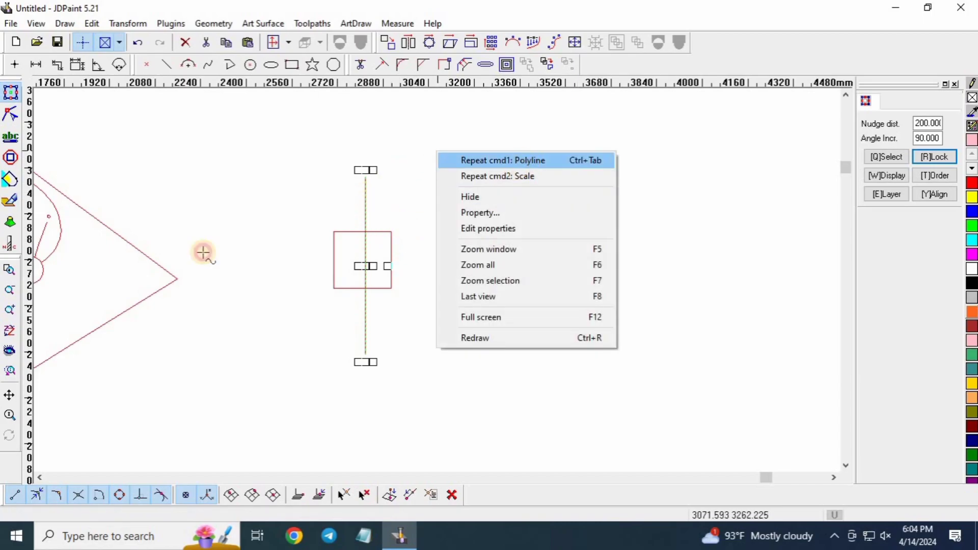
pyautogui.click(258, 247)
pyautogui.click(689, 274)
pyautogui.rightClick(661, 280)
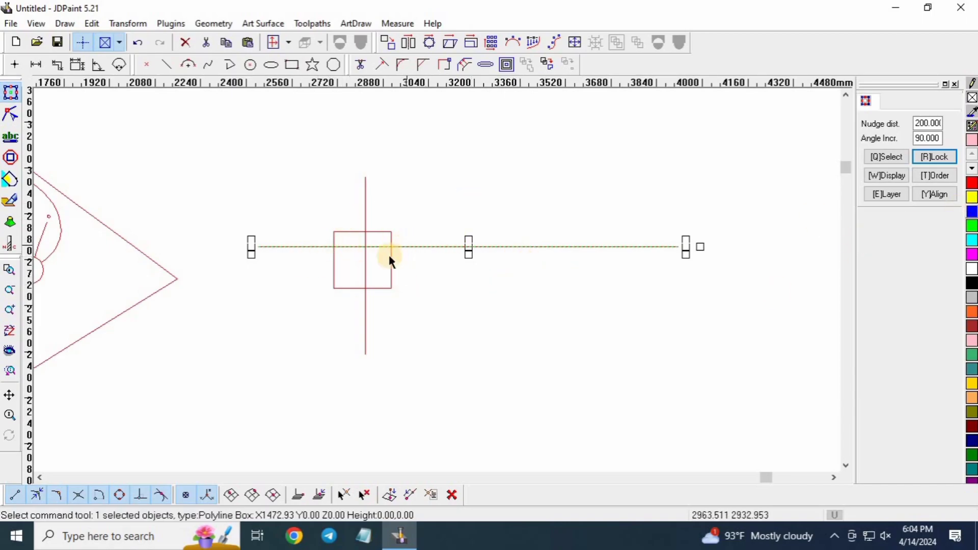
pyautogui.scroll(2, 397, 253)
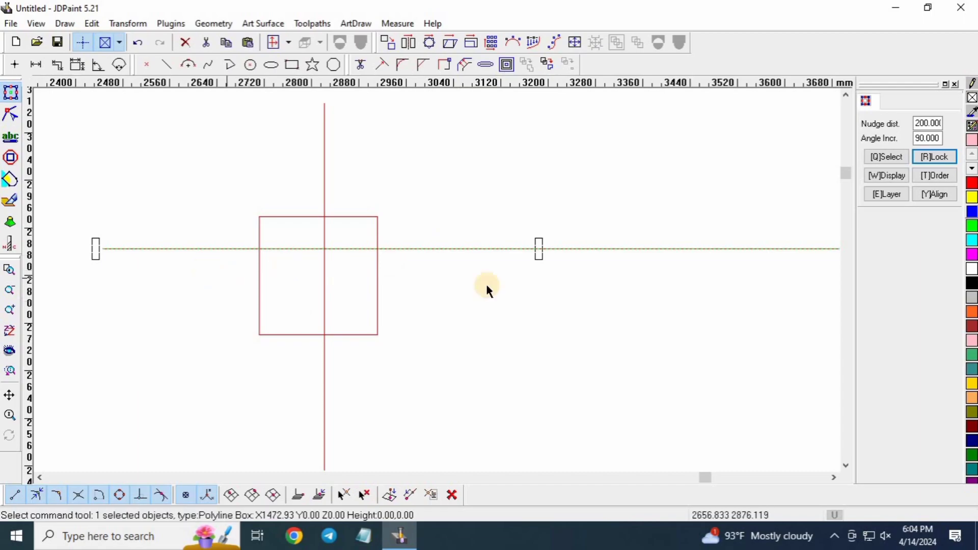
pyautogui.moveTo(357, 146); pyautogui.dragTo(274, 153)
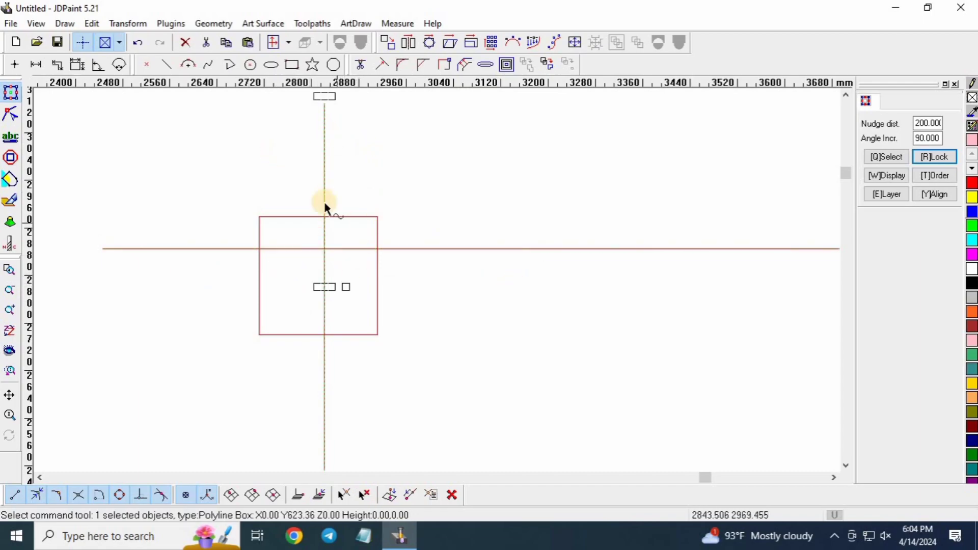
pyautogui.click(284, 250)
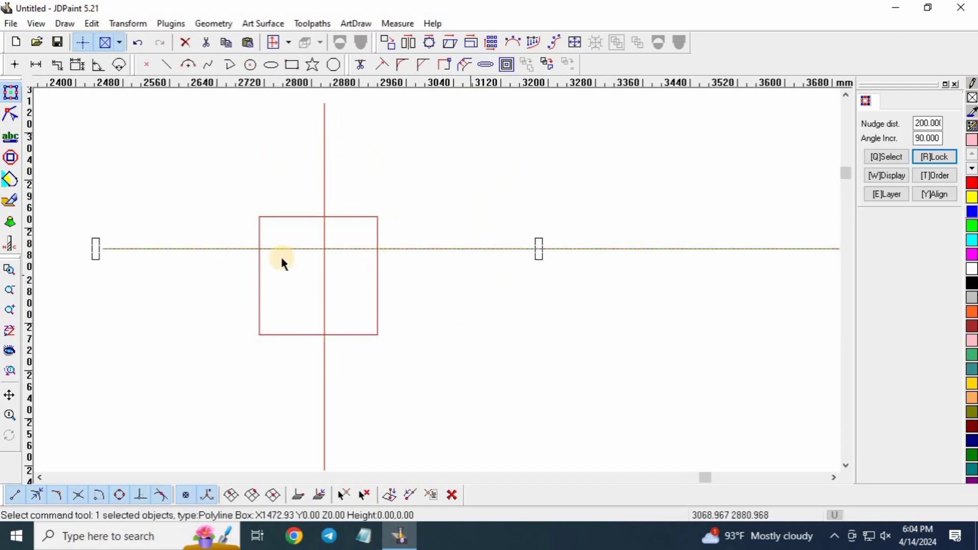
pyautogui.click(504, 201)
# Step: Align the horizontal line to the square, centered both horizontally and vertically
pyautogui.scroll(-4, 406, 253)
pyautogui.moveTo(605, 201); pyautogui.dragTo(579, 281)
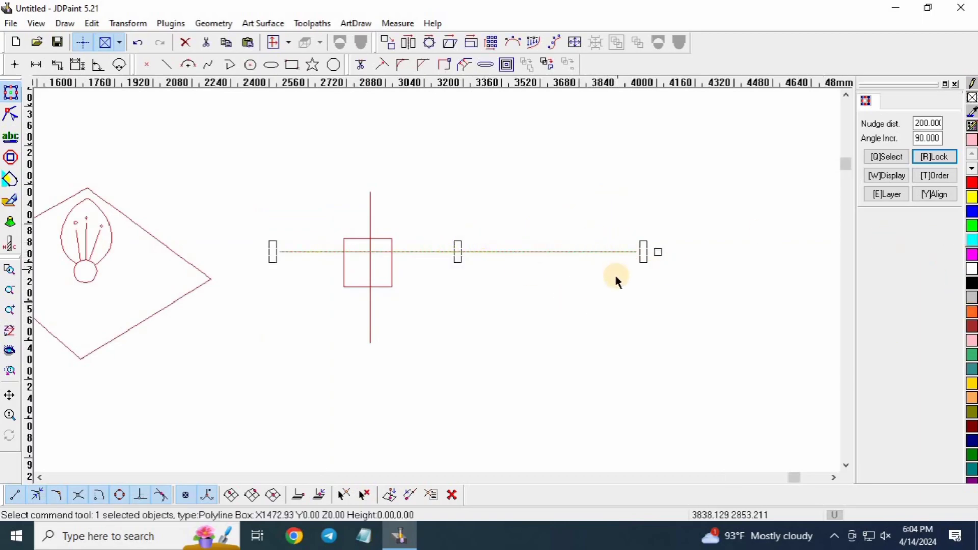
pyautogui.click(936, 196)
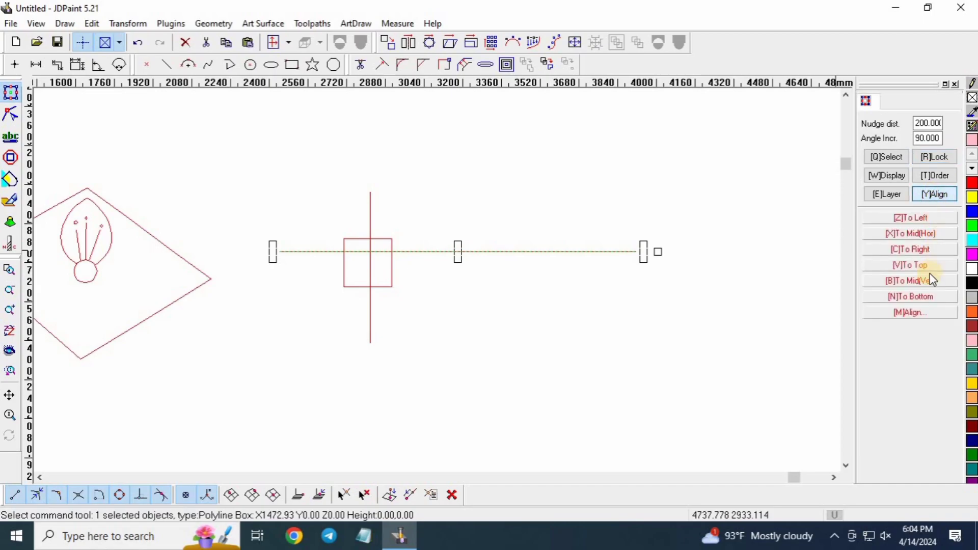
pyautogui.click(912, 314)
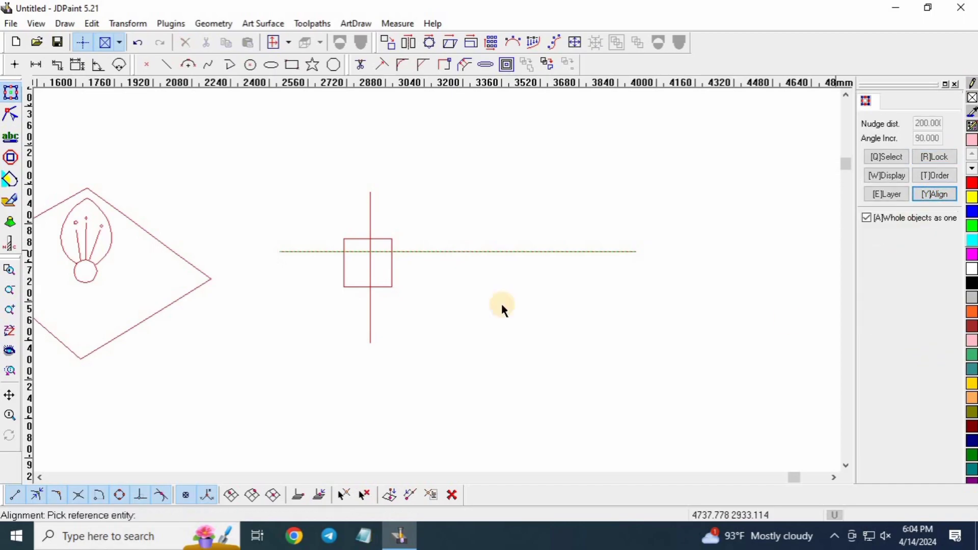
pyautogui.scroll(2, 376, 267)
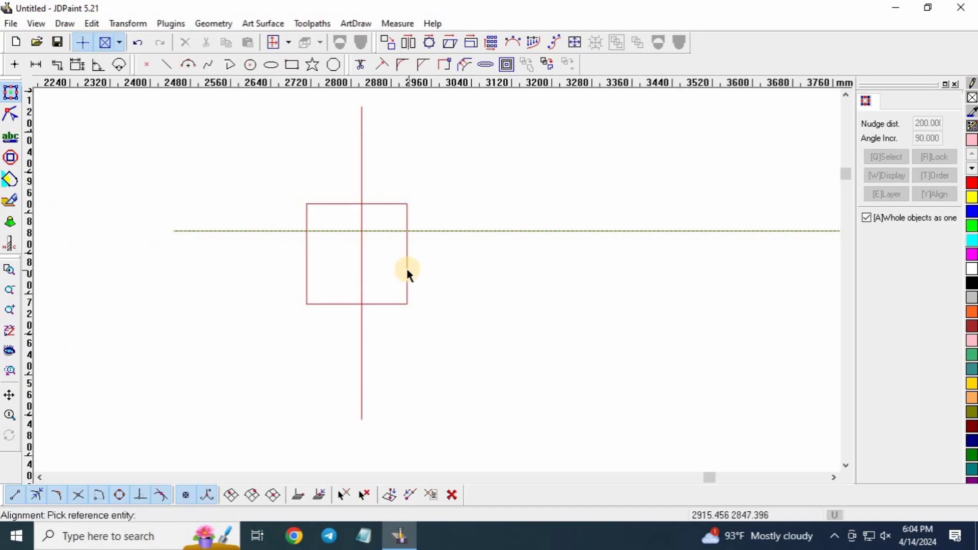
pyautogui.click(408, 272)
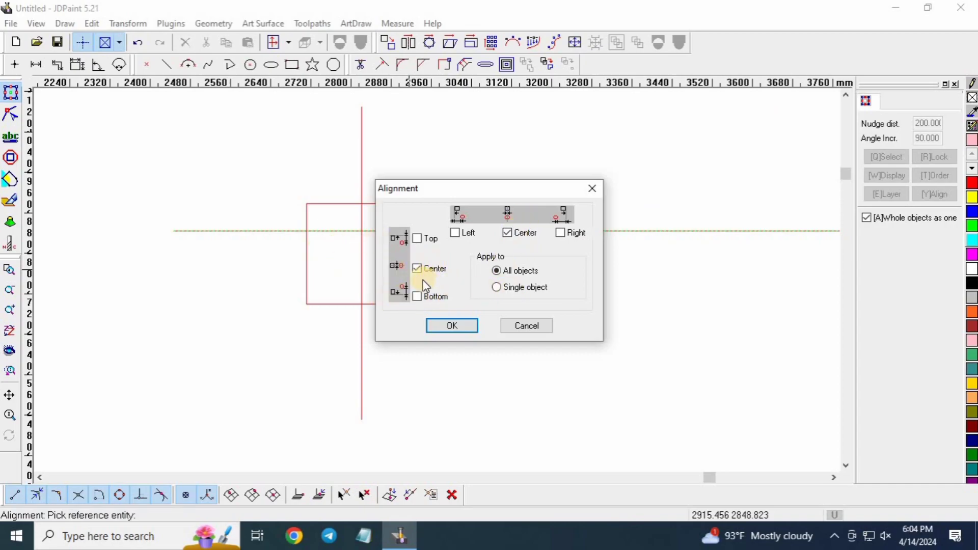
pyautogui.click(417, 268)
pyautogui.click(418, 268)
pyautogui.click(466, 331)
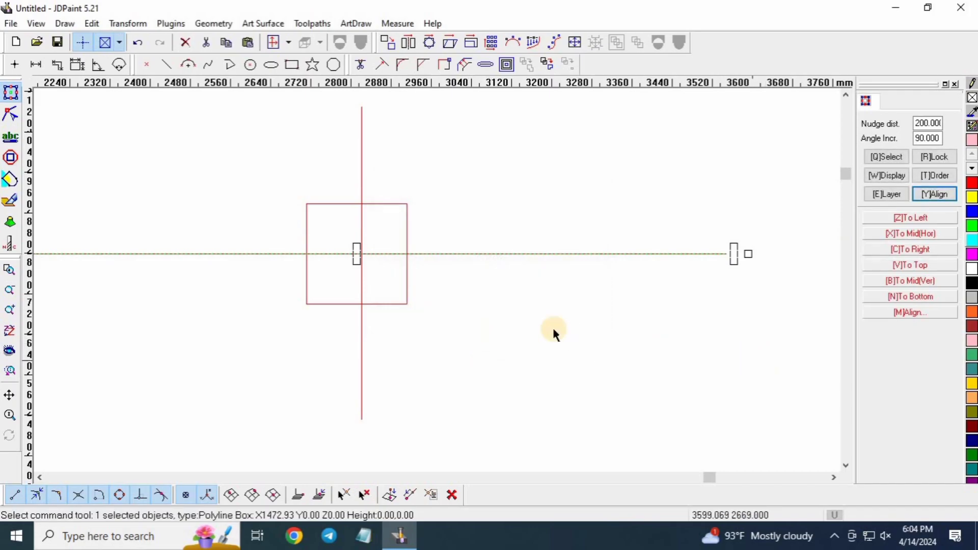
# Step: Align the vertical line to the square, centered in both directions, and clear the selection
pyautogui.scroll(-1, 509, 331)
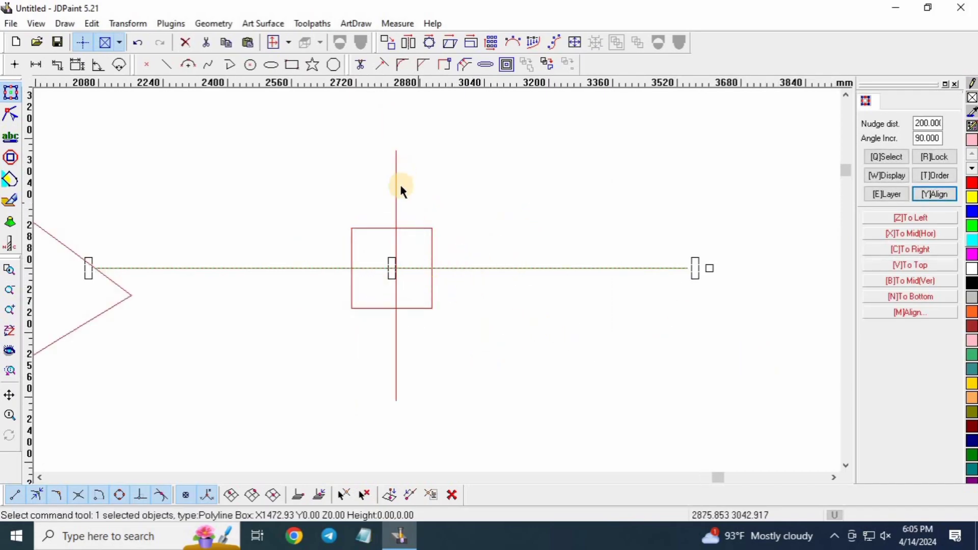
pyautogui.moveTo(438, 135); pyautogui.dragTo(310, 178)
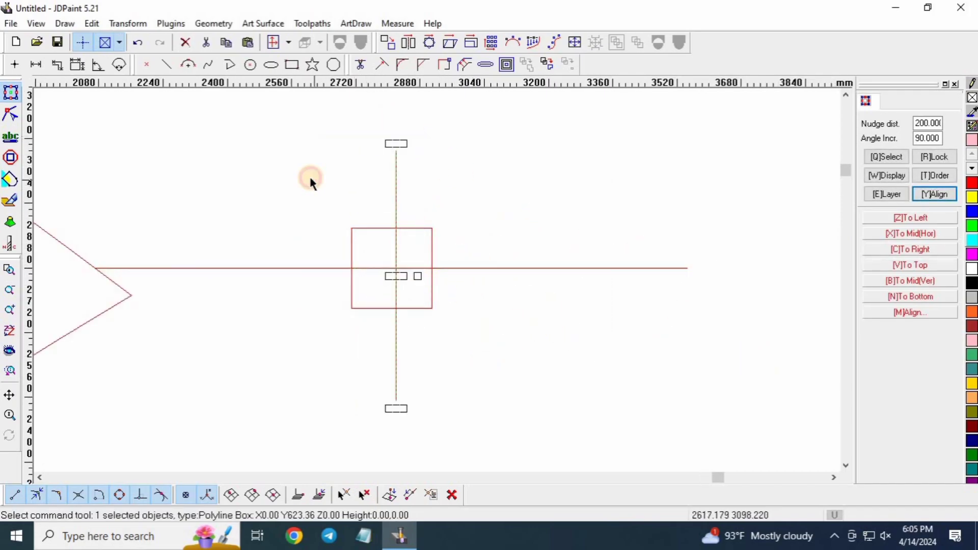
pyautogui.click(903, 313)
pyautogui.scroll(3, 378, 209)
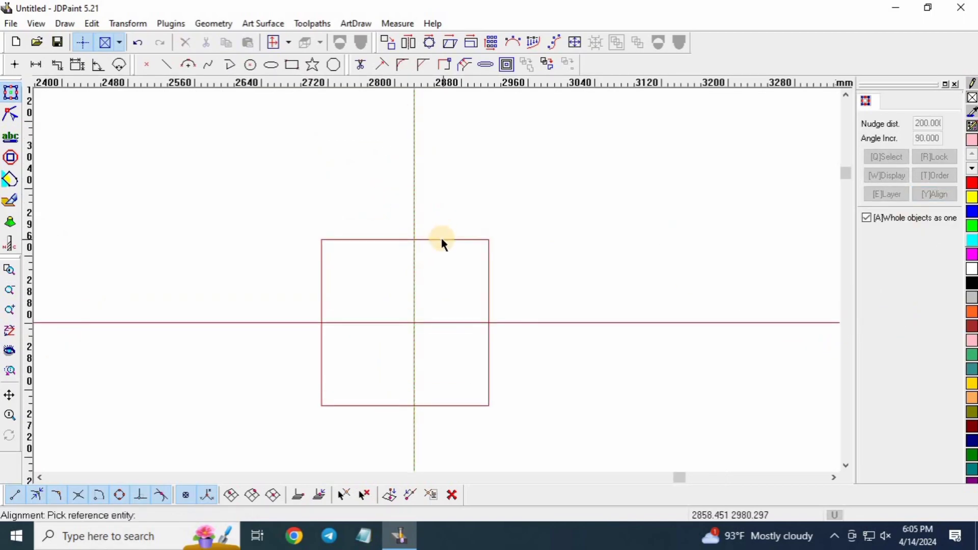
pyautogui.click(441, 240)
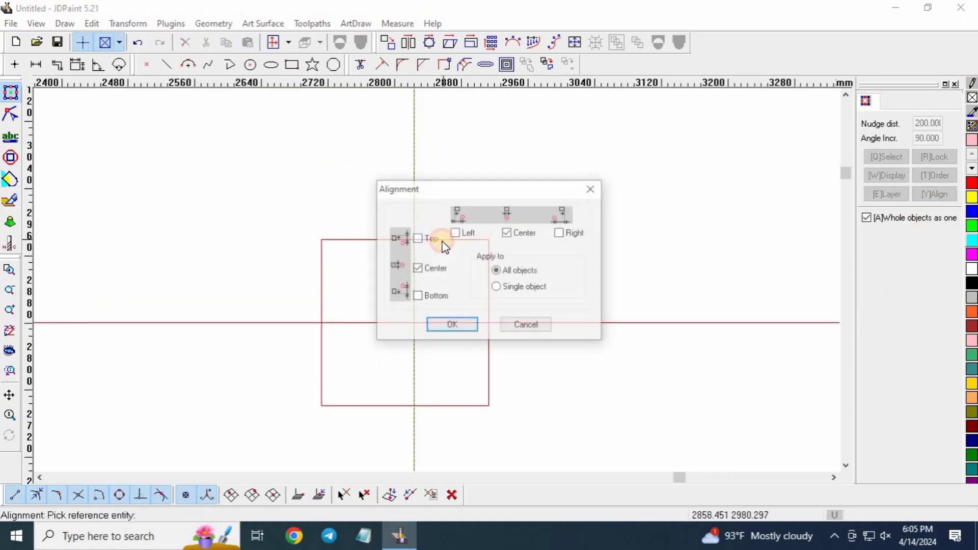
pyautogui.click(455, 329)
pyautogui.click(442, 297)
pyautogui.scroll(-3, 463, 307)
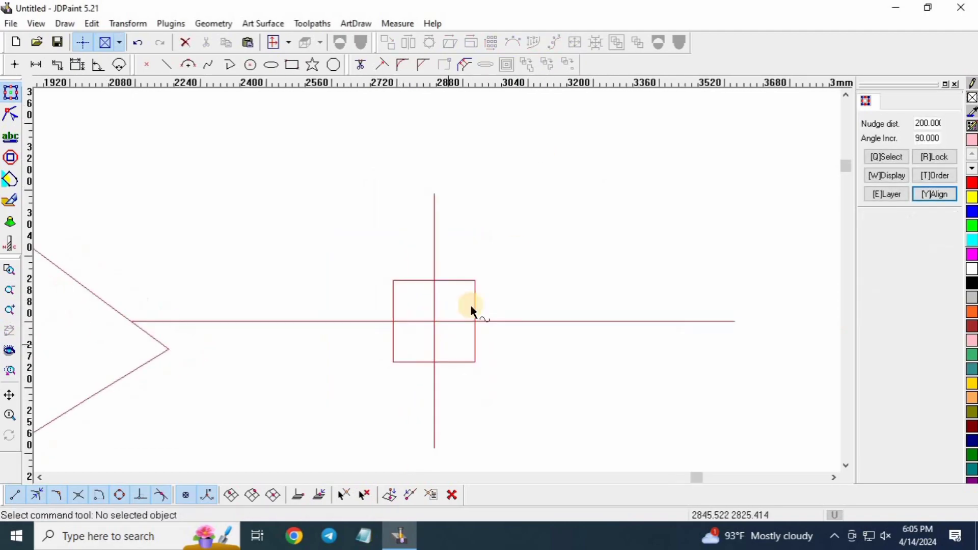
pyautogui.scroll(2, 469, 312)
pyautogui.moveTo(439, 136); pyautogui.dragTo(361, 166)
pyautogui.moveTo(712, 247); pyautogui.dragTo(692, 367)
pyautogui.moveTo(528, 204); pyautogui.dragTo(477, 277)
pyautogui.click(461, 273)
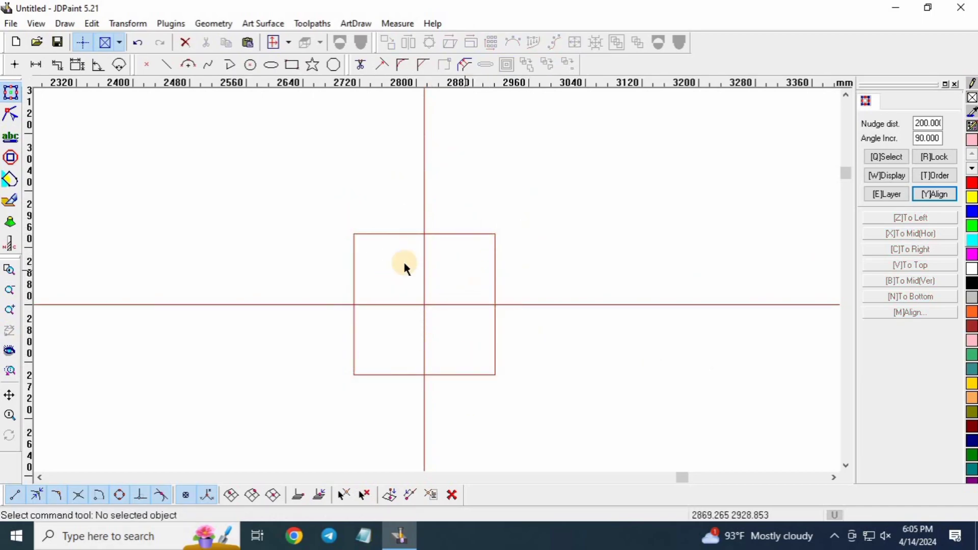
pyautogui.scroll(-2, 403, 265)
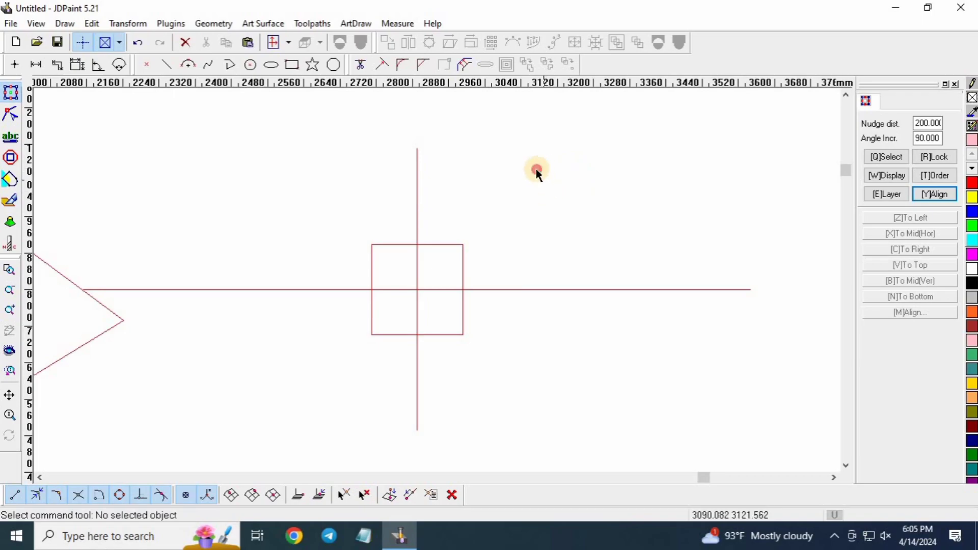
pyautogui.scroll(-2, 371, 250)
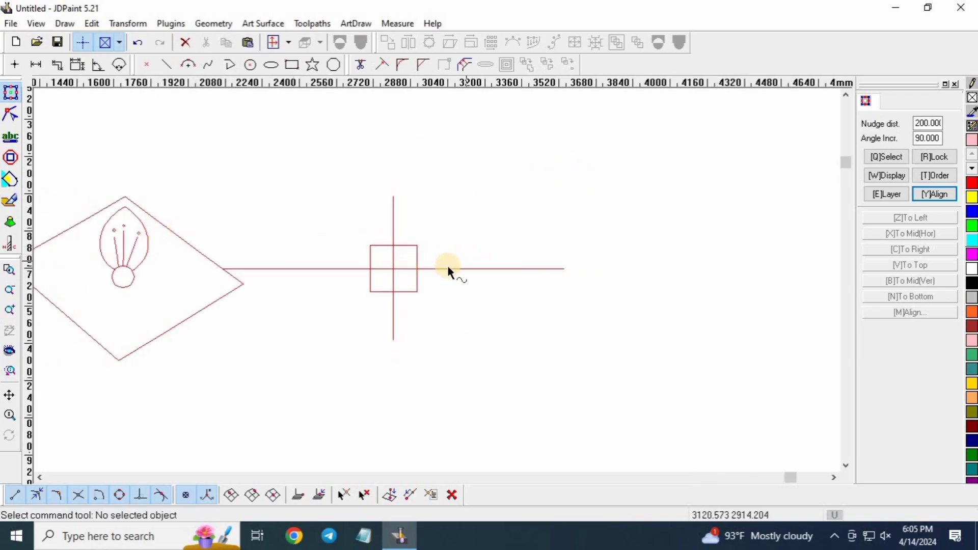
pyautogui.scroll(2, 306, 278)
pyautogui.scroll(-3, 316, 254)
pyautogui.scroll(3, 281, 235)
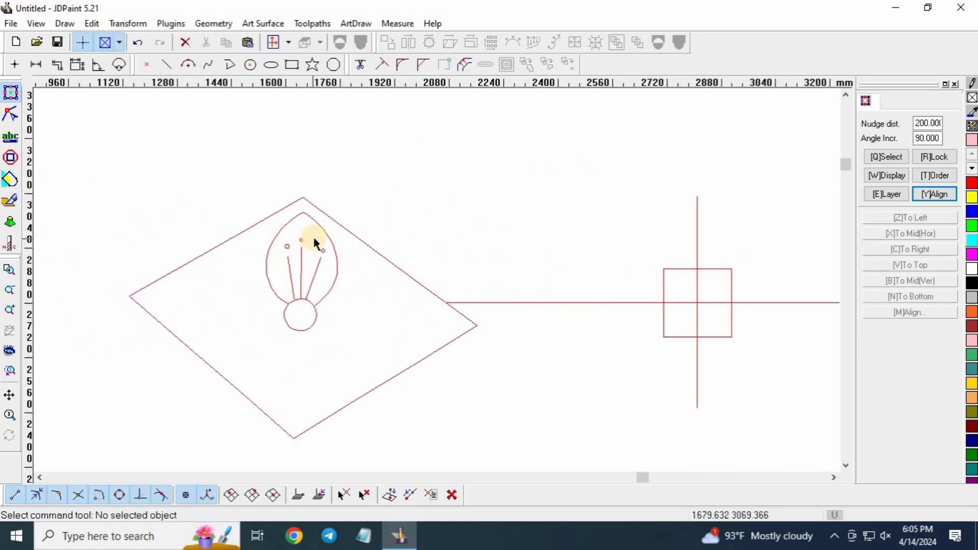
# Step: Select the copied diamond-and-petal motif, scale it down to about 865 by 599 mm, and move it next to the square
pyautogui.scroll(-1, 398, 289)
pyautogui.moveTo(321, 175); pyautogui.dragTo(217, 302)
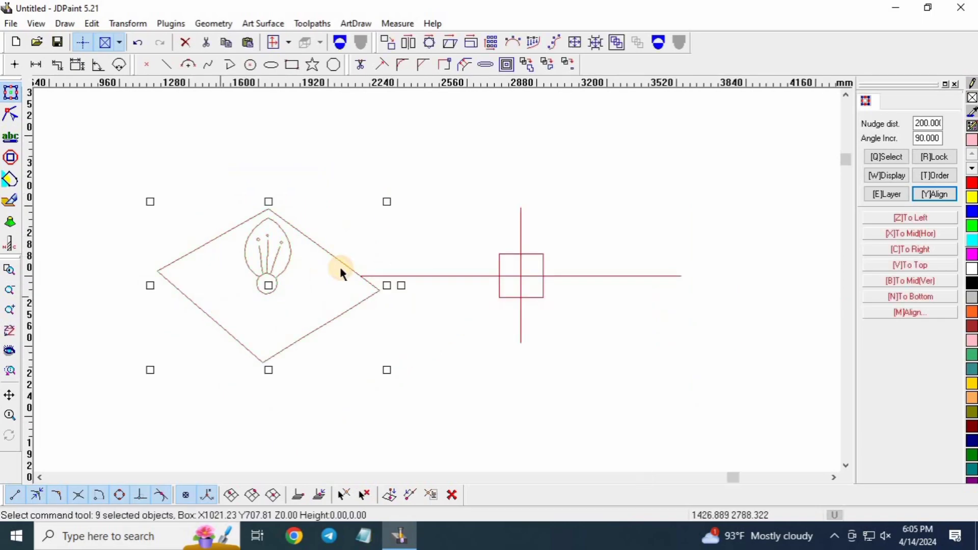
pyautogui.moveTo(389, 201); pyautogui.dragTo(353, 225)
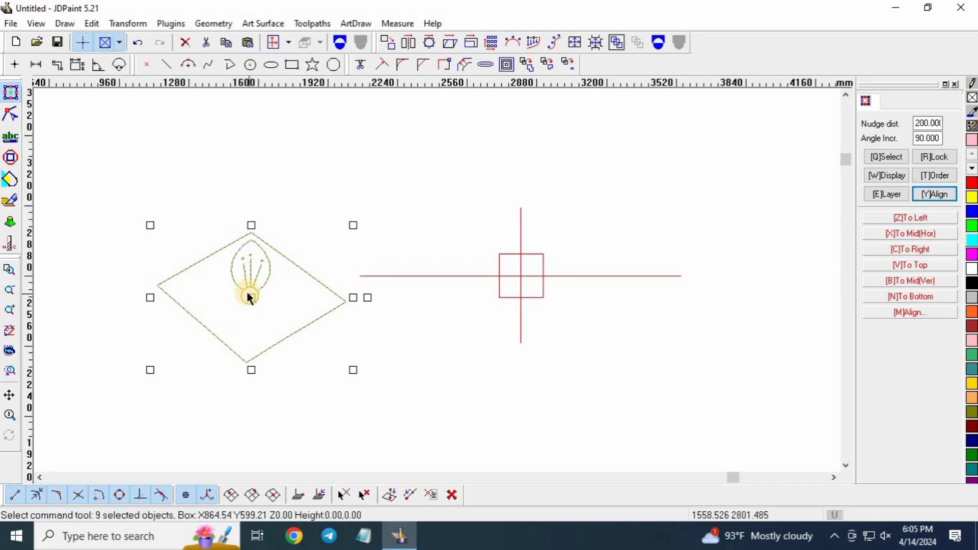
pyautogui.moveTo(250, 297); pyautogui.dragTo(430, 334)
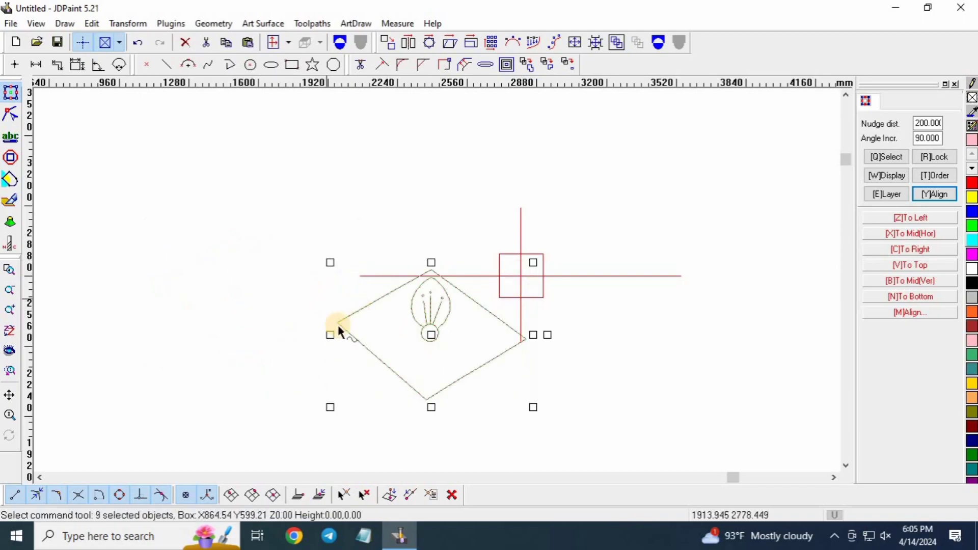
# Step: Squeeze the motif's width and height to about 614 by 540 mm
pyautogui.moveTo(330, 334); pyautogui.dragTo(385, 335)
pyautogui.moveTo(533, 334); pyautogui.dragTo(526, 337)
pyautogui.moveTo(451, 406); pyautogui.dragTo(449, 393)
pyautogui.scroll(4, 613, 252)
pyautogui.scroll(-4, 339, 238)
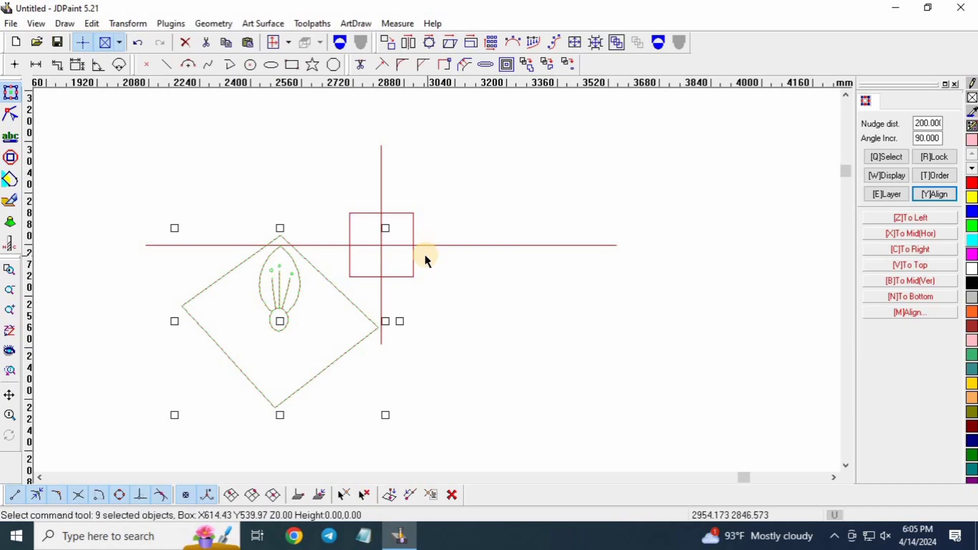
# Step: Select only the petal figure inside the diamond, move it over the square's upper half, and combine its curves into one object
pyautogui.click(385, 295)
pyautogui.scroll(3, 341, 280)
pyautogui.moveTo(315, 251); pyautogui.dragTo(210, 310)
pyautogui.click(292, 287)
pyautogui.moveTo(294, 283); pyautogui.dragTo(218, 366)
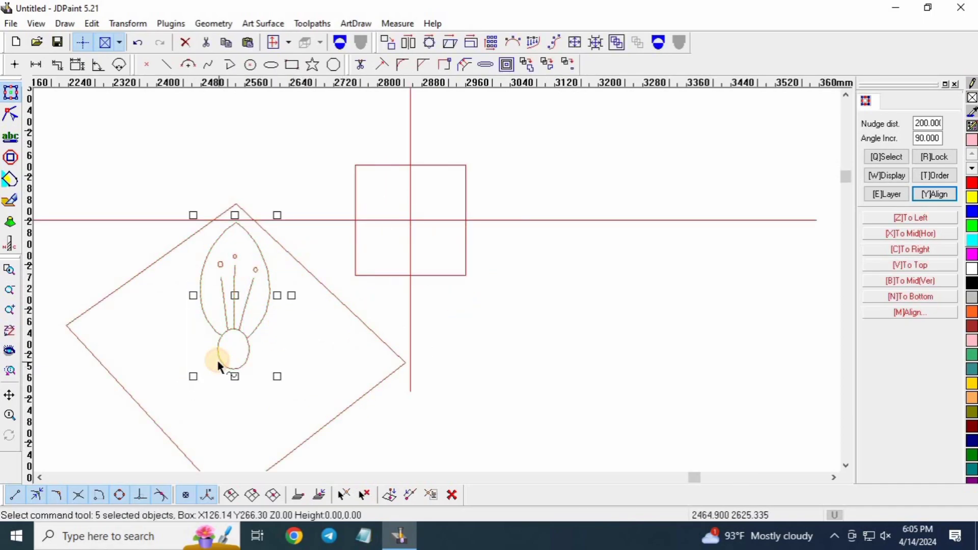
pyautogui.moveTo(273, 262); pyautogui.dragTo(213, 356)
pyautogui.moveTo(233, 305); pyautogui.dragTo(419, 204)
pyautogui.click(549, 65)
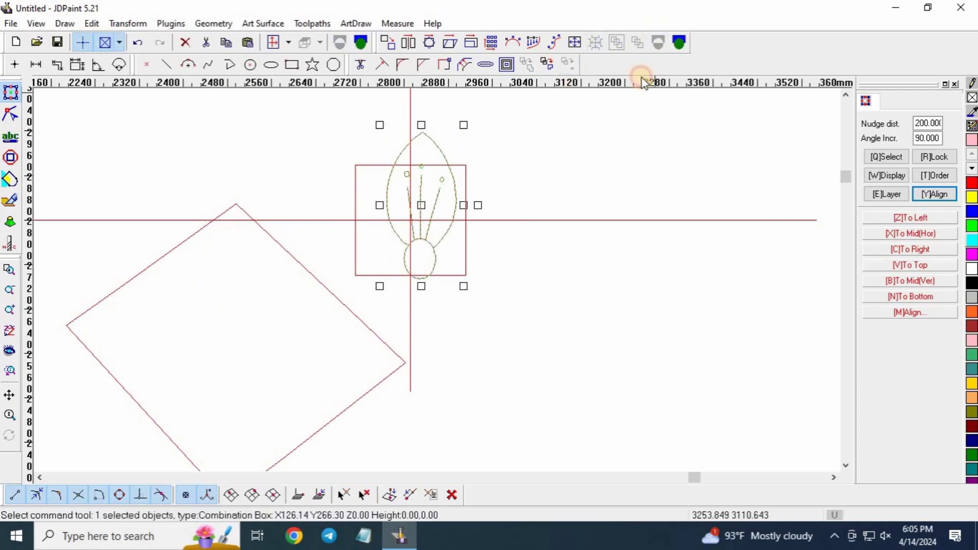
# Step: Try rotating the combined petal figure slightly, and undo the rotation
pyautogui.scroll(3, 428, 184)
pyautogui.moveTo(507, 178); pyautogui.dragTo(467, 246)
pyautogui.scroll(-3, 555, 236)
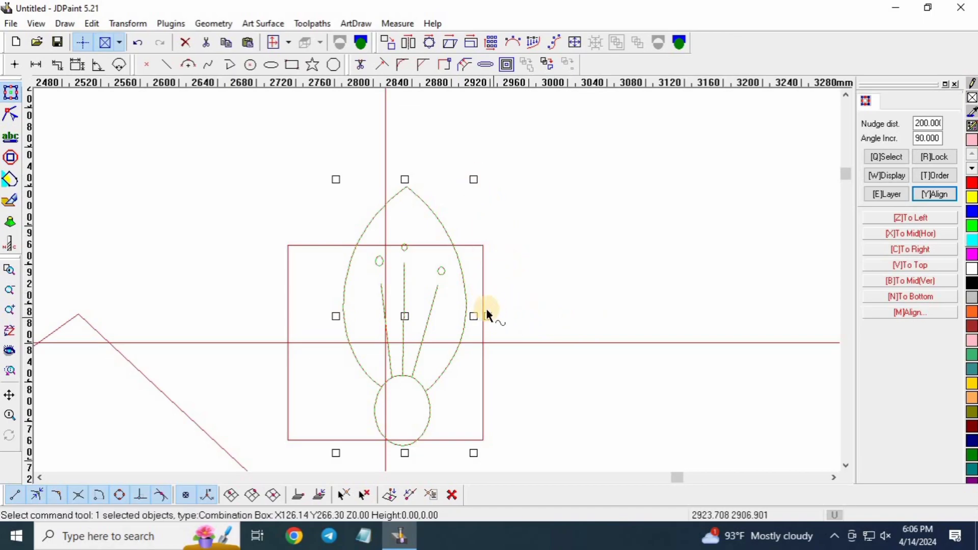
pyautogui.moveTo(489, 312)
pyautogui.mouseDown()
pyautogui.moveTo(467, 371)
pyautogui.moveTo(481, 301)
pyautogui.moveTo(489, 318)
pyautogui.mouseUp()
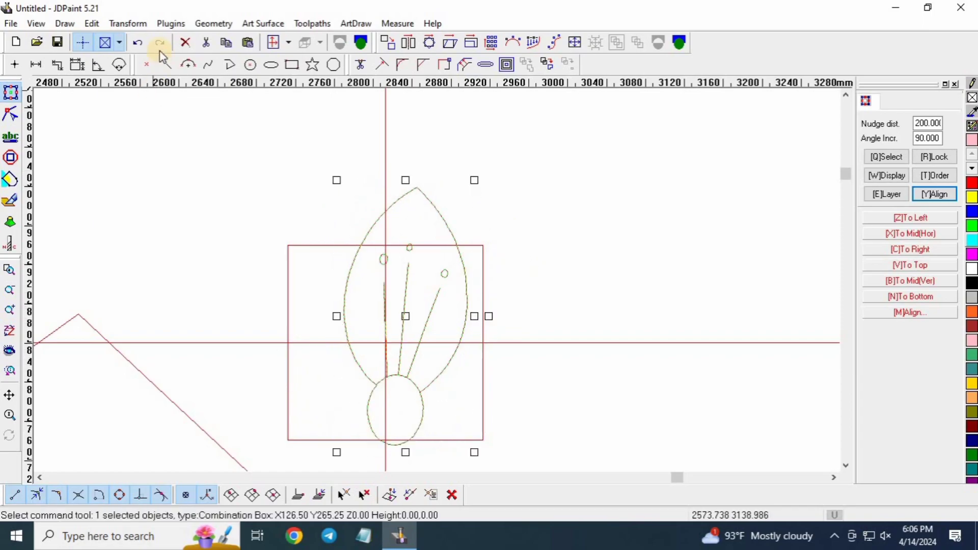
pyautogui.click(146, 43)
# Step: Scale the petal figure down proportionally to about 73 by 153 mm over the square
pyautogui.scroll(1, 457, 286)
pyautogui.scroll(-3, 483, 231)
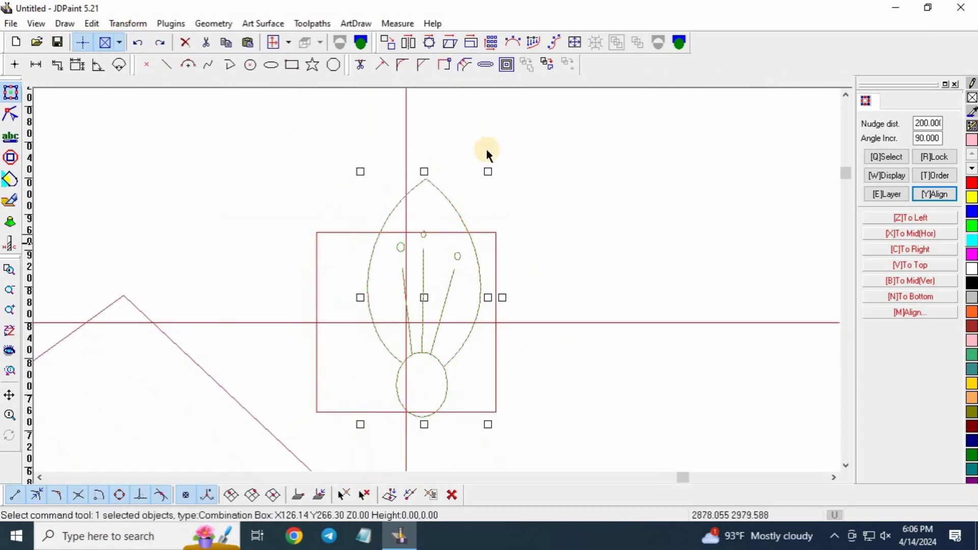
pyautogui.moveTo(486, 183); pyautogui.dragTo(480, 206)
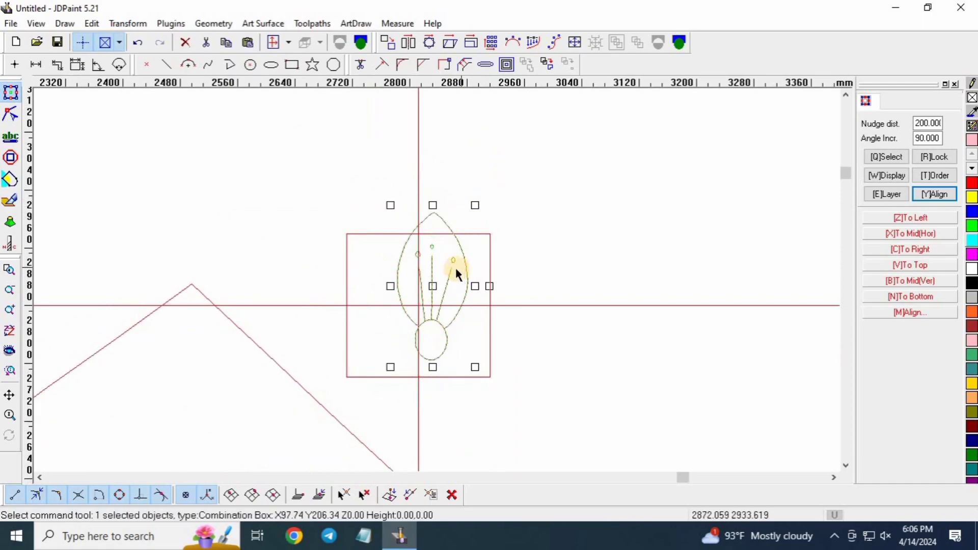
pyautogui.scroll(2, 454, 268)
pyautogui.moveTo(493, 163); pyautogui.dragTo(488, 197)
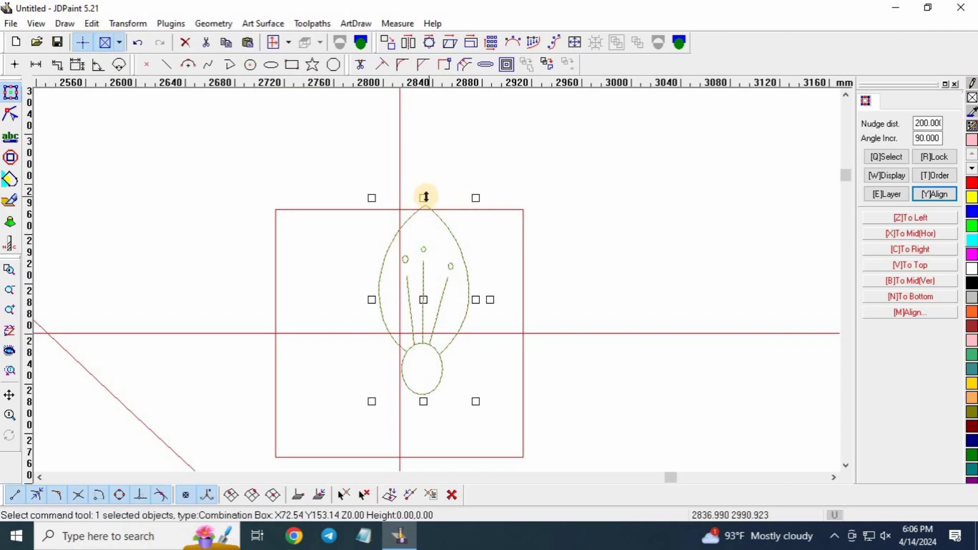
# Step: Try changing only the petal figure's height, squashing it to about 102 mm, and undo the height changes
pyautogui.moveTo(423, 198)
pyautogui.mouseDown()
pyautogui.moveTo(430, 133)
pyautogui.moveTo(427, 227)
pyautogui.moveTo(437, 133)
pyautogui.moveTo(427, 135)
pyautogui.moveTo(421, 170)
pyautogui.moveTo(419, 255)
pyautogui.moveTo(434, 250)
pyautogui.mouseUp()
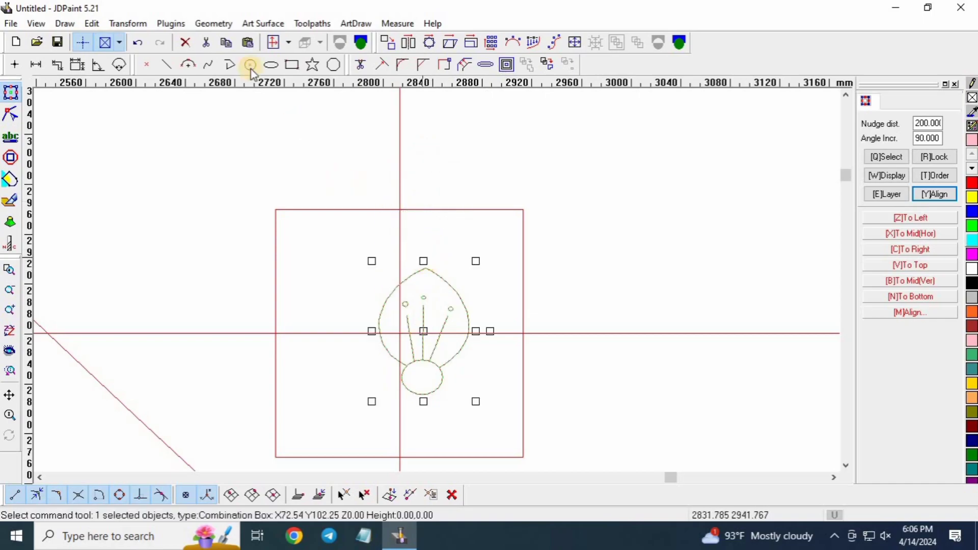
pyautogui.click(138, 44)
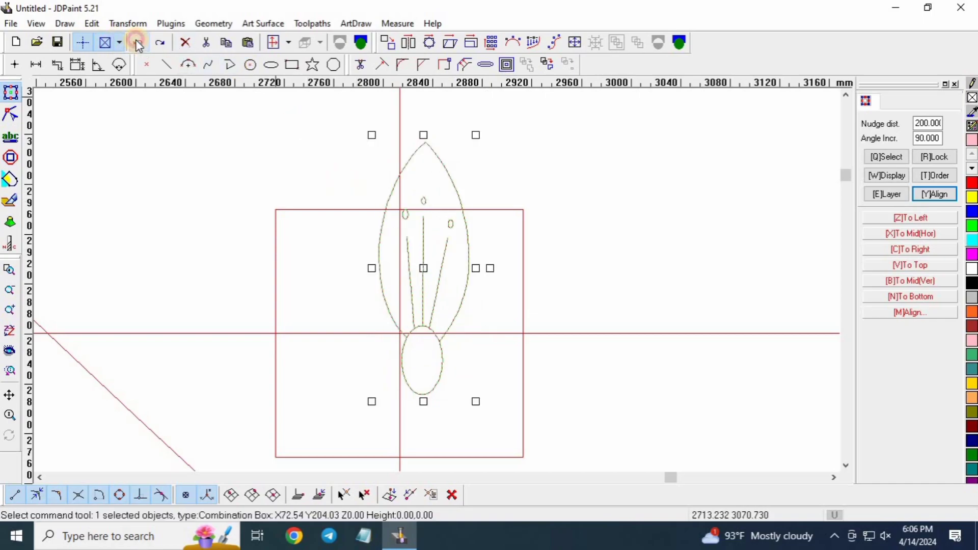
pyautogui.click(138, 44)
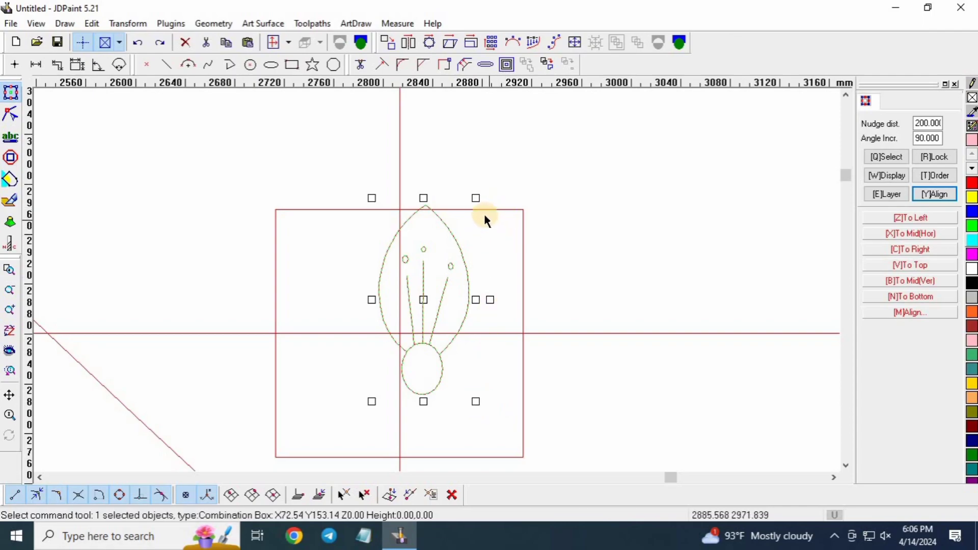
# Step: Scale the petal figure proportionally to about 61 by 129 mm
pyautogui.moveTo(476, 197)
pyautogui.mouseDown()
pyautogui.moveTo(456, 234)
pyautogui.moveTo(472, 232)
pyautogui.moveTo(385, 336)
pyautogui.moveTo(489, 164)
pyautogui.moveTo(479, 160)
pyautogui.moveTo(510, 188)
pyautogui.mouseUp()
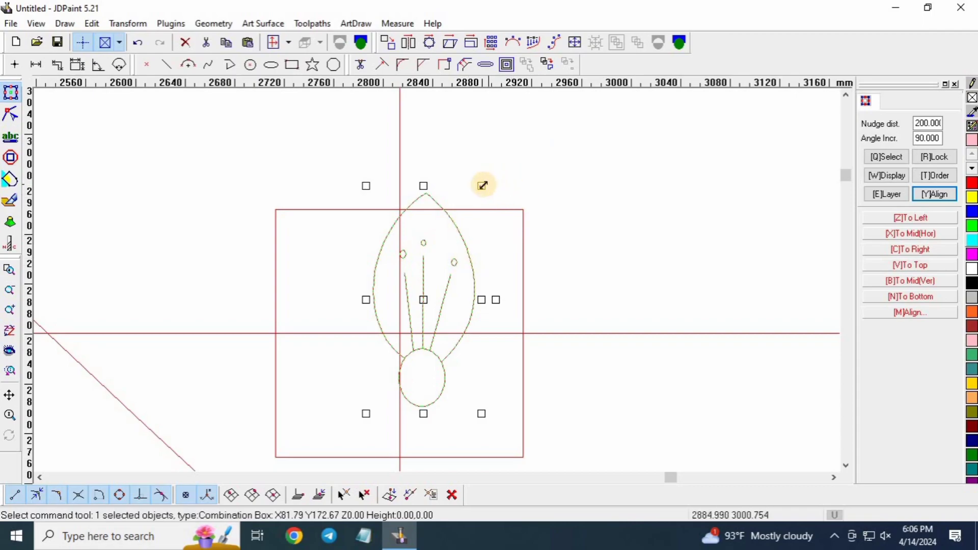
pyautogui.moveTo(483, 184); pyautogui.dragTo(469, 213)
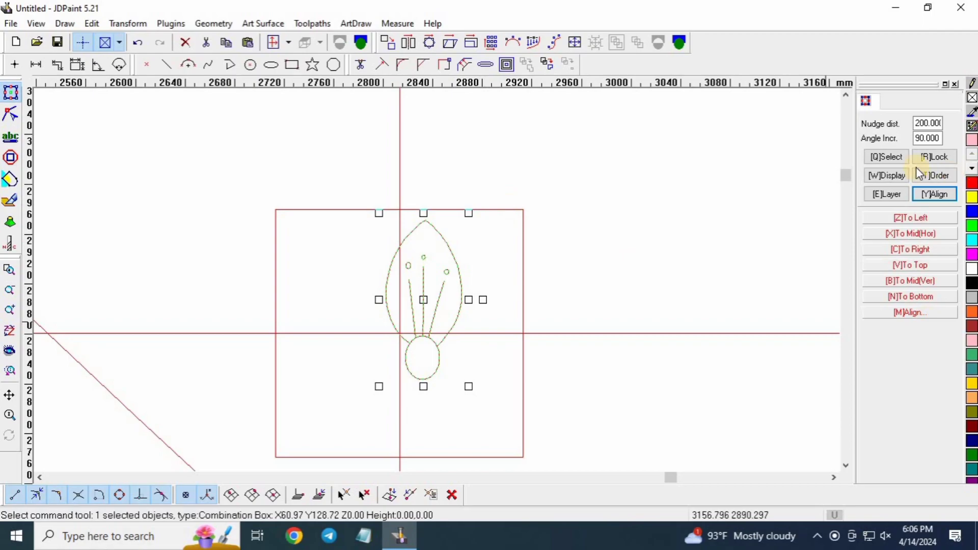
# Step: Set the nudge distance to 1 and nudge the petal figure about 9 mm up and 17 mm left, toward the vertical guide line
pyautogui.click(923, 122)
pyautogui.doubleClick(924, 122)
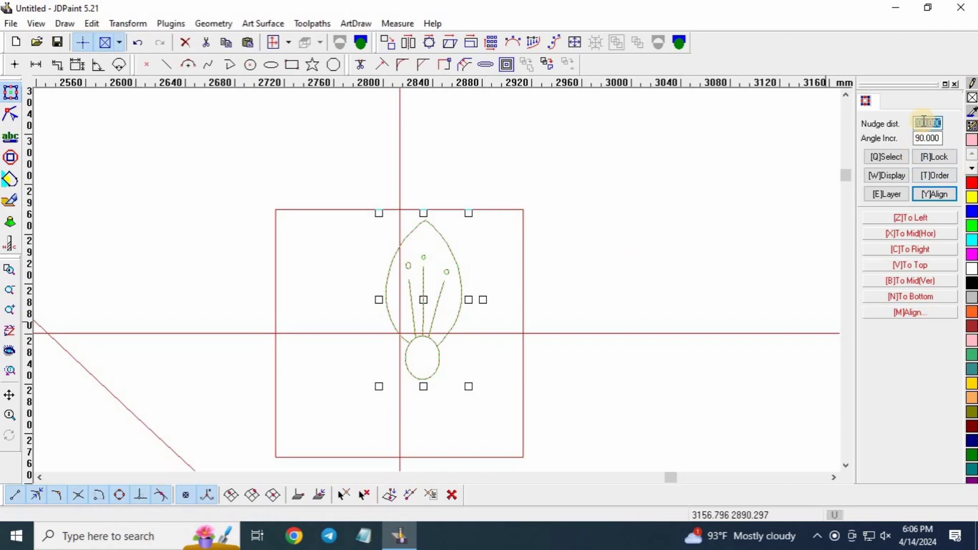
pyautogui.write('1')
pyautogui.press('Return')
pyautogui.press('Up')
pyautogui.press('Up')
pyautogui.press('Up')
pyautogui.press('Up')
pyautogui.press('Up')
pyautogui.press('Up')
pyautogui.press('Up')
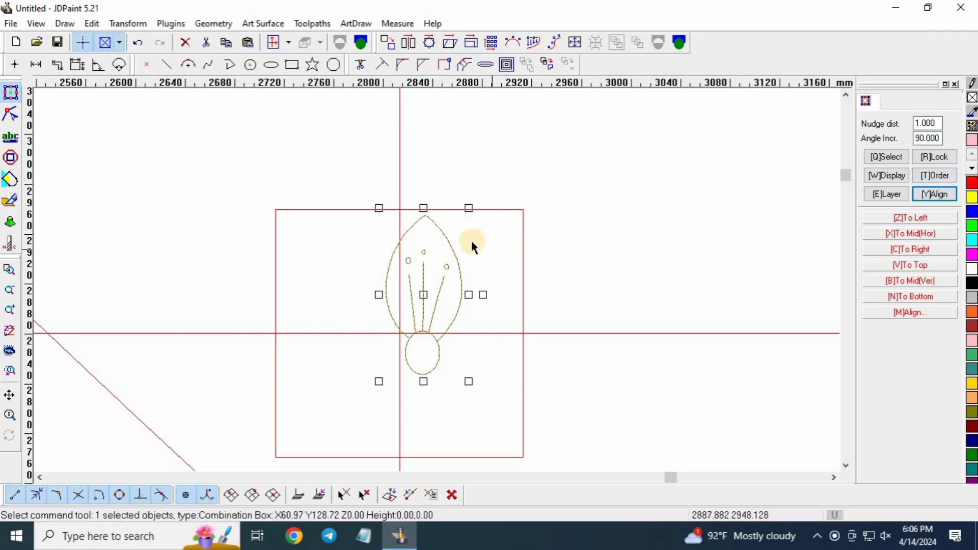
pyautogui.press('Up')
pyautogui.press('Up')
pyautogui.press('Left')
pyautogui.press('Left')
pyautogui.press('Left')
pyautogui.press('Left')
pyautogui.press('Left')
pyautogui.press('Left')
pyautogui.press('Left')
pyautogui.press('Left')
pyautogui.press('Left')
pyautogui.press('Left')
pyautogui.press('Left')
pyautogui.press('Left')
pyautogui.press('Left')
pyautogui.press('Left')
pyautogui.press('Left')
pyautogui.press('Left')
pyautogui.press('Left')
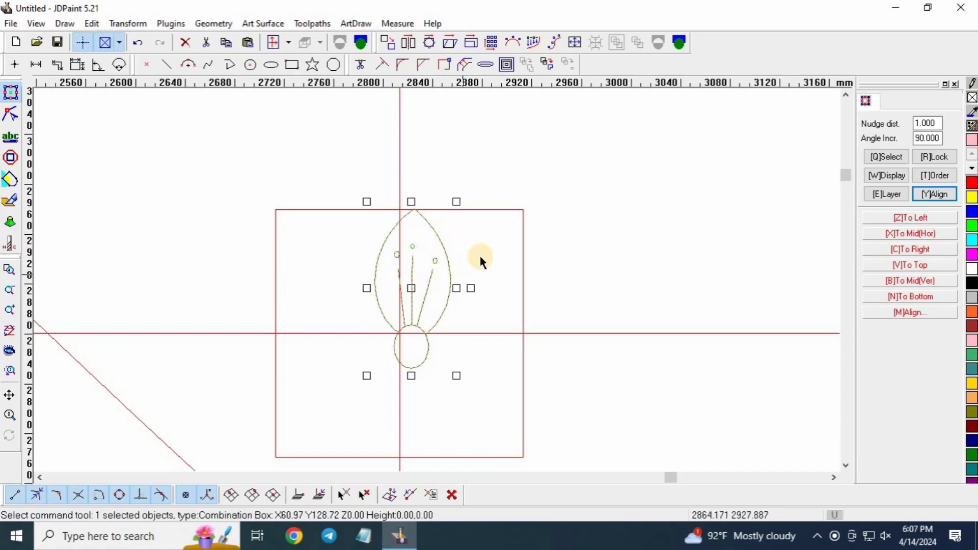
pyautogui.click(932, 123)
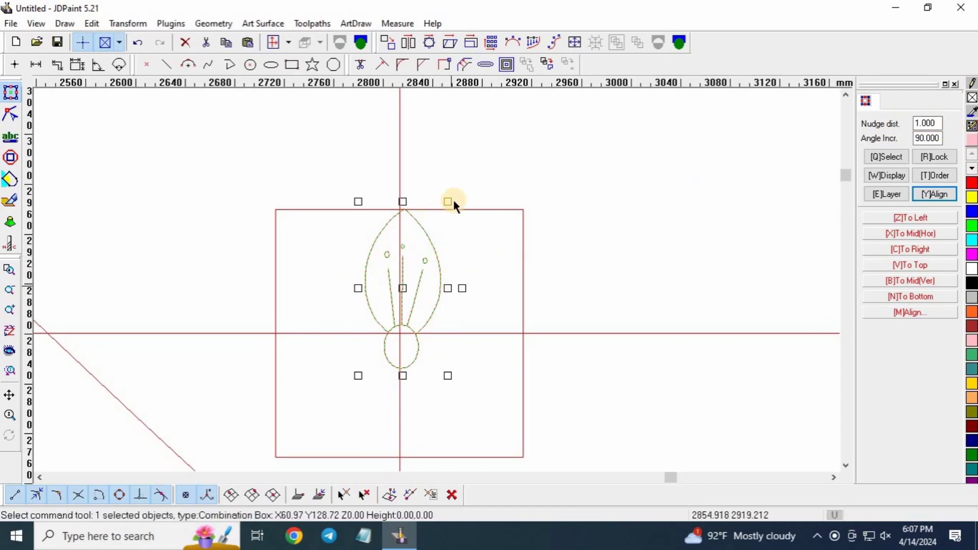
# Step: Scale the petal figure to about 54 by 115 mm, nudge its tip to the square's upper edge, and clear the selection
pyautogui.moveTo(448, 200); pyautogui.dragTo(444, 210)
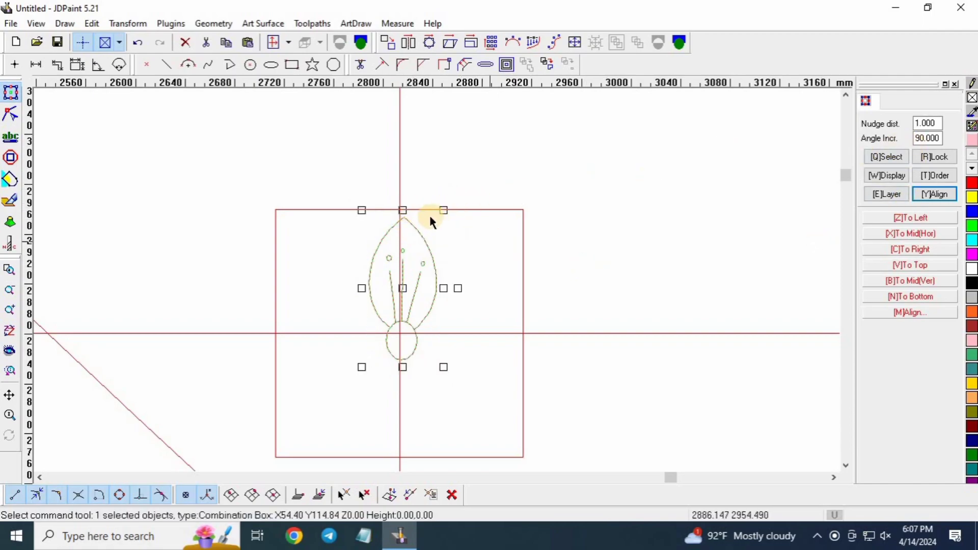
pyautogui.press('Up')
pyautogui.press('Up')
pyautogui.press('Up')
pyautogui.press('Up')
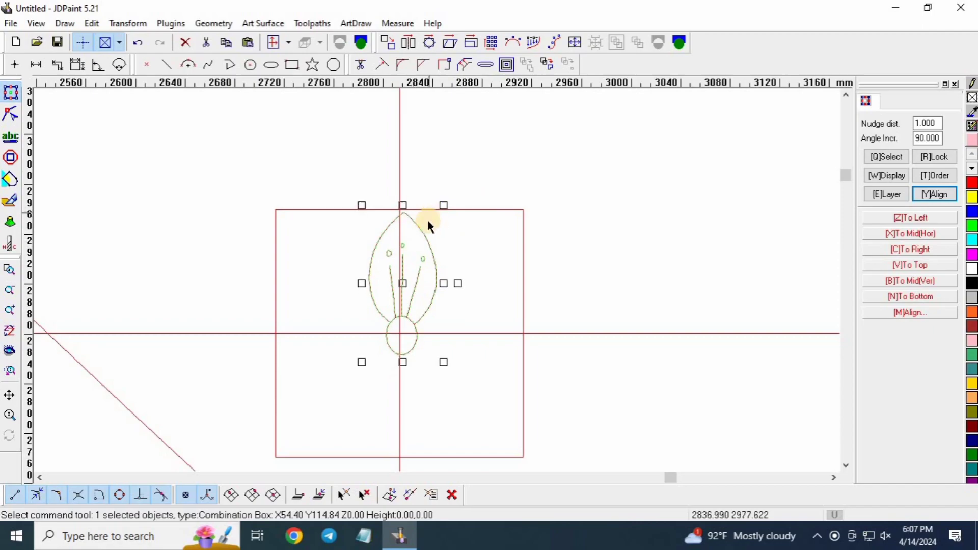
pyautogui.scroll(1, 429, 354)
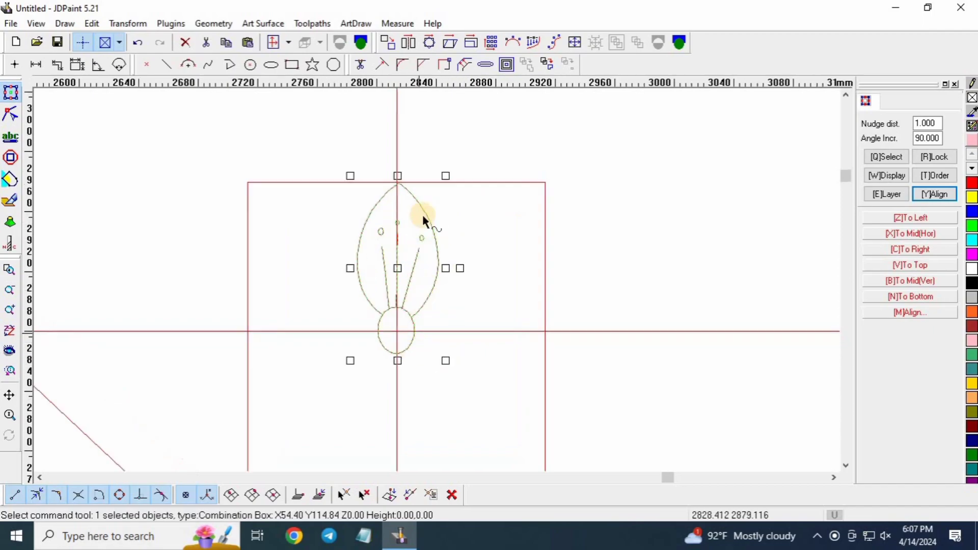
pyautogui.scroll(2, 430, 215)
pyautogui.scroll(-5, 527, 268)
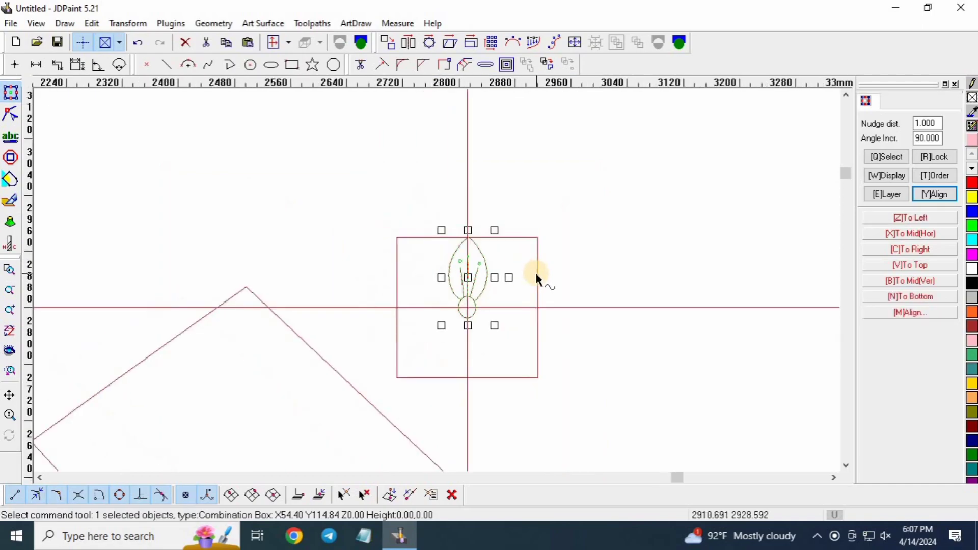
pyautogui.scroll(5, 474, 275)
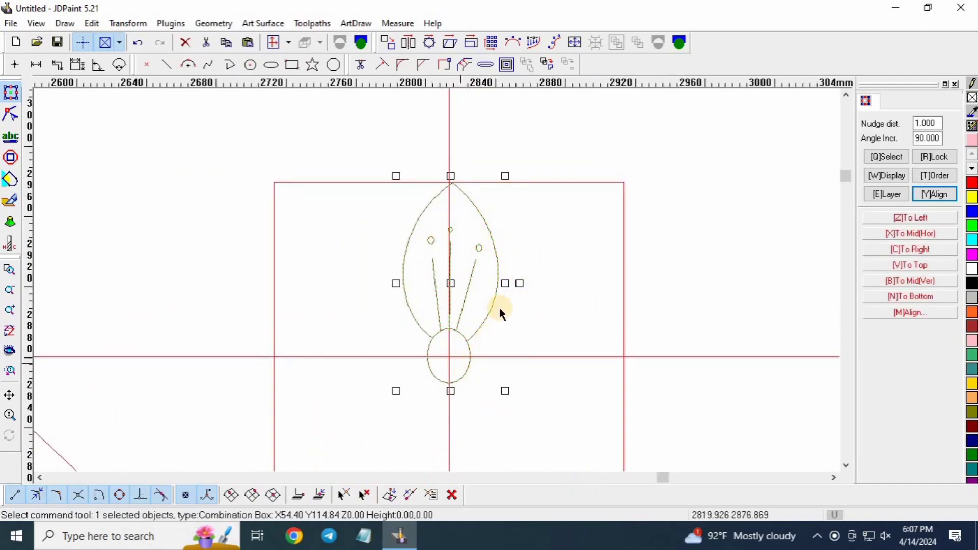
pyautogui.click(498, 214)
pyautogui.scroll(-2, 313, 275)
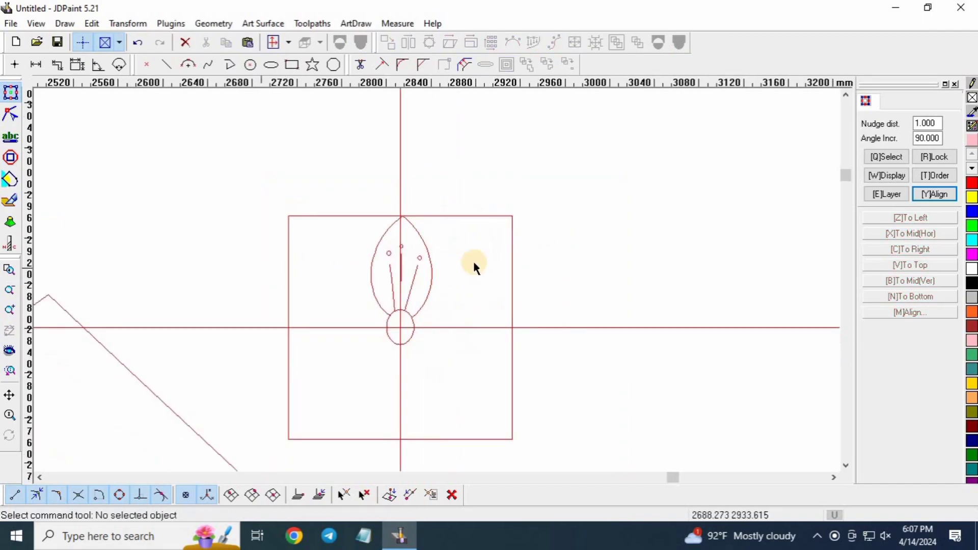
# Step: Examine how the petal figure sits against the square's upper edge and the centered guide lines
pyautogui.click(472, 238)
pyautogui.scroll(-2, 475, 235)
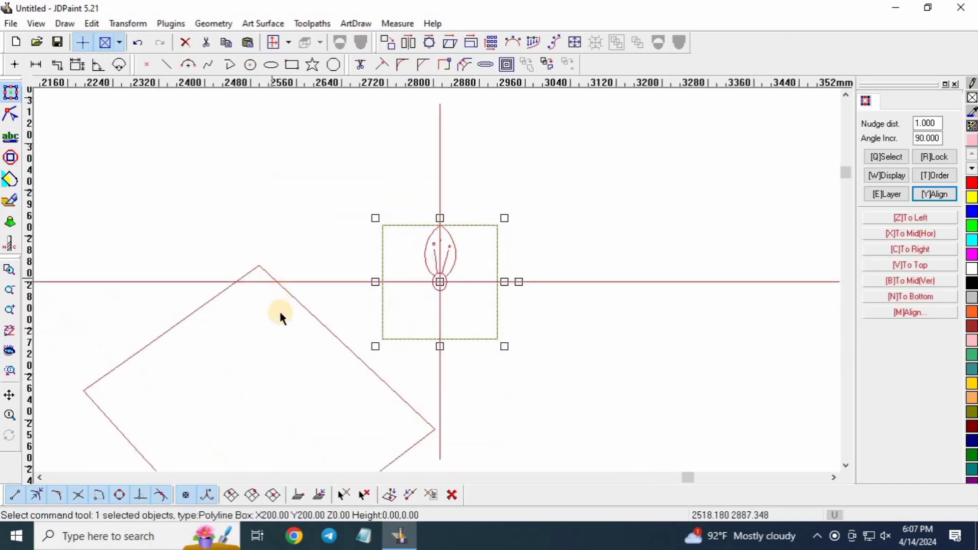
pyautogui.click(289, 361)
pyautogui.scroll(2, 512, 255)
pyautogui.moveTo(513, 166); pyautogui.dragTo(460, 242)
pyautogui.moveTo(538, 226); pyautogui.dragTo(464, 275)
pyautogui.scroll(-1, 446, 275)
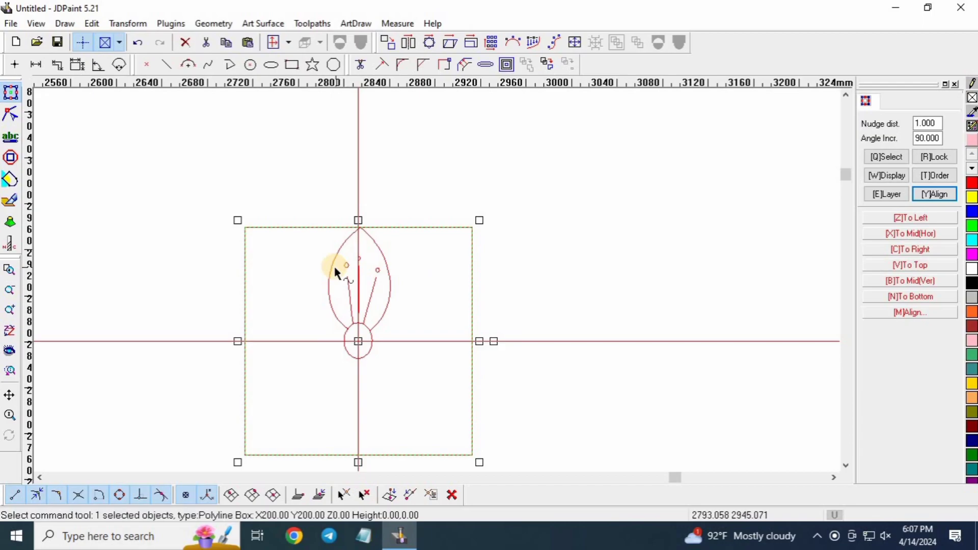
pyautogui.click(410, 250)
pyautogui.scroll(2, 410, 243)
pyautogui.moveTo(419, 234); pyautogui.dragTo(381, 308)
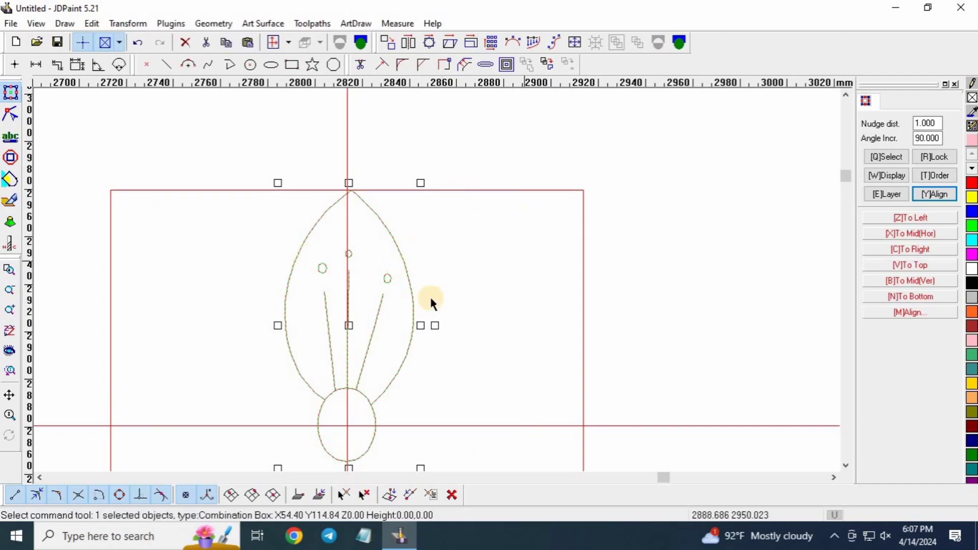
pyautogui.scroll(-2, 426, 258)
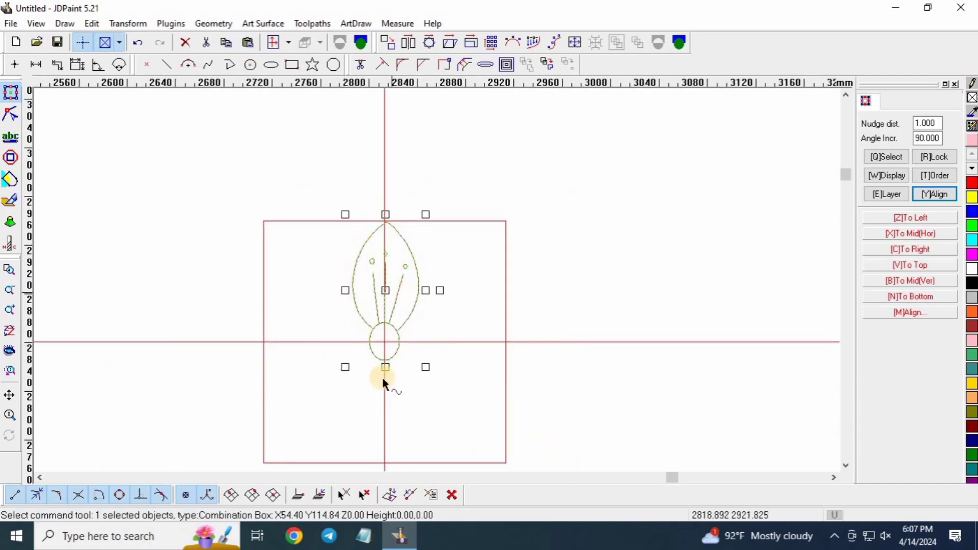
pyautogui.scroll(3, 383, 378)
pyautogui.click(568, 220)
pyautogui.scroll(-2, 406, 278)
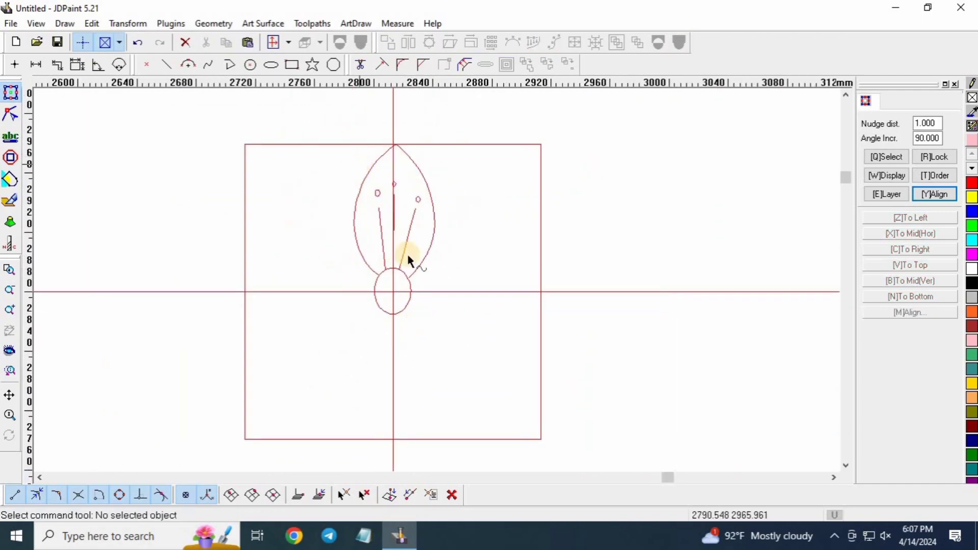
# Step: Draw a circle about 38 mm in diameter by center and radius, centered on the intersection of the guide lines
pyautogui.click(250, 65)
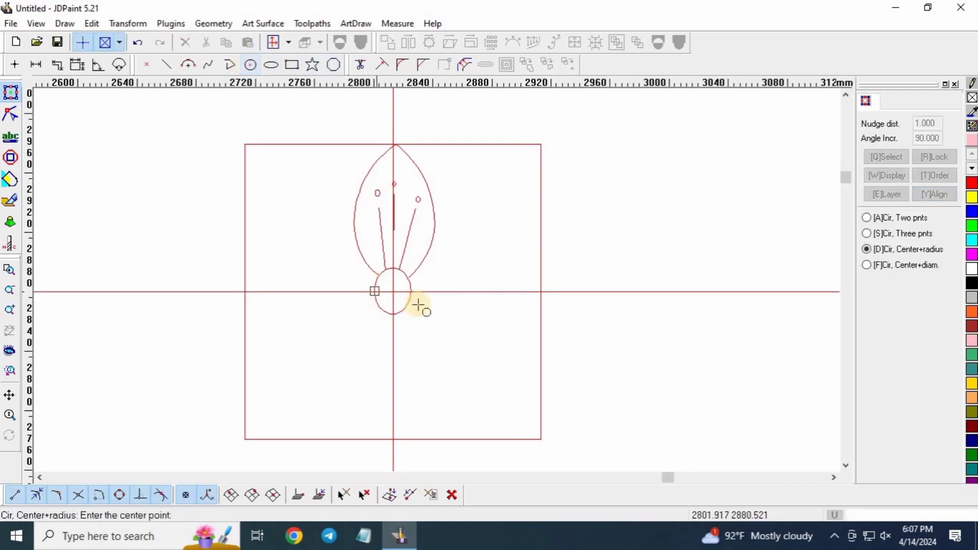
pyautogui.scroll(2, 422, 304)
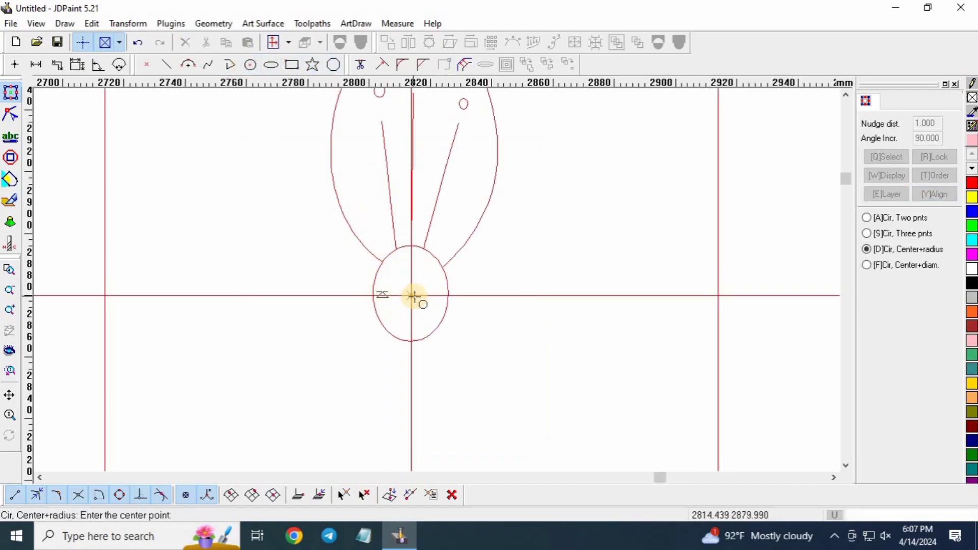
pyautogui.scroll(2, 412, 296)
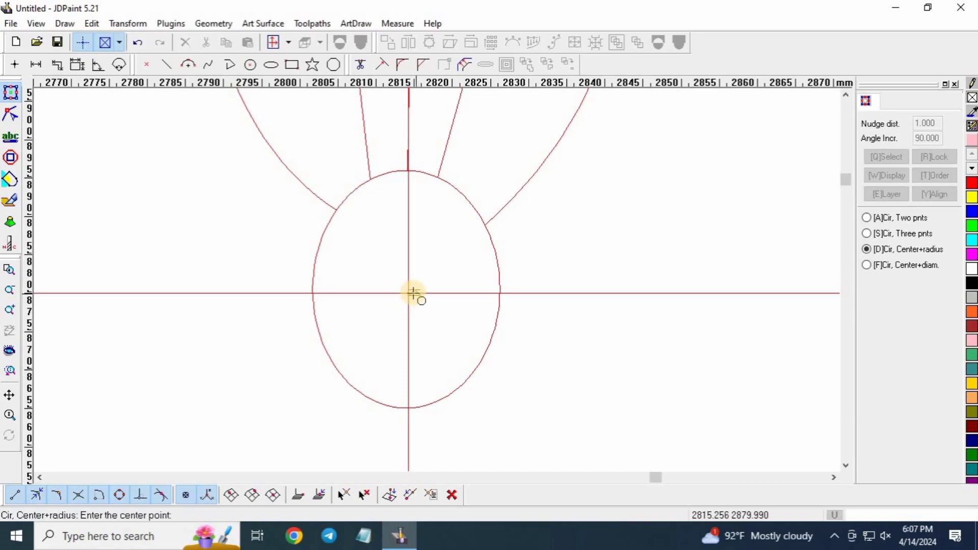
pyautogui.scroll(2, 411, 295)
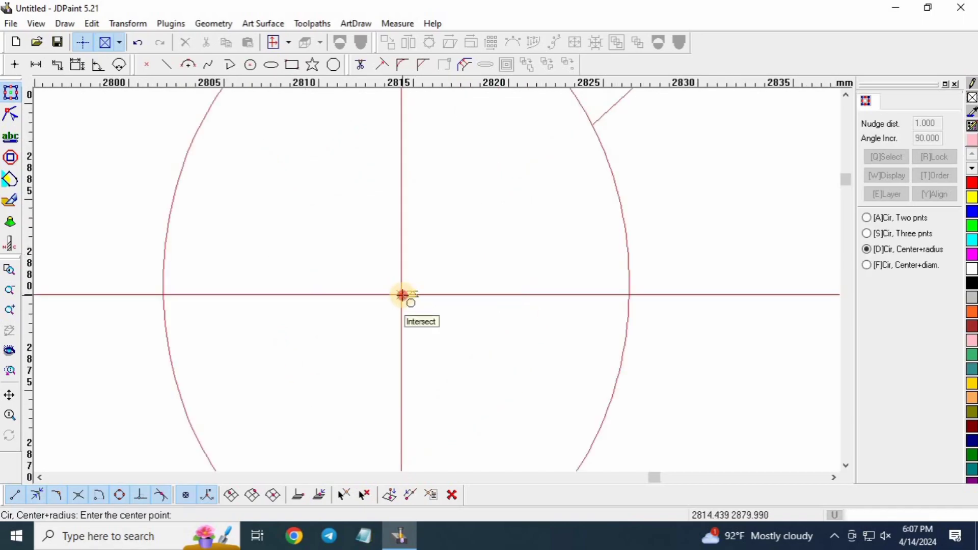
pyautogui.click(403, 295)
pyautogui.scroll(-2, 426, 229)
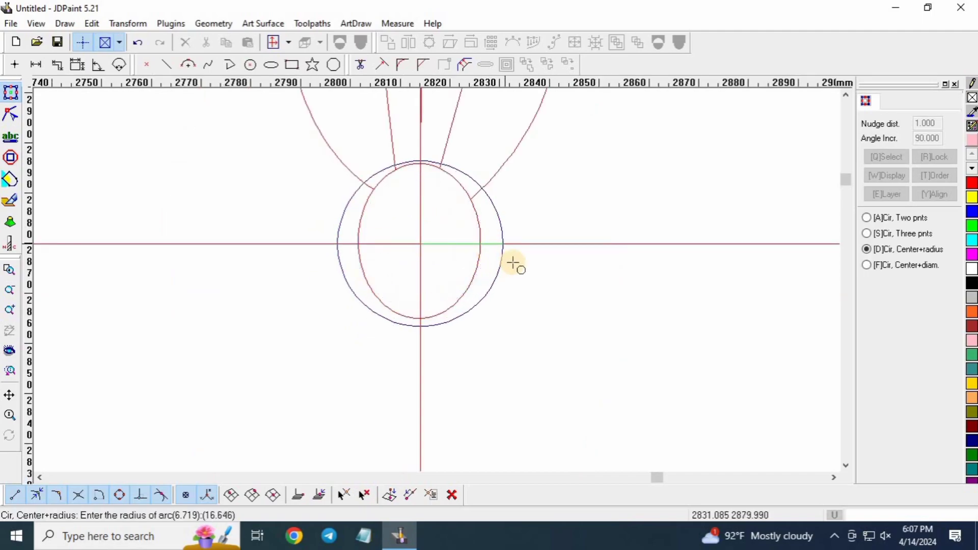
pyautogui.click(85, 44)
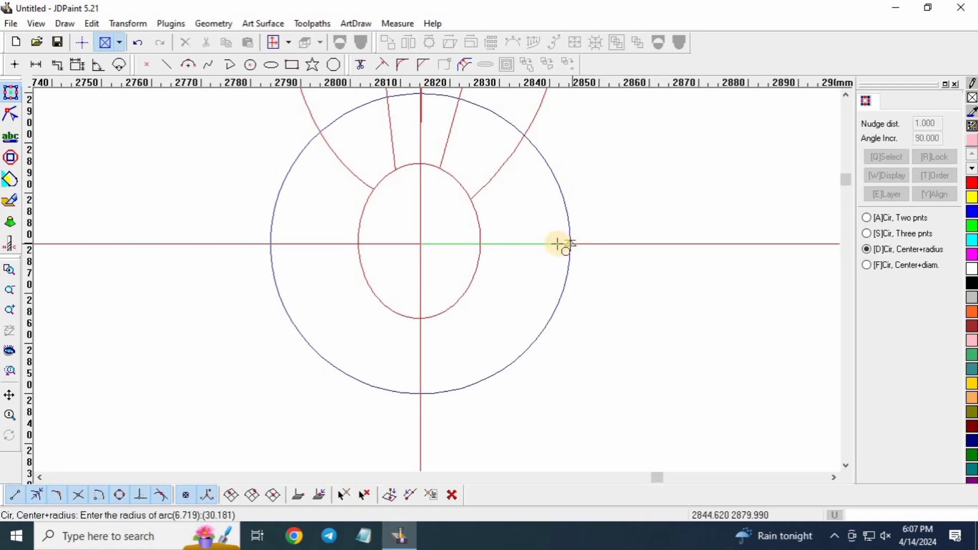
pyautogui.click(514, 244)
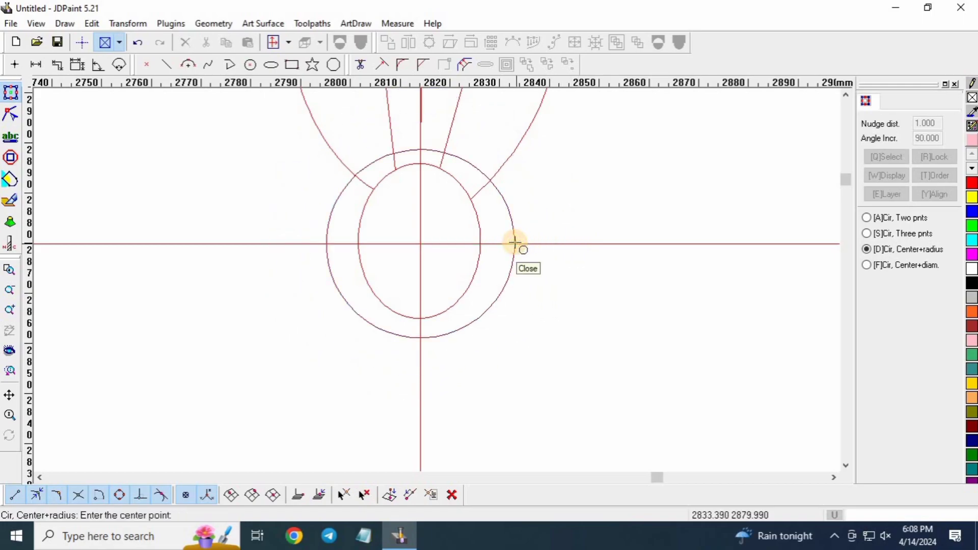
pyautogui.rightClick(515, 244)
# Step: Try to delete the traced oval inside the new circle
pyautogui.click(551, 285)
pyautogui.click(482, 261)
pyautogui.press('Delete')
pyautogui.click(612, 314)
pyautogui.rightClick(612, 314)
pyautogui.click(138, 43)
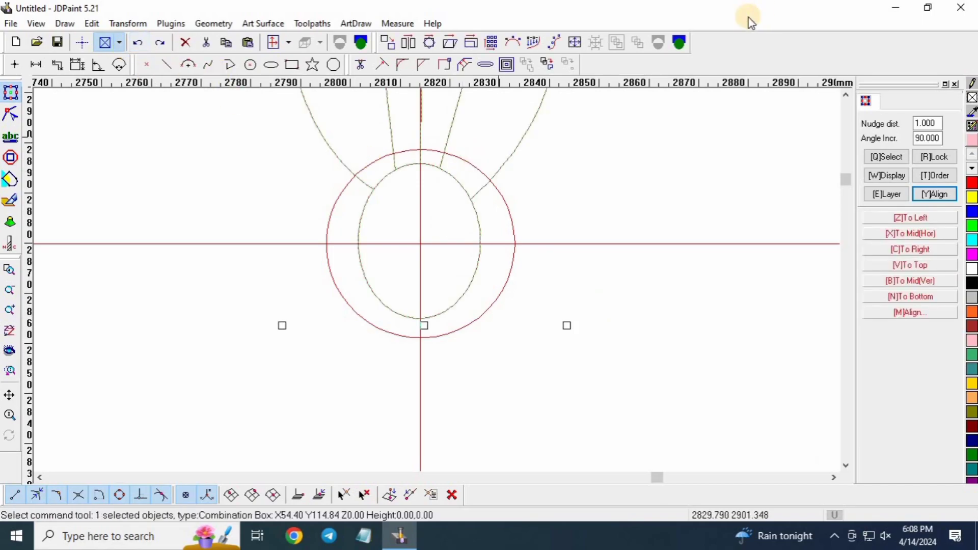
# Step: Ungroup the petal figure and delete the traced oval inside the circle
pyautogui.click(469, 218)
pyautogui.click(475, 218)
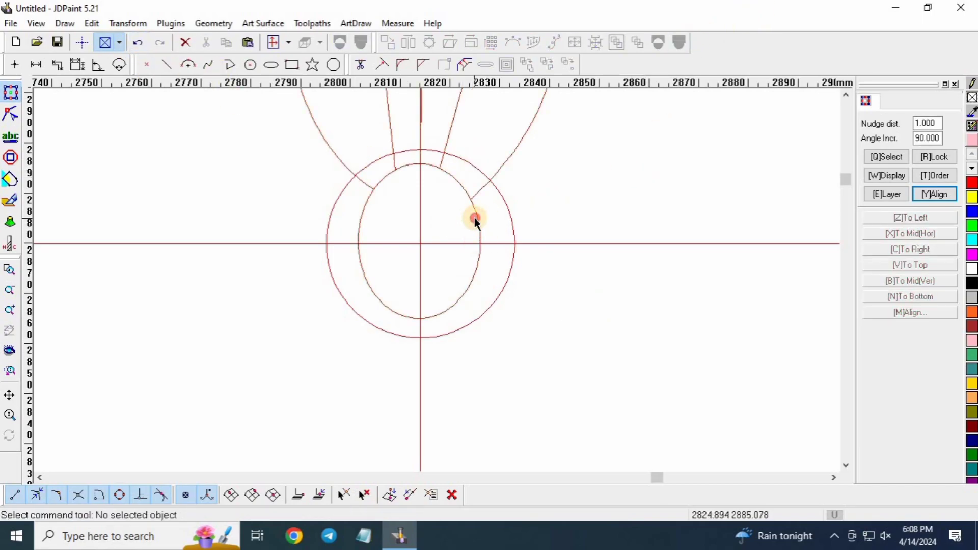
pyautogui.press('Delete')
pyautogui.scroll(-2, 414, 324)
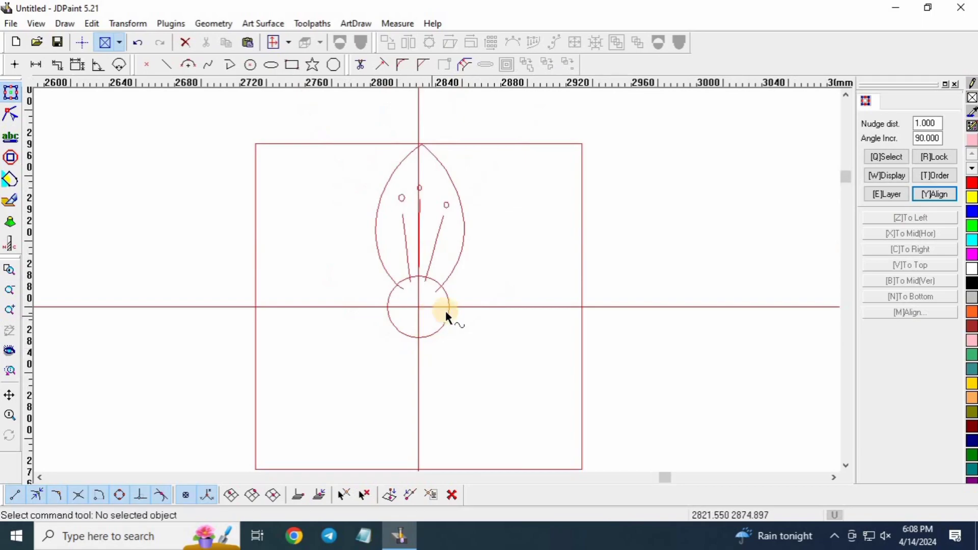
pyautogui.scroll(3, 417, 295)
# Step: Resize the center circle freehand to about 34.85 mm across
pyautogui.click(455, 326)
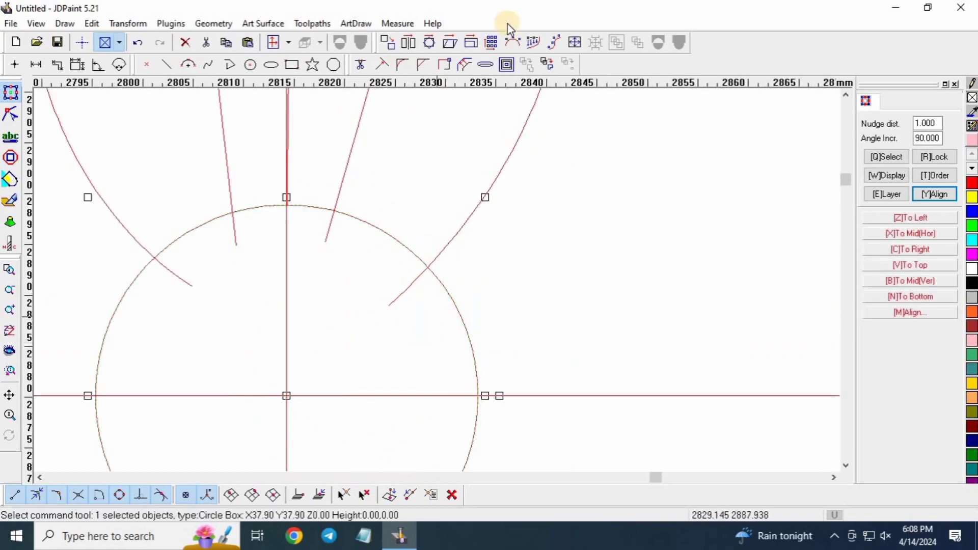
pyautogui.click(469, 43)
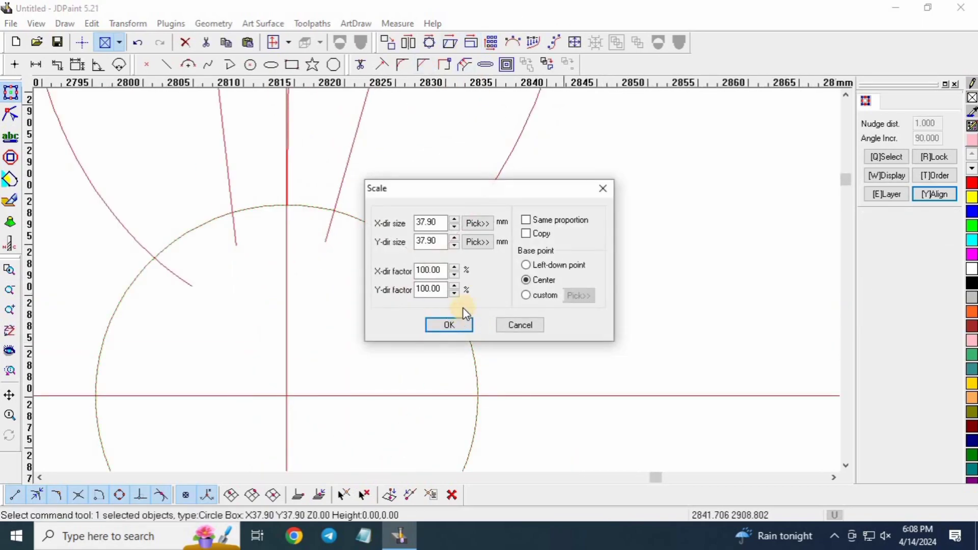
pyautogui.click(461, 324)
pyautogui.scroll(-2, 498, 234)
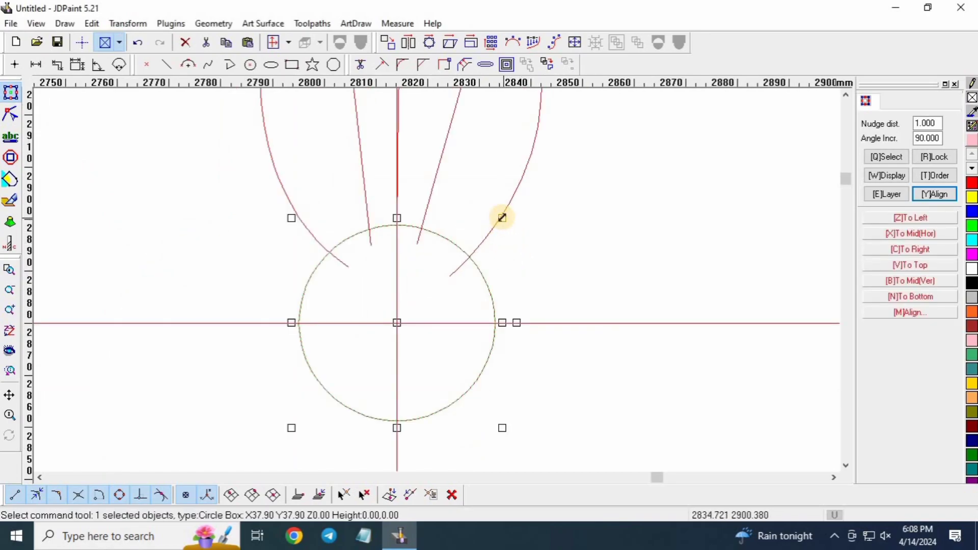
pyautogui.moveTo(503, 217); pyautogui.dragTo(495, 225)
# Step: Scale the circle to 25 by 25 mm about its center and clear the selection
pyautogui.click(575, 43)
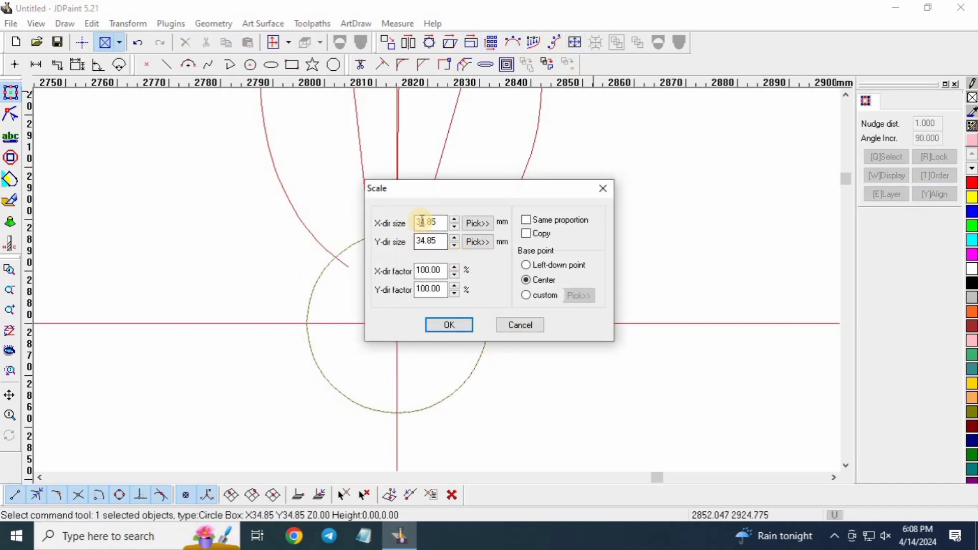
pyautogui.doubleClick(426, 220)
pyautogui.write('25')
pyautogui.doubleClick(428, 241)
pyautogui.write('25')
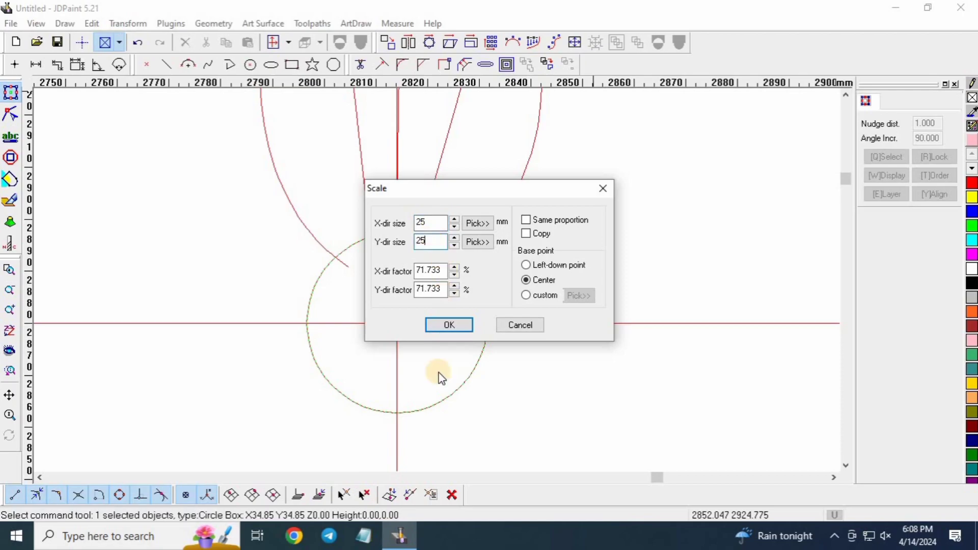
pyautogui.click(452, 325)
pyautogui.click(442, 265)
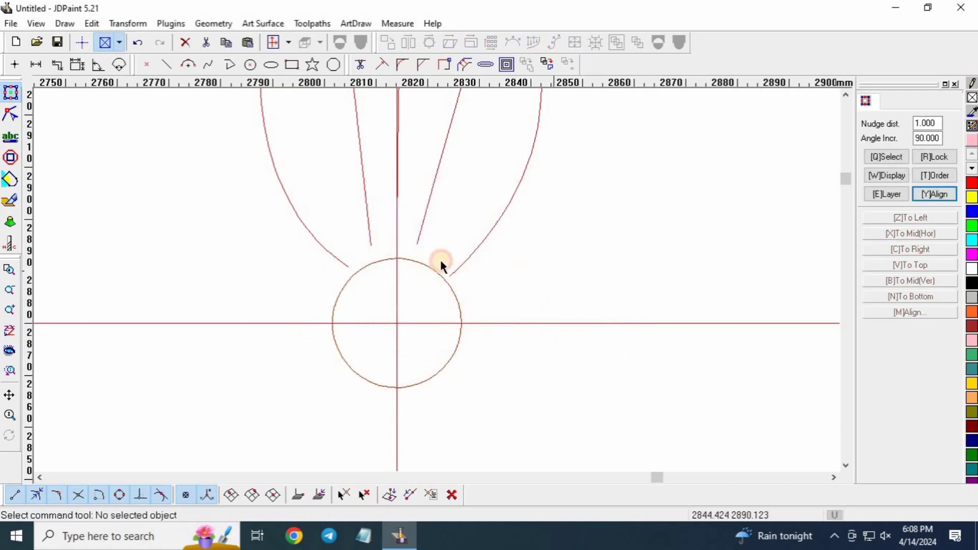
# Step: Scale the circle at the guide line intersection to 35 by 35 mm about its center
pyautogui.scroll(-2, 441, 265)
pyautogui.scroll(3, 398, 340)
pyautogui.moveTo(420, 280); pyautogui.dragTo(372, 288)
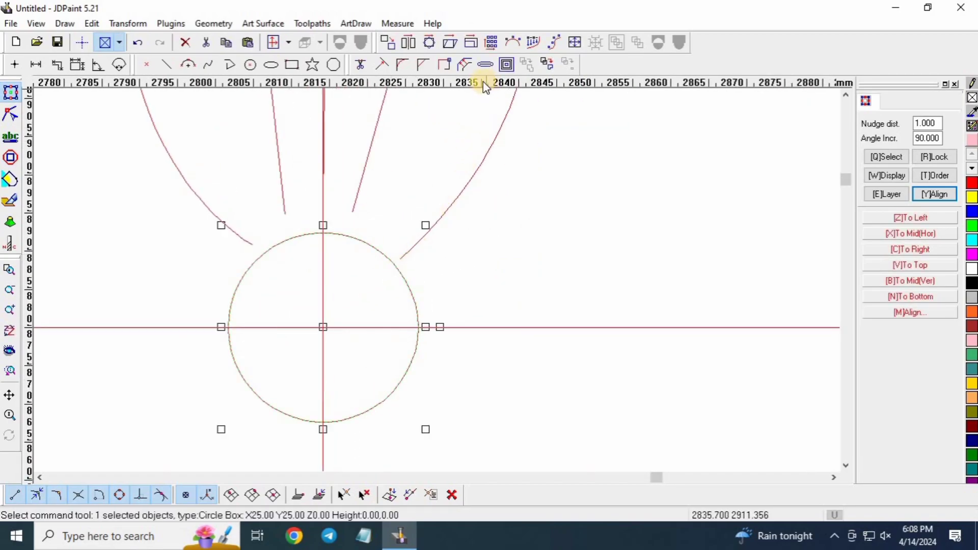
pyautogui.click(471, 42)
pyautogui.doubleClick(437, 222)
pyautogui.write('3535')
pyautogui.click(460, 325)
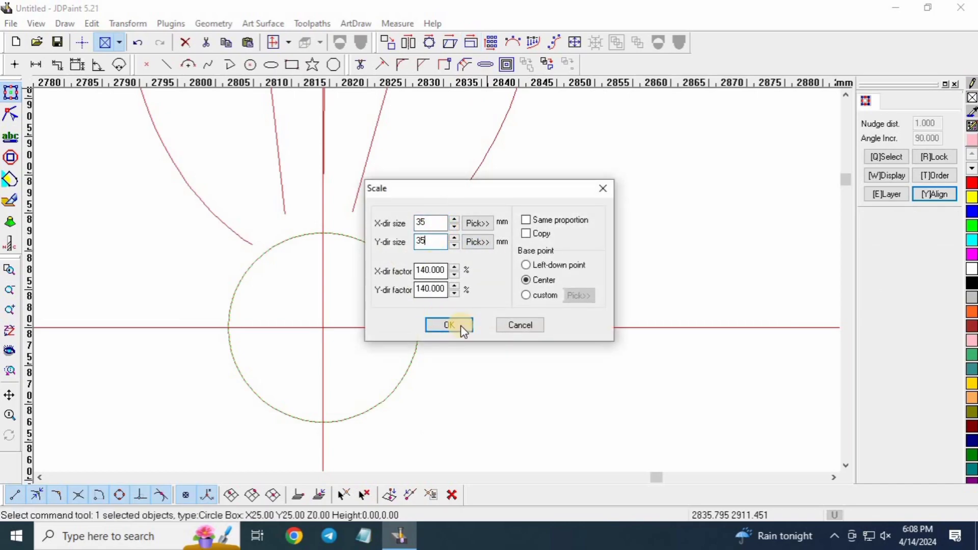
pyautogui.scroll(-2, 509, 230)
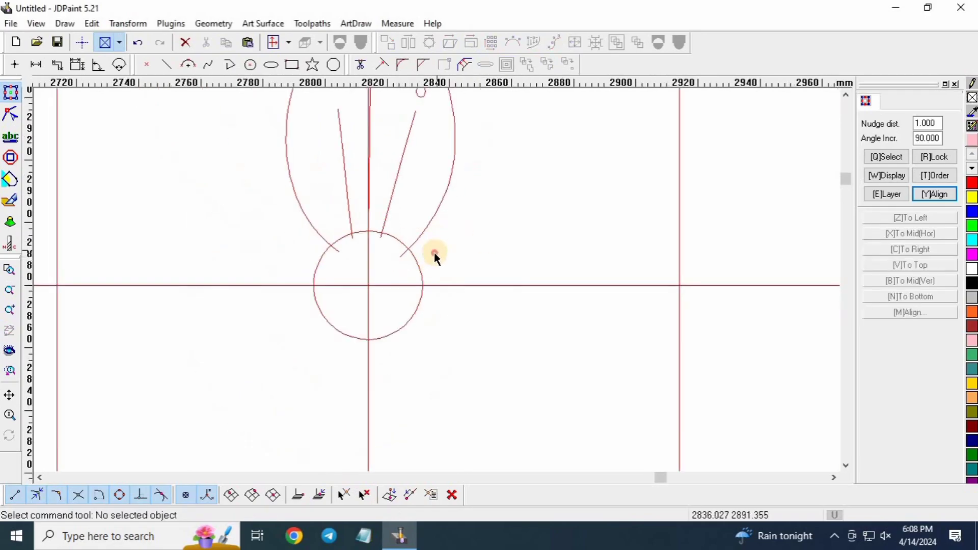
# Step: Color the center circle blue and clear the selection
pyautogui.click(416, 271)
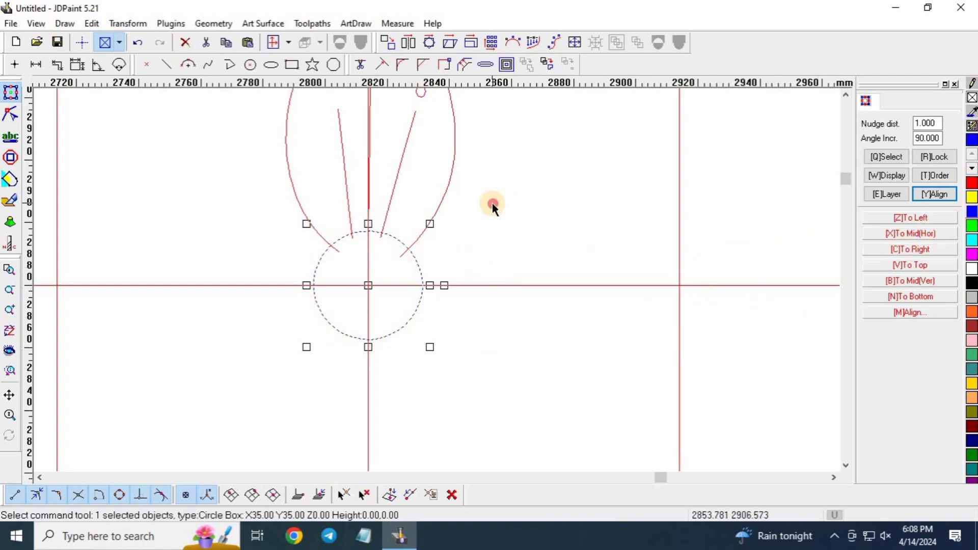
pyautogui.click(465, 238)
pyautogui.scroll(3, 465, 238)
pyautogui.click(424, 289)
pyautogui.scroll(-3, 429, 269)
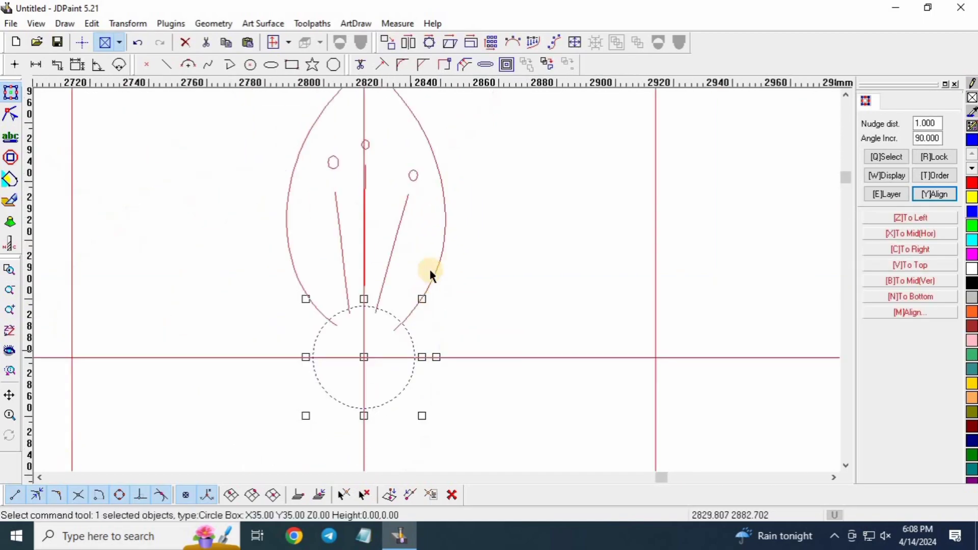
pyautogui.click(450, 243)
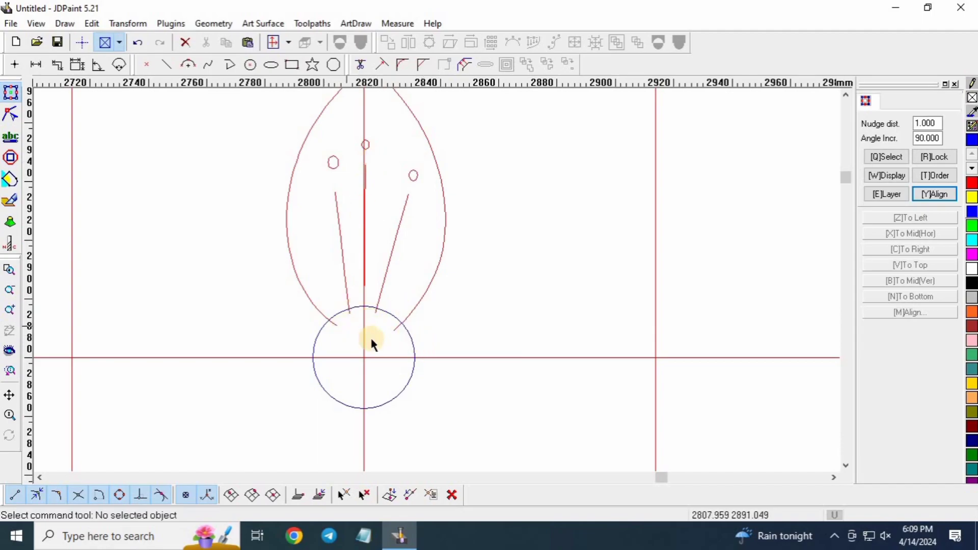
# Step: Try coloring the petal outline blue, and set it back to red
pyautogui.scroll(-2, 380, 369)
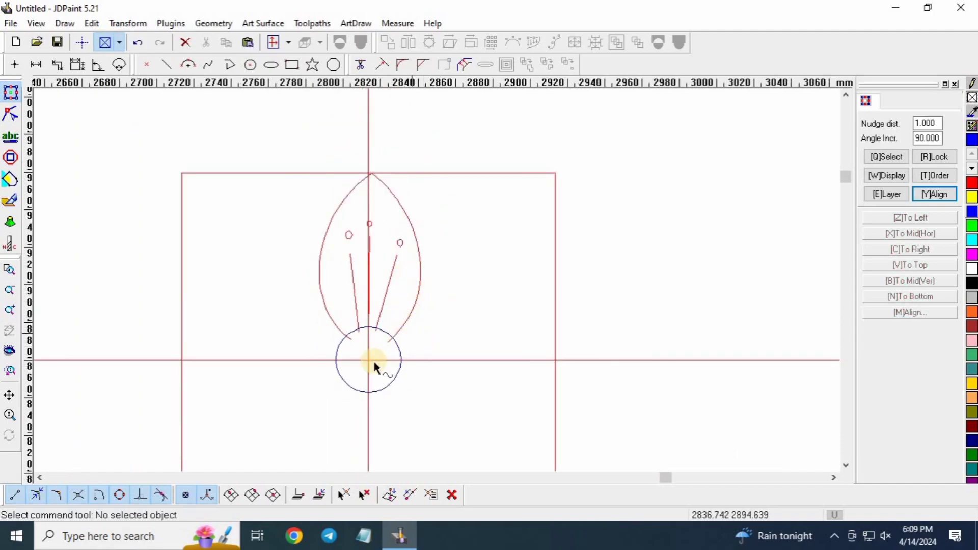
pyautogui.scroll(4, 375, 367)
pyautogui.scroll(1, 491, 293)
pyautogui.scroll(-3, 384, 374)
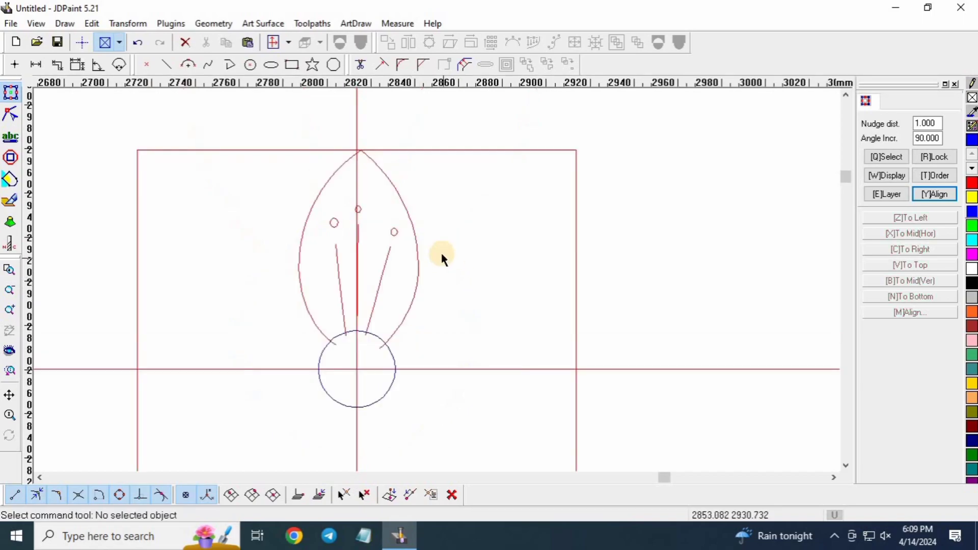
pyautogui.scroll(3, 443, 258)
pyautogui.moveTo(359, 327); pyautogui.dragTo(371, 323)
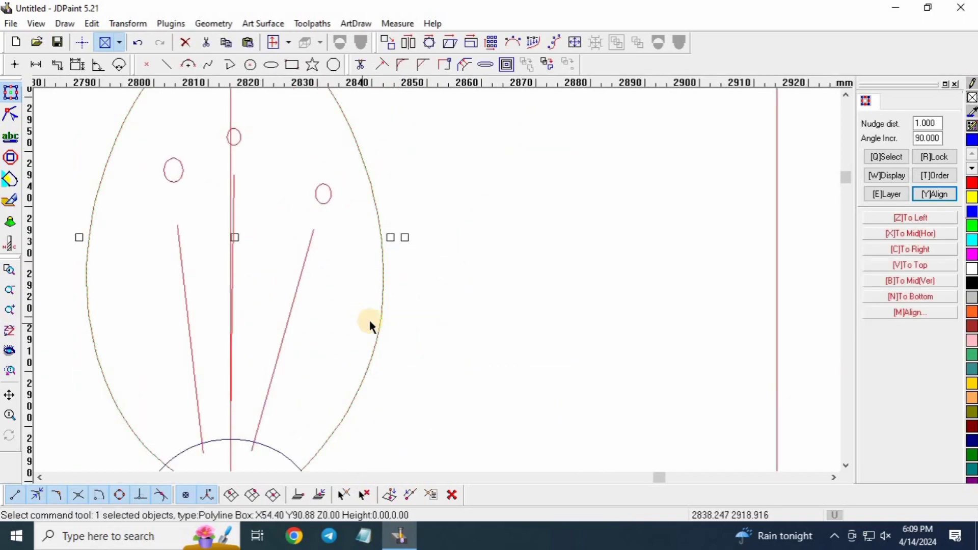
pyautogui.click(973, 213)
pyautogui.click(412, 265)
pyautogui.moveTo(426, 220); pyautogui.dragTo(371, 275)
pyautogui.click(473, 277)
pyautogui.scroll(-3, 474, 277)
pyautogui.scroll(2, 377, 312)
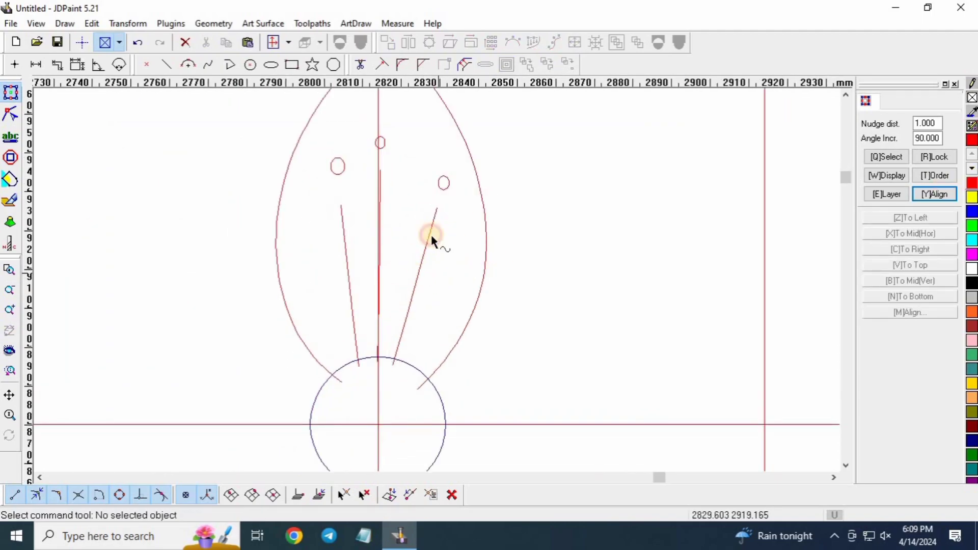
pyautogui.scroll(-2, 451, 220)
pyautogui.scroll(2, 451, 214)
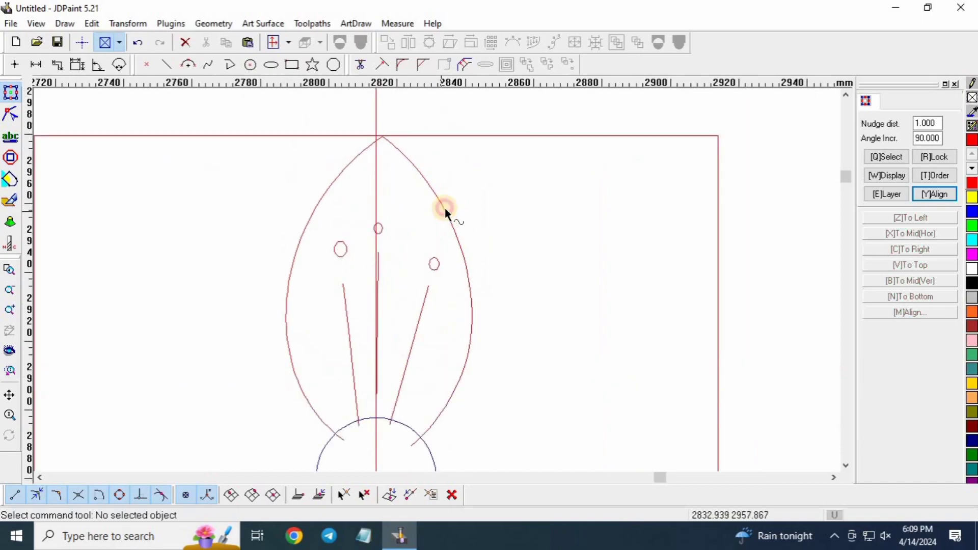
# Step: Trim away the half of the petal outline that lies left of the vertical guide line
pyautogui.click(445, 207)
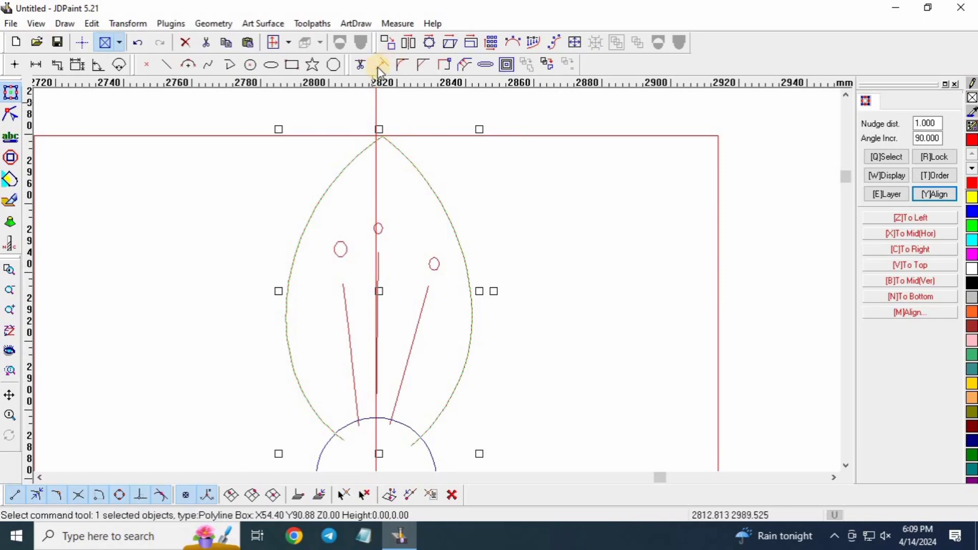
pyautogui.click(361, 64)
pyautogui.click(336, 180)
pyautogui.press('Escape')
# Step: Start an Arc curve replacement on the remaining petal half, from its upper end on the guide line to its lower end inside the circle
pyautogui.click(402, 150)
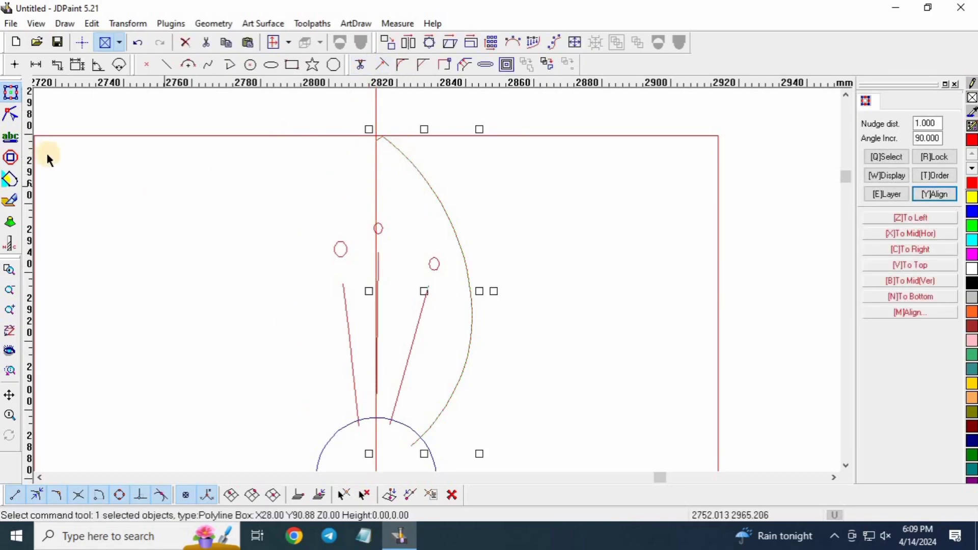
pyautogui.click(11, 114)
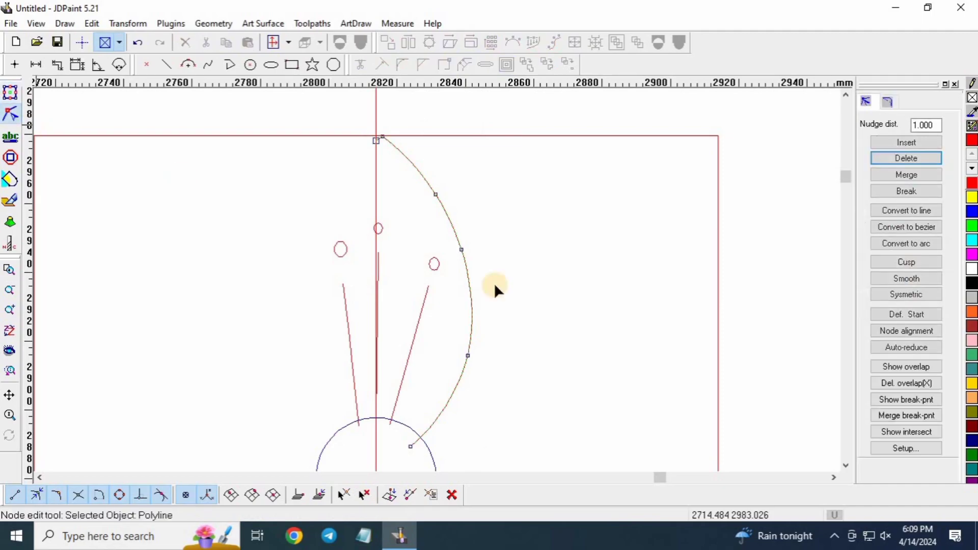
pyautogui.click(888, 102)
pyautogui.click(883, 150)
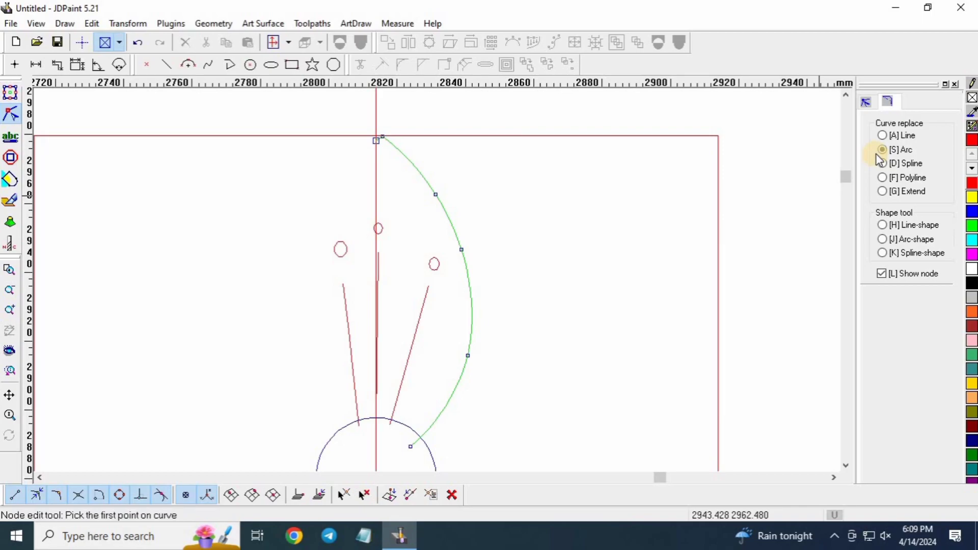
pyautogui.click(376, 138)
pyautogui.click(376, 141)
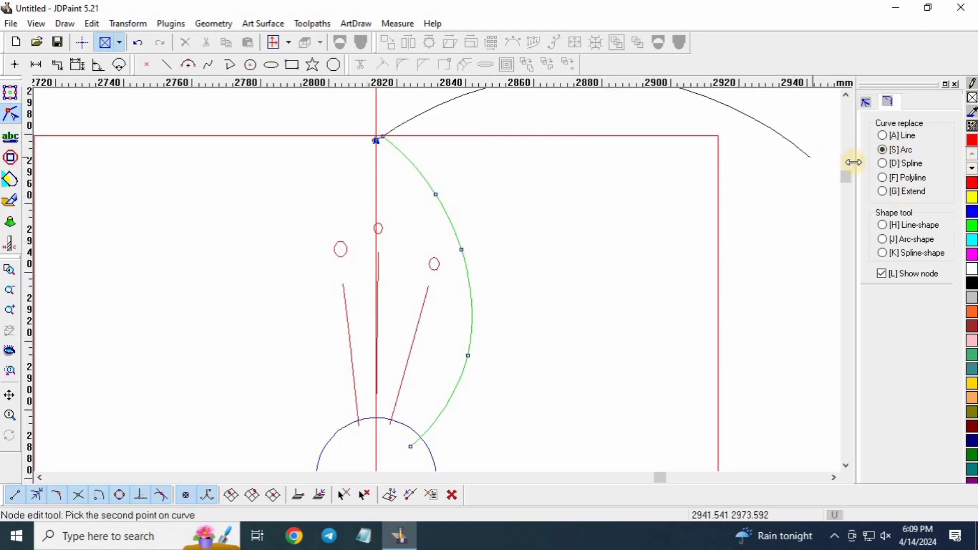
pyautogui.scroll(-3, 360, 339)
pyautogui.scroll(5, 367, 332)
pyautogui.click(394, 372)
# Step: Complete the arc replacement of the petal half, bulging it to follow the original curve, and return to node editing
pyautogui.scroll(-3, 358, 335)
pyautogui.scroll(2, 434, 310)
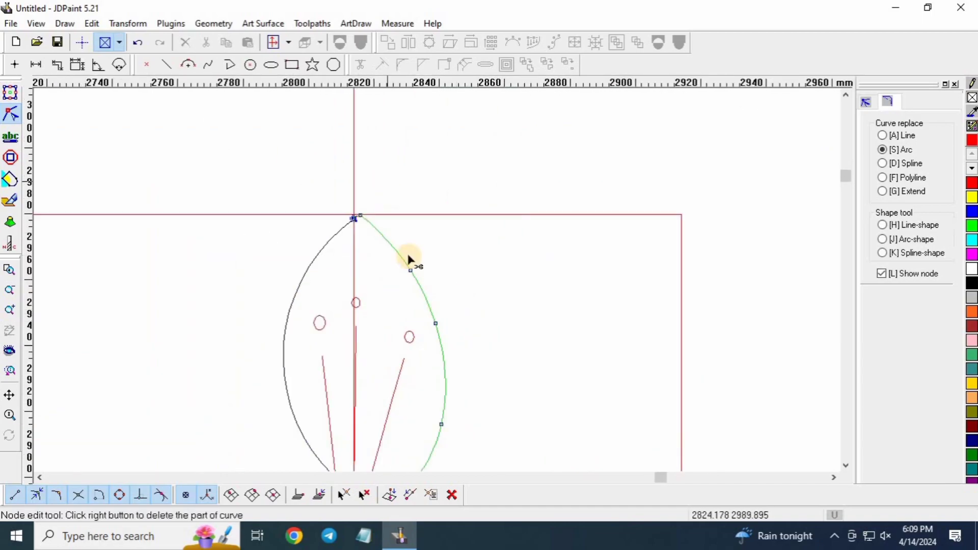
pyautogui.scroll(1, 408, 260)
pyautogui.rightClick(256, 269)
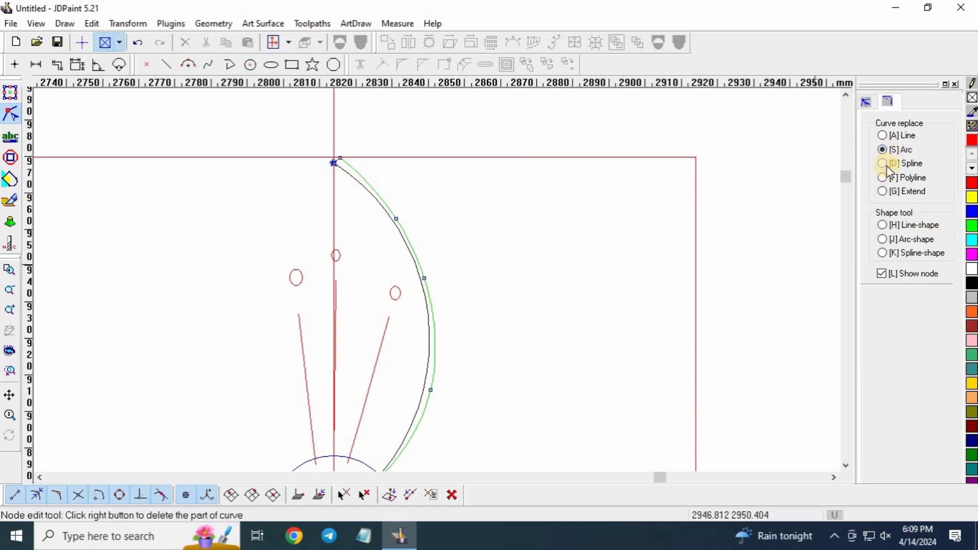
pyautogui.scroll(-2, 498, 229)
pyautogui.scroll(2, 512, 250)
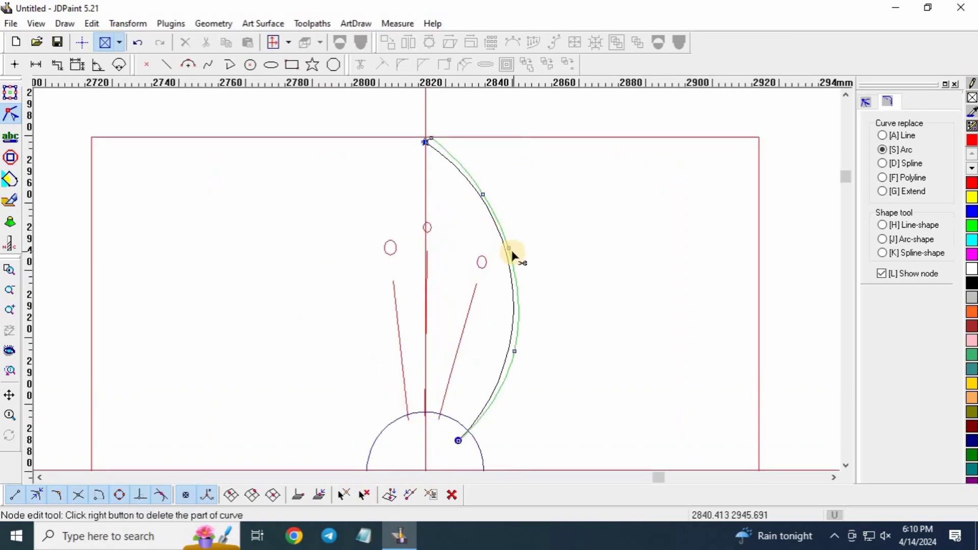
pyautogui.click(500, 228)
pyautogui.click(866, 102)
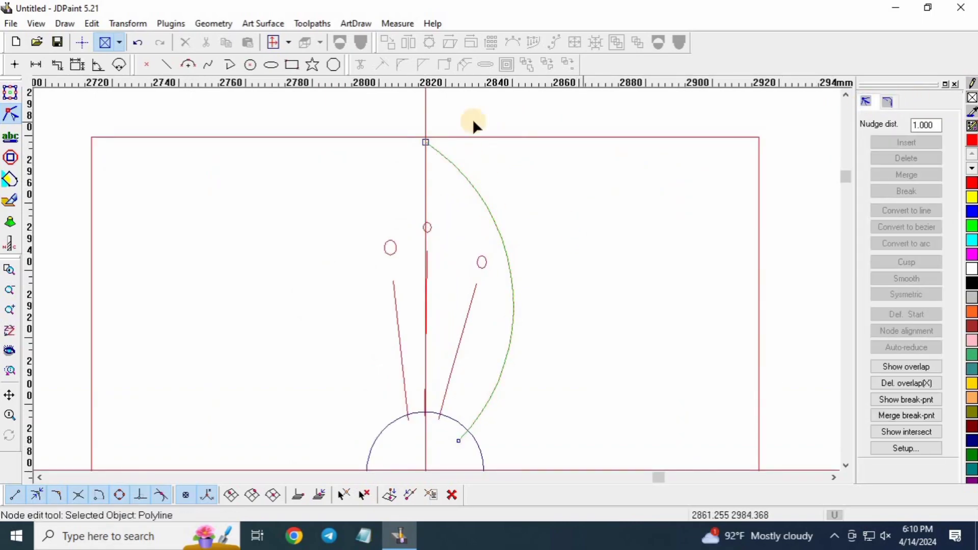
# Step: Move the petal arc's upper end node up to where the vertical guide line meets the square's top edge
pyautogui.scroll(3, 391, 160)
pyautogui.moveTo(386, 174); pyautogui.dragTo(386, 152)
pyautogui.scroll(-2, 403, 148)
pyautogui.scroll(2, 399, 136)
pyautogui.scroll(-4, 375, 206)
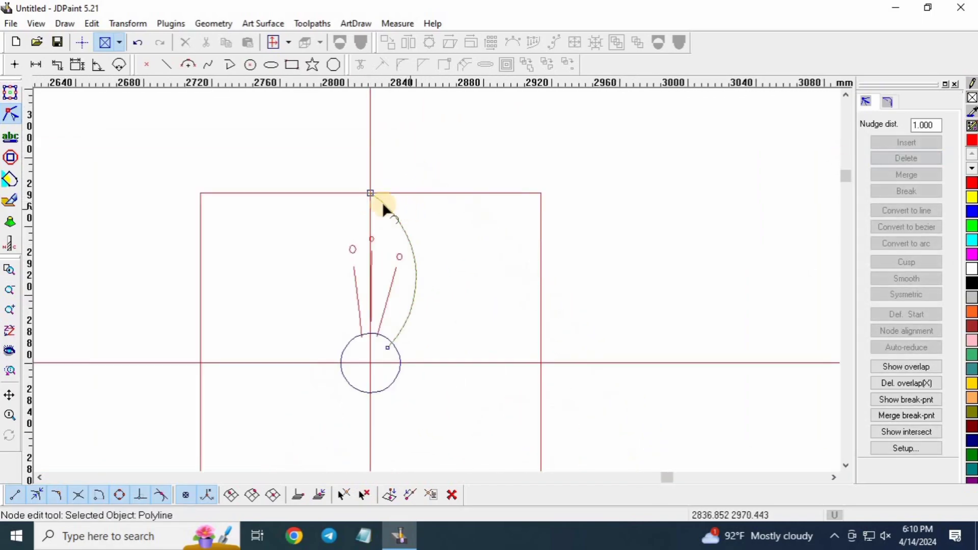
# Step: Clear the selection and offset the square inward by 2 mm
pyautogui.click(9, 93)
pyautogui.click(594, 137)
pyautogui.click(546, 192)
pyautogui.click(465, 64)
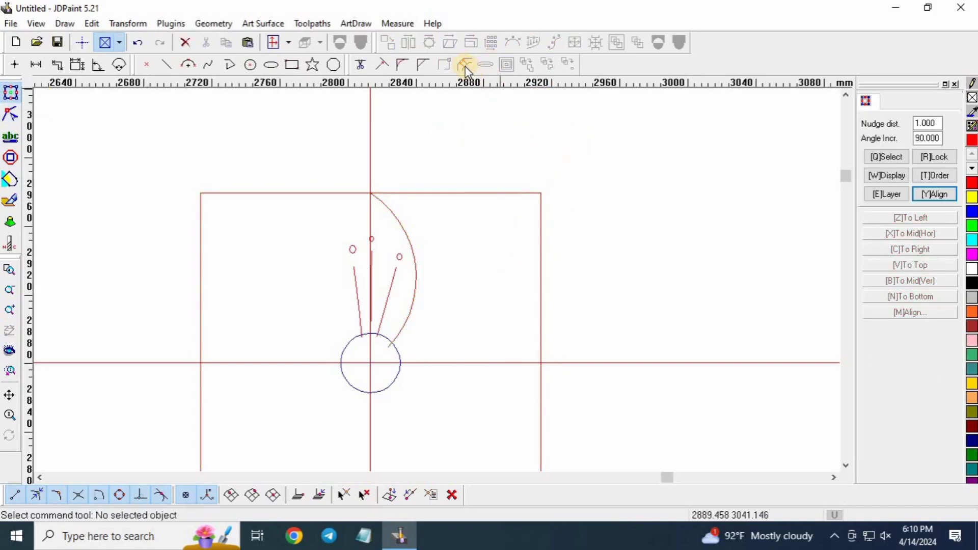
pyautogui.click(541, 244)
pyautogui.doubleClick(461, 241)
pyautogui.write('2')
pyautogui.click(449, 319)
pyautogui.click(439, 210)
# Step: Move the petal arc's upper end node onto the inner square's top edge at the vertical guide line, and clear the selection
pyautogui.scroll(2, 371, 189)
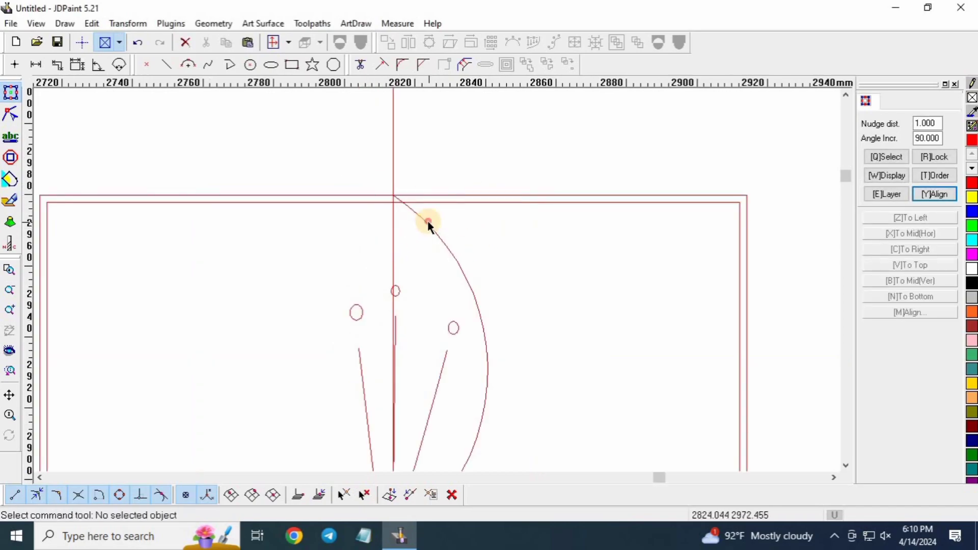
pyautogui.click(428, 222)
pyautogui.click(11, 114)
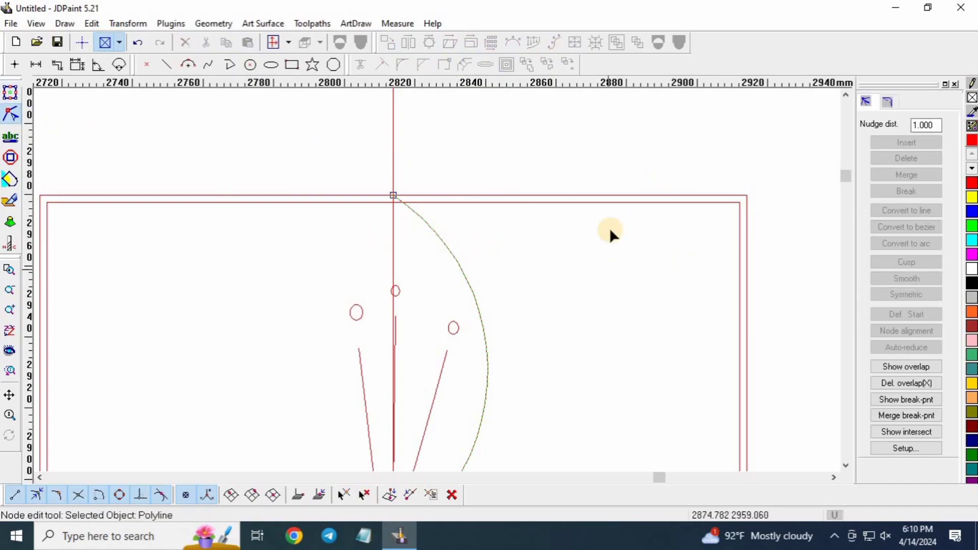
pyautogui.scroll(2, 396, 196)
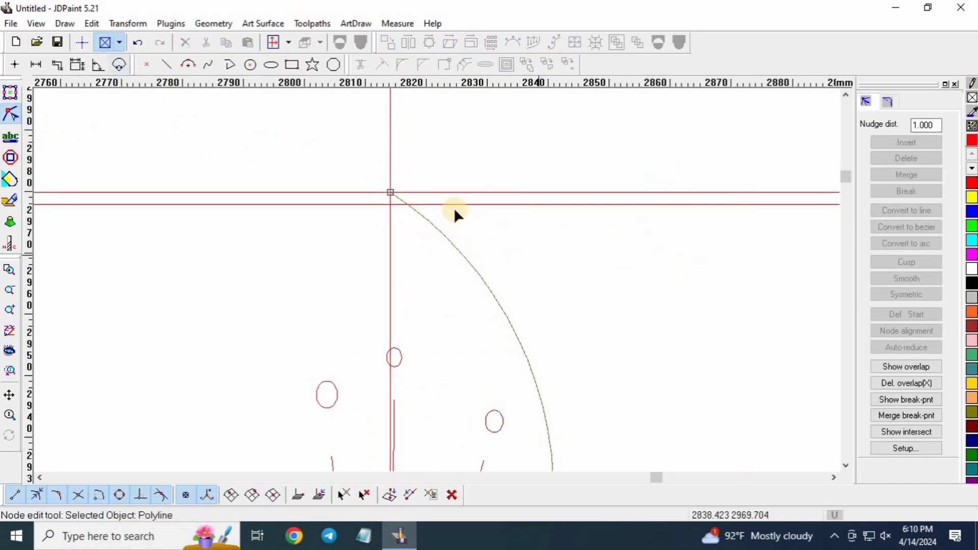
pyautogui.scroll(2, 392, 189)
pyautogui.moveTo(388, 185)
pyautogui.mouseDown()
pyautogui.moveTo(389, 218)
pyautogui.moveTo(381, 203)
pyautogui.mouseUp()
pyautogui.scroll(-6, 466, 240)
pyautogui.scroll(3, 438, 384)
pyautogui.scroll(-3, 437, 317)
pyautogui.scroll(2, 353, 387)
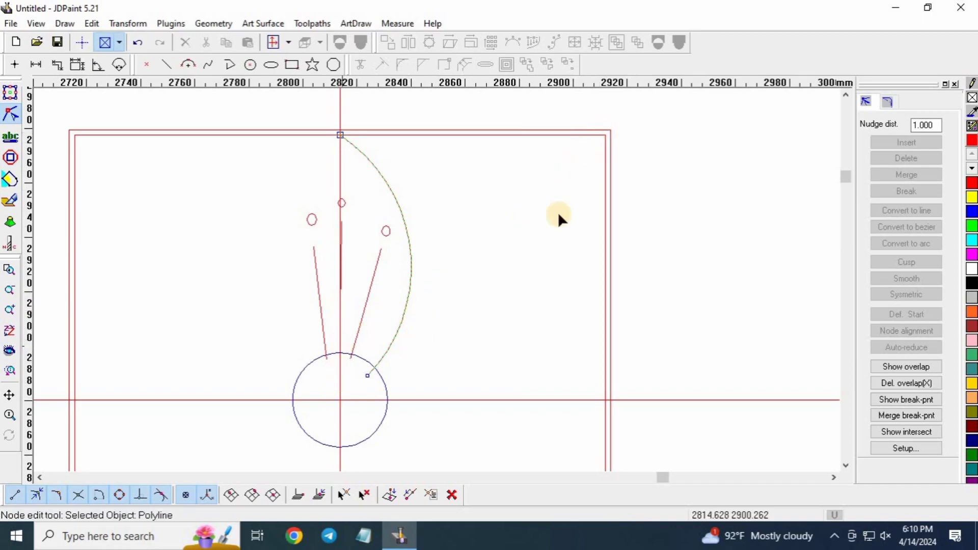
pyautogui.click(10, 93)
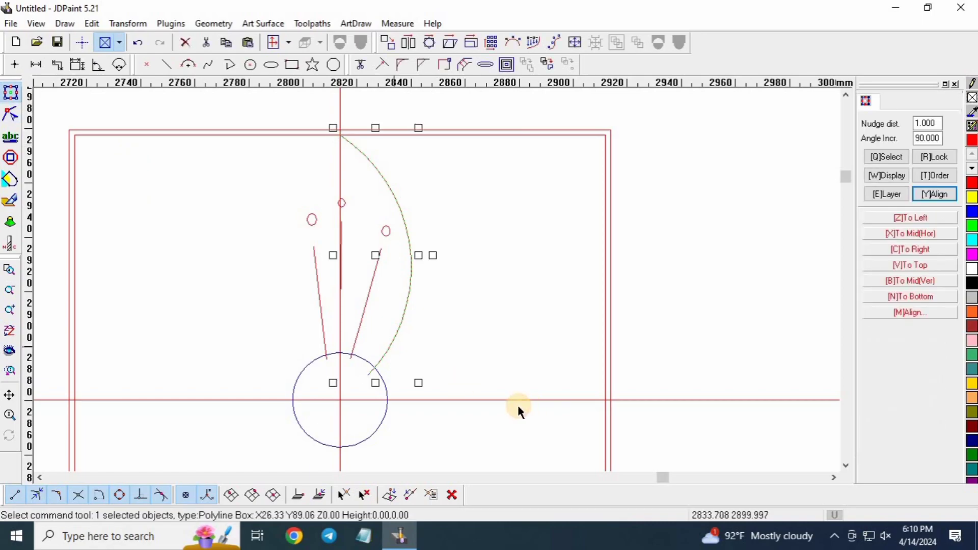
pyautogui.click(475, 378)
pyautogui.click(167, 65)
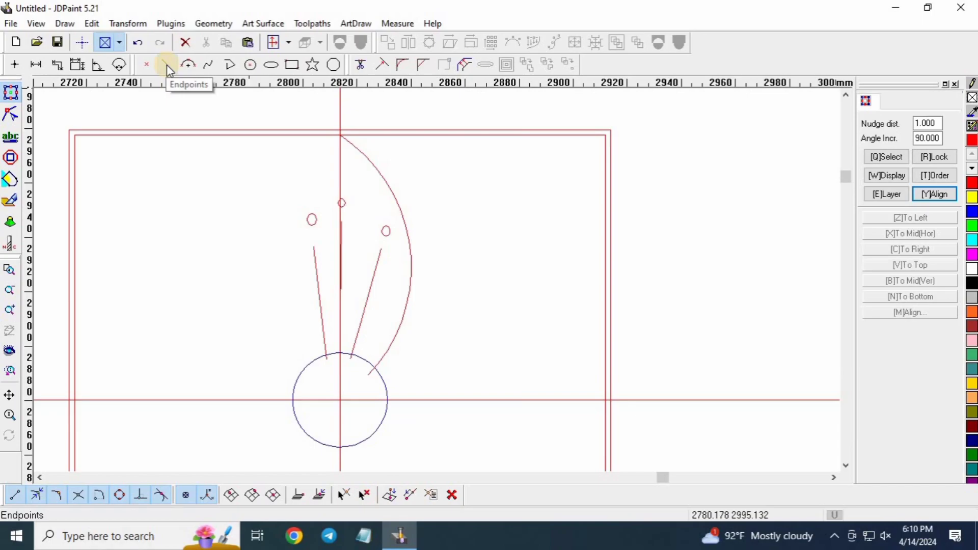
pyautogui.click(167, 66)
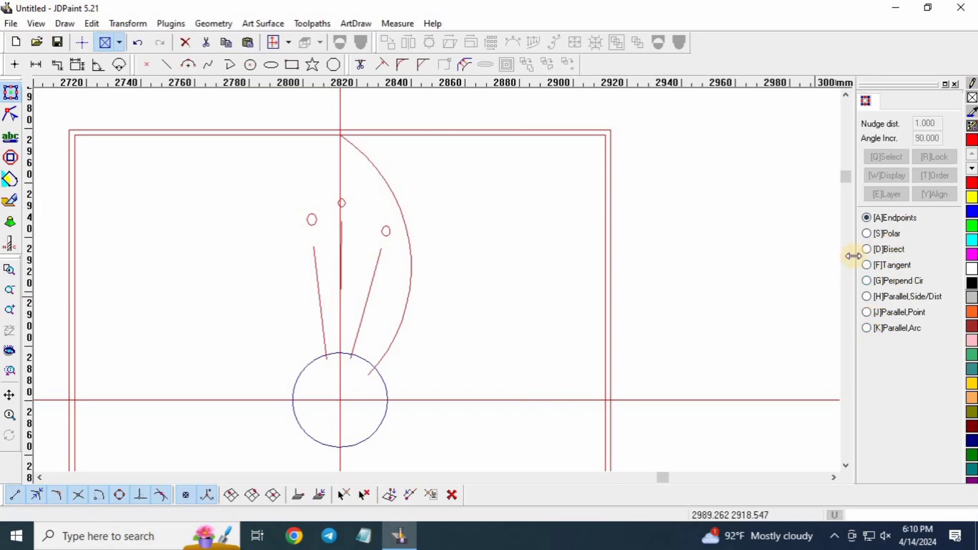
pyautogui.click(872, 254)
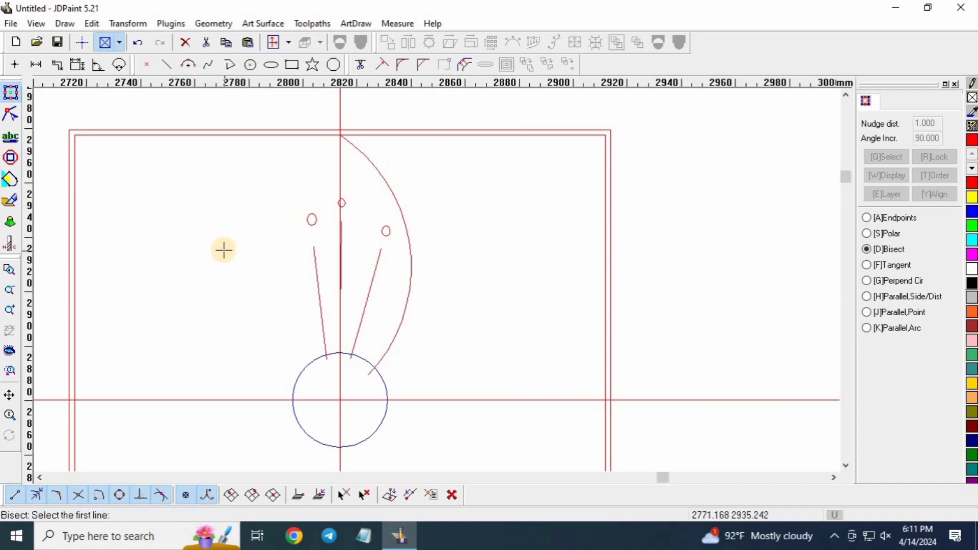
pyautogui.press('y')
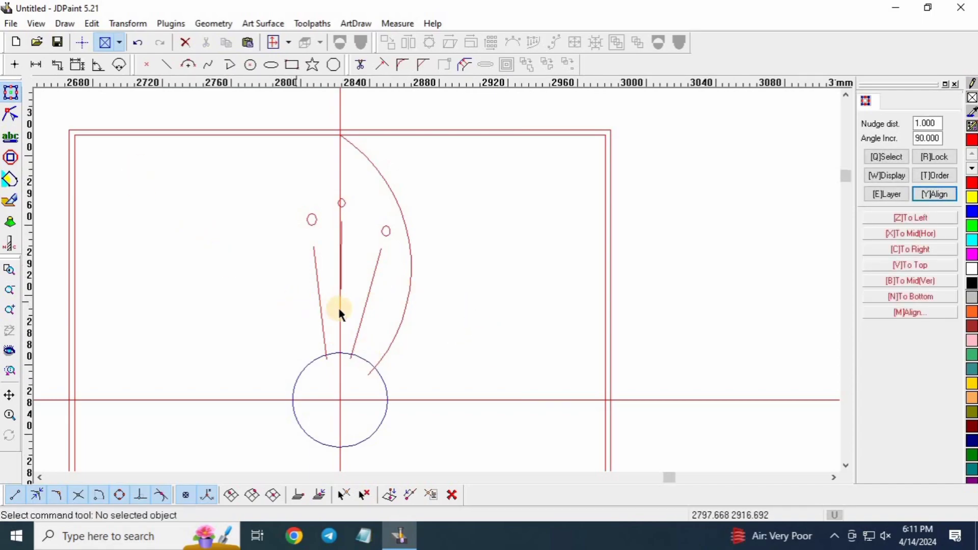
# Step: Duplicate the horizontal guide line and place the copy exactly over the original
pyautogui.scroll(-1, 338, 311)
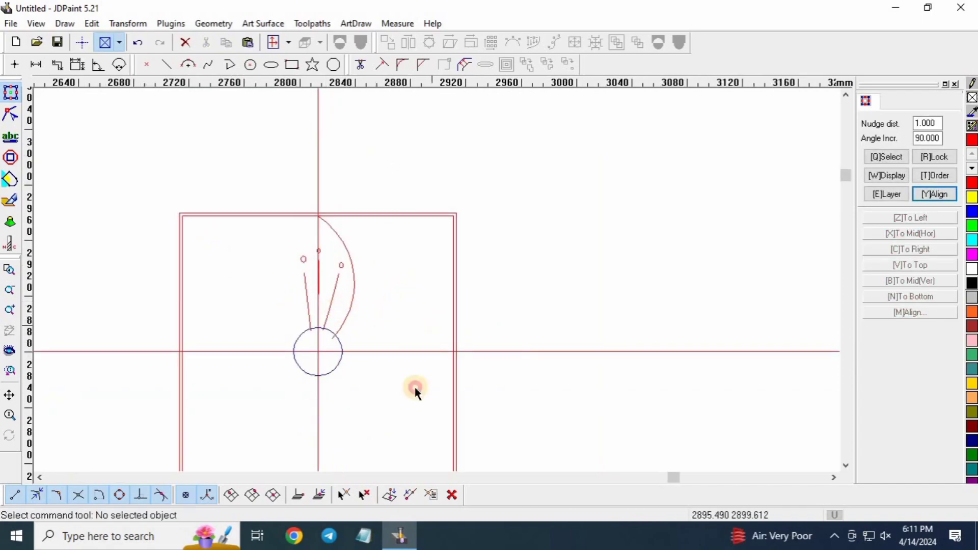
pyautogui.moveTo(416, 391); pyautogui.dragTo(432, 324)
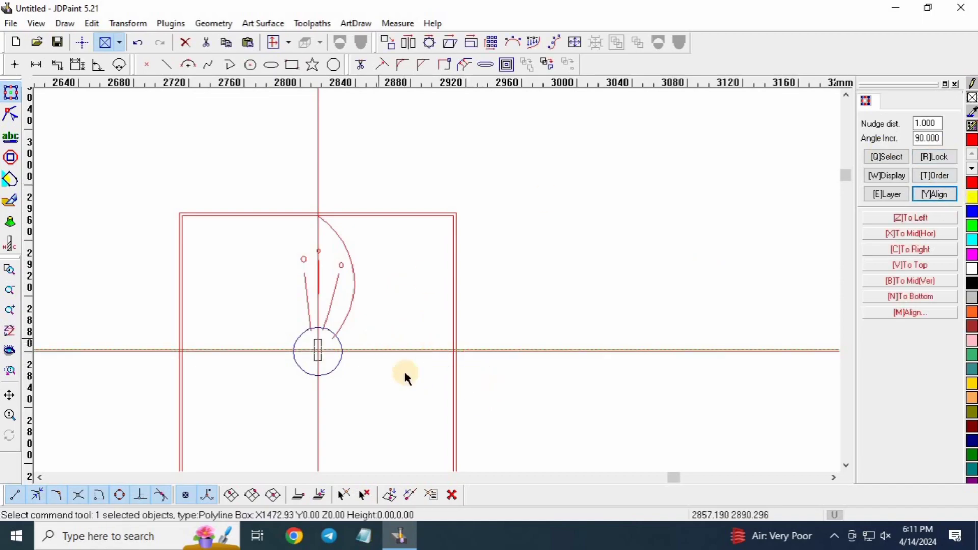
pyautogui.scroll(1, 404, 369)
pyautogui.scroll(2, 424, 362)
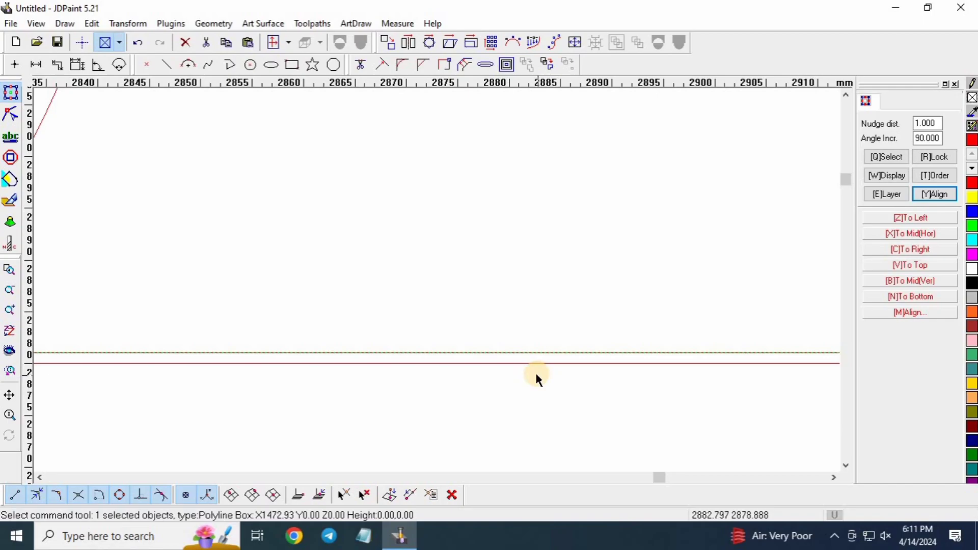
pyautogui.click(520, 370)
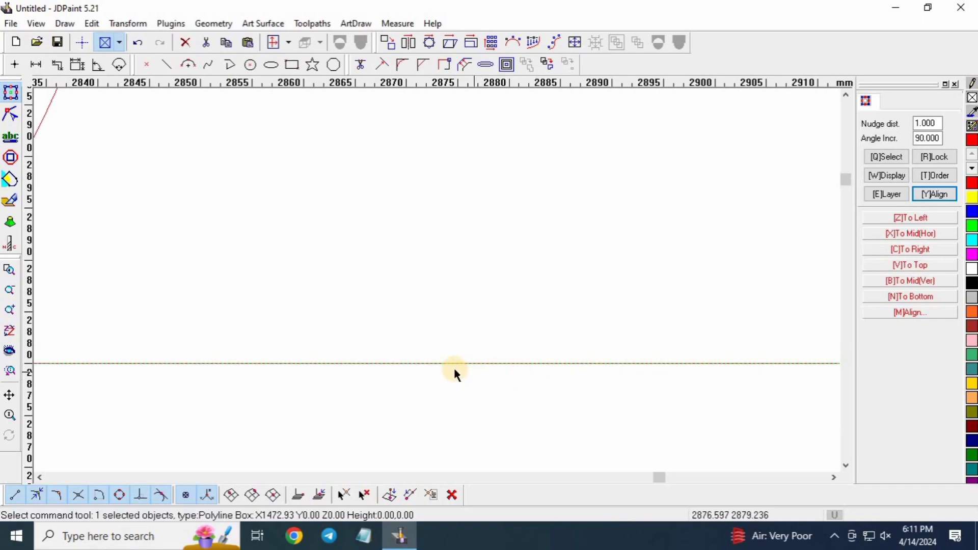
pyautogui.scroll(-3, 454, 370)
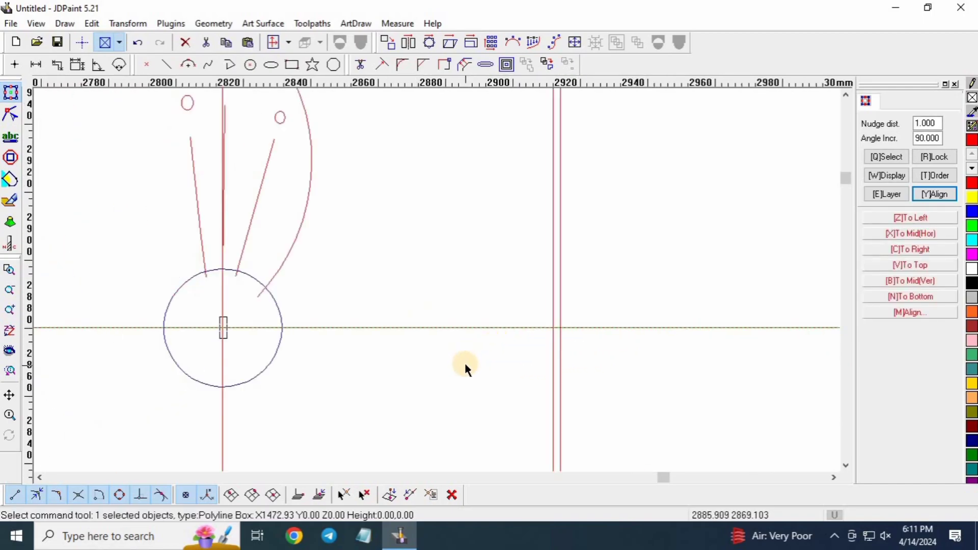
# Step: Set the angle increment to 45 and rotate the copied guide line so it runs diagonally through the square's upper-right corner
pyautogui.click(931, 138)
pyautogui.doubleClick(931, 138)
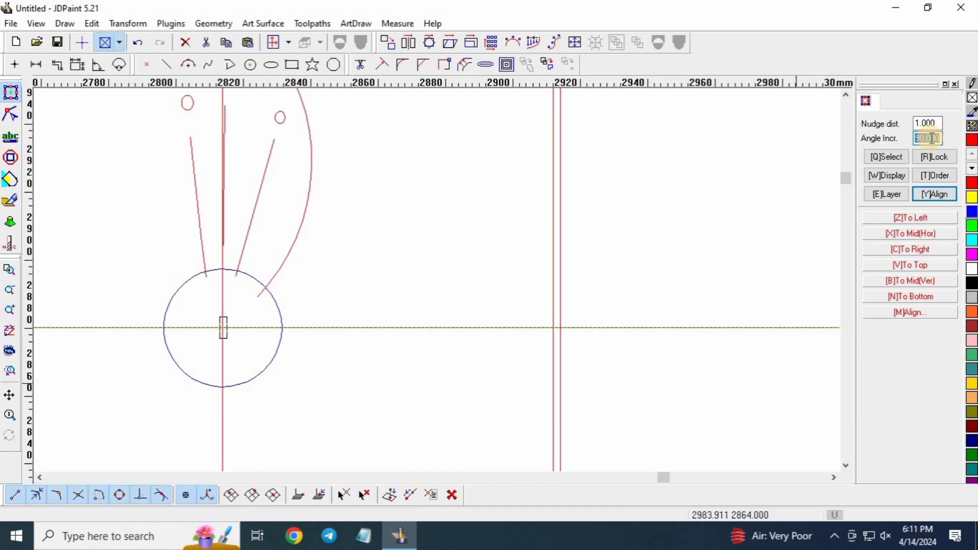
pyautogui.write('45')
pyautogui.press('Return')
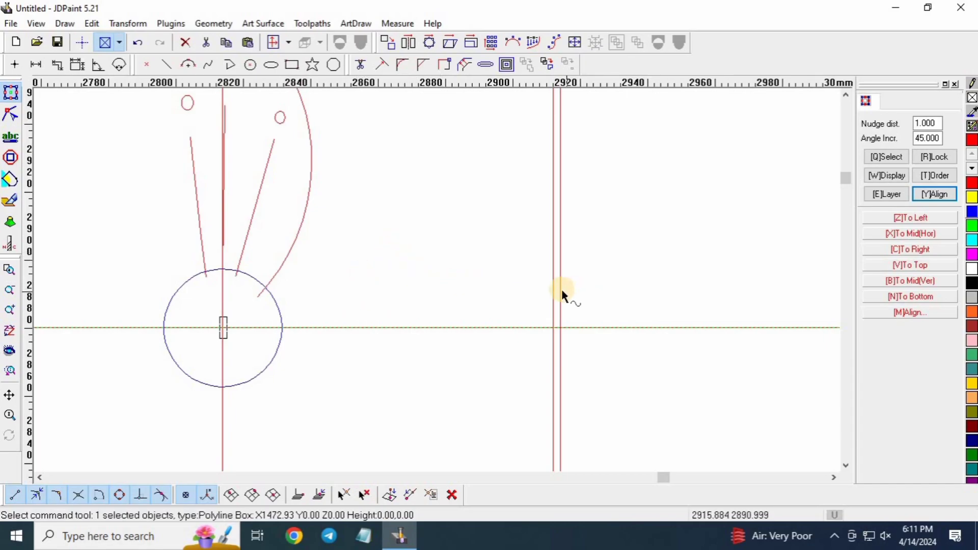
pyautogui.hotkey('ctrl', 'Left')
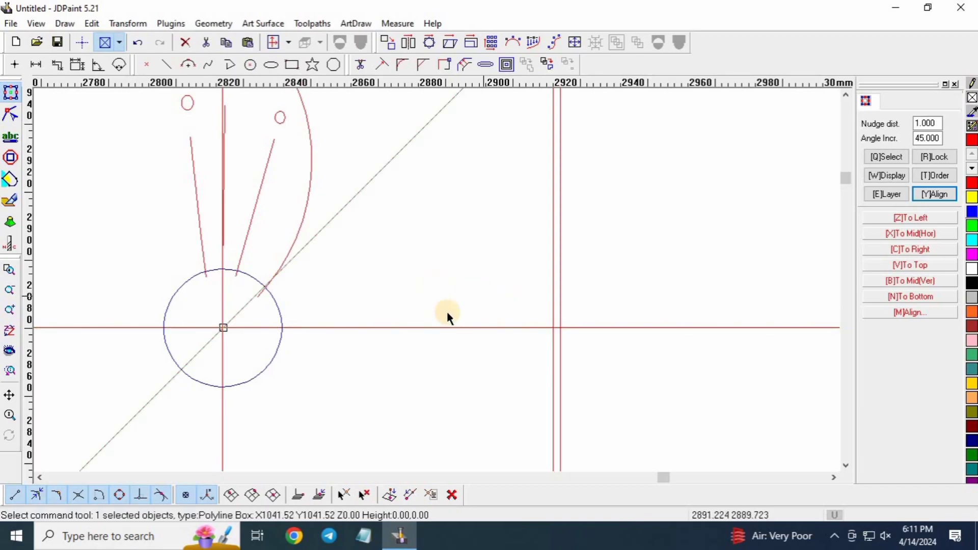
pyautogui.scroll(-3, 447, 313)
pyautogui.scroll(1, 508, 142)
pyautogui.scroll(4, 497, 173)
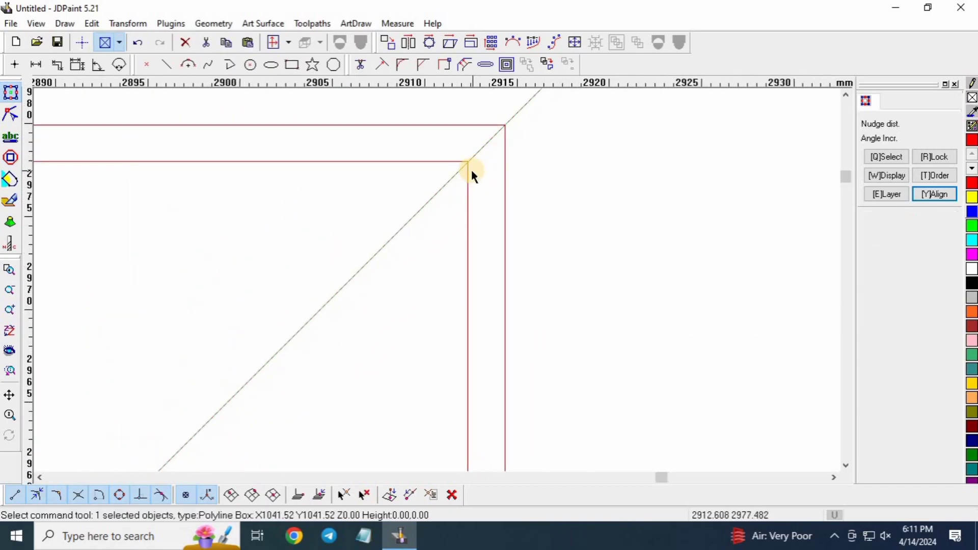
pyautogui.scroll(-3, 523, 232)
pyautogui.scroll(-2, 523, 232)
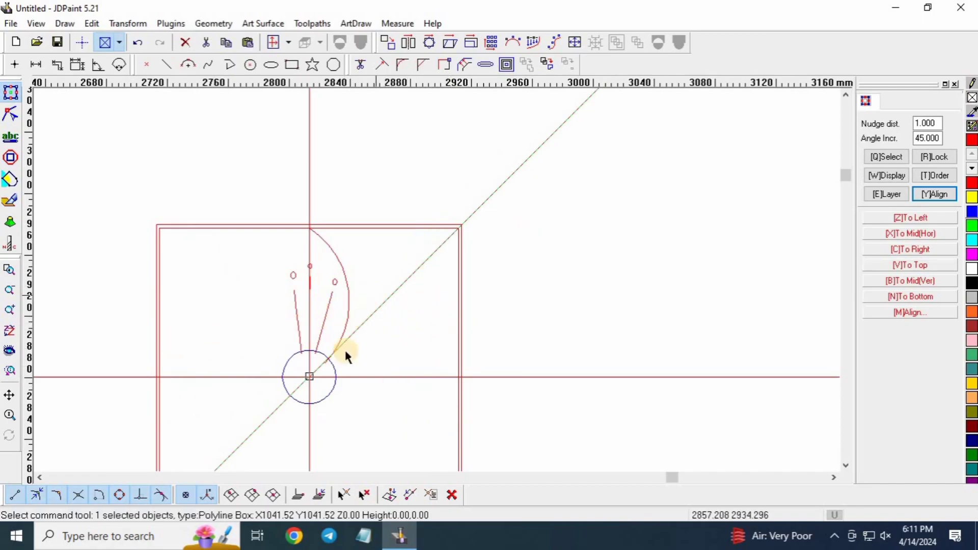
pyautogui.scroll(2, 342, 340)
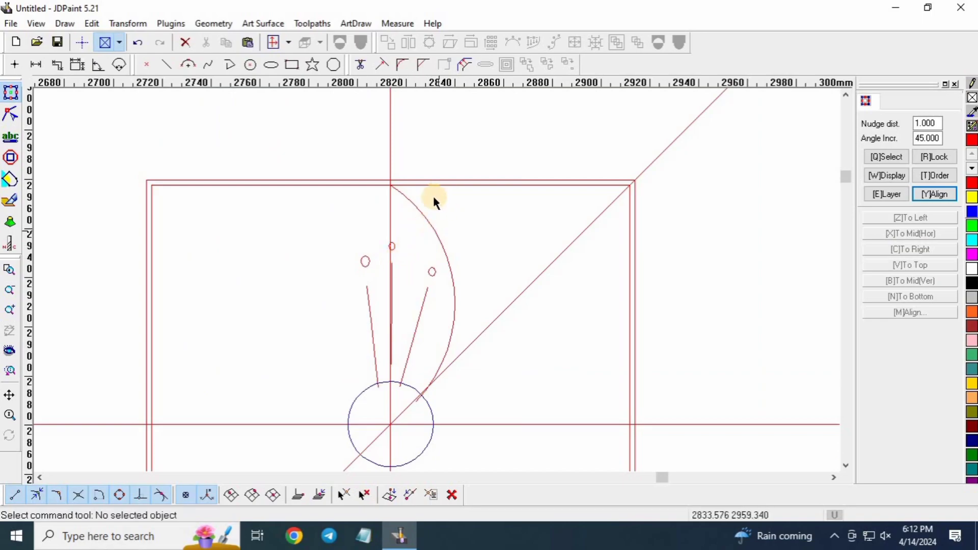
pyautogui.moveTo(472, 217); pyautogui.dragTo(419, 298)
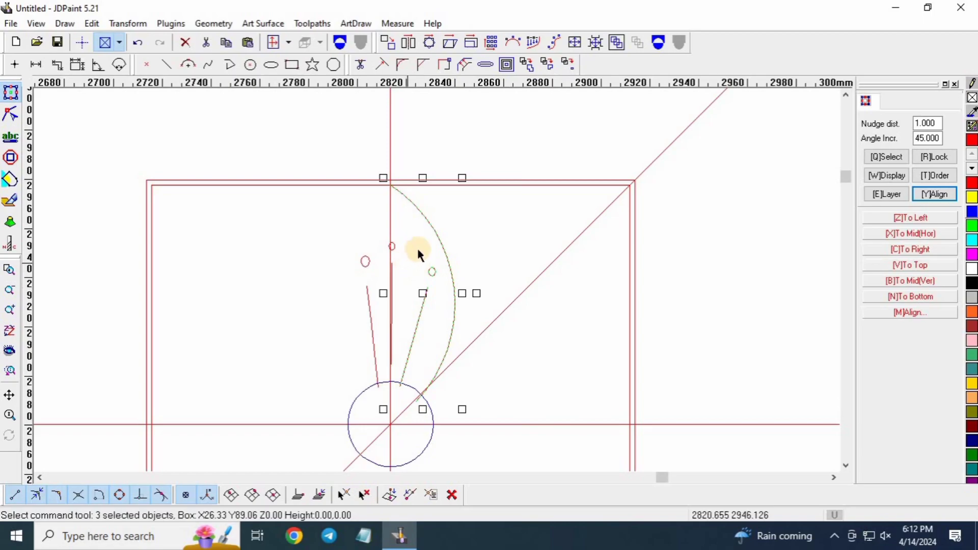
pyautogui.click(647, 241)
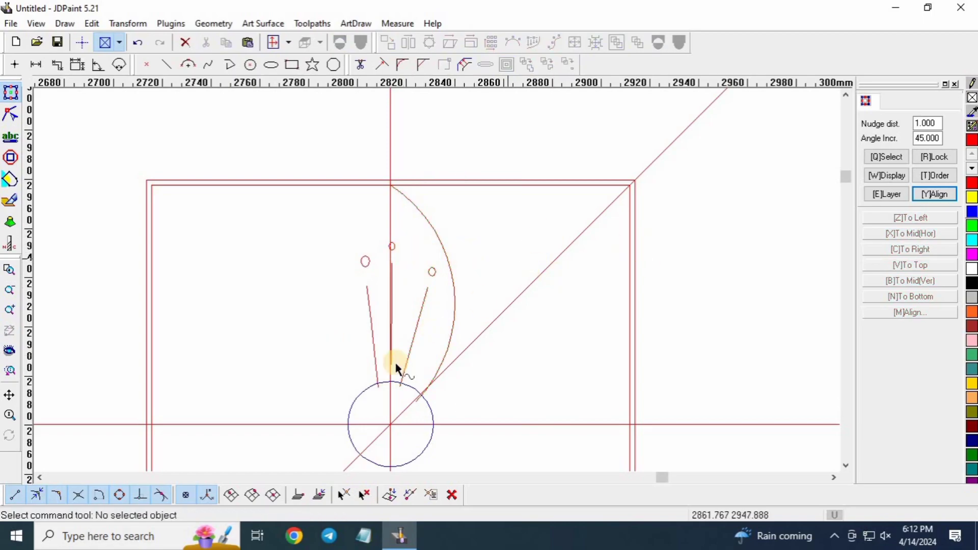
# Step: Select the petal arc with its three small circles and three inner lines, rotate them 45° clockwise and move them onto the diagonal guide line
pyautogui.moveTo(474, 228); pyautogui.dragTo(406, 295)
pyautogui.scroll(4, 395, 253)
pyautogui.click(363, 200)
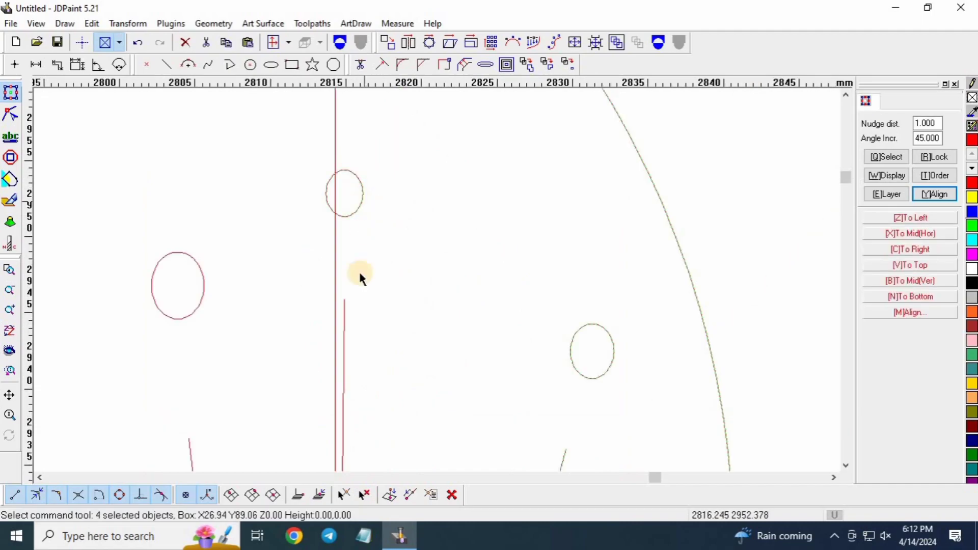
pyautogui.click(345, 304)
pyautogui.scroll(-3, 420, 251)
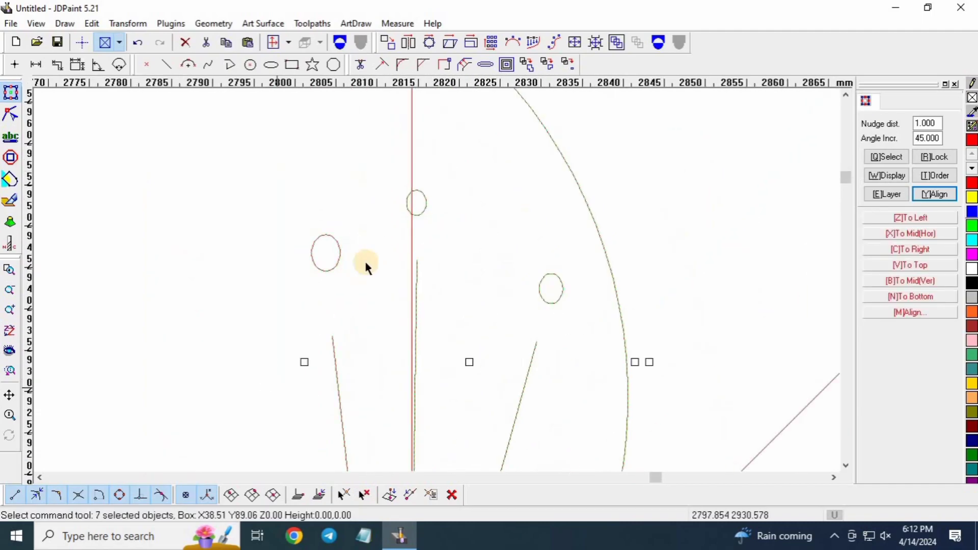
pyautogui.scroll(-3, 366, 262)
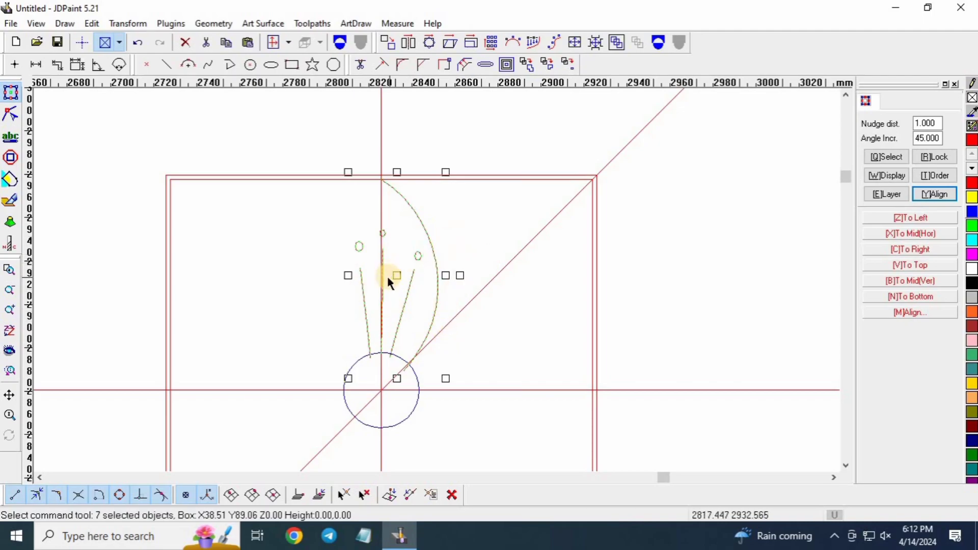
pyautogui.moveTo(396, 280); pyautogui.dragTo(482, 306)
pyautogui.moveTo(545, 302); pyautogui.dragTo(525, 341)
# Step: Nudge the rotated petal curves down and right in 1 mm steps until the arc's lower end meets the horizontal guide line at the circle
pyautogui.scroll(1, 578, 320)
pyautogui.press('Down')
pyautogui.press('Down')
pyautogui.press('Down')
pyautogui.press('Down')
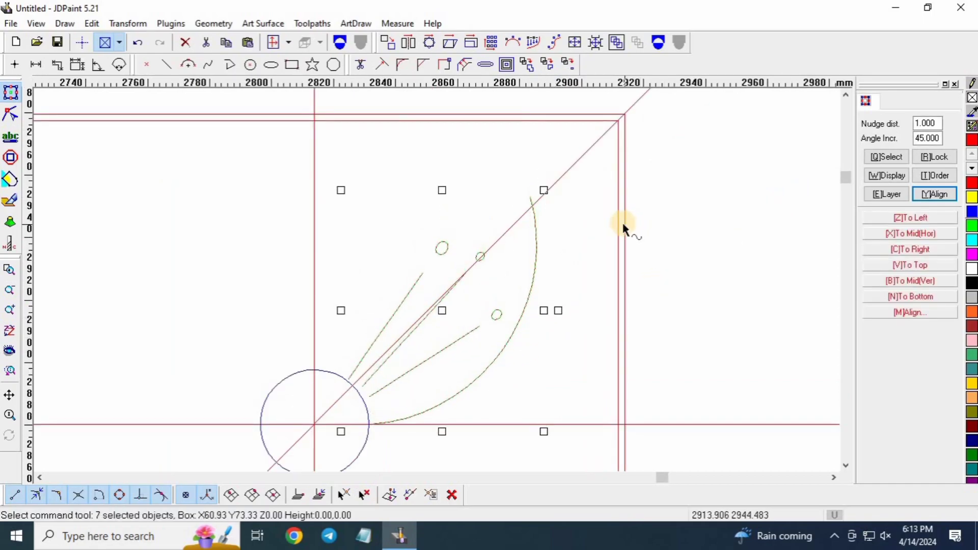
pyautogui.press('Right')
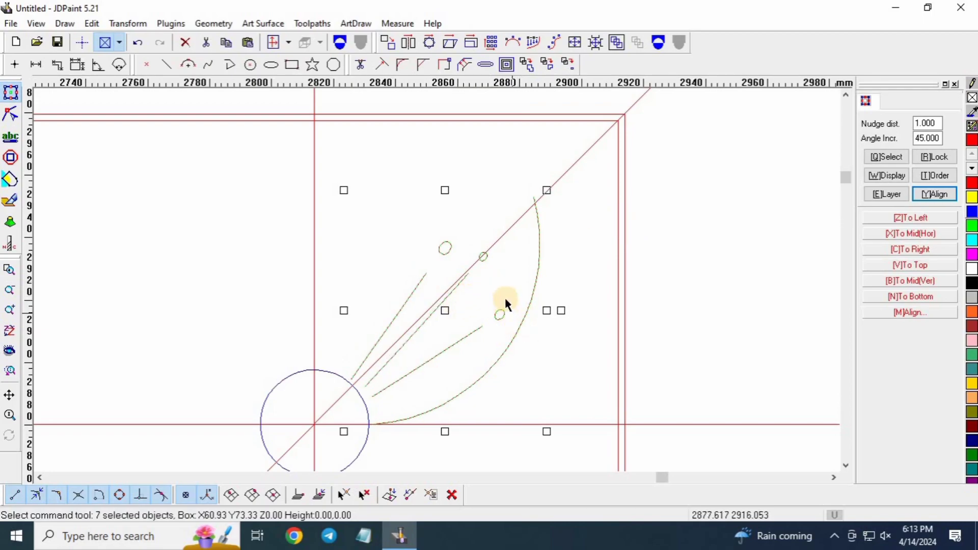
# Step: Select only the petal arc and move its upper end node outward along the diagonal guide line, close to the square's corner
pyautogui.click(487, 280)
pyautogui.click(542, 244)
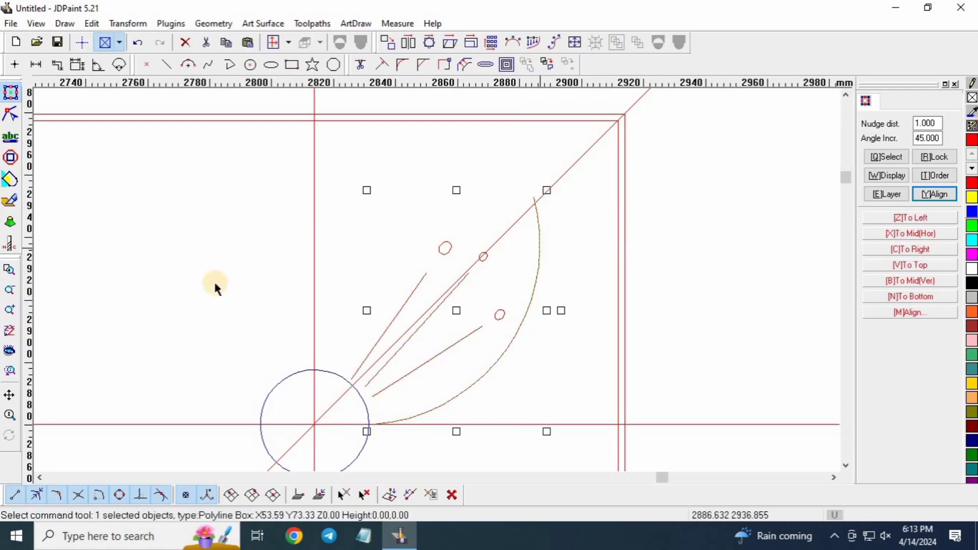
pyautogui.scroll(-2, 213, 280)
pyautogui.click(11, 113)
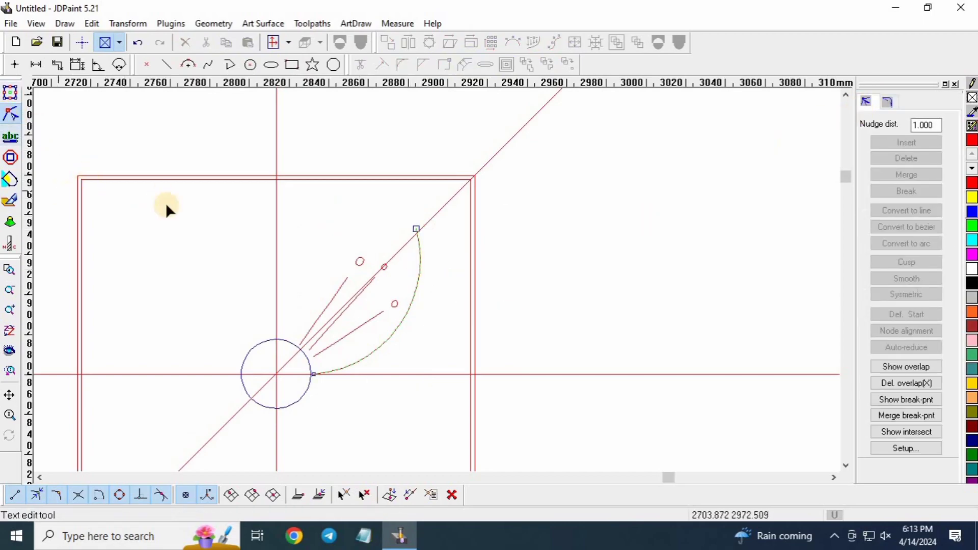
pyautogui.scroll(2, 394, 247)
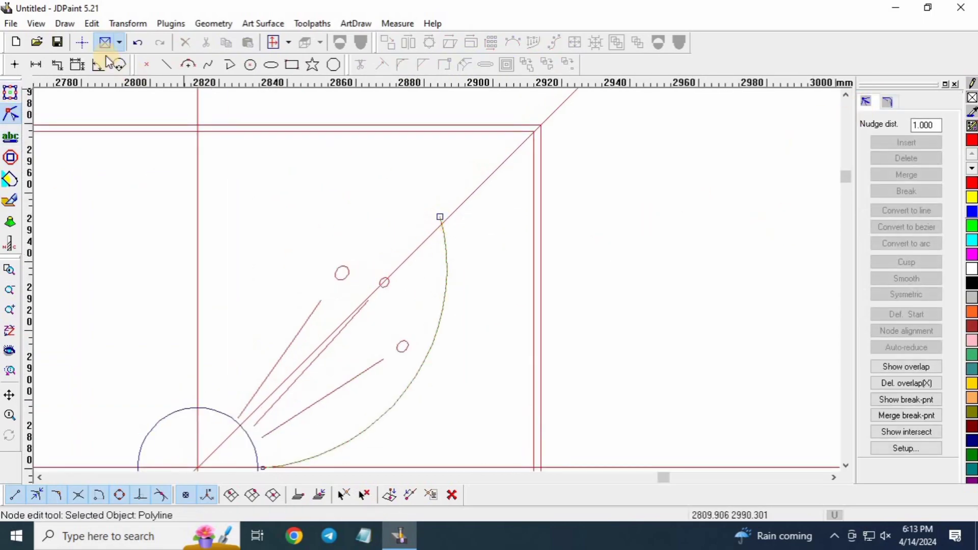
pyautogui.moveTo(440, 218); pyautogui.dragTo(517, 147)
# Step: Move the arc's lower end node onto the horizontal guide line a short distance outside the centre circle
pyautogui.scroll(-2, 448, 296)
pyautogui.scroll(3, 349, 306)
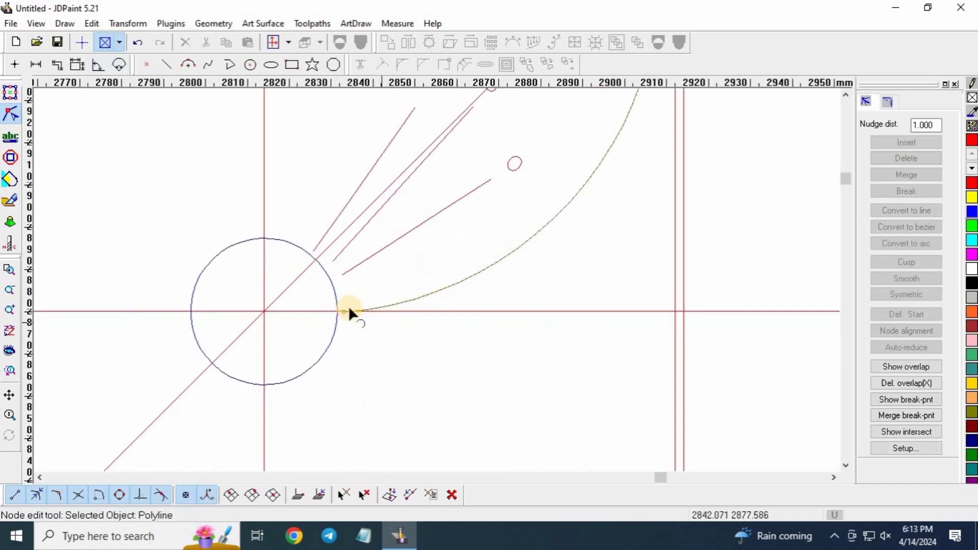
pyautogui.scroll(1, 344, 313)
pyautogui.moveTo(478, 316); pyautogui.dragTo(416, 313)
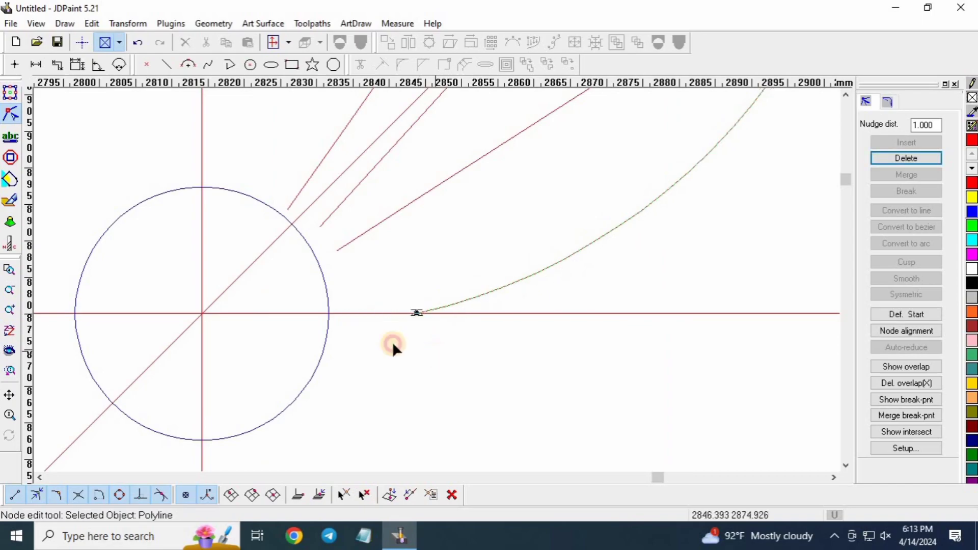
# Step: Reshape the middle of the petal arc into a smooth curve between its two end nodes and color the arc blue
pyautogui.scroll(-2, 397, 336)
pyautogui.scroll(1, 440, 263)
pyautogui.moveTo(438, 263); pyautogui.dragTo(447, 308)
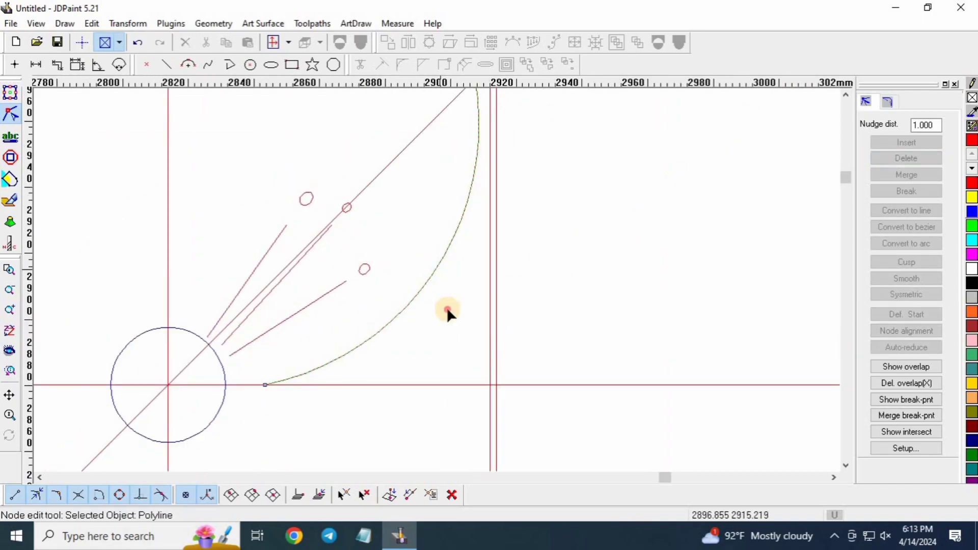
pyautogui.scroll(-2, 542, 274)
pyautogui.scroll(1, 515, 249)
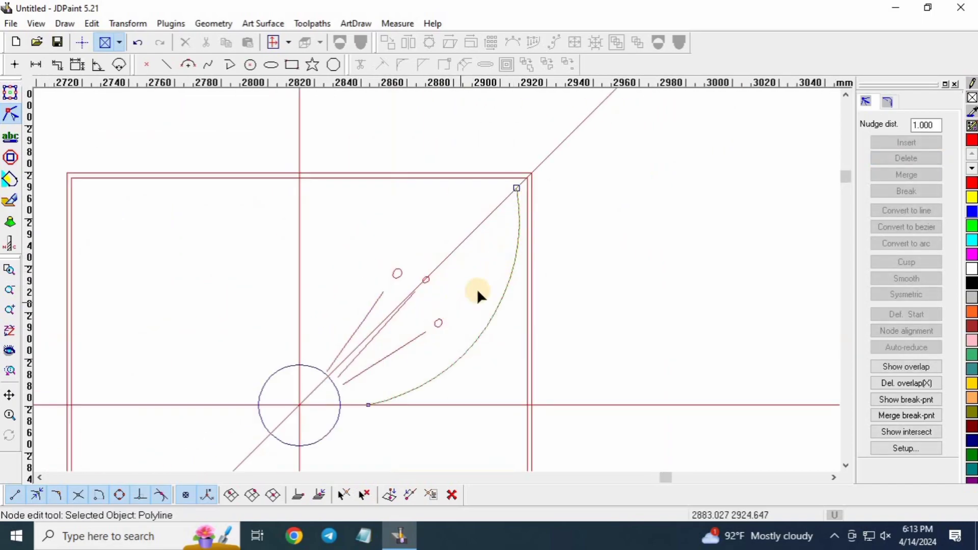
pyautogui.scroll(1, 456, 300)
pyautogui.scroll(-2, 504, 262)
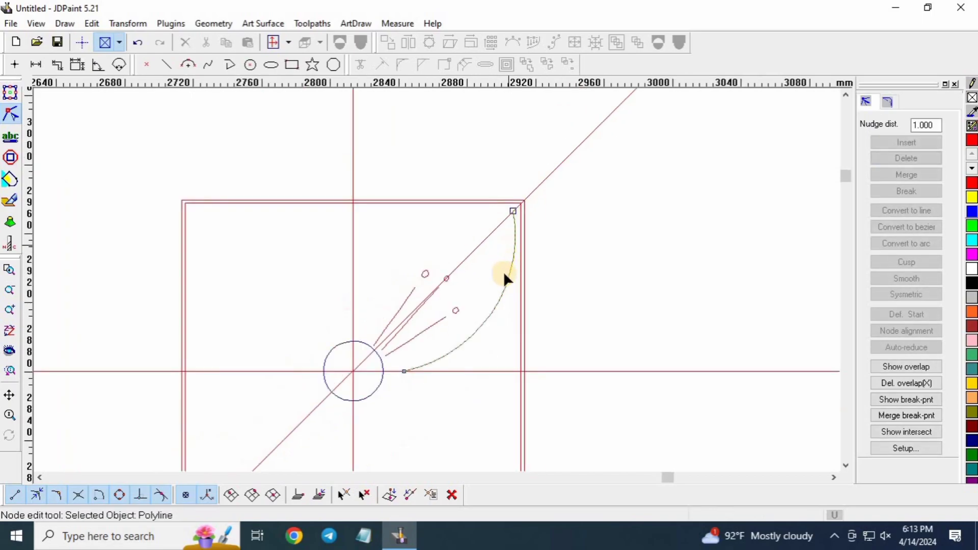
pyautogui.scroll(1, 481, 322)
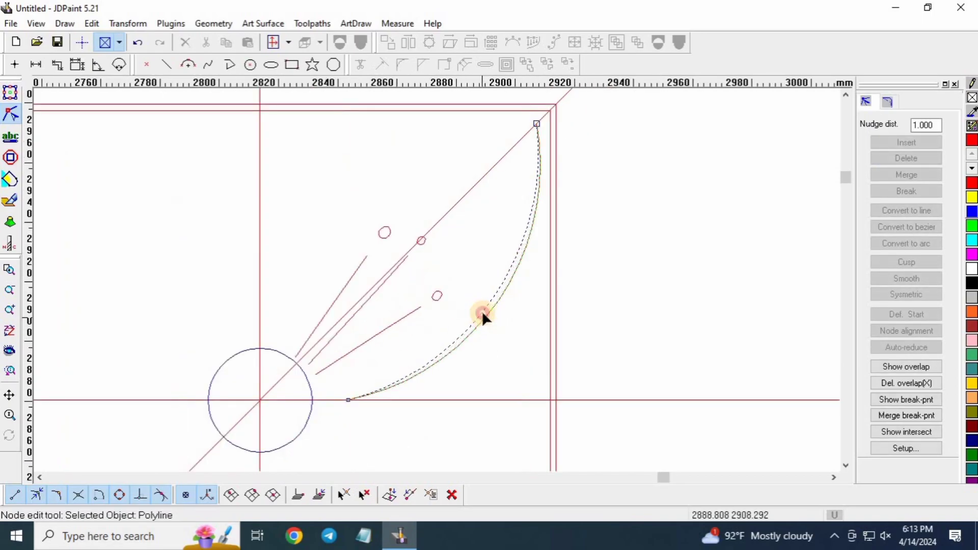
pyautogui.scroll(-2, 495, 268)
pyautogui.scroll(2, 409, 380)
pyautogui.scroll(3, 414, 324)
pyautogui.scroll(-4, 387, 381)
pyautogui.scroll(2, 496, 231)
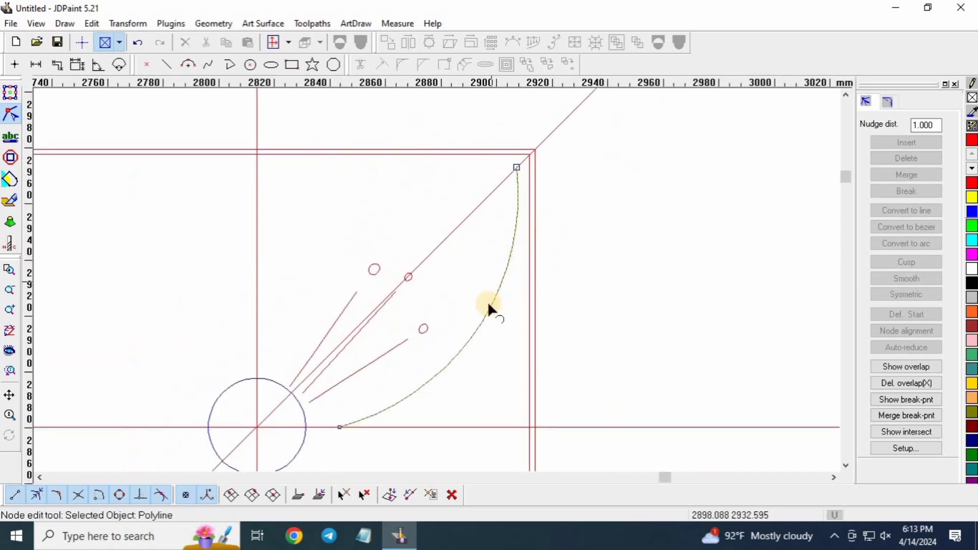
pyautogui.click(972, 212)
pyautogui.scroll(2, 373, 287)
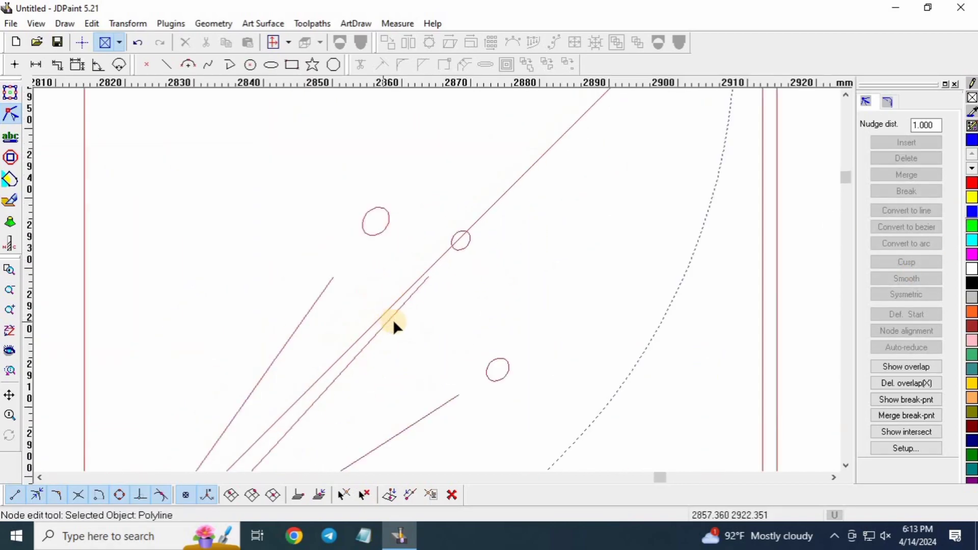
pyautogui.click(402, 306)
pyautogui.scroll(-2, 482, 258)
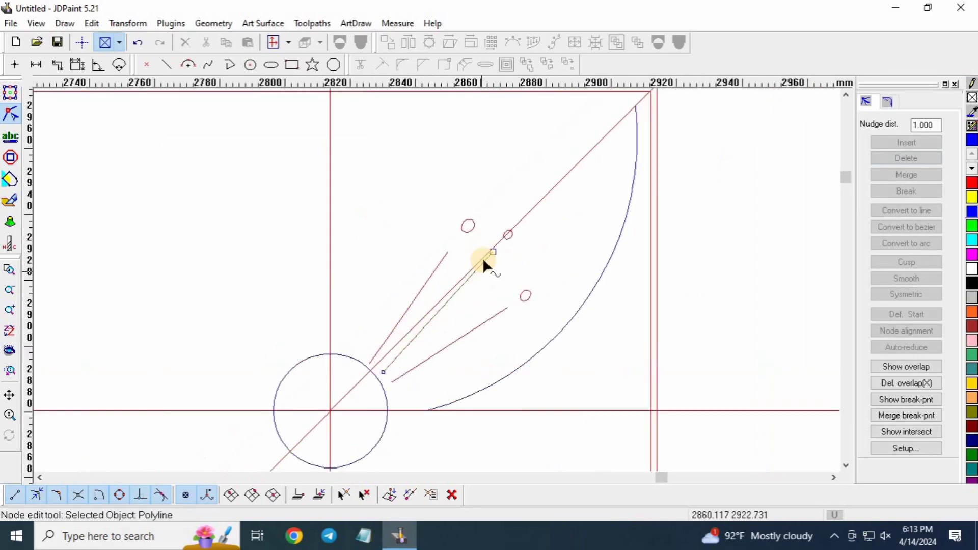
pyautogui.scroll(2, 473, 278)
pyautogui.scroll(-2, 530, 209)
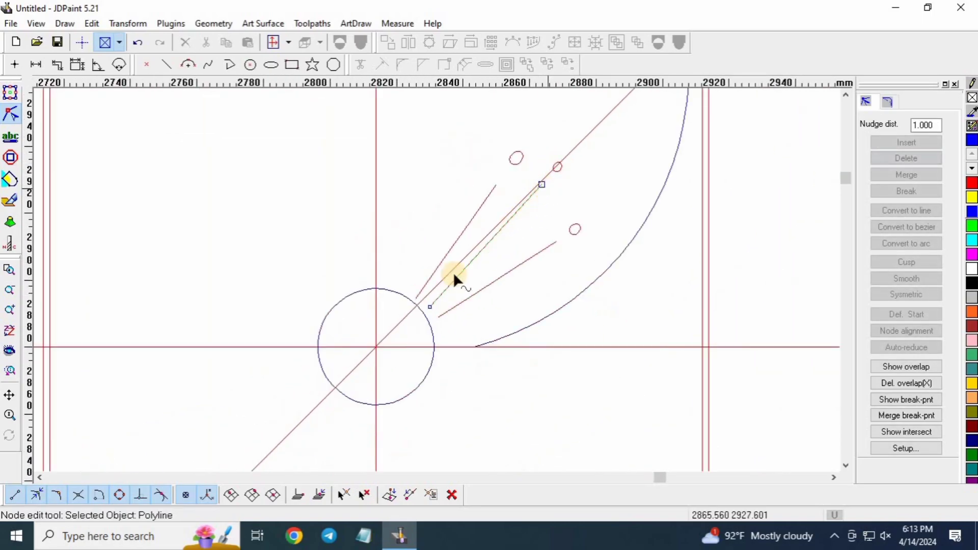
pyautogui.click(230, 66)
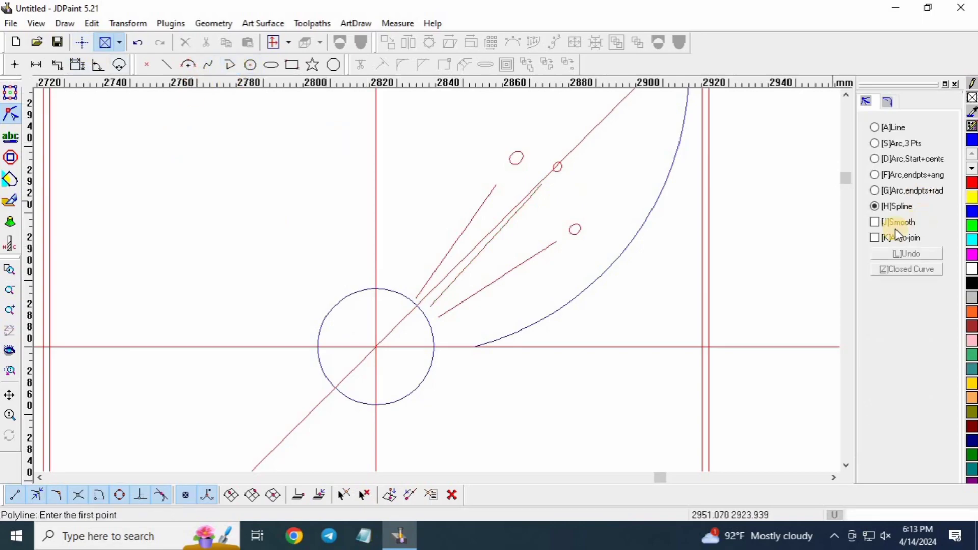
pyautogui.click(10, 92)
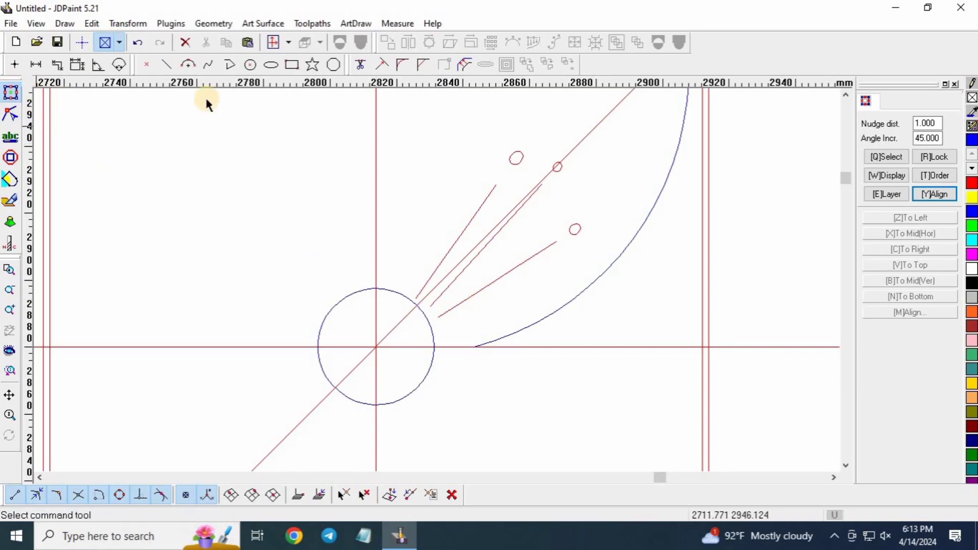
# Step: Draw a polyline on the diagonal guide from just below the middle small circle to the centre circle, about 39 mm in X and Y
pyautogui.click(230, 64)
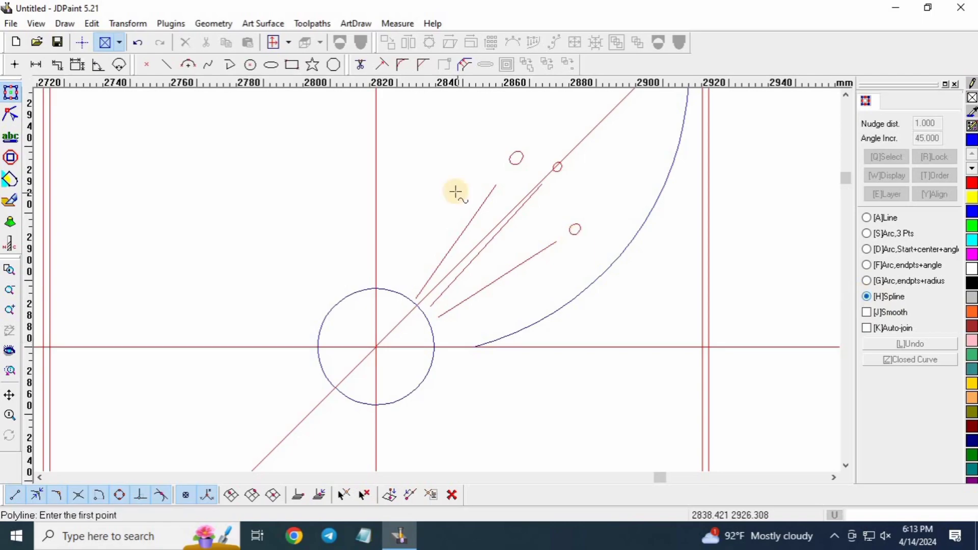
pyautogui.scroll(3, 444, 194)
pyautogui.scroll(2, 602, 174)
pyautogui.click(627, 157)
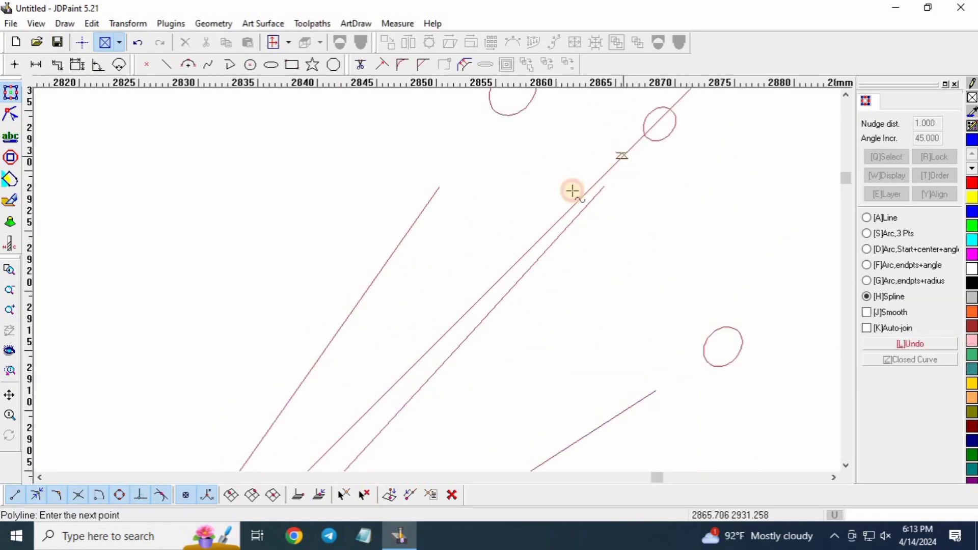
pyautogui.scroll(-3, 491, 247)
pyautogui.scroll(5, 476, 299)
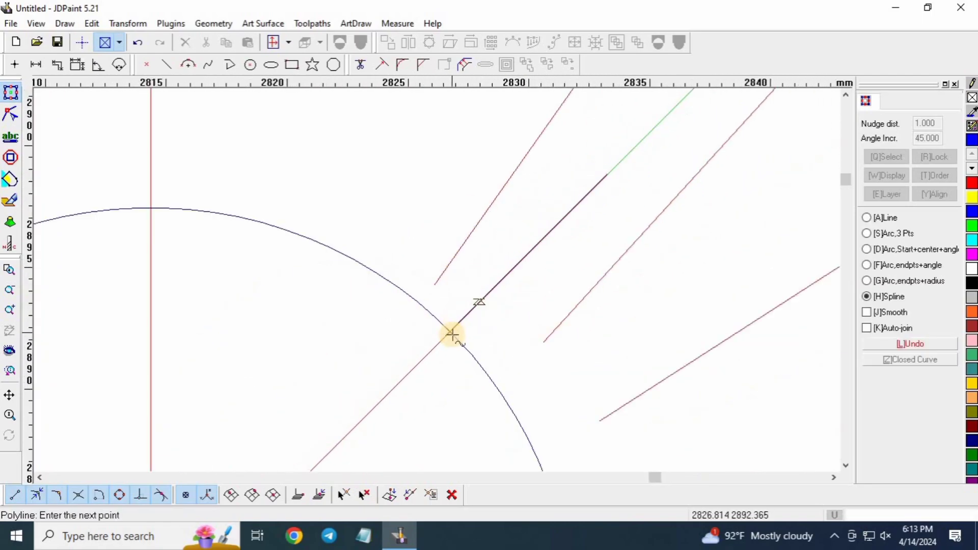
pyautogui.click(450, 331)
pyautogui.rightClick(458, 333)
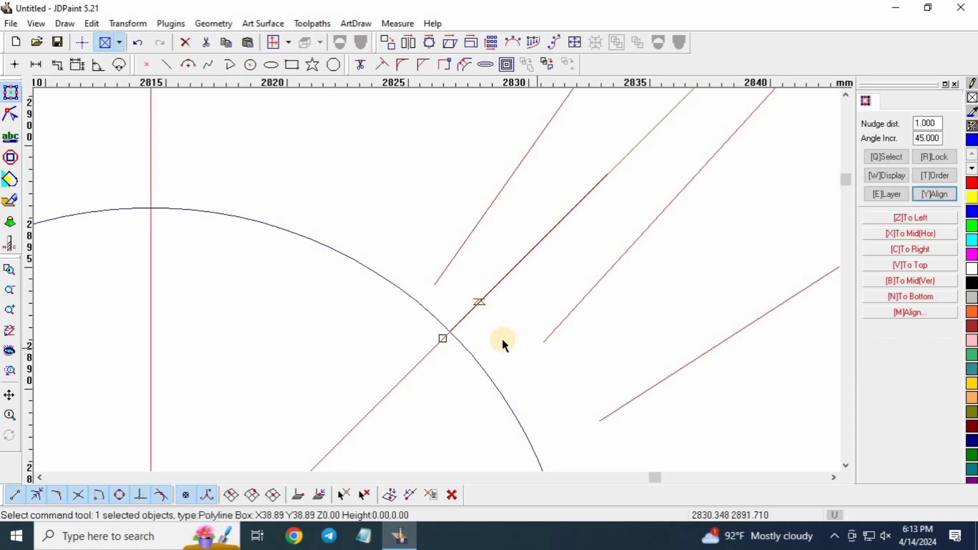
# Step: Delete the old traced middle line that runs just beside the diagonal guide
pyautogui.scroll(-6, 344, 292)
pyautogui.scroll(-2, 515, 281)
pyautogui.scroll(6, 540, 245)
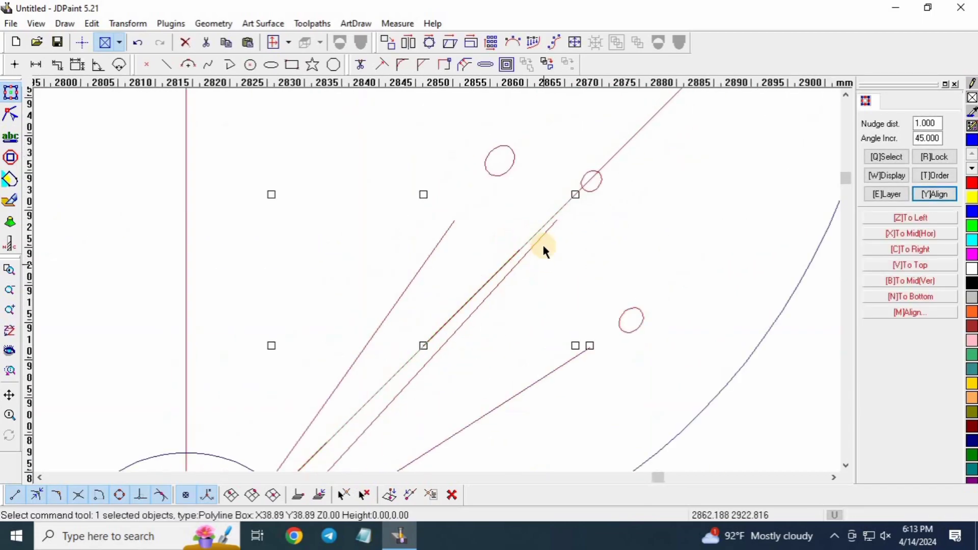
pyautogui.scroll(-5, 555, 250)
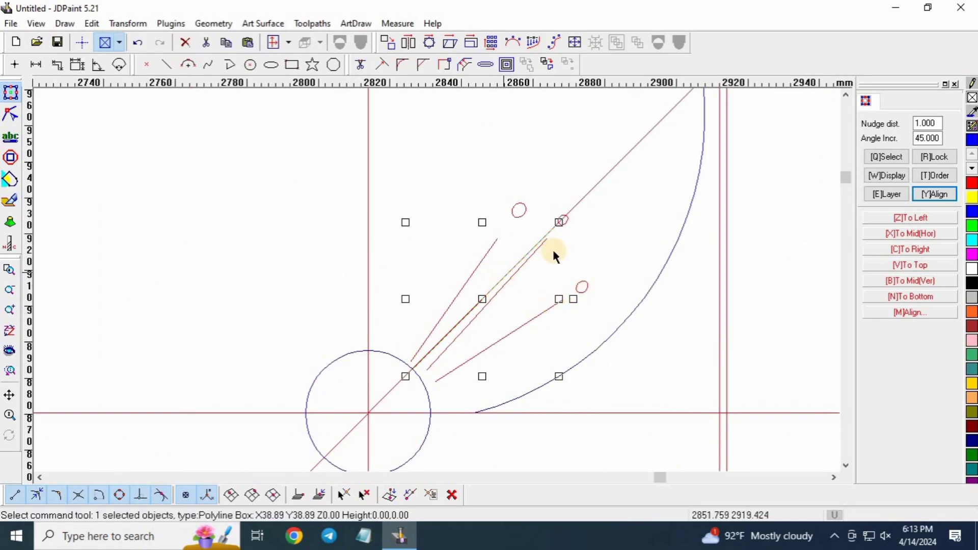
pyautogui.scroll(2, 554, 255)
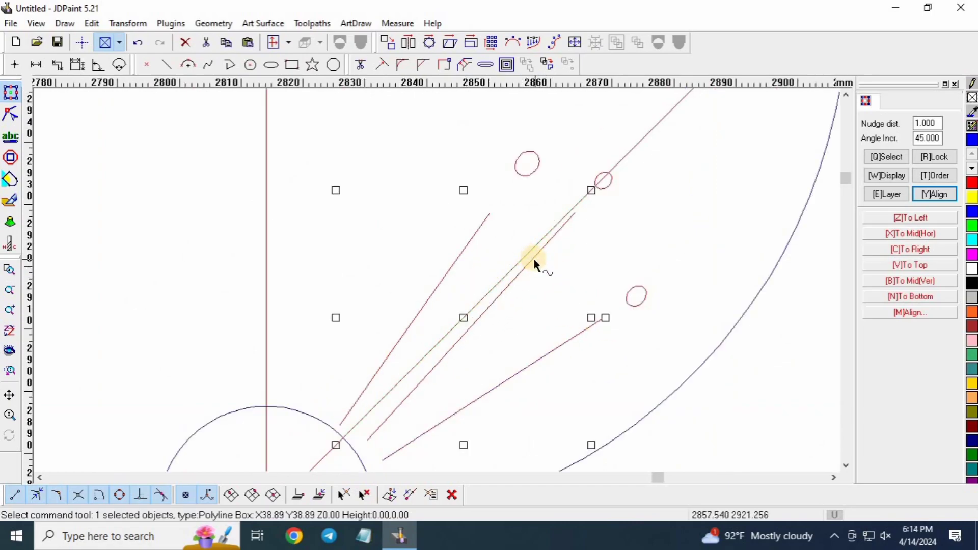
pyautogui.click(532, 258)
pyautogui.press('Delete')
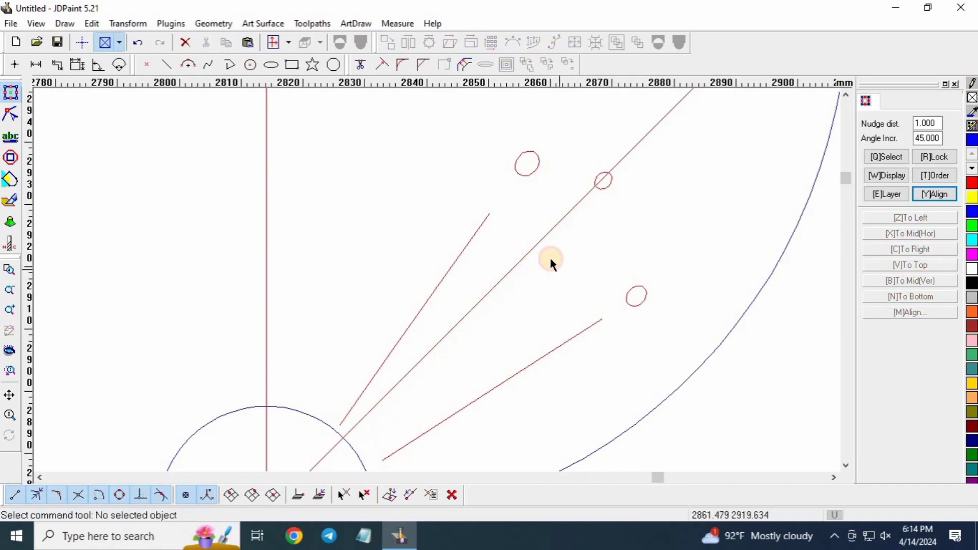
pyautogui.click(527, 256)
pyautogui.scroll(-2, 541, 237)
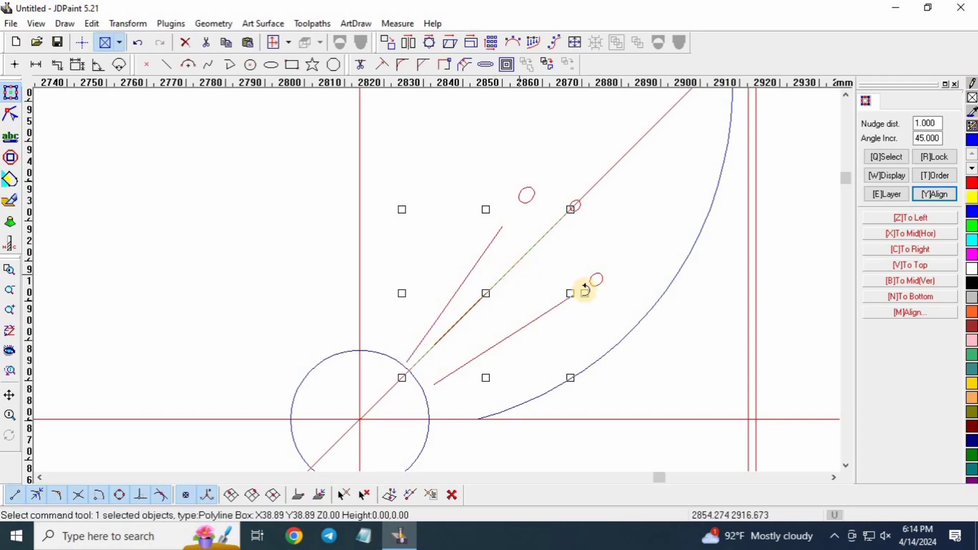
pyautogui.click(614, 307)
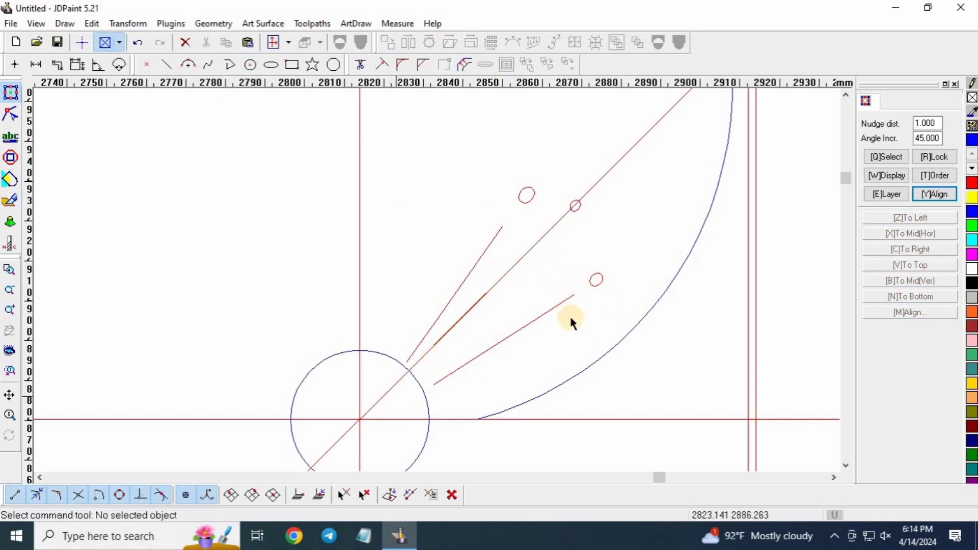
# Step: Delete the lower traced inner line and redraw it as a straight polyline from near the lower small circle to just inside the centre circle
pyautogui.click(565, 302)
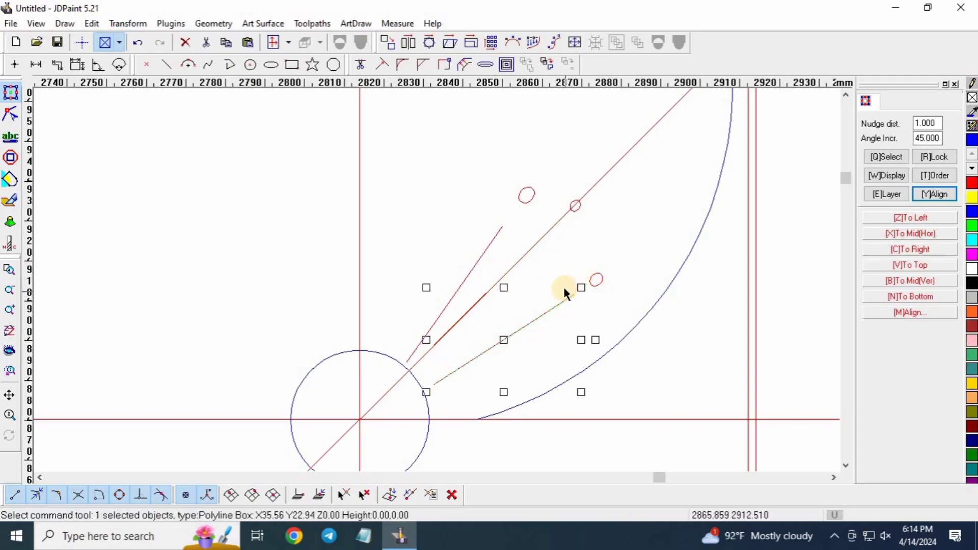
pyautogui.press('Delete')
pyautogui.click(214, 68)
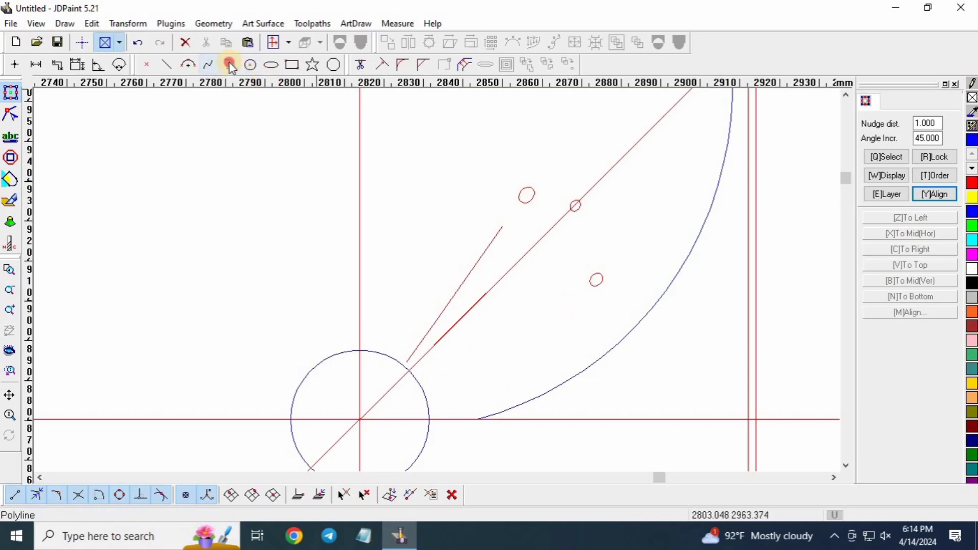
pyautogui.click(579, 289)
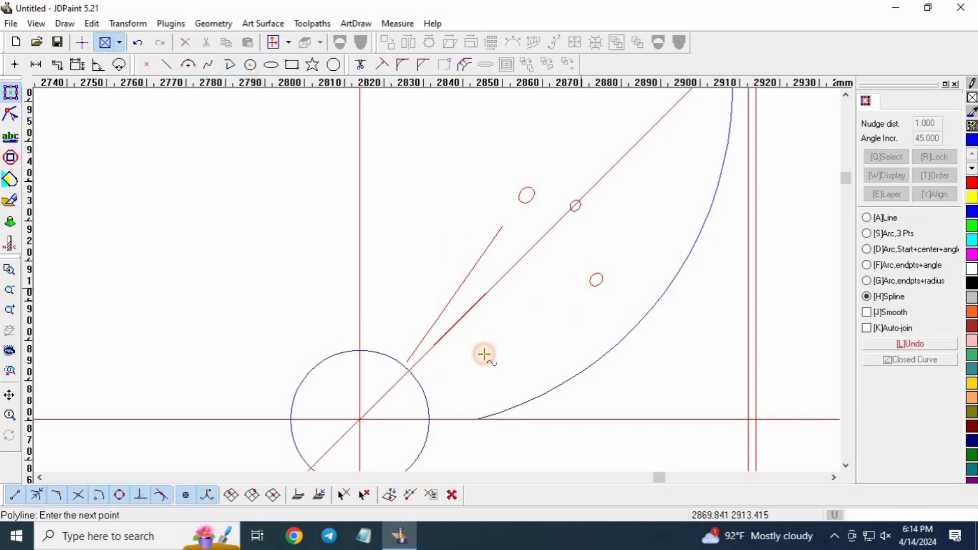
pyautogui.click(431, 397)
pyautogui.rightClick(448, 393)
pyautogui.moveTo(602, 340); pyautogui.dragTo(603, 344)
pyautogui.moveTo(501, 342); pyautogui.dragTo(502, 345)
pyautogui.click(527, 296)
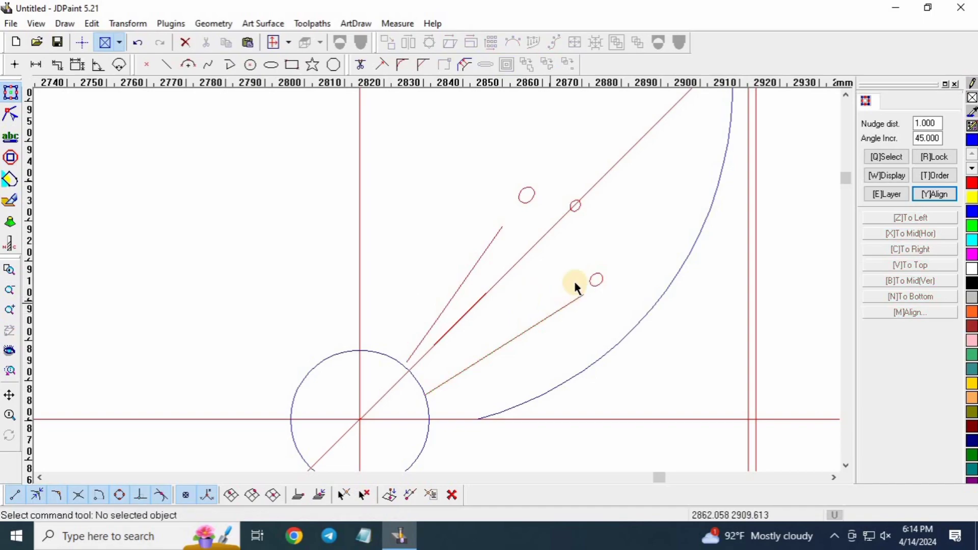
# Step: Trim the new lower line's overhang inside the centre circle, using the circle as the boundary curve
pyautogui.scroll(2, 573, 283)
pyautogui.click(570, 310)
pyautogui.scroll(-4, 465, 242)
pyautogui.scroll(4, 435, 299)
pyautogui.scroll(6, 435, 298)
pyautogui.scroll(4, 448, 157)
pyautogui.scroll(2, 444, 283)
pyautogui.click(362, 65)
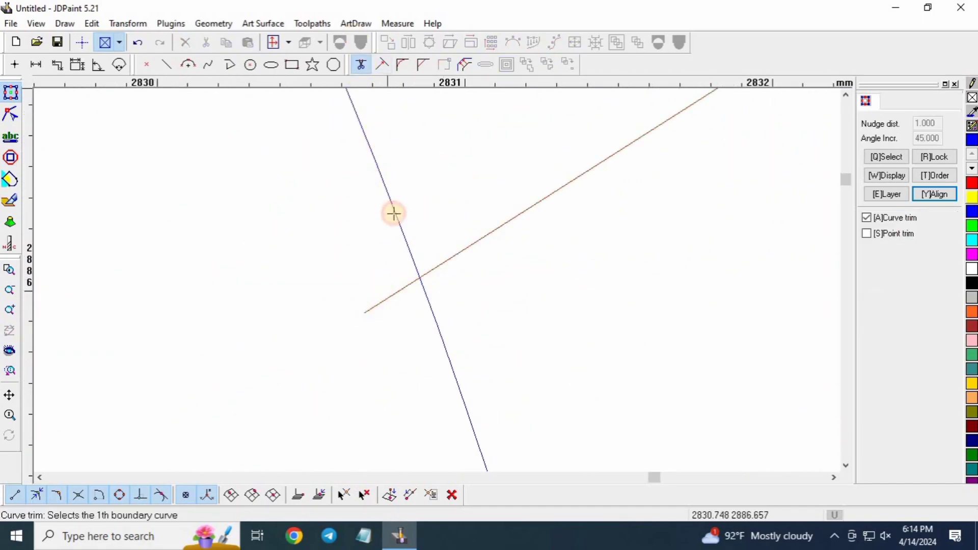
pyautogui.click(395, 212)
pyautogui.click(375, 305)
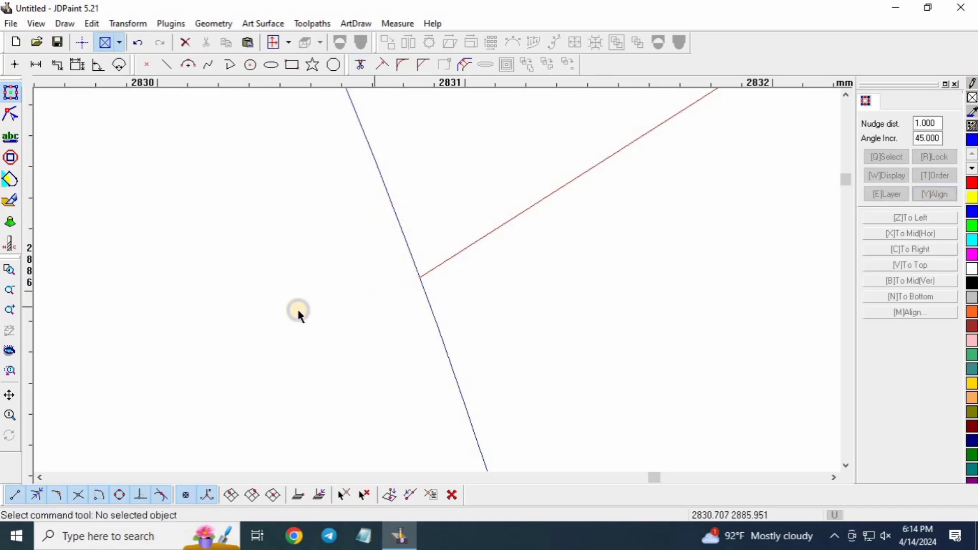
pyautogui.scroll(-6, 316, 352)
# Step: Delete the traced lower small circle beyond the outer end of the lower inner line
pyautogui.scroll(3, 484, 219)
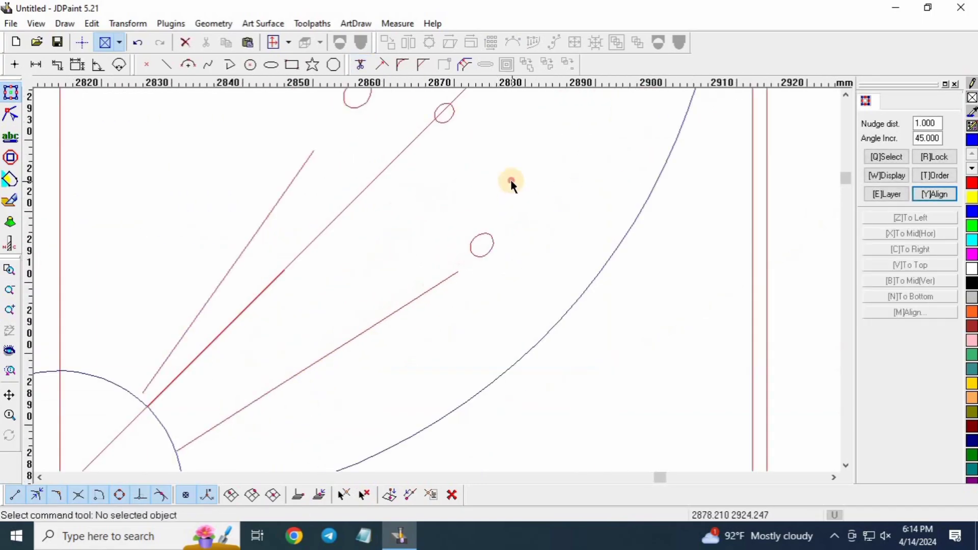
pyautogui.scroll(2, 499, 235)
pyautogui.click(483, 253)
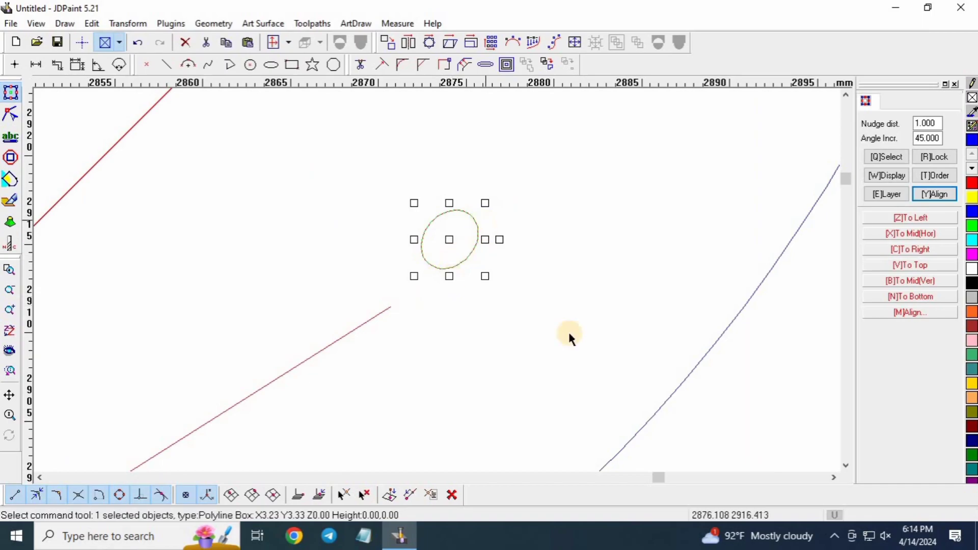
pyautogui.scroll(-2, 561, 331)
pyautogui.press('Delete')
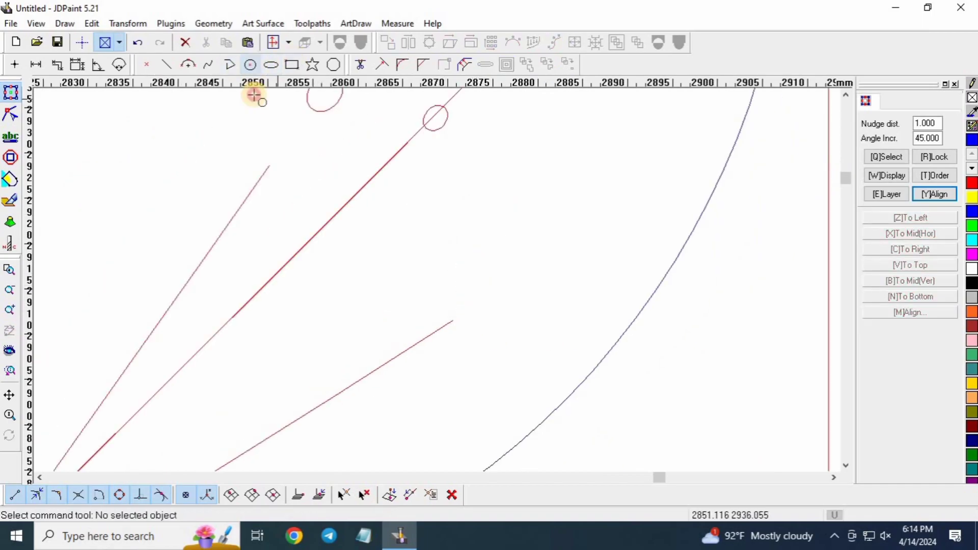
# Step: Draw a centre-radius circle about 5.4 mm in diameter just beyond the outer end of the lower inner line
pyautogui.click(251, 65)
pyautogui.click(489, 301)
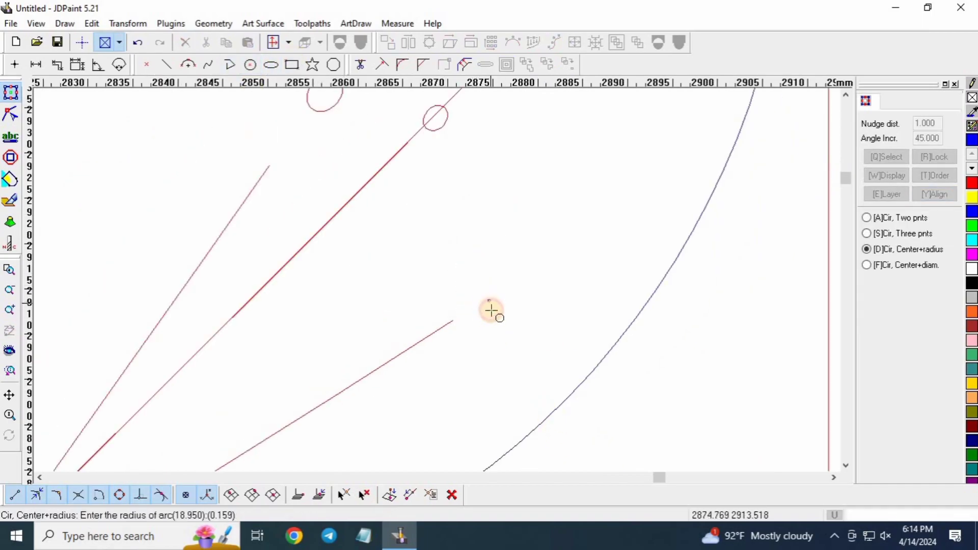
pyautogui.click(497, 324)
pyautogui.moveTo(493, 303); pyautogui.dragTo(500, 287)
pyautogui.click(499, 282)
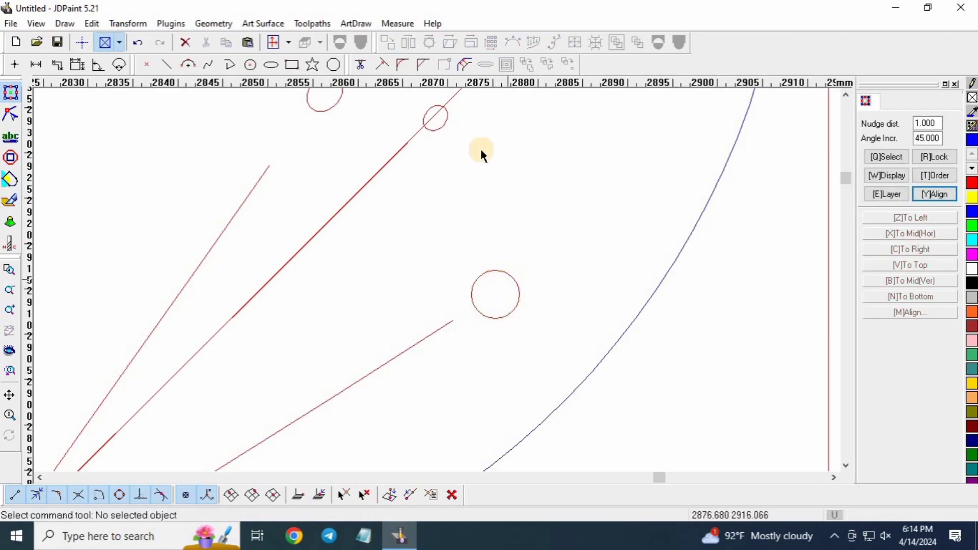
# Step: Check the new circle's size with Scale and shrink the circle freehand about its centre to about 4.7 mm
pyautogui.click(506, 301)
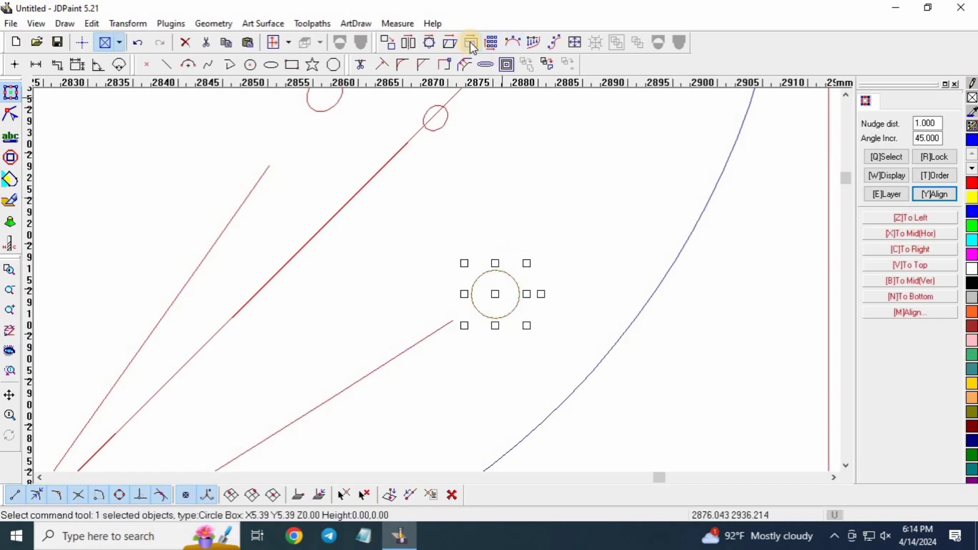
pyautogui.click(472, 46)
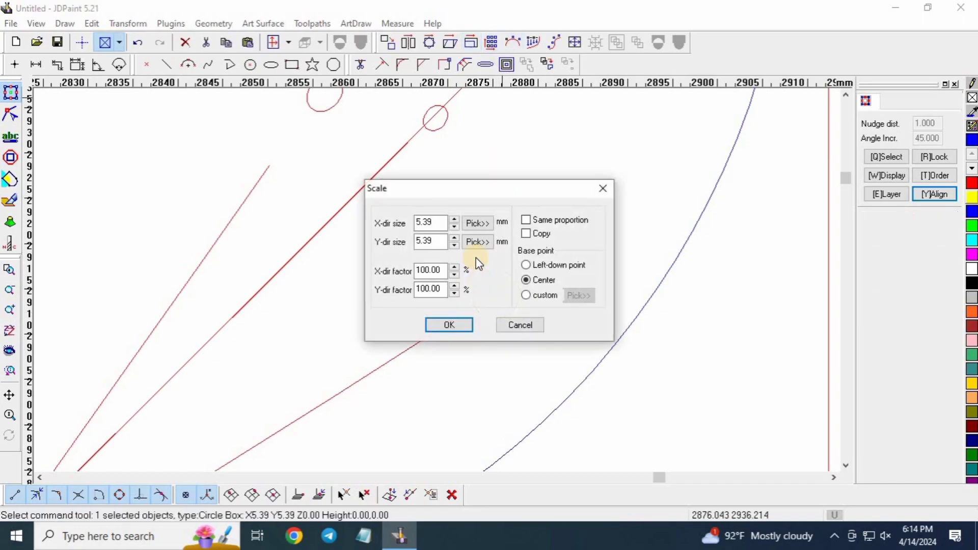
pyautogui.click(449, 325)
pyautogui.click(507, 300)
pyautogui.scroll(2, 509, 287)
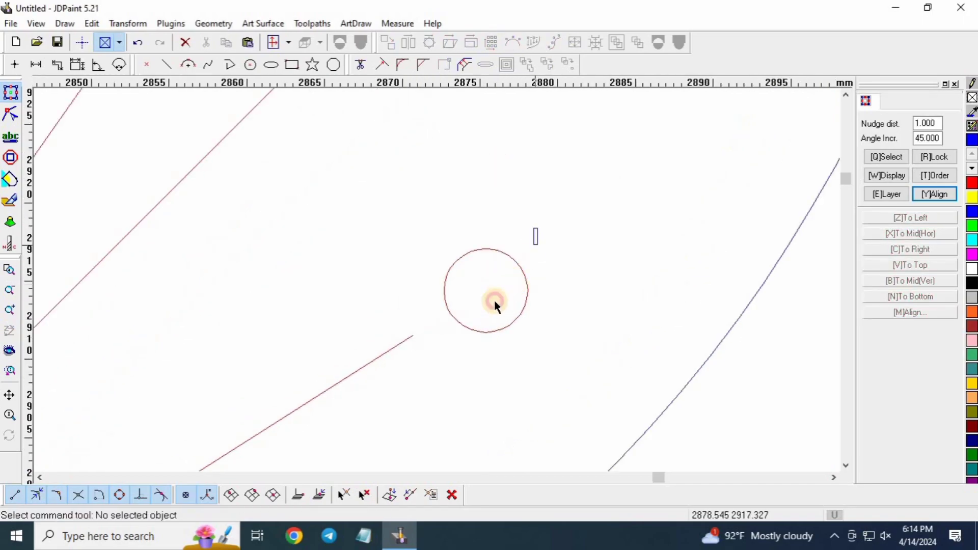
pyautogui.click(494, 302)
pyautogui.moveTo(535, 242); pyautogui.dragTo(530, 247)
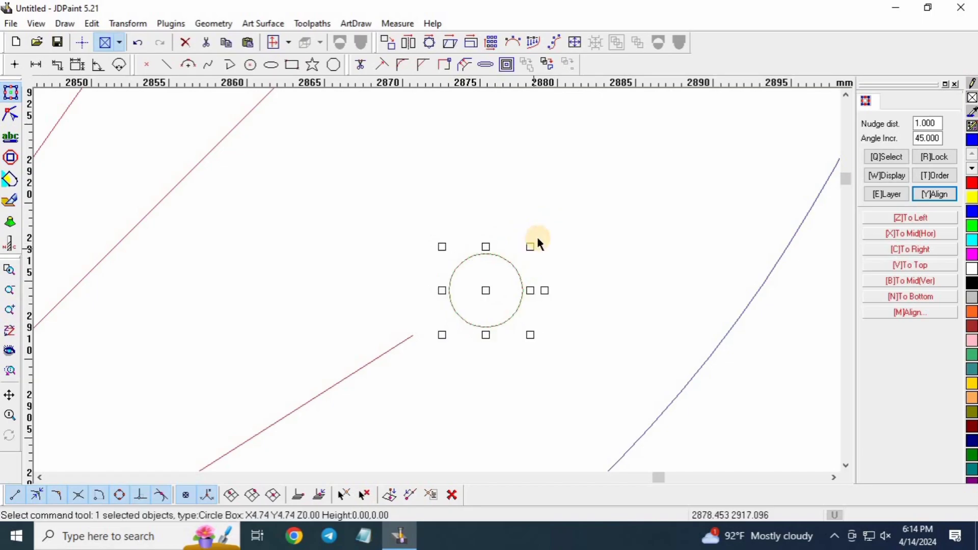
pyautogui.click(471, 41)
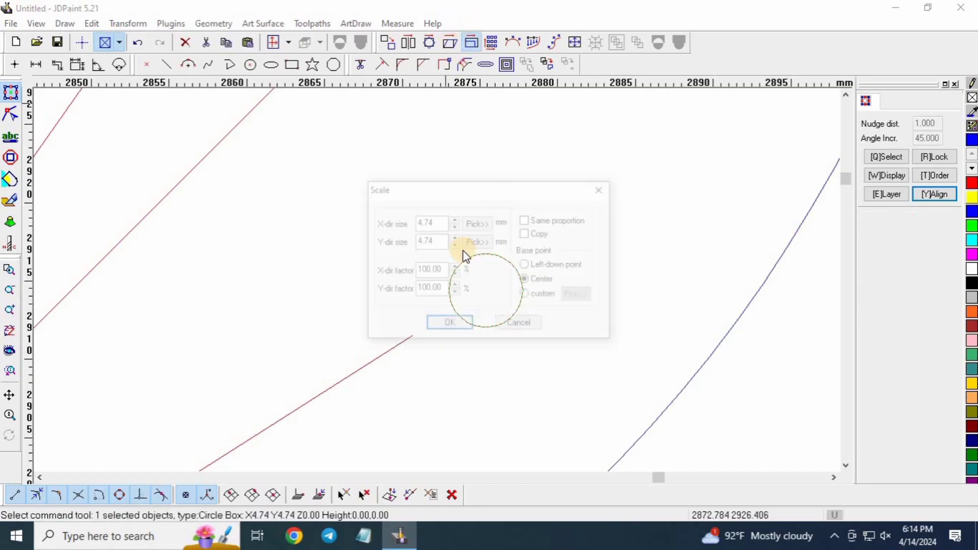
pyautogui.click(449, 325)
pyautogui.scroll(-2, 483, 323)
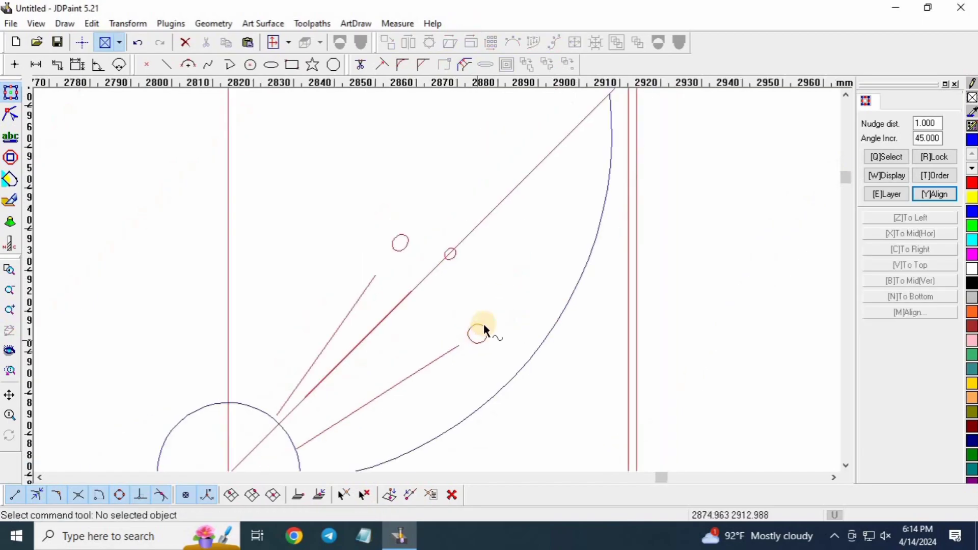
# Step: Delete the traced middle and upper small circles and the traced upper inner line
pyautogui.scroll(1, 418, 290)
pyautogui.click(417, 291)
pyautogui.click(492, 222)
pyautogui.press('Delete')
pyautogui.click(393, 190)
pyautogui.press('Delete')
pyautogui.click(323, 273)
pyautogui.press('Delete')
# Step: Set the nudge distance to 200 mm and shift the long diagonal guide line left by one nudge
pyautogui.scroll(-3, 383, 307)
pyautogui.click(459, 236)
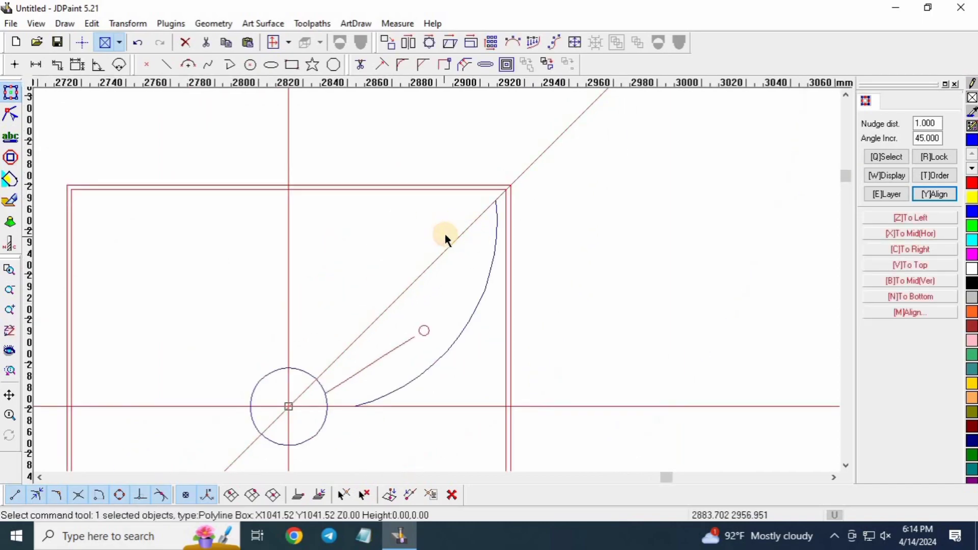
pyautogui.doubleClick(928, 123)
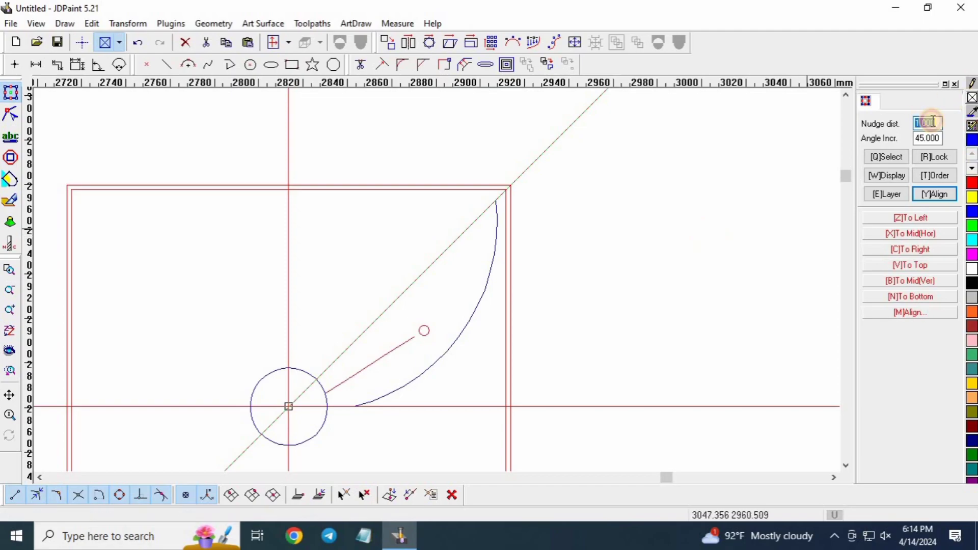
pyautogui.write('200')
pyautogui.press('Return')
pyautogui.press('Left')
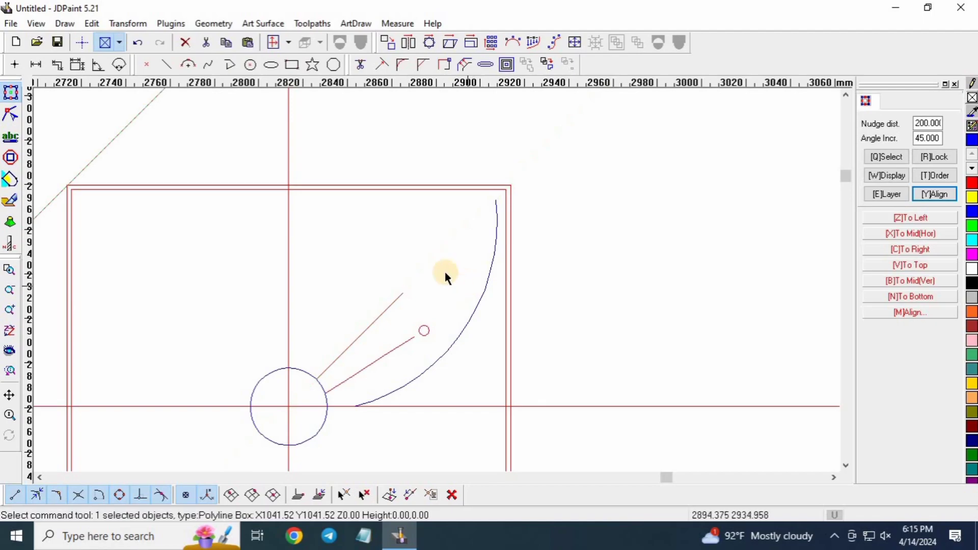
# Step: Stretch the middle diagonal line outward from its inner end to about 76 mm in X and Y
pyautogui.click(452, 241)
pyautogui.scroll(4, 412, 337)
pyautogui.click(387, 248)
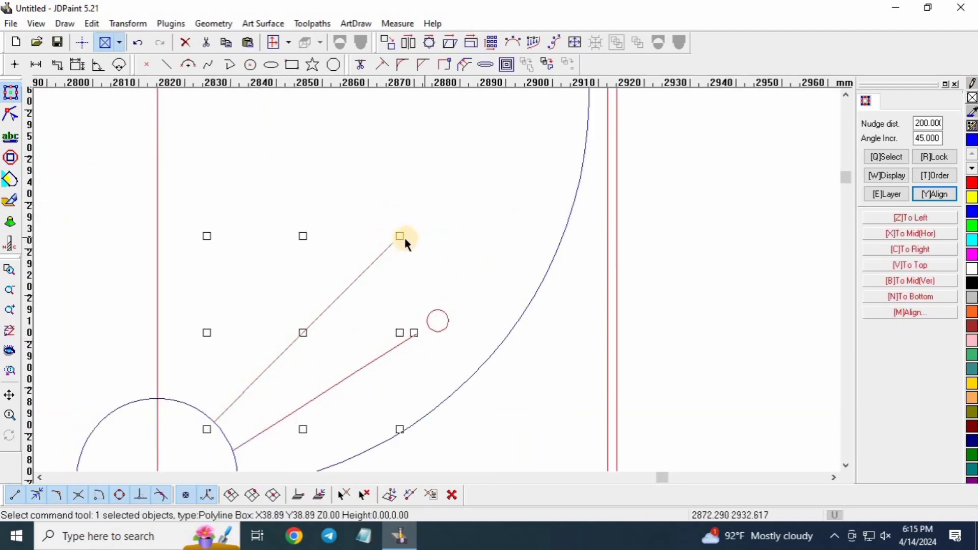
pyautogui.moveTo(400, 236); pyautogui.dragTo(426, 210)
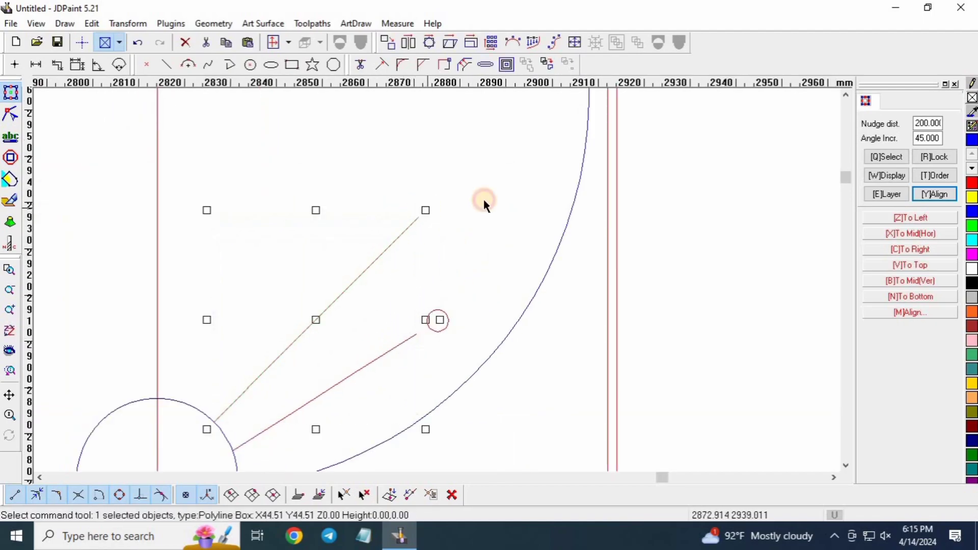
pyautogui.click(465, 195)
pyautogui.scroll(-4, 433, 284)
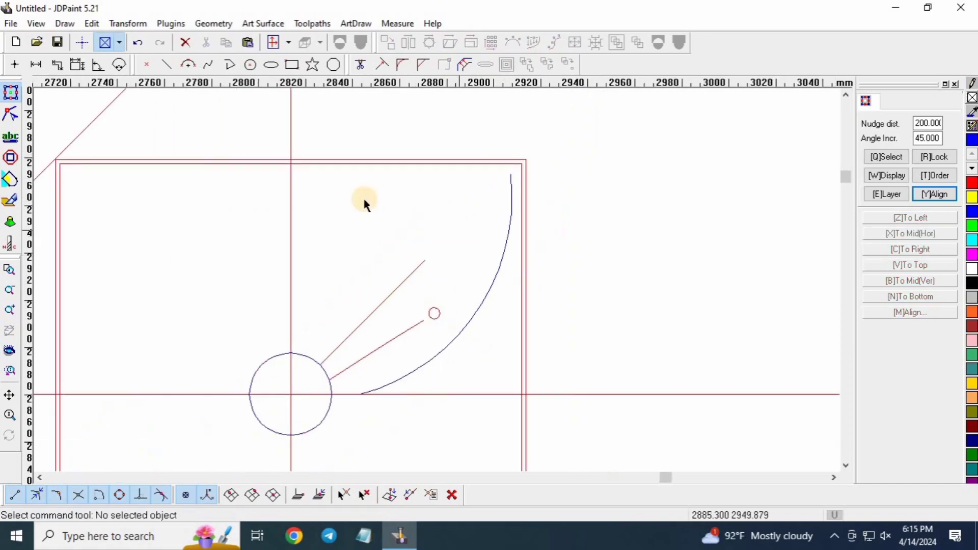
pyautogui.scroll(4, 422, 310)
pyautogui.click(422, 308)
pyautogui.moveTo(429, 292); pyautogui.dragTo(581, 138)
pyautogui.click(326, 258)
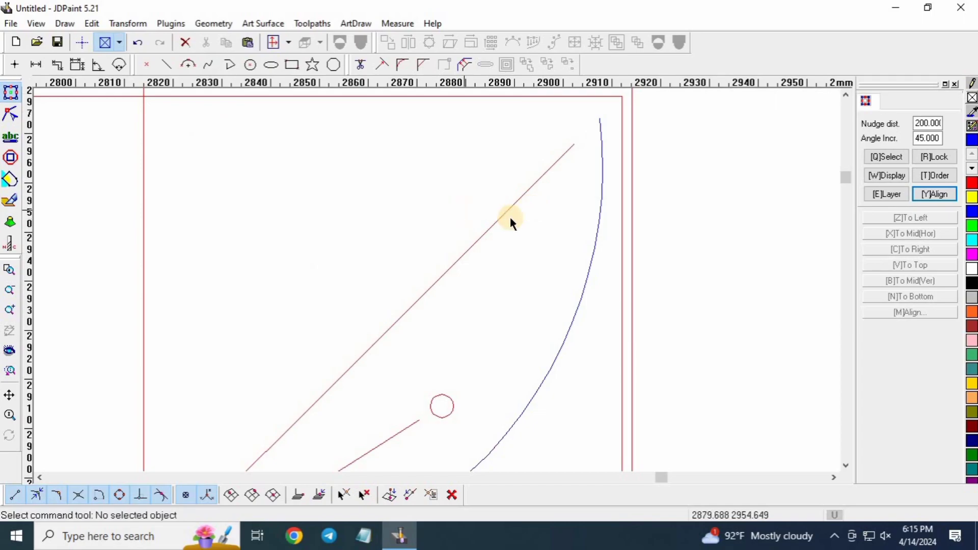
# Step: Draw a circle with the default 2.695 mm radius centred on the stretched diagonal line, above the lower small circle
pyautogui.click(422, 307)
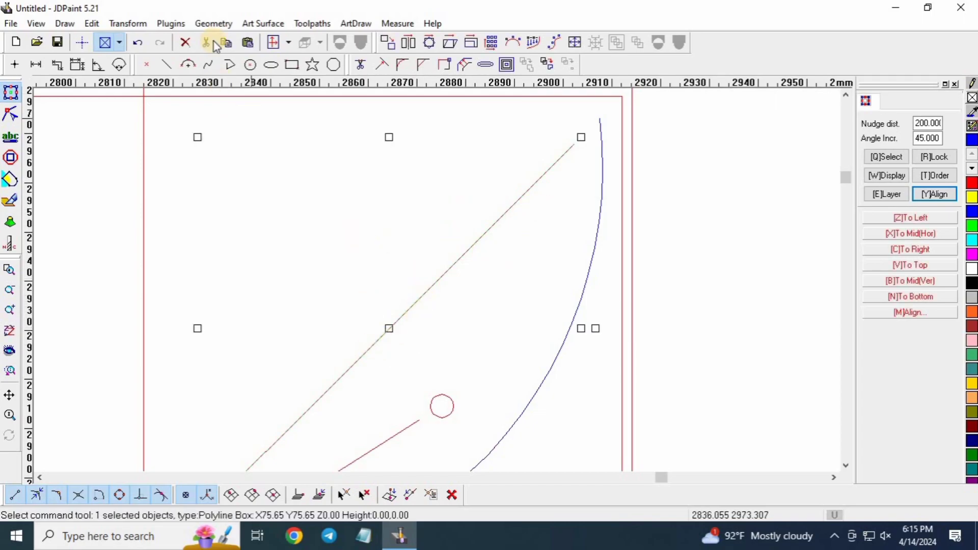
pyautogui.click(250, 65)
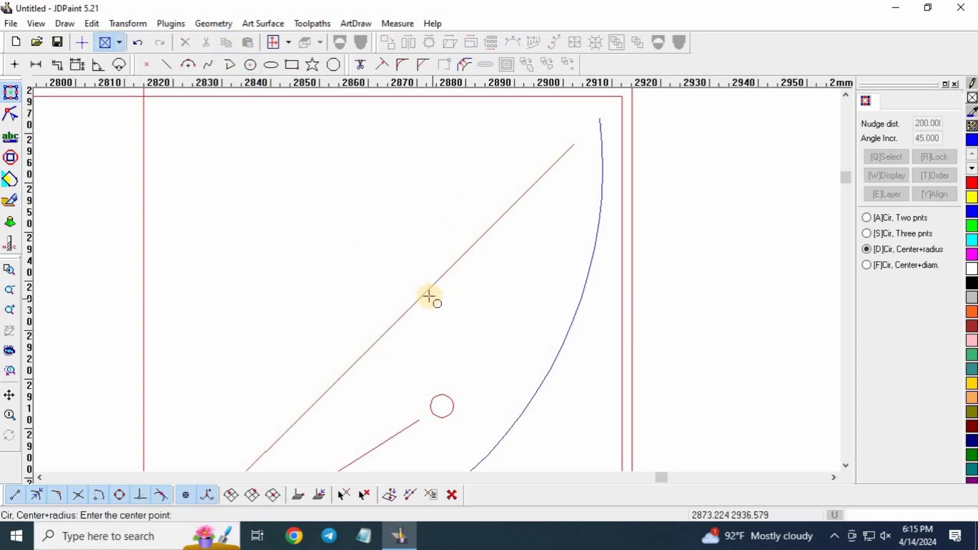
pyautogui.click(425, 295)
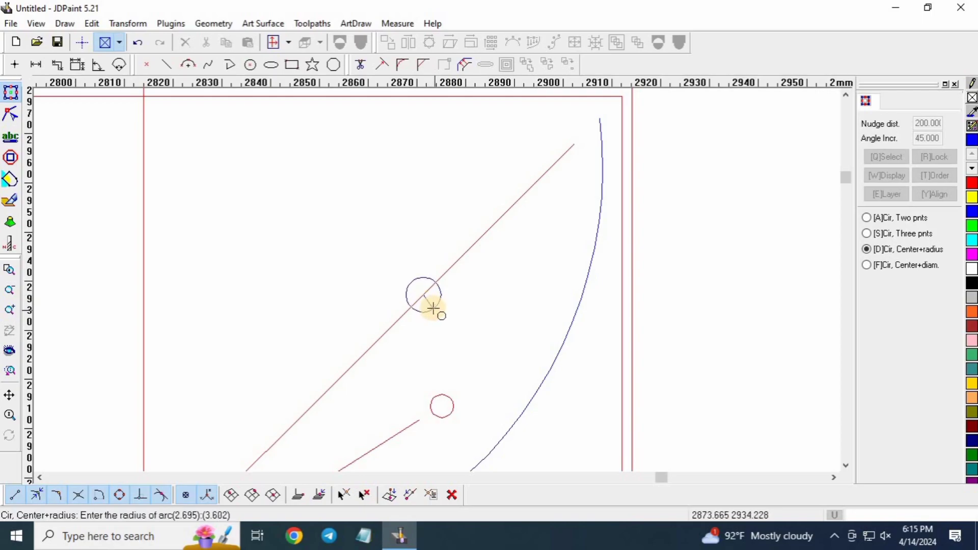
pyautogui.rightClick(432, 306)
pyautogui.rightClick(445, 314)
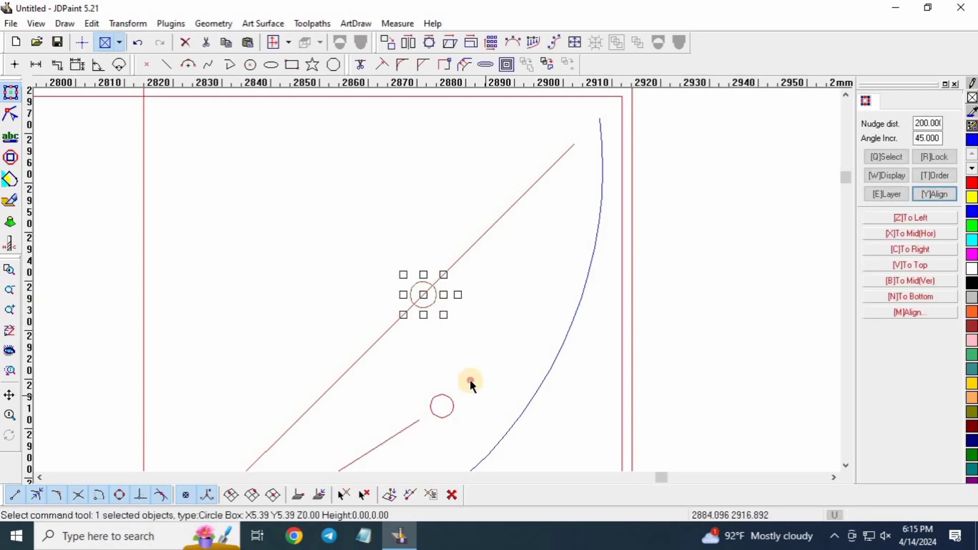
# Step: Set the X size of the lower small circle to 4.5 mm in Scale and select its Y size for editing
pyautogui.click(451, 408)
pyautogui.click(469, 42)
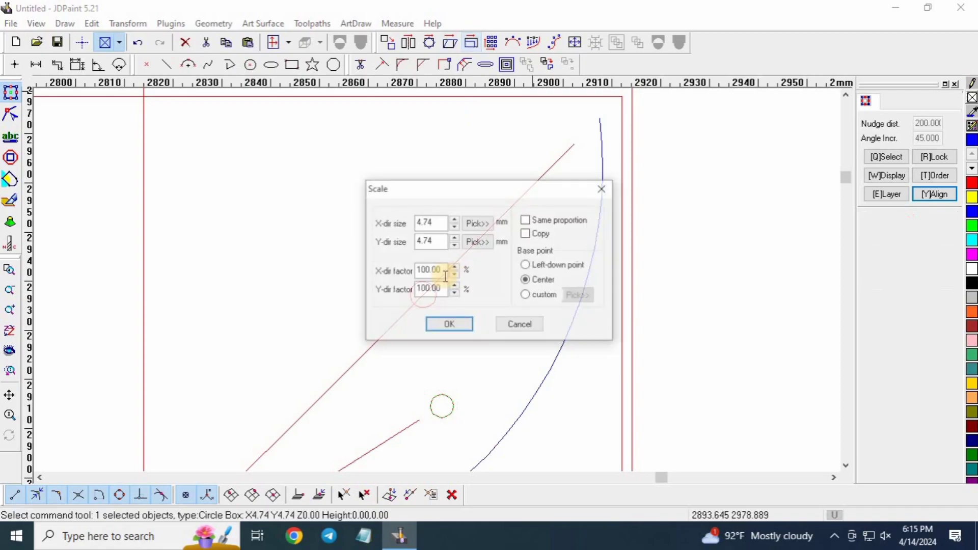
pyautogui.doubleClick(444, 221)
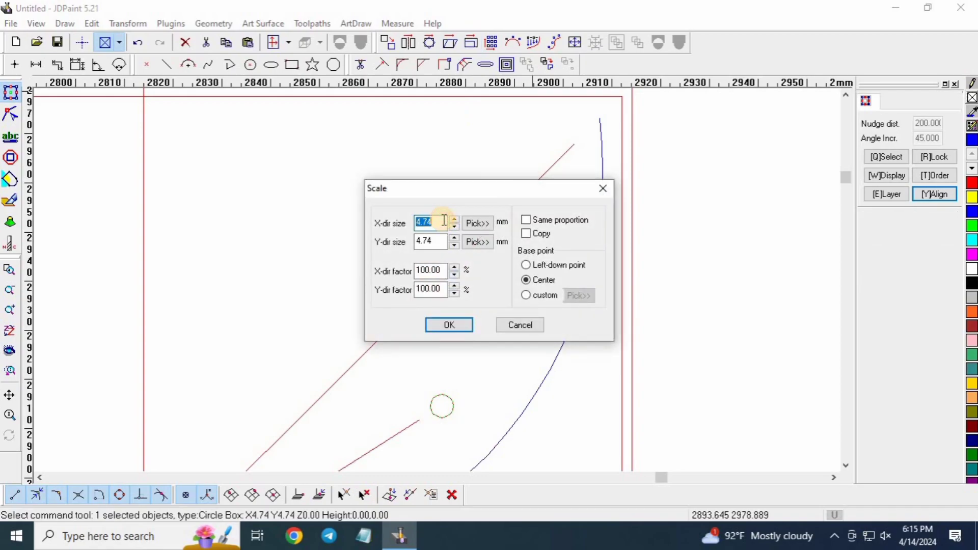
pyautogui.write('4')
pyautogui.doubleClick(436, 242)
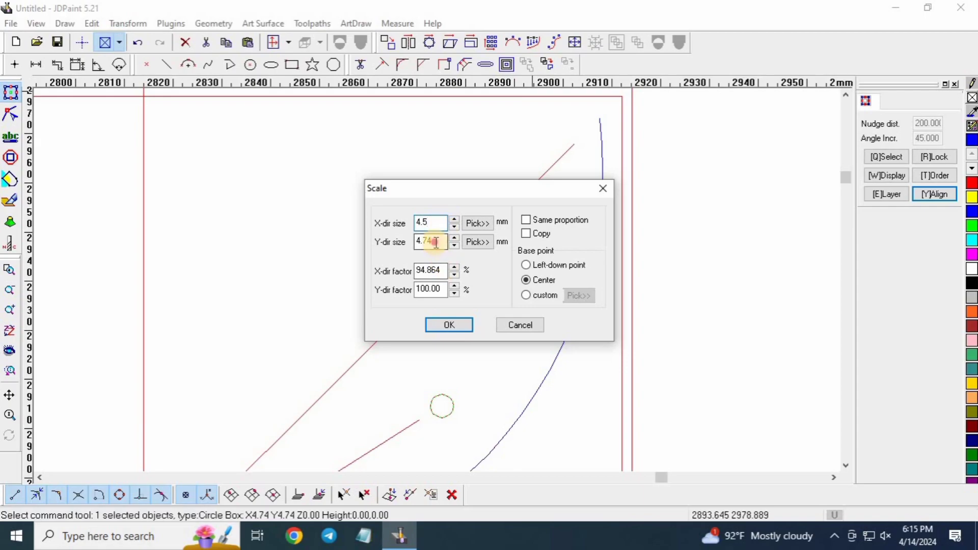
# Step: Scale the lower small circle to 4.5 mm in both X and Y about its center
pyautogui.write('4.5')
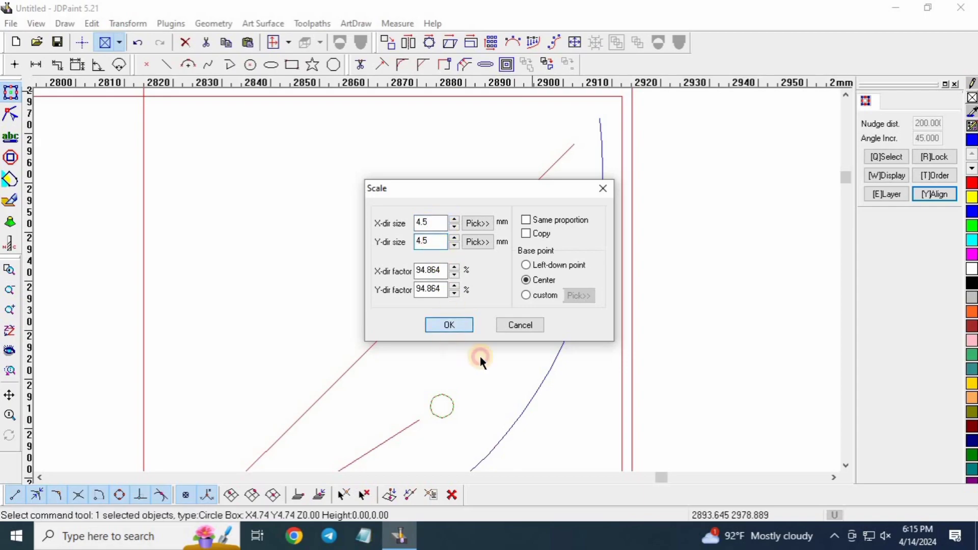
pyautogui.click(455, 327)
pyautogui.click(466, 374)
pyautogui.scroll(4, 446, 413)
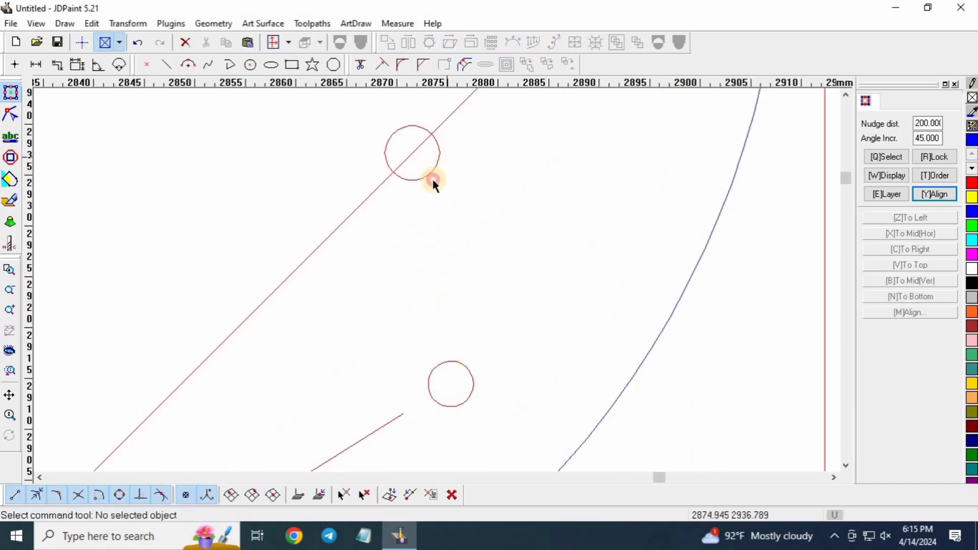
# Step: Scale the small circle on the diagonal line to 4.5 mm in both X and Y about its center
pyautogui.click(434, 181)
pyautogui.click(466, 40)
pyautogui.doubleClick(436, 222)
pyautogui.write('4.5')
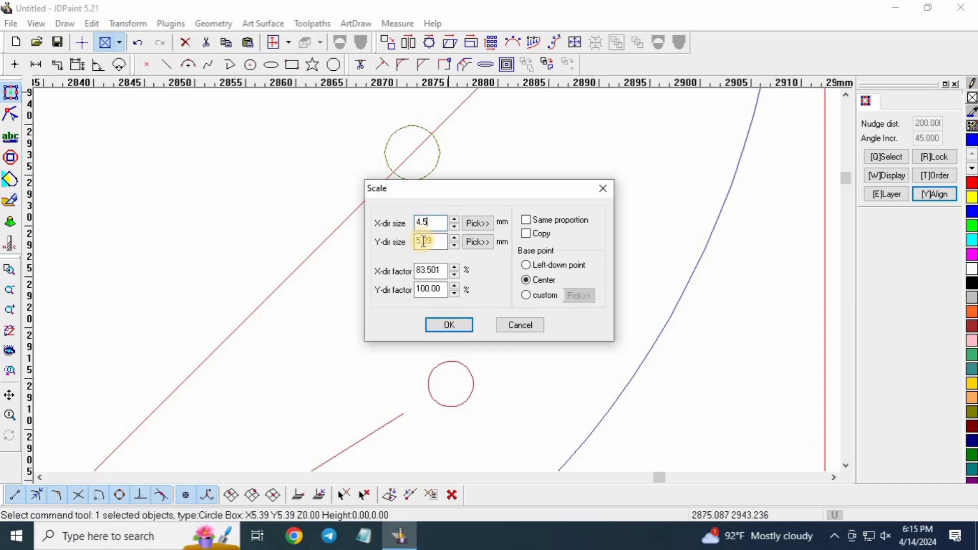
pyautogui.doubleClick(424, 241)
pyautogui.click(450, 324)
pyautogui.click(437, 335)
pyautogui.scroll(-3, 437, 337)
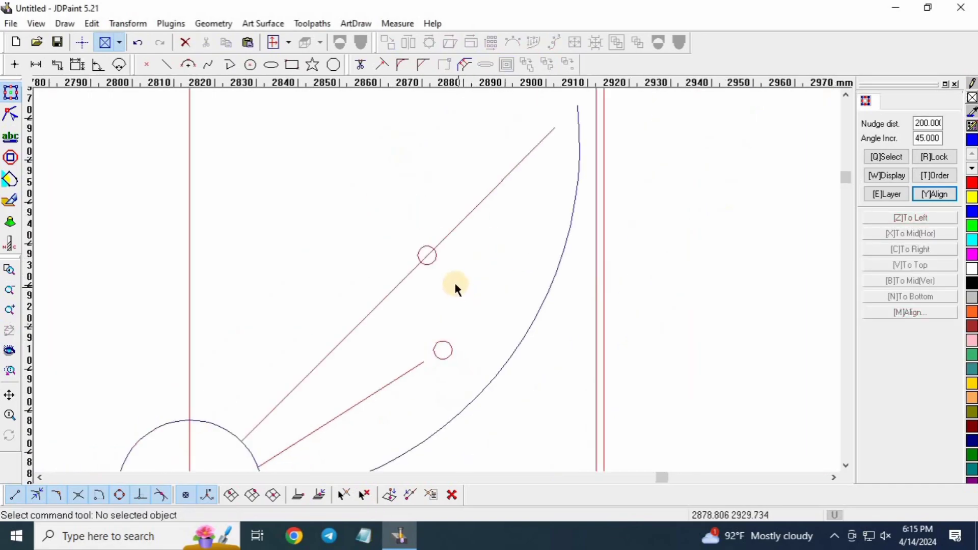
# Step: Divide the diagonal stamen line at a point just below the small circle it crosses
pyautogui.scroll(4, 420, 239)
pyautogui.scroll(-4, 457, 277)
pyautogui.scroll(3, 426, 302)
pyautogui.click(385, 289)
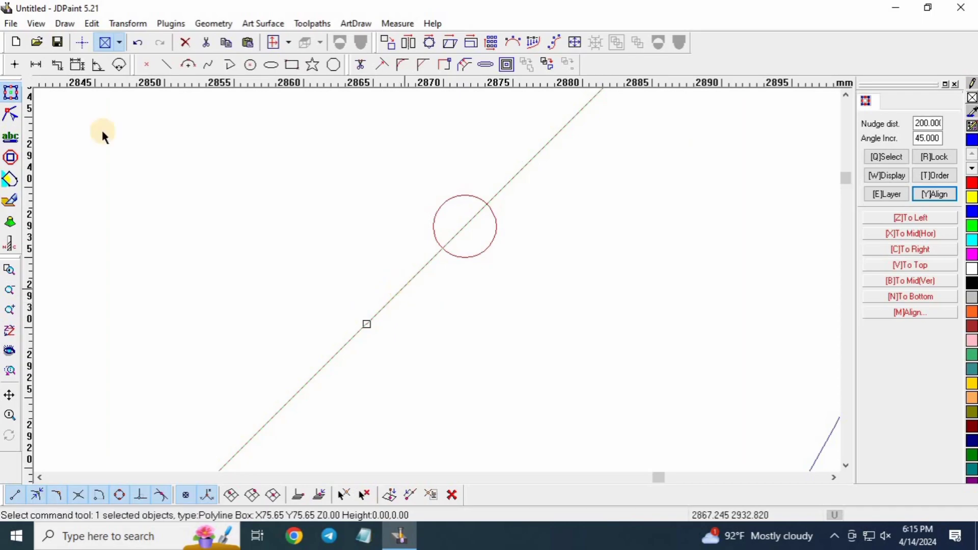
pyautogui.click(92, 23)
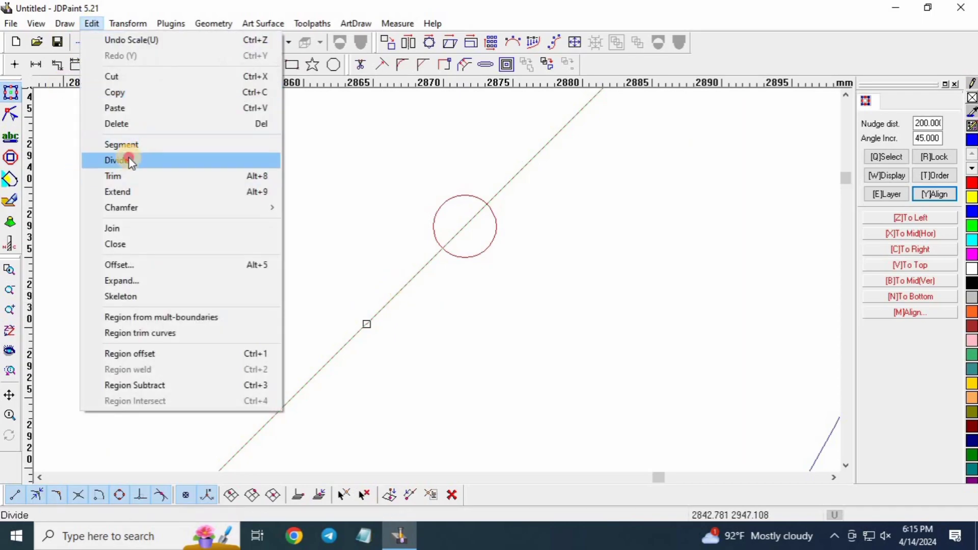
pyautogui.click(131, 160)
pyautogui.click(395, 299)
pyautogui.click(418, 273)
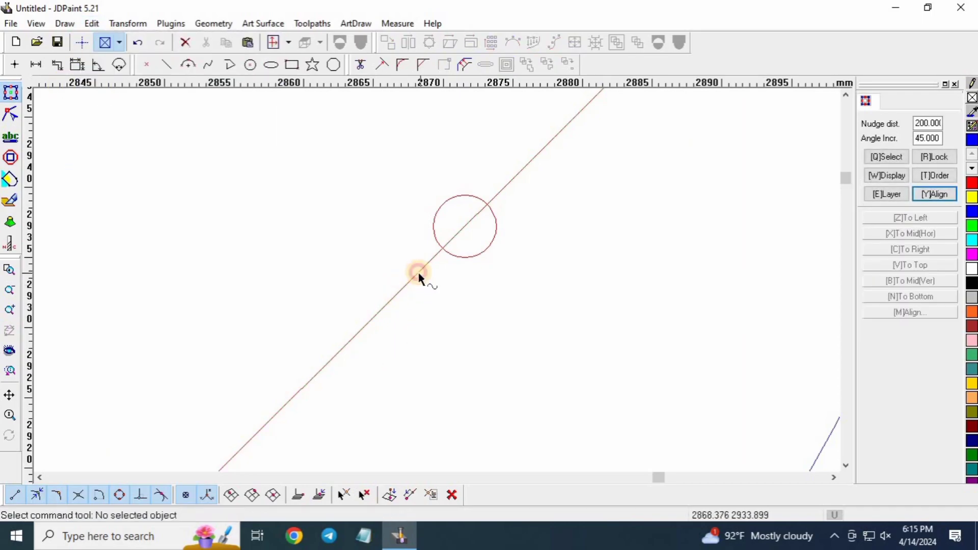
# Step: Delete the outer segment of the divided diagonal line that passes through the small circle
pyautogui.scroll(-2, 528, 201)
pyautogui.scroll(-3, 415, 321)
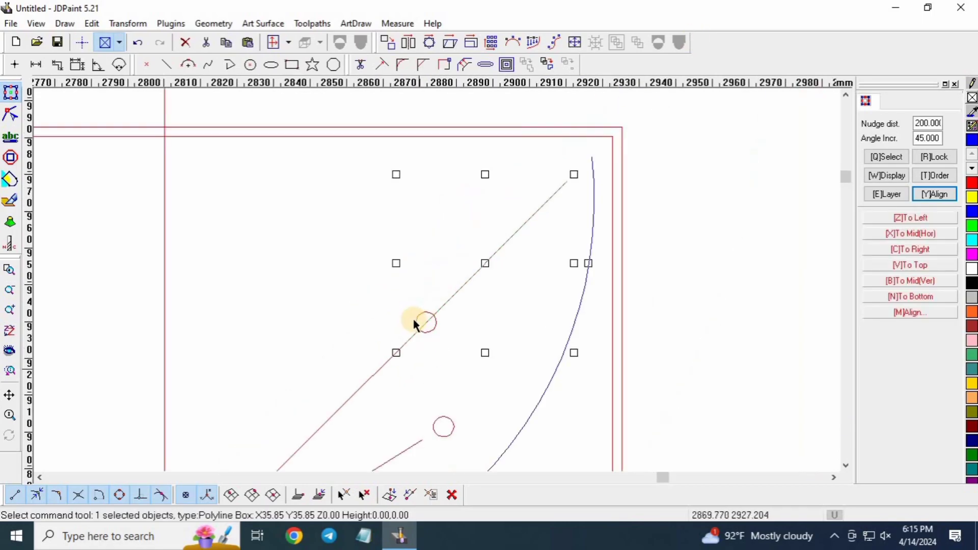
pyautogui.scroll(3, 445, 332)
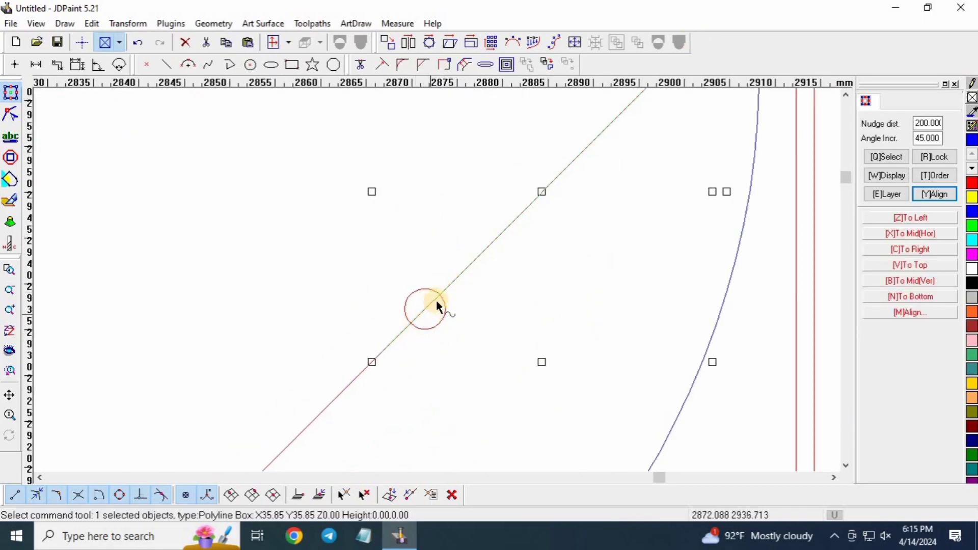
pyautogui.scroll(2, 438, 305)
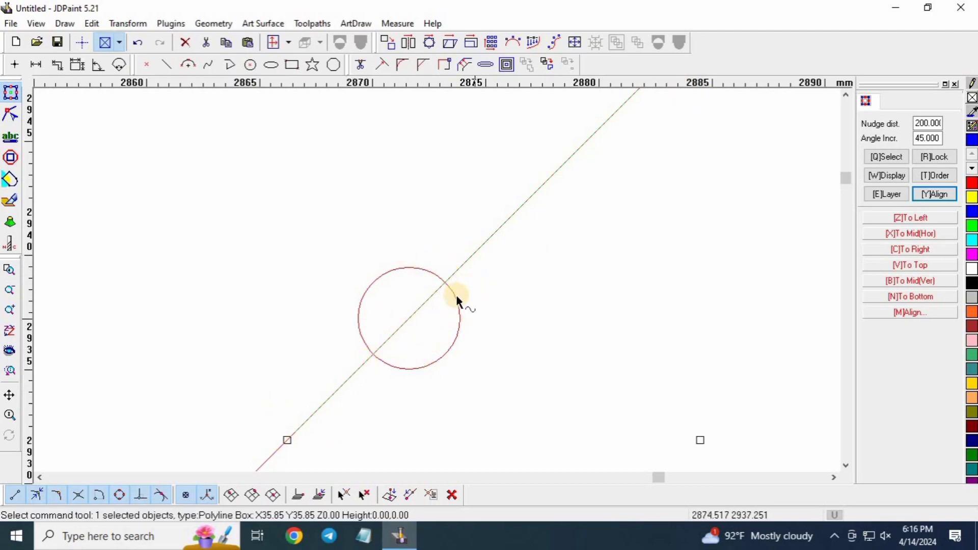
pyautogui.scroll(-3, 450, 316)
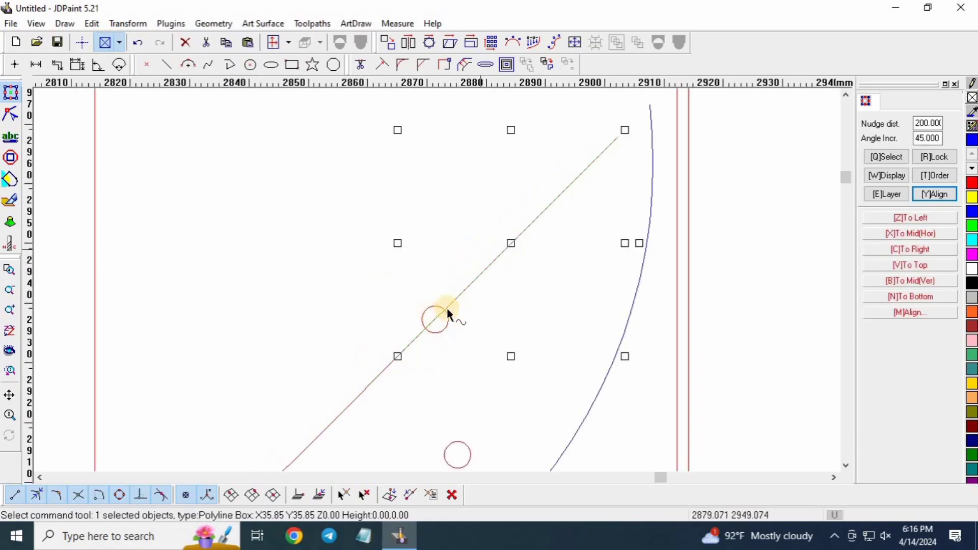
pyautogui.scroll(3, 379, 369)
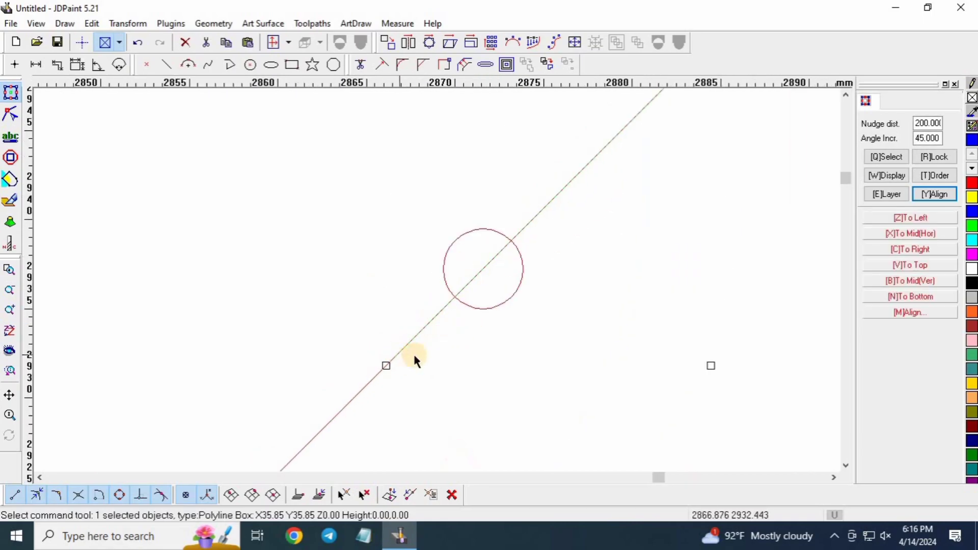
pyautogui.scroll(-3, 437, 349)
pyautogui.moveTo(616, 184); pyautogui.dragTo(504, 221)
pyautogui.press('Delete')
pyautogui.rightClick(559, 232)
pyautogui.click(497, 225)
pyautogui.scroll(-4, 504, 207)
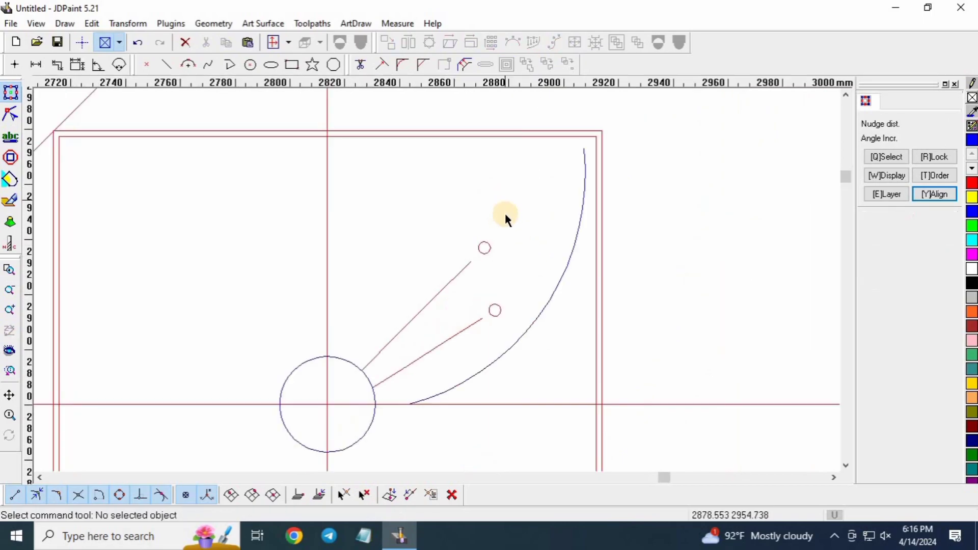
# Step: Nudge the long diagonal construction line 200 mm to the right so it passes through the hub circle's center
pyautogui.scroll(2, 497, 306)
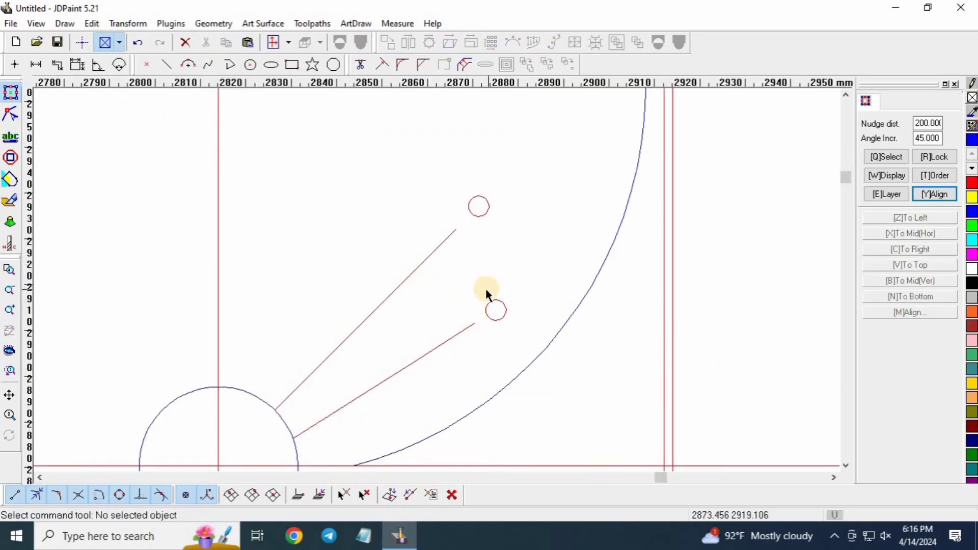
pyautogui.scroll(-2, 484, 301)
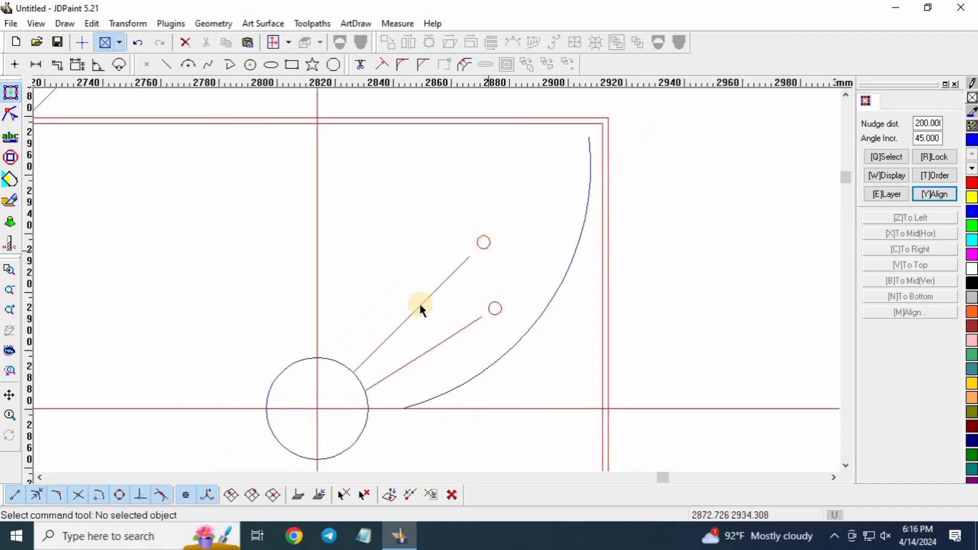
pyautogui.scroll(-3, 420, 310)
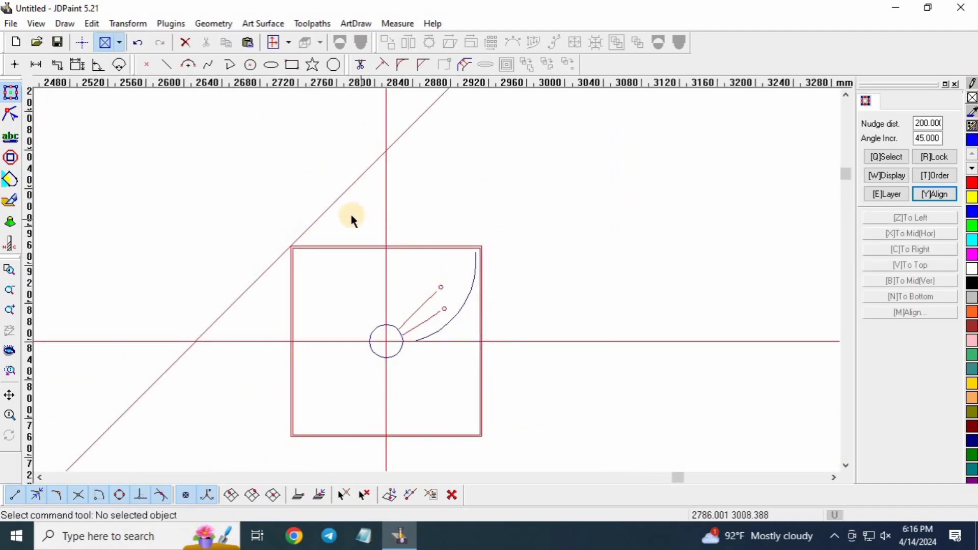
pyautogui.scroll(2, 356, 204)
pyautogui.click(286, 231)
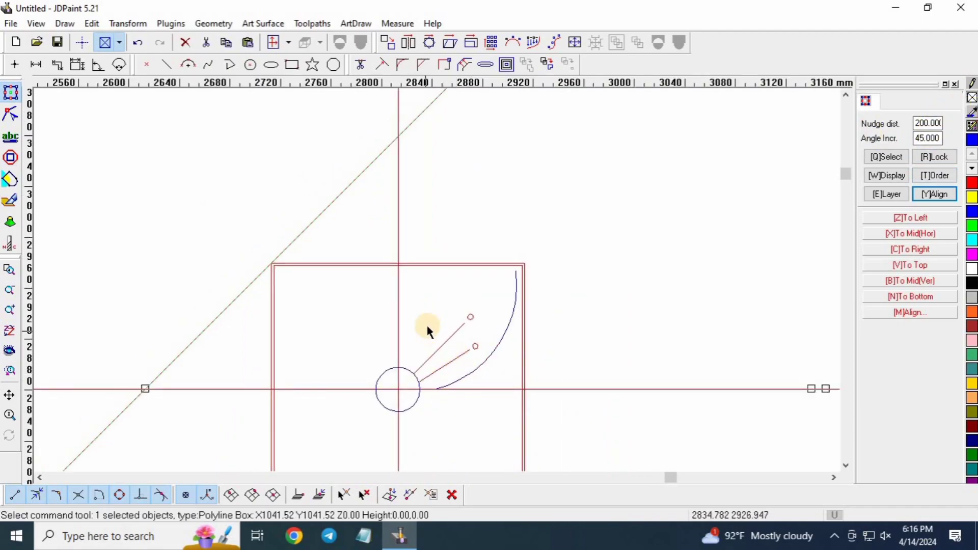
pyautogui.press('Right')
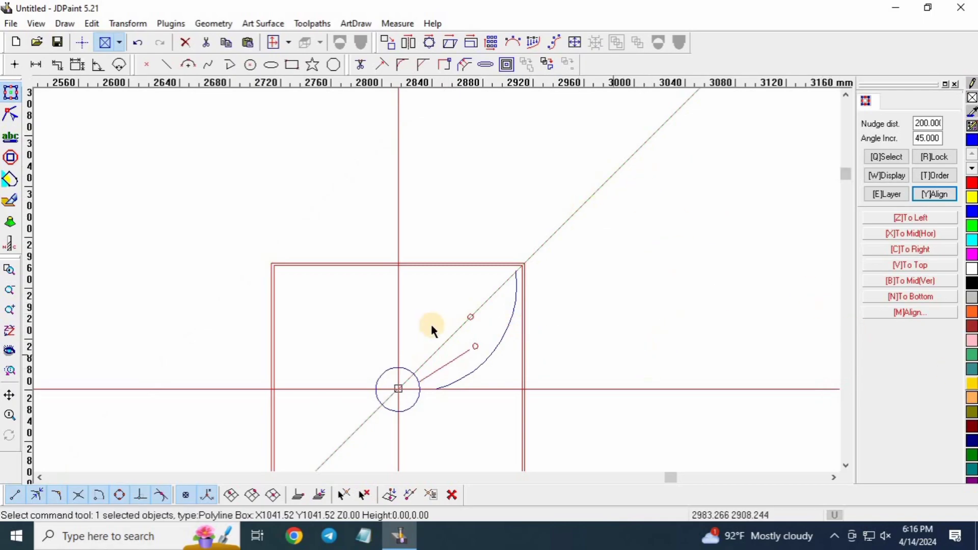
pyautogui.scroll(2, 479, 346)
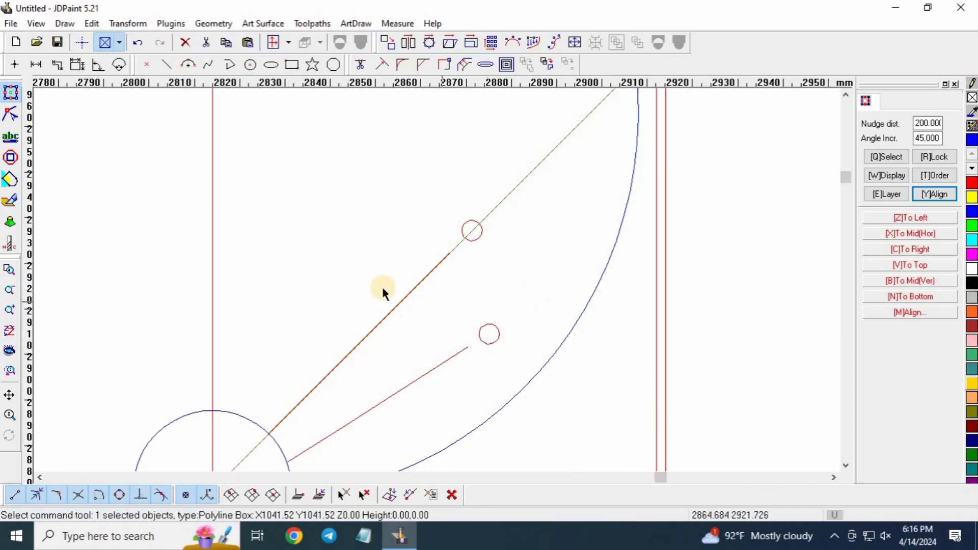
pyautogui.scroll(-1, 439, 320)
pyautogui.scroll(1, 439, 319)
# Step: Mirror a copy of the petal arc, the lower stamen line and its circle across the 45° diagonal construction line
pyautogui.moveTo(530, 288); pyautogui.dragTo(388, 364)
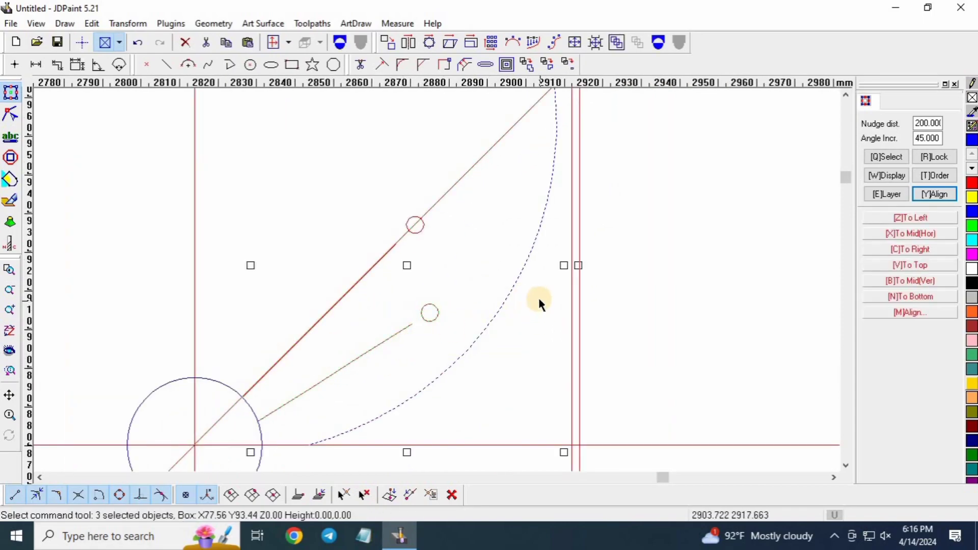
pyautogui.moveTo(546, 282); pyautogui.dragTo(395, 381)
pyautogui.scroll(-1, 397, 300)
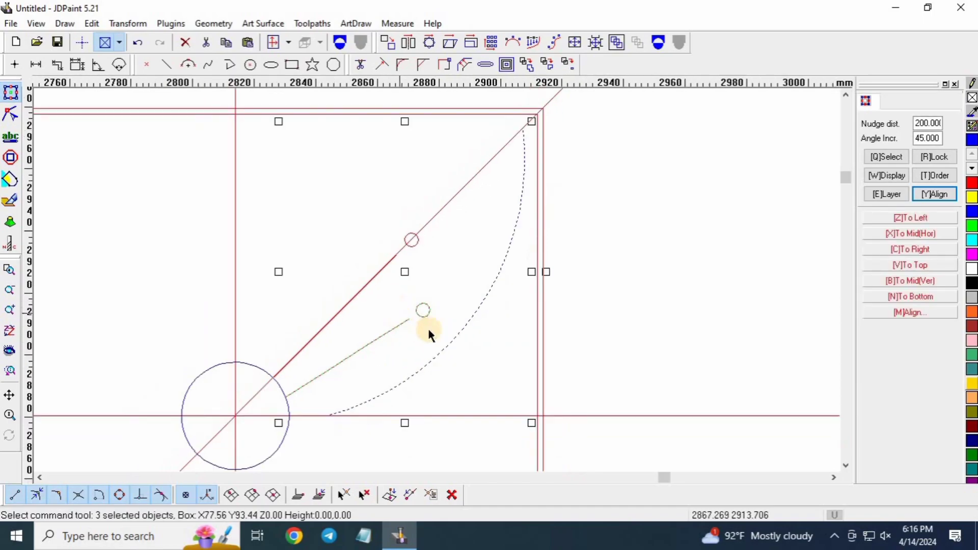
pyautogui.scroll(-2, 407, 339)
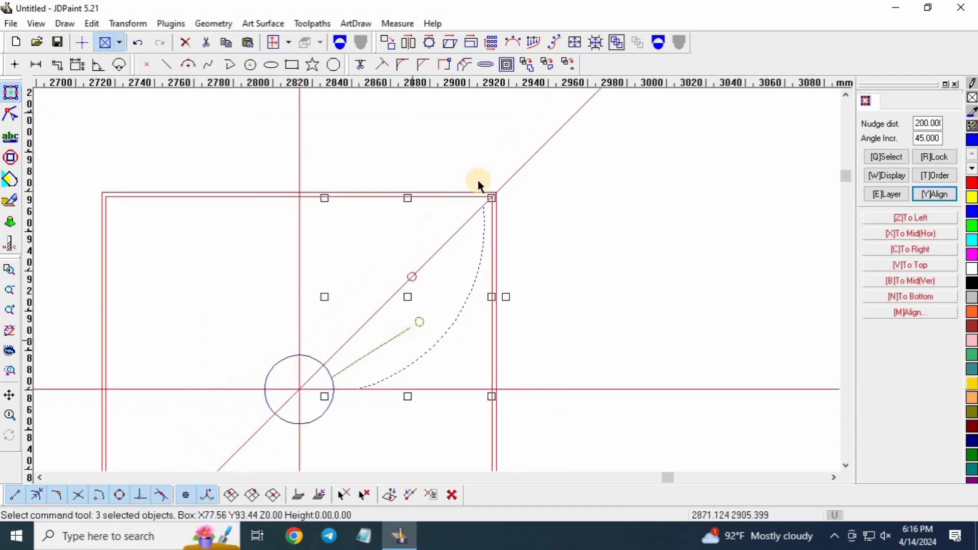
pyautogui.click(409, 42)
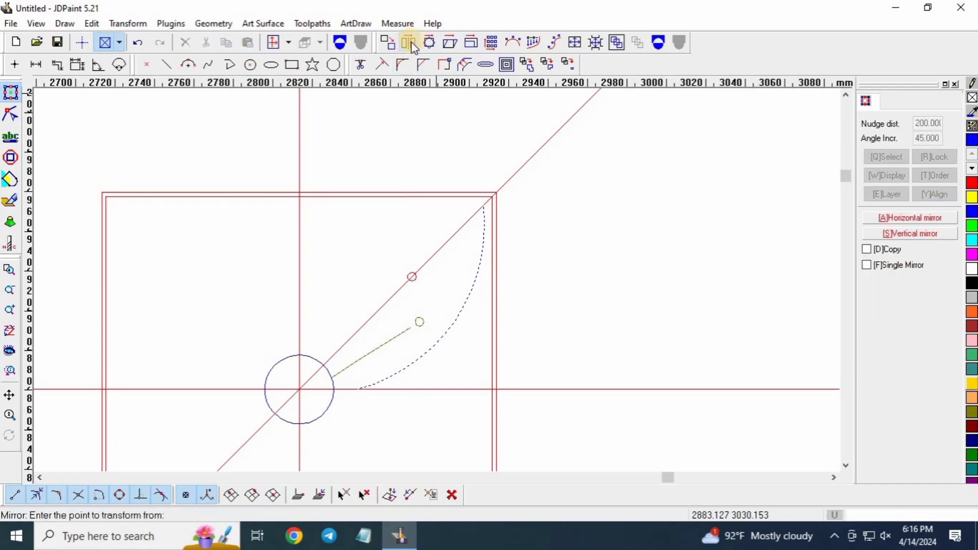
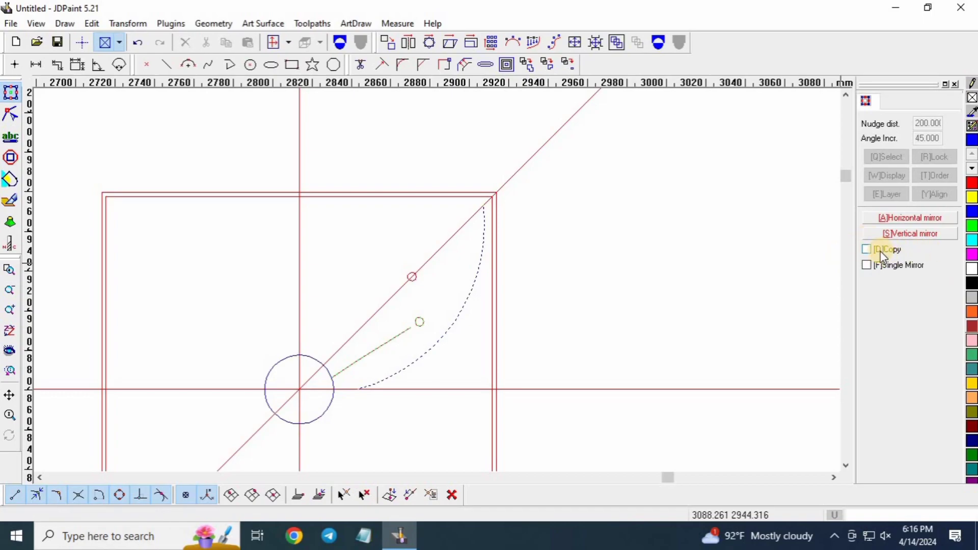
pyautogui.click(867, 249)
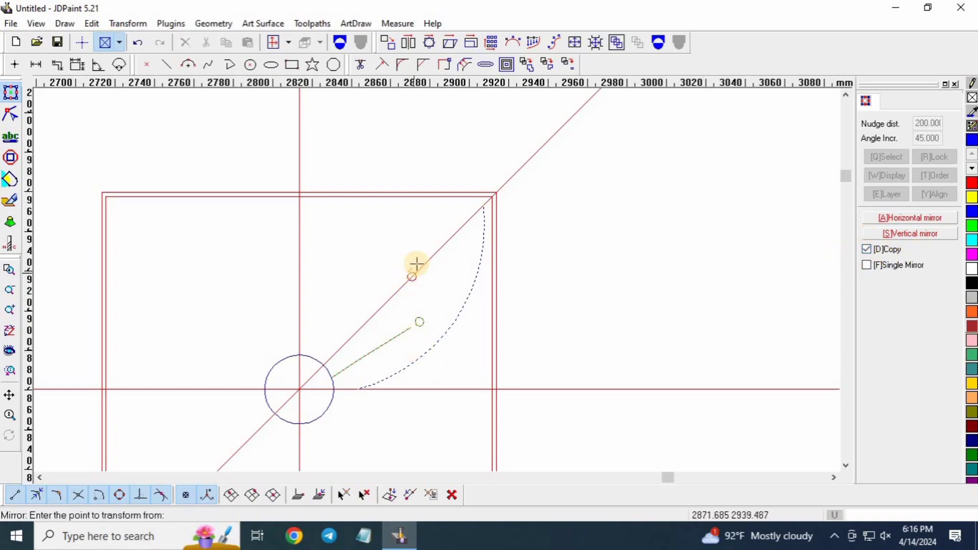
pyautogui.scroll(-3, 408, 270)
pyautogui.scroll(-2, 399, 277)
pyautogui.scroll(6, 326, 372)
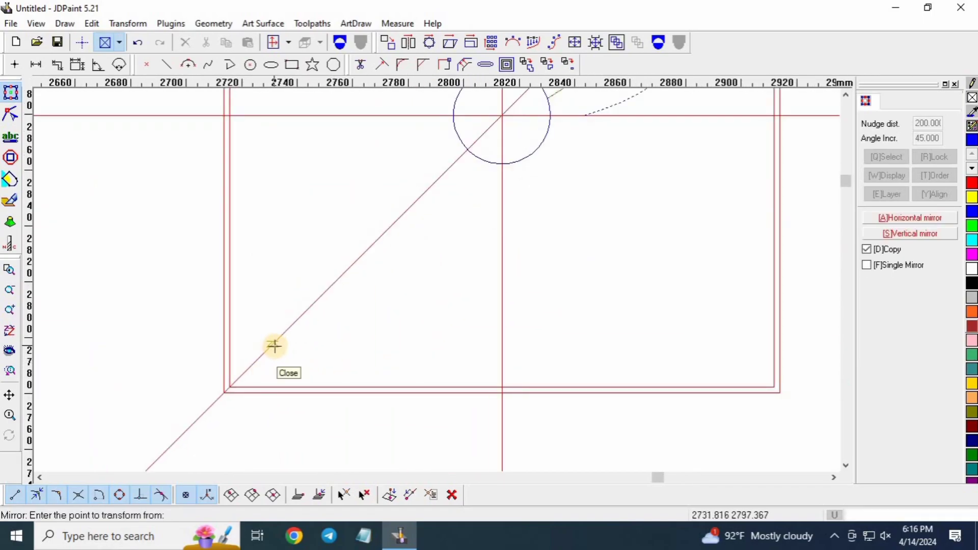
pyautogui.click(275, 346)
pyautogui.scroll(-4, 252, 380)
pyautogui.scroll(-1, 389, 253)
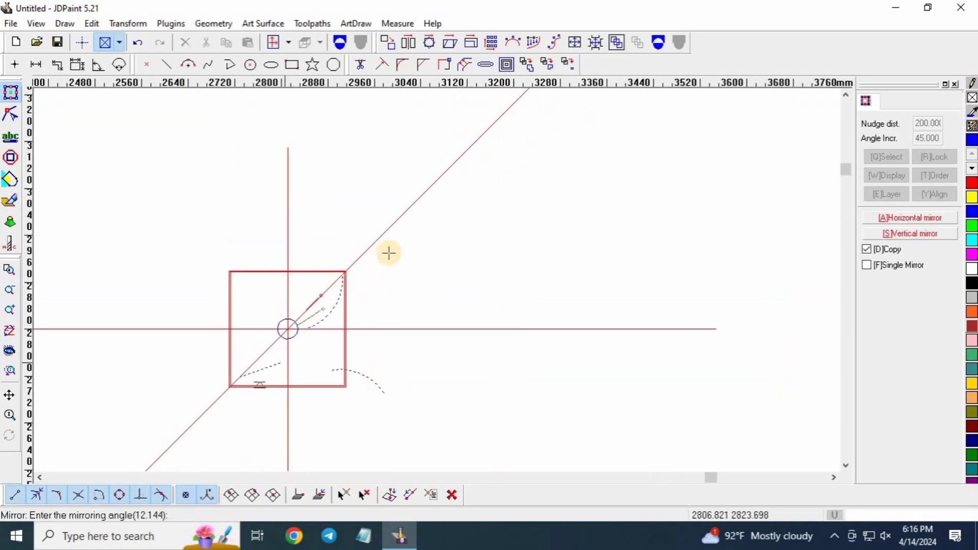
pyautogui.scroll(3, 401, 220)
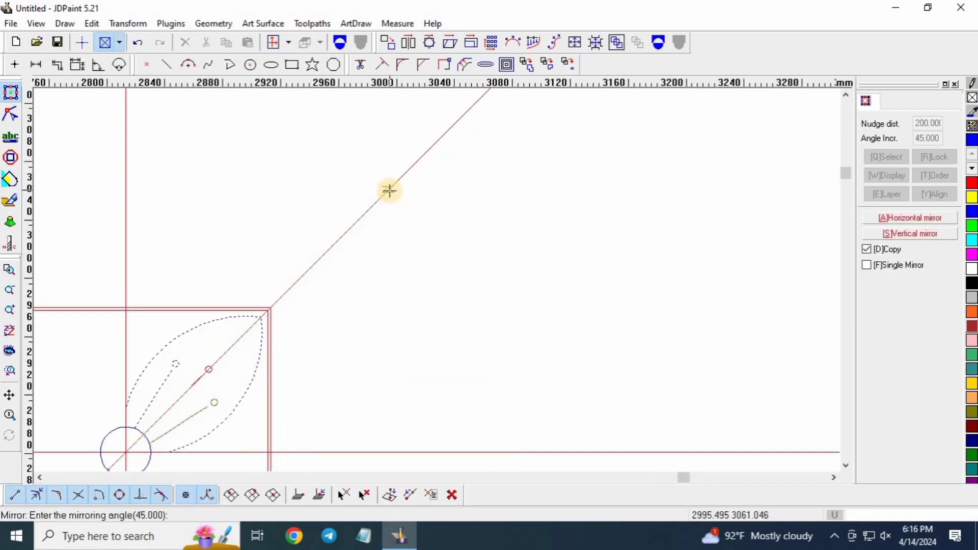
pyautogui.click(390, 190)
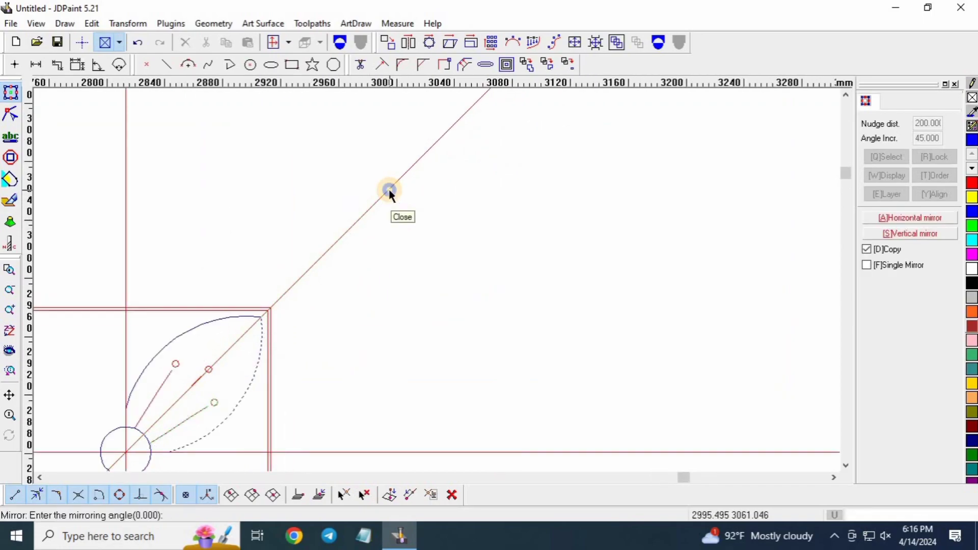
pyautogui.click(481, 274)
# Step: Delete the long diagonal construction line running through the petal and the hub circle
pyautogui.scroll(-6, 479, 272)
pyautogui.scroll(8, 390, 347)
pyautogui.scroll(3, 473, 231)
pyautogui.scroll(-4, 241, 345)
pyautogui.click(439, 223)
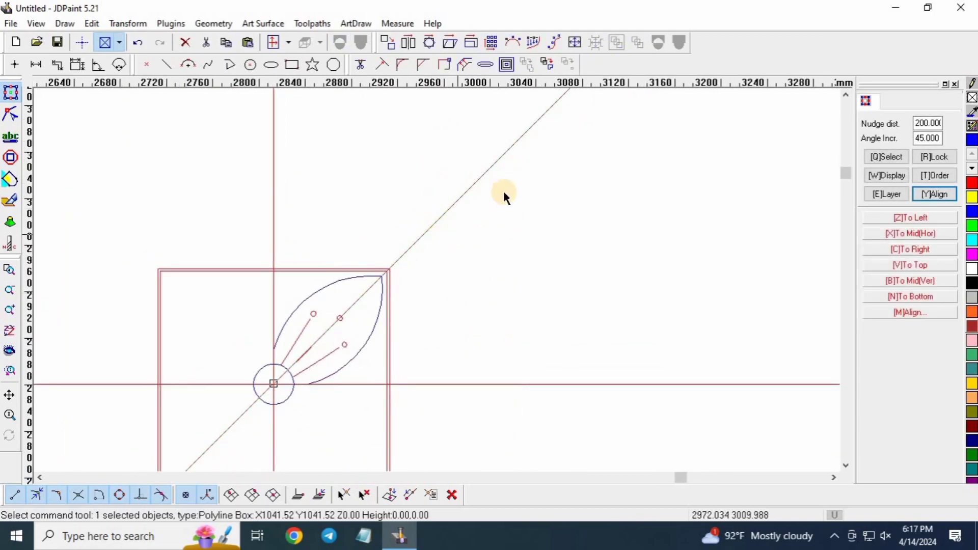
pyautogui.press('Delete')
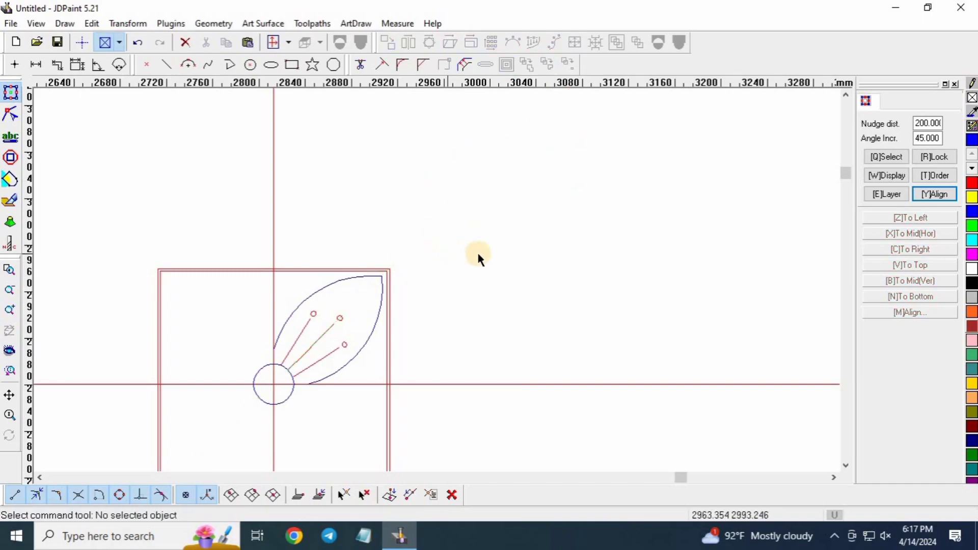
pyautogui.scroll(1, 351, 326)
pyautogui.scroll(3, 273, 301)
pyautogui.scroll(3, 514, 236)
pyautogui.scroll(-4, 472, 234)
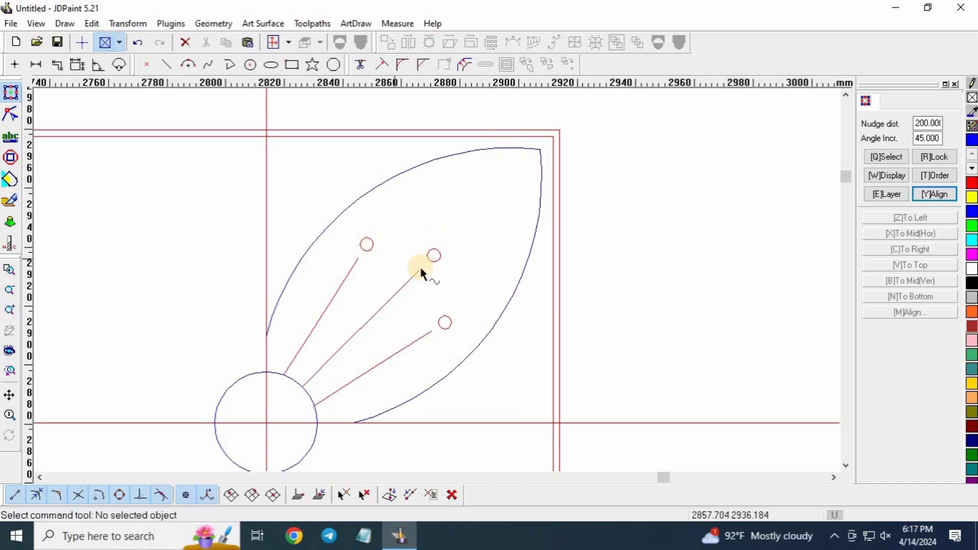
pyautogui.scroll(-2, 372, 268)
pyautogui.moveTo(452, 204); pyautogui.dragTo(343, 332)
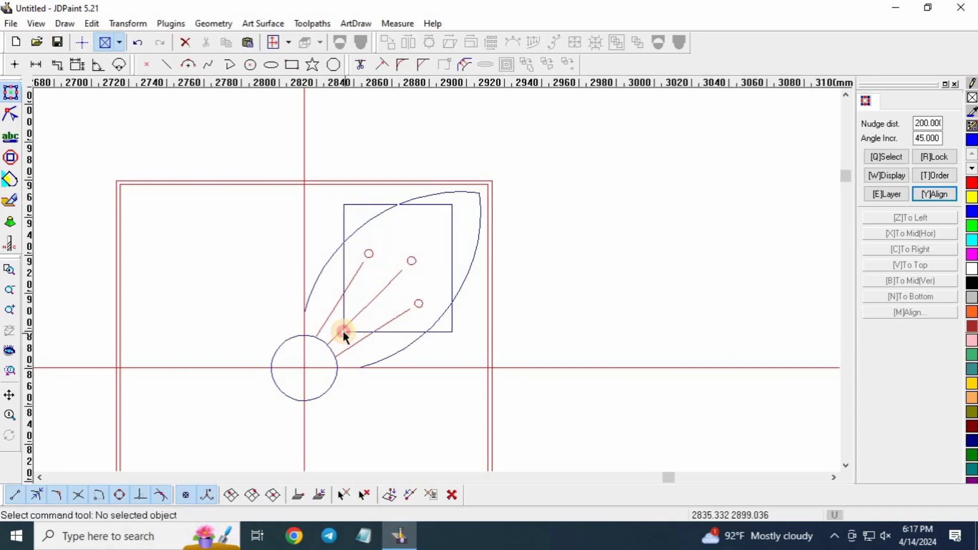
pyautogui.moveTo(472, 199); pyautogui.dragTo(346, 330)
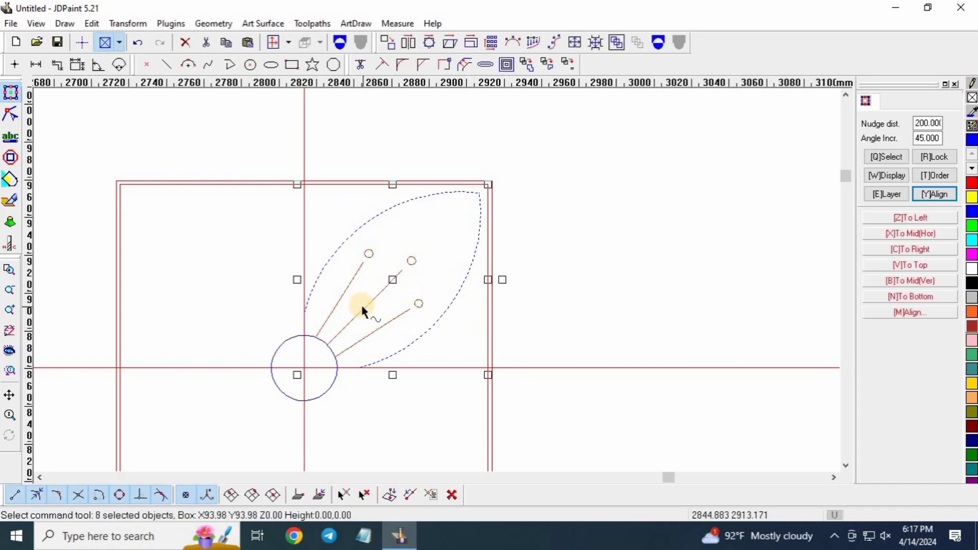
pyautogui.click(481, 193)
# Step: Join the two petal arcs at the tip into a single curve using Auto-join
pyautogui.scroll(2, 481, 193)
pyautogui.moveTo(472, 193); pyautogui.dragTo(442, 254)
pyautogui.moveTo(480, 226); pyautogui.dragTo(429, 305)
pyautogui.scroll(-2, 344, 219)
pyautogui.scroll(2, 426, 229)
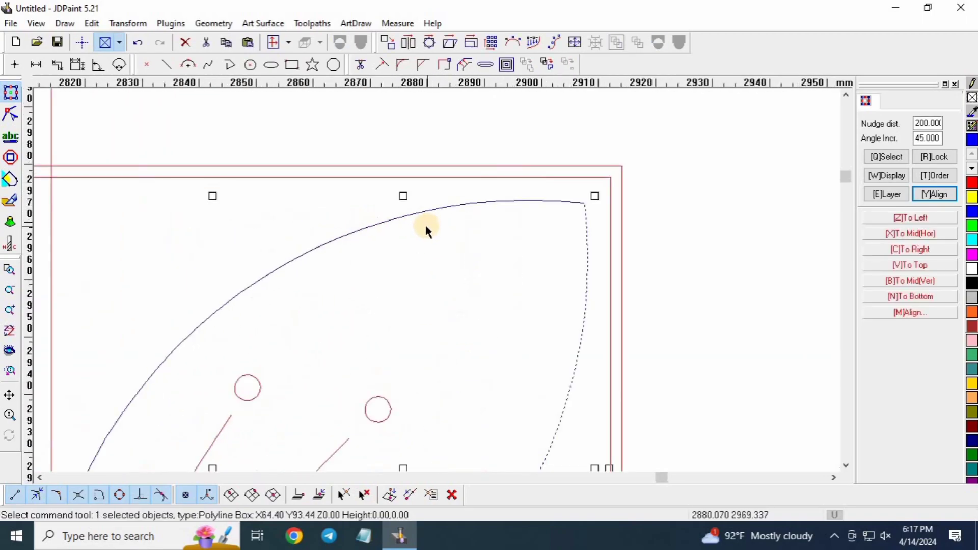
pyautogui.moveTo(522, 192); pyautogui.dragTo(521, 271)
pyautogui.moveTo(591, 225); pyautogui.dragTo(552, 269)
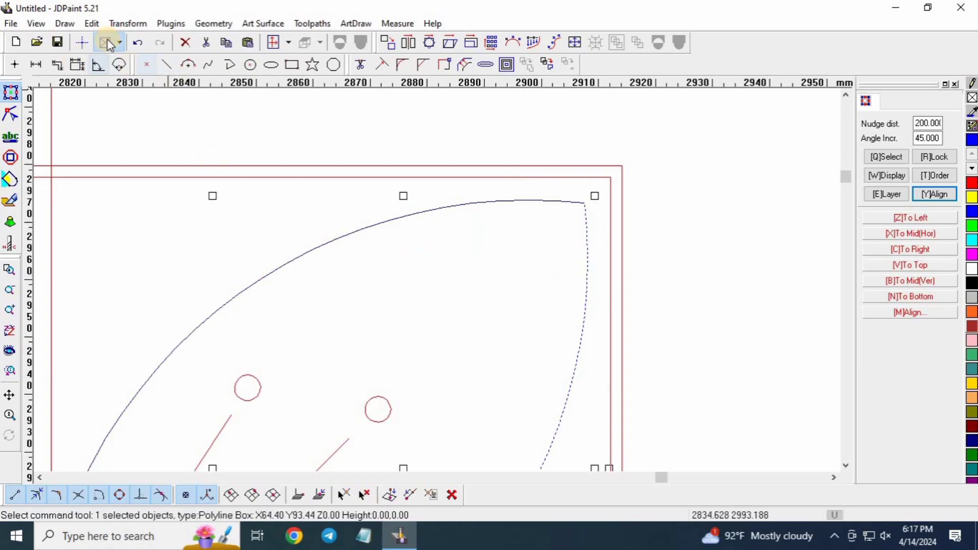
pyautogui.click(91, 23)
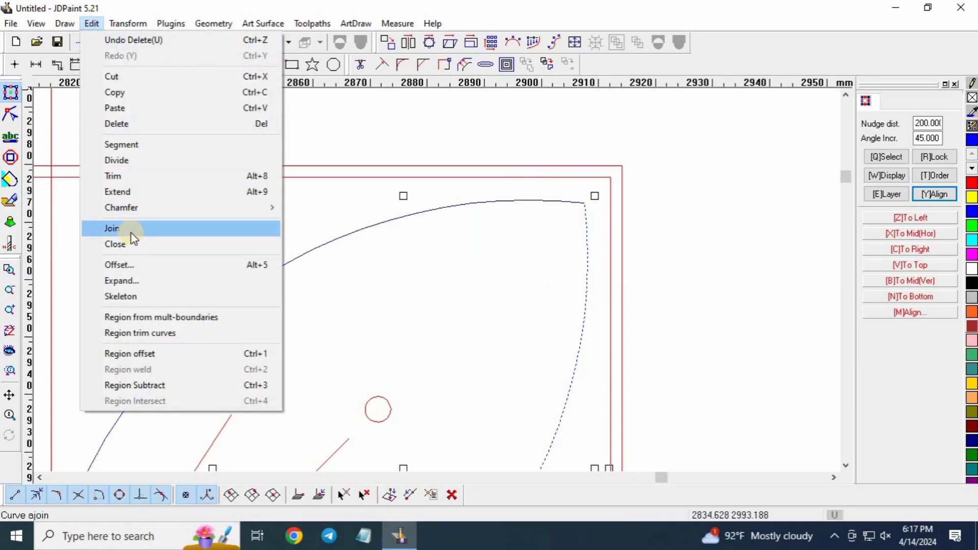
pyautogui.click(132, 233)
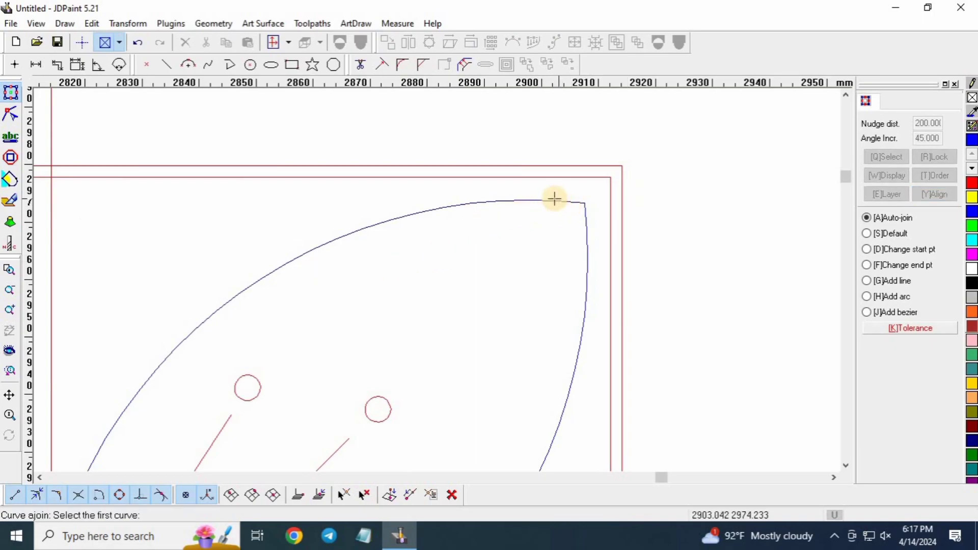
pyautogui.click(574, 201)
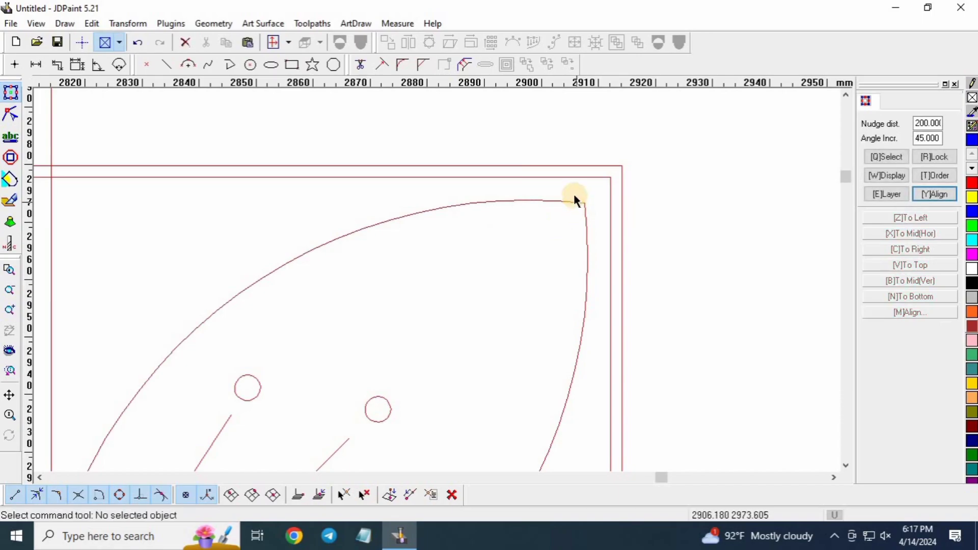
pyautogui.click(510, 200)
pyautogui.moveTo(599, 284); pyautogui.dragTo(476, 331)
pyautogui.click(479, 271)
# Step: Polar-array the petal with its stamen lines and circles about the hub circle's center, using an angle step of 360/4 and 4 arrays
pyautogui.scroll(-5, 396, 242)
pyautogui.scroll(3, 337, 353)
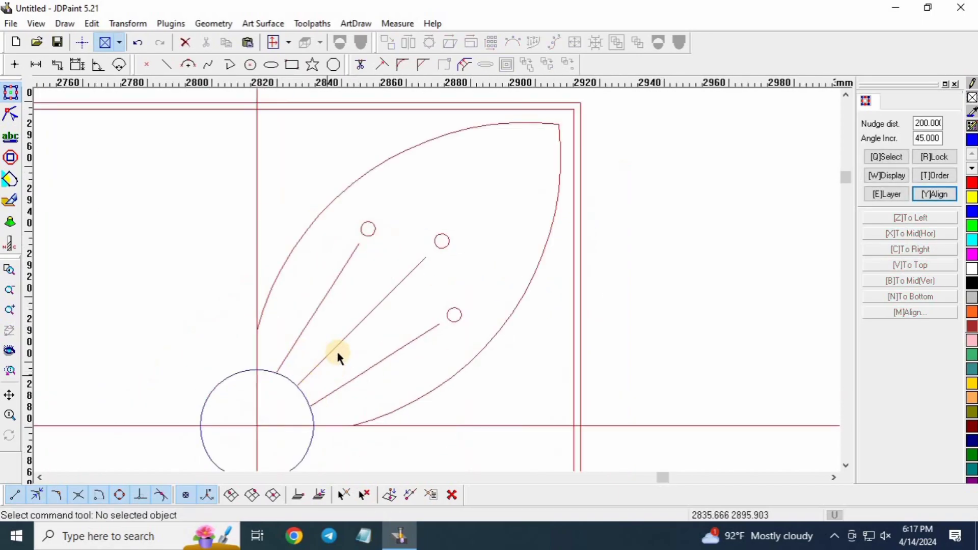
pyautogui.scroll(-2, 458, 284)
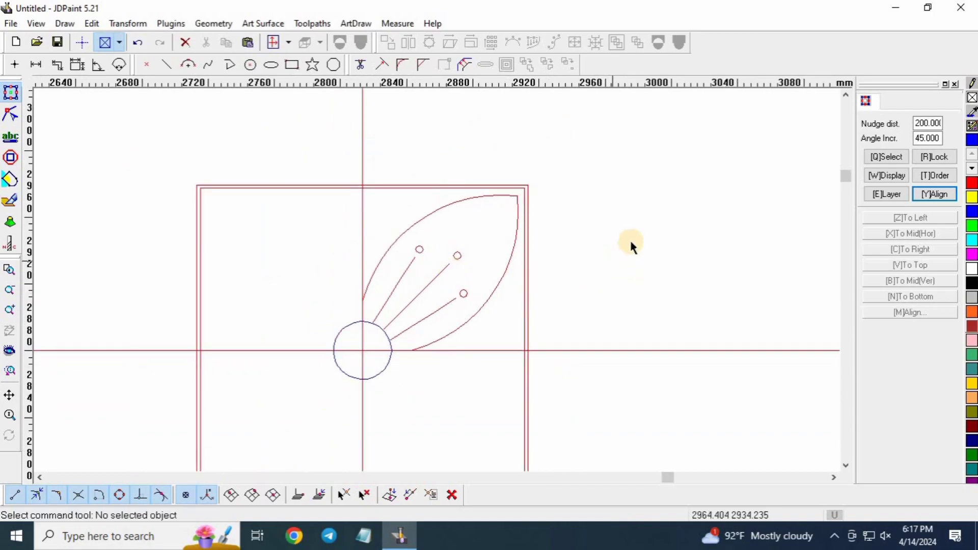
pyautogui.scroll(2, 485, 214)
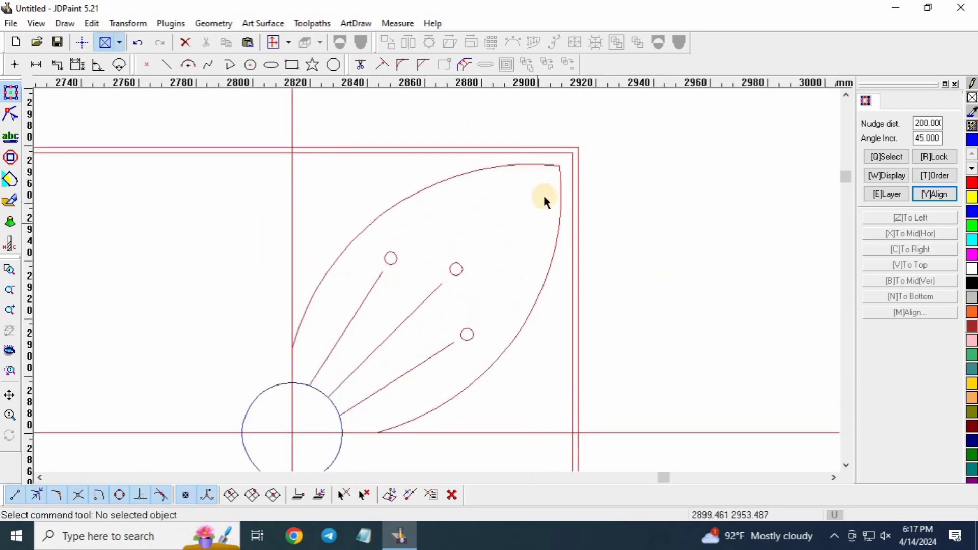
pyautogui.moveTo(541, 174); pyautogui.dragTo(341, 383)
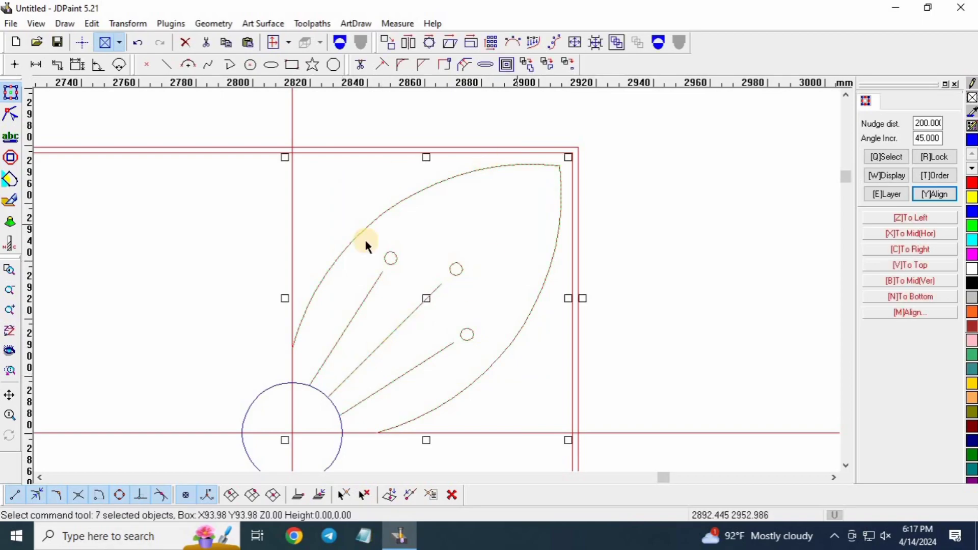
pyautogui.scroll(-2, 343, 220)
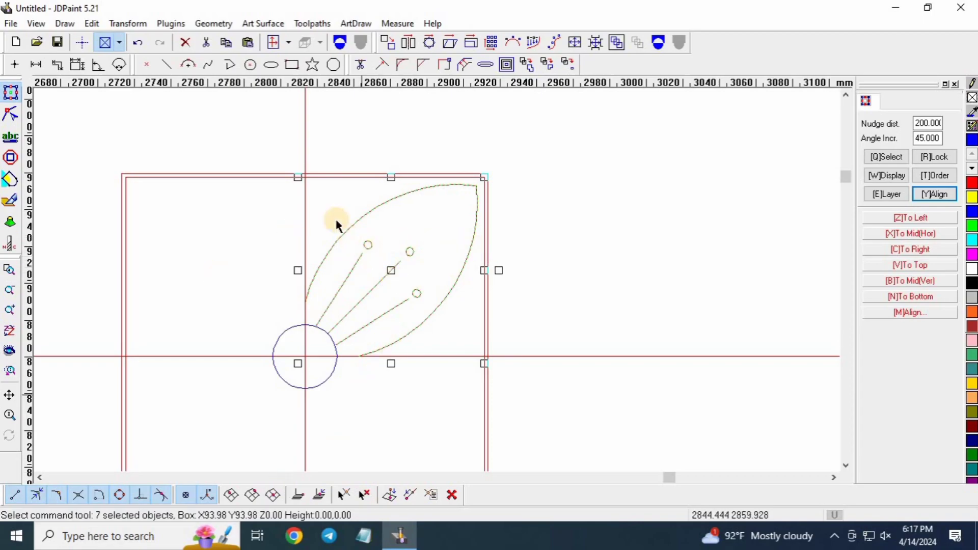
pyautogui.scroll(-2, 514, 169)
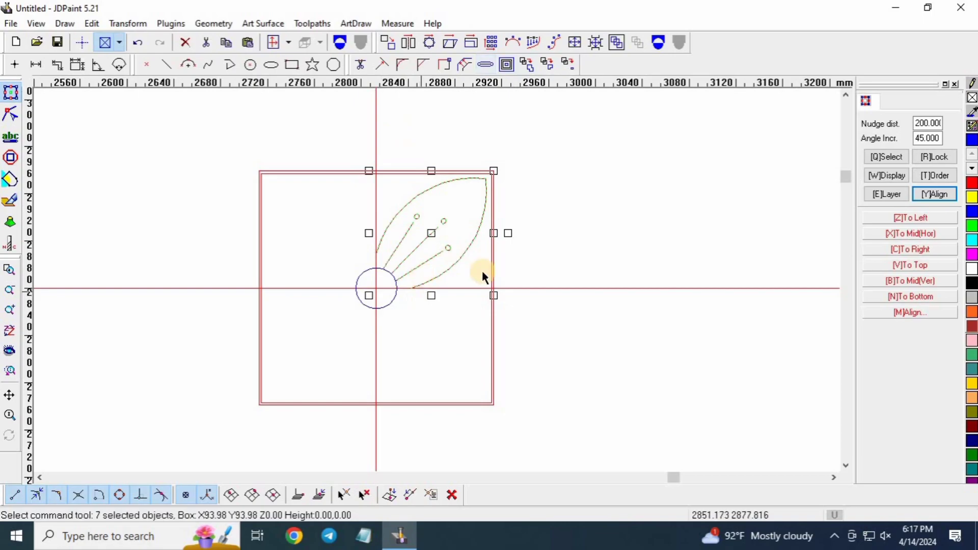
pyautogui.click(514, 43)
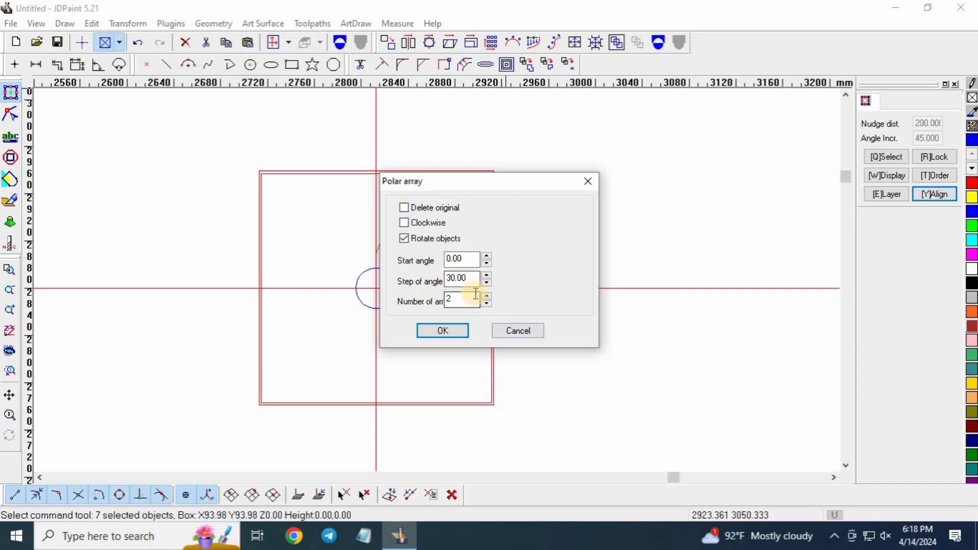
pyautogui.doubleClick(472, 278)
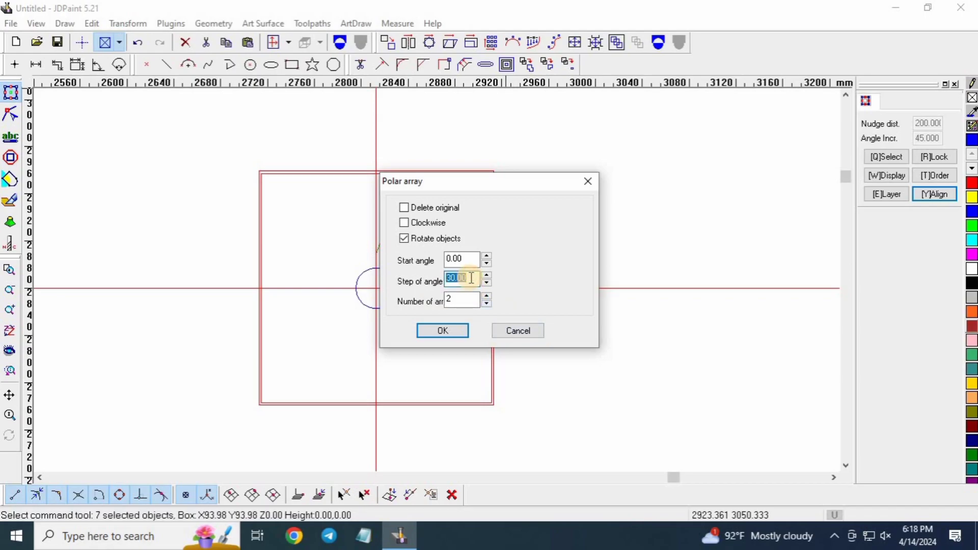
pyautogui.write('360/4')
pyautogui.doubleClick(467, 302)
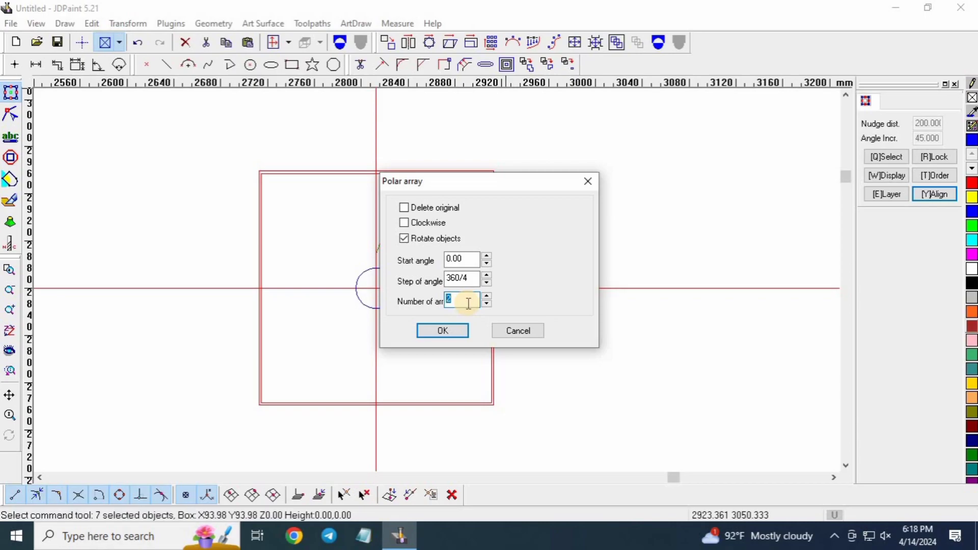
pyautogui.write('4')
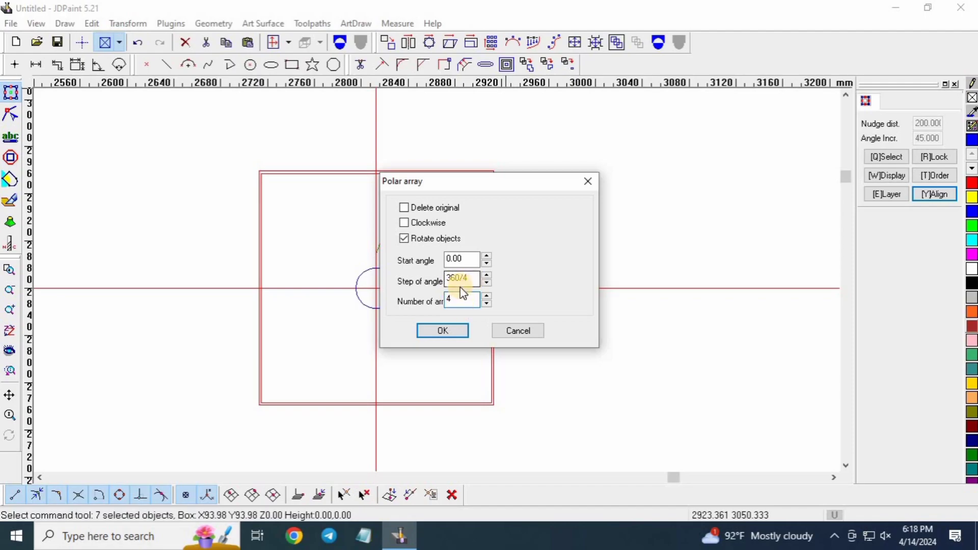
pyautogui.click(452, 299)
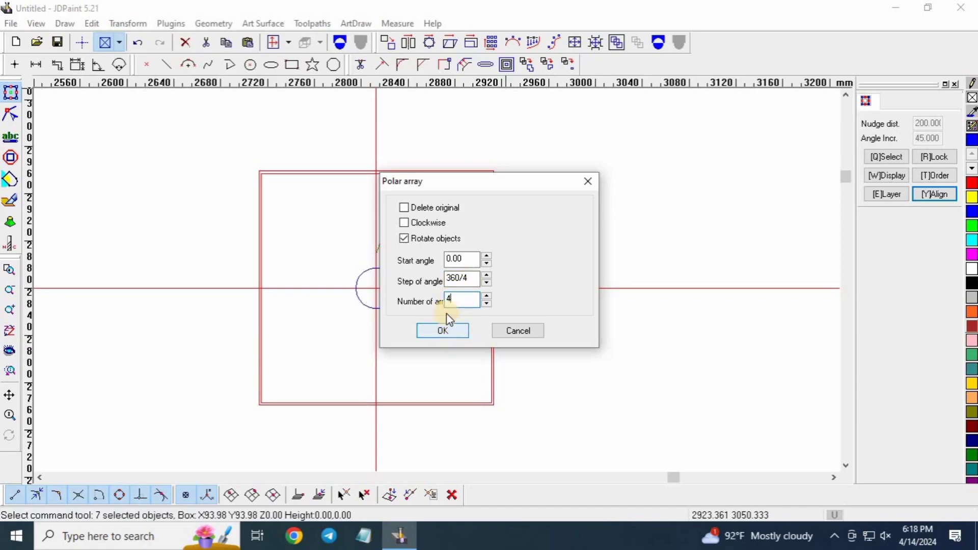
pyautogui.click(454, 332)
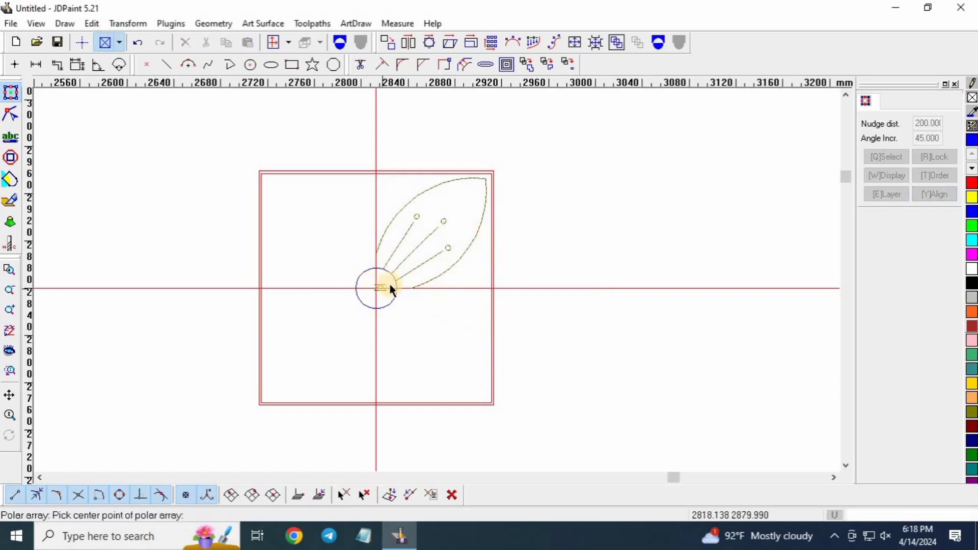
pyautogui.scroll(5, 379, 293)
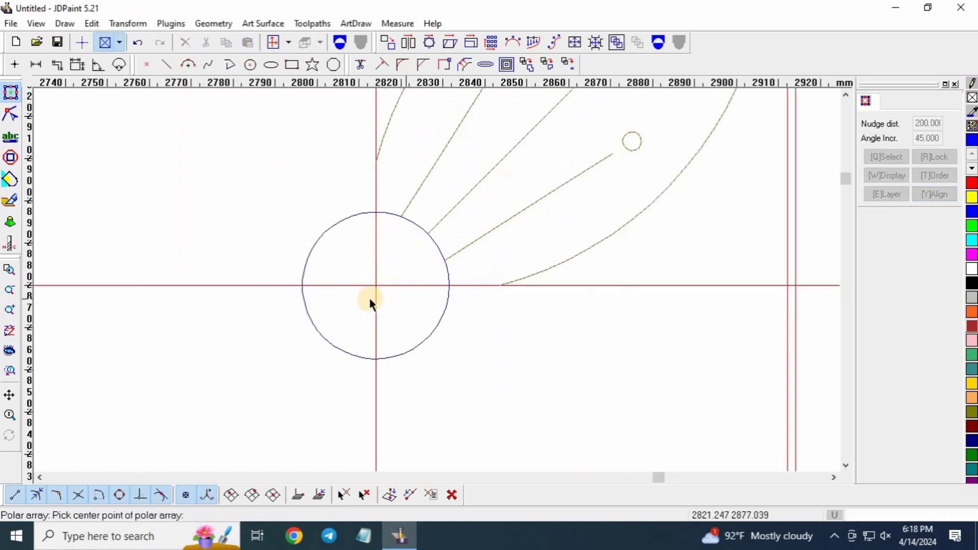
pyautogui.scroll(-3, 402, 310)
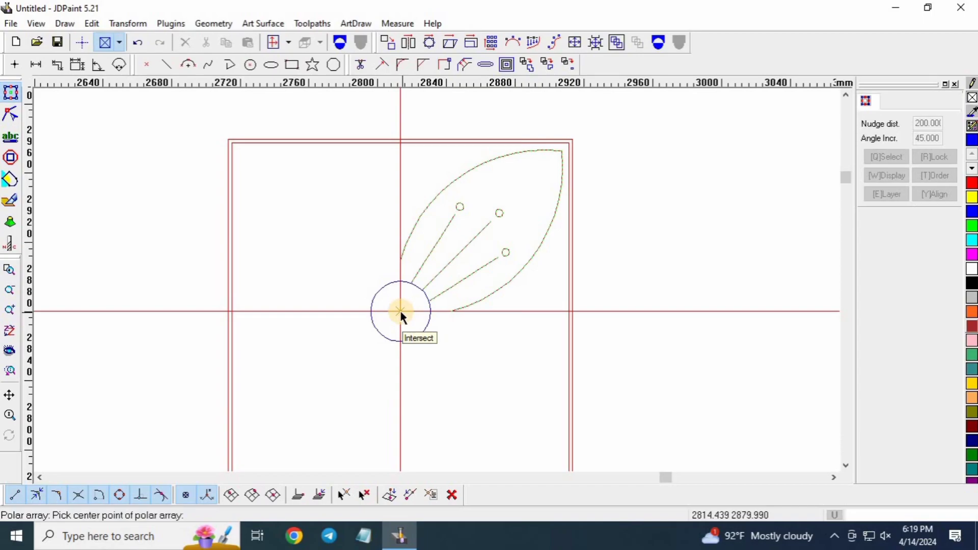
pyautogui.click(400, 311)
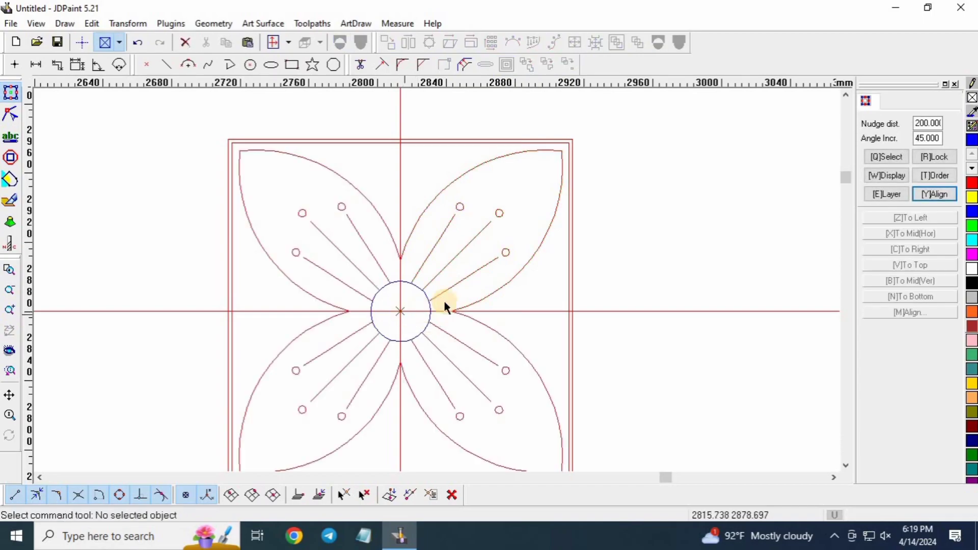
# Step: Compare the four-petal motif in the square frame with the traced flower on the reference pattern image
pyautogui.scroll(-2, 332, 239)
pyautogui.scroll(3, 362, 301)
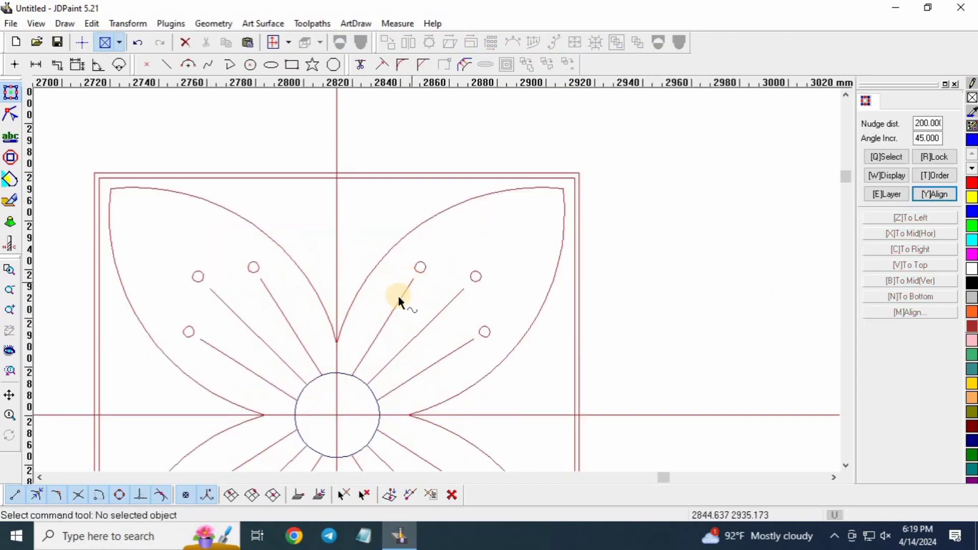
pyautogui.scroll(-2, 504, 239)
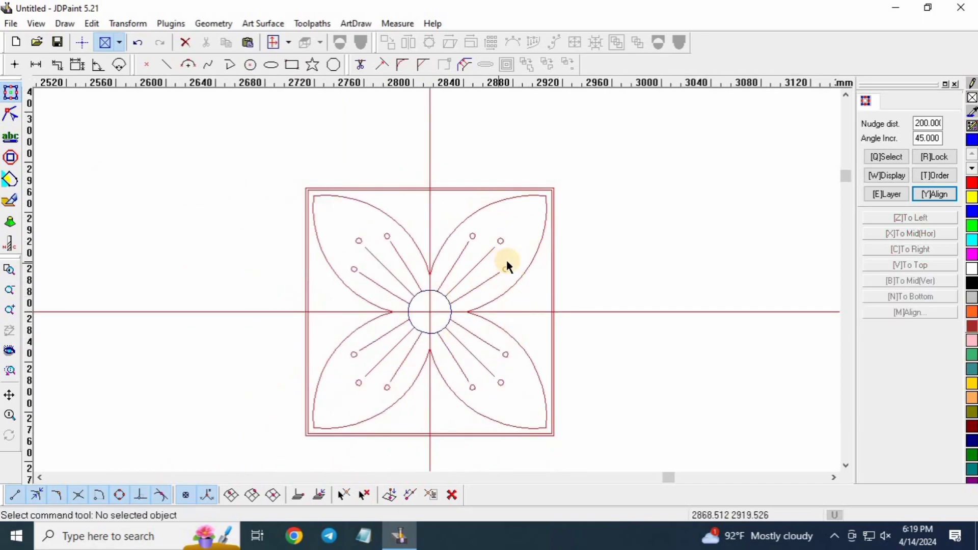
pyautogui.scroll(-2, 471, 327)
pyautogui.scroll(2, 483, 313)
pyautogui.scroll(-2, 547, 341)
pyautogui.scroll(-3, 479, 341)
pyautogui.scroll(3, 306, 286)
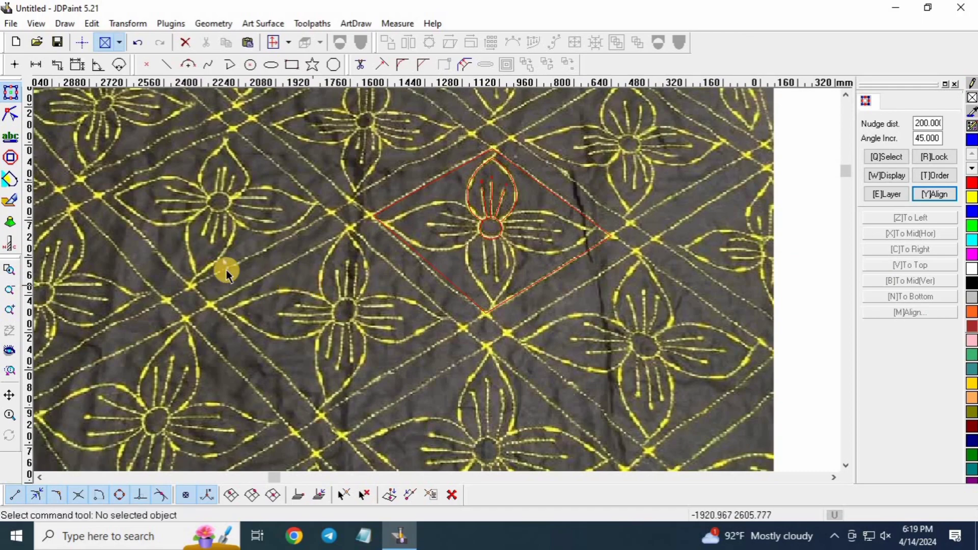
pyautogui.scroll(-3, 309, 204)
pyautogui.scroll(3, 686, 229)
pyautogui.scroll(3, 611, 280)
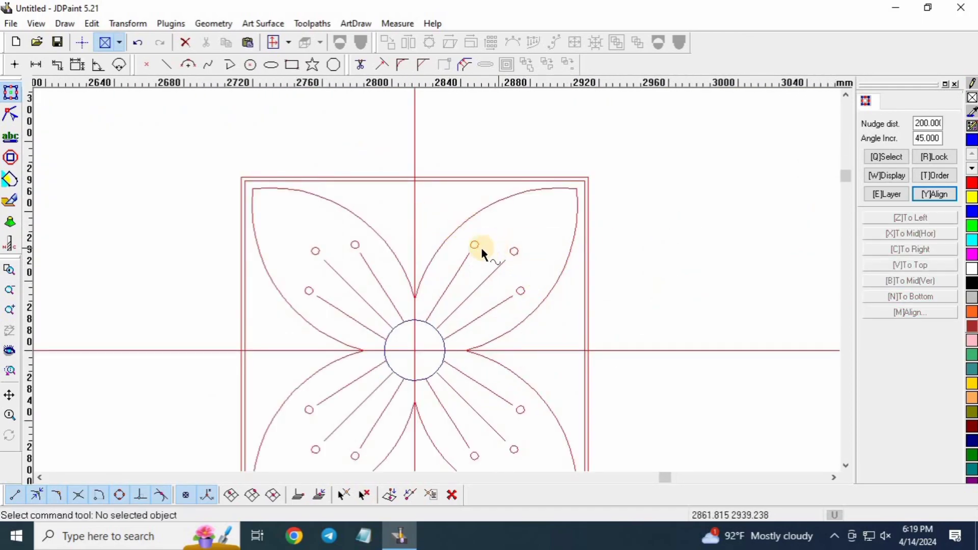
# Step: Delete the vertical construction line through the hub circle and undo the deletion
pyautogui.moveTo(429, 199); pyautogui.dragTo(405, 220)
pyautogui.press('Delete')
pyautogui.moveTo(561, 324); pyautogui.dragTo(558, 350)
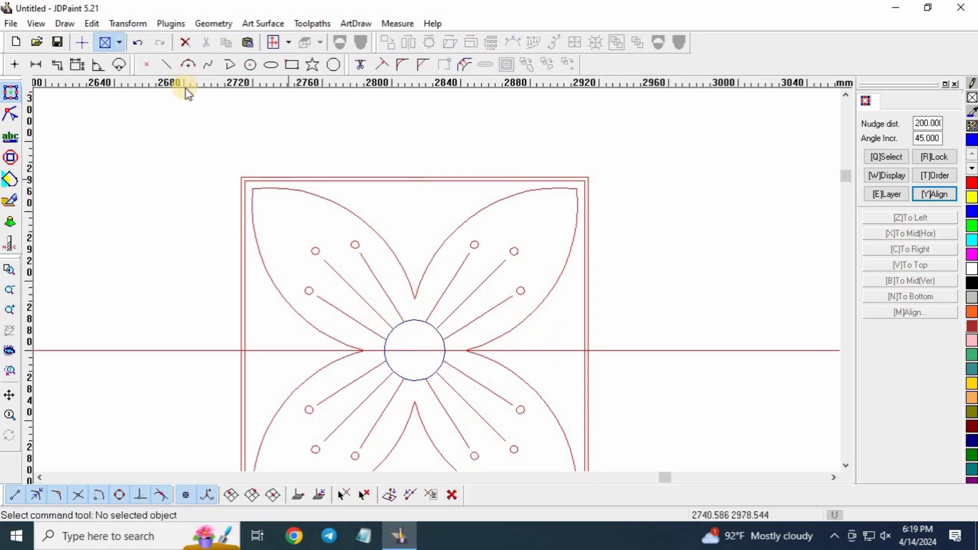
pyautogui.click(138, 42)
pyautogui.click(449, 194)
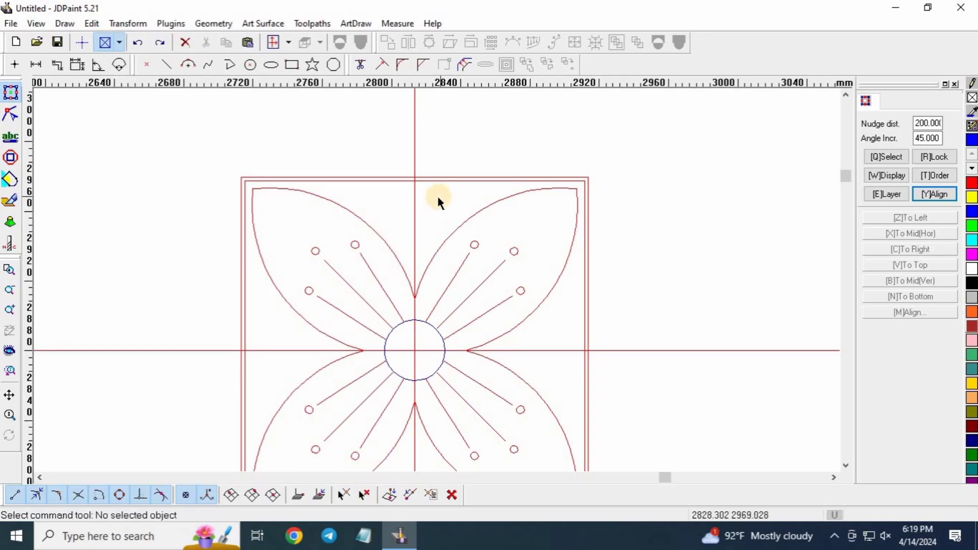
# Step: Review the framed flower beside the reference image and check which objects make up the whole motif
pyautogui.scroll(-2, 357, 217)
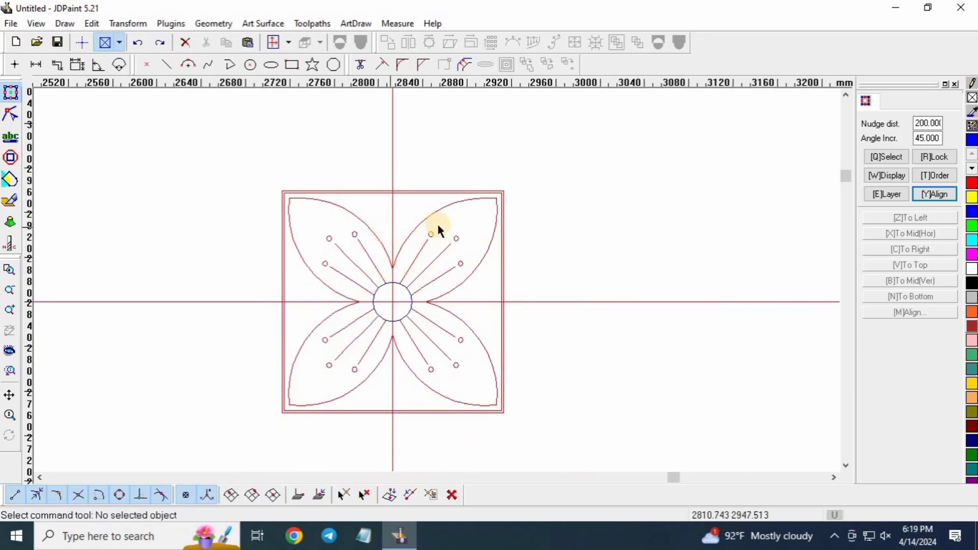
pyautogui.scroll(-2, 533, 286)
pyautogui.scroll(-7, 534, 281)
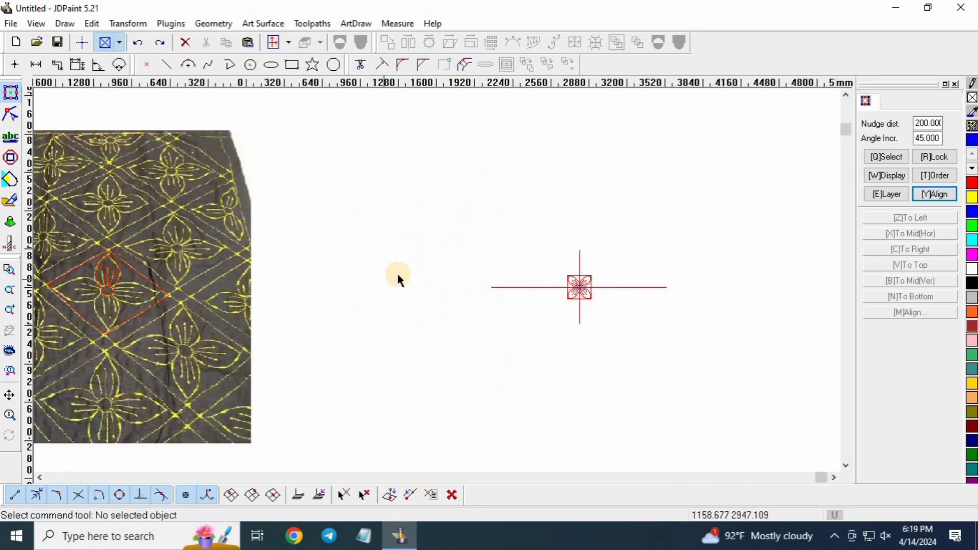
pyautogui.scroll(4, 633, 274)
pyautogui.scroll(5, 502, 313)
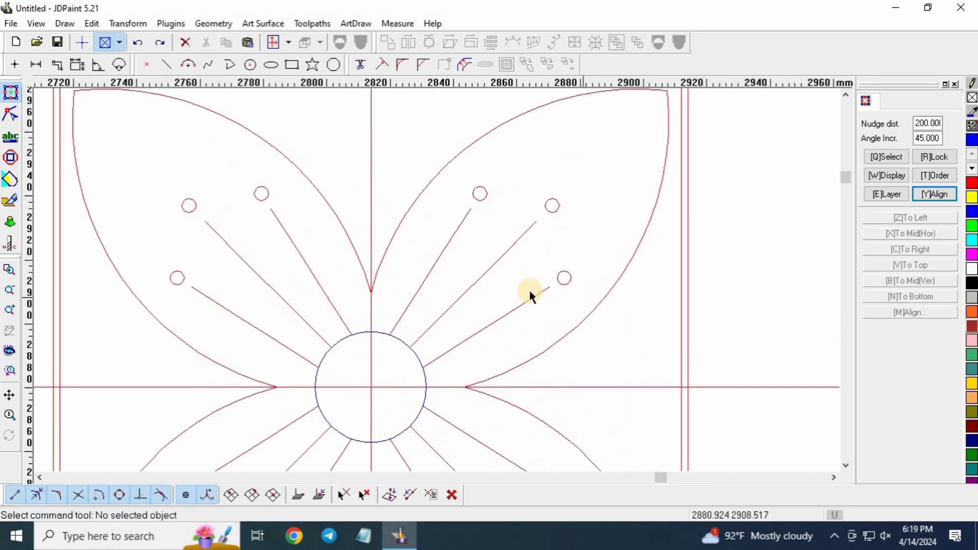
pyautogui.scroll(-2, 313, 265)
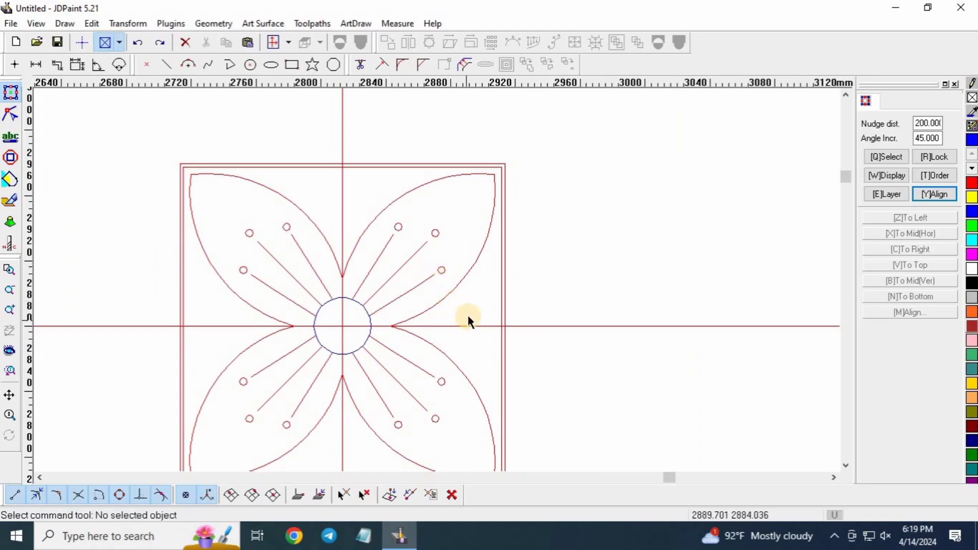
pyautogui.click(470, 270)
pyautogui.click(456, 197)
pyautogui.scroll(-4, 412, 231)
pyautogui.moveTo(265, 149); pyautogui.dragTo(523, 368)
pyautogui.scroll(3, 408, 240)
pyautogui.scroll(3, 488, 192)
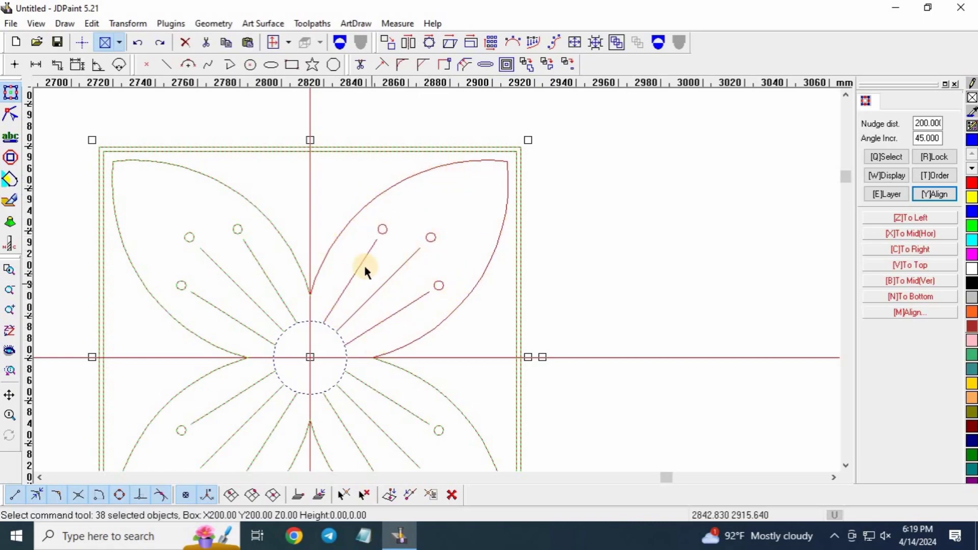
pyautogui.click(446, 202)
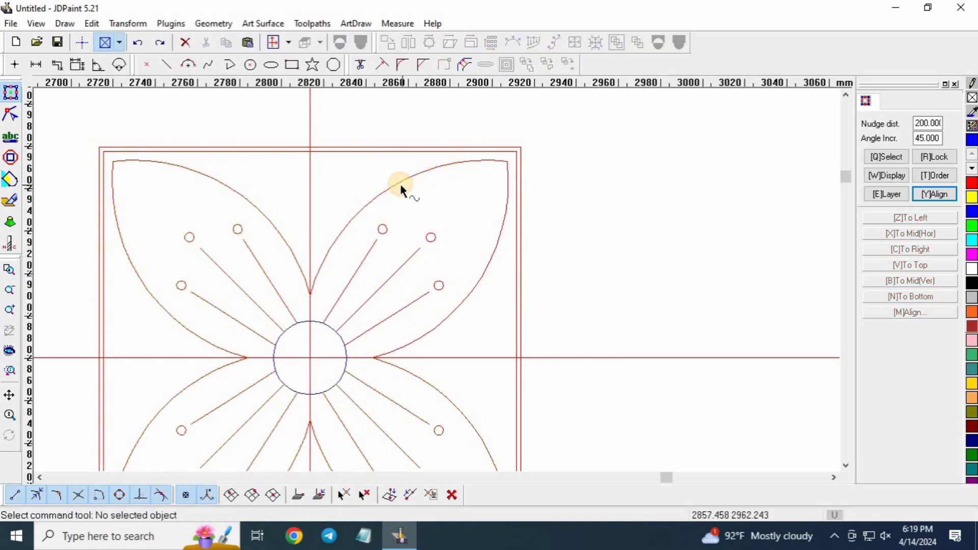
# Step: Check the upper-right petal's outline, its small circles and its three stamen lines individually
pyautogui.click(387, 192)
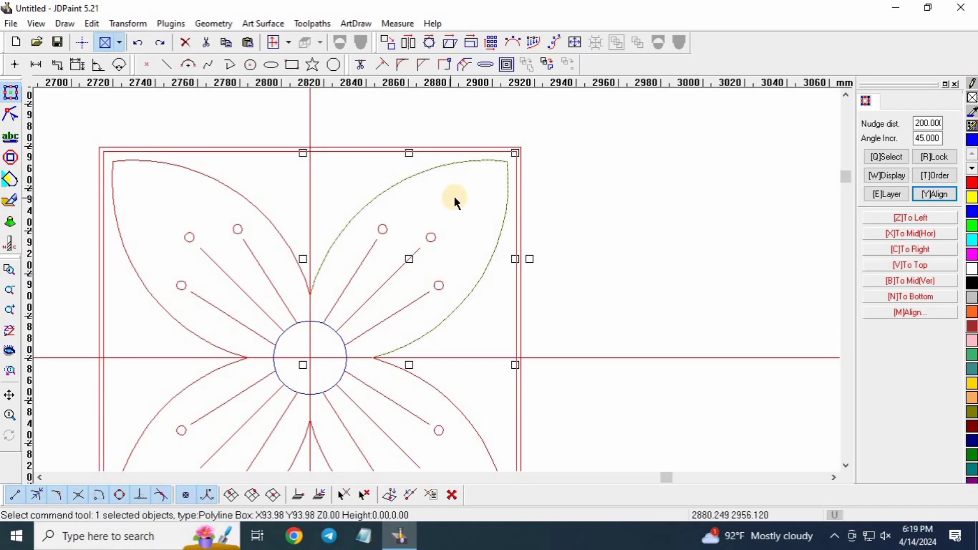
pyautogui.click(461, 224)
pyautogui.scroll(2, 391, 233)
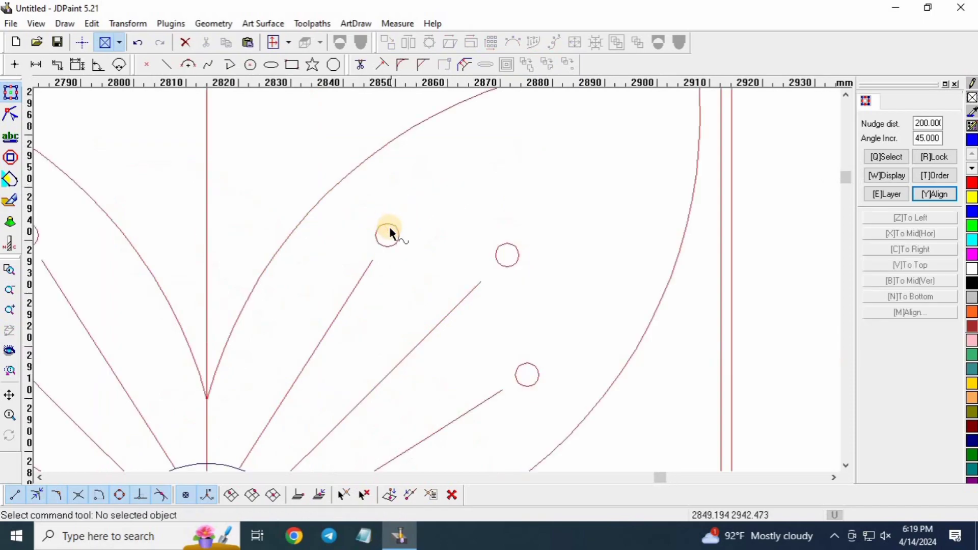
pyautogui.click(389, 225)
pyautogui.click(515, 248)
pyautogui.click(516, 243)
pyautogui.click(442, 171)
pyautogui.scroll(-4, 439, 169)
pyautogui.scroll(3, 426, 303)
pyautogui.click(427, 236)
pyautogui.click(370, 221)
pyautogui.click(357, 213)
pyautogui.click(423, 274)
pyautogui.click(459, 298)
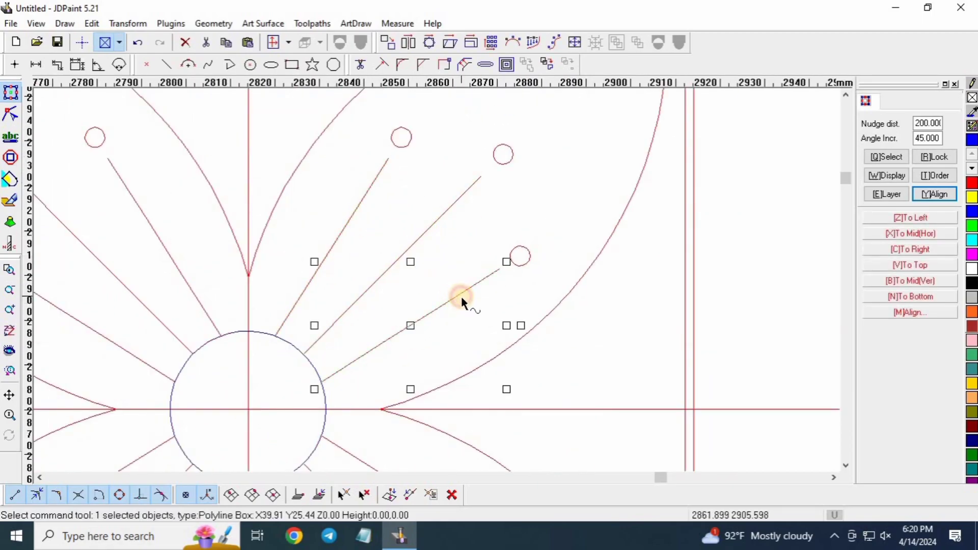
# Step: Examine the whole framed flower and the spots where its petal tips meet the crossing construction lines around the hub
pyautogui.click(525, 246)
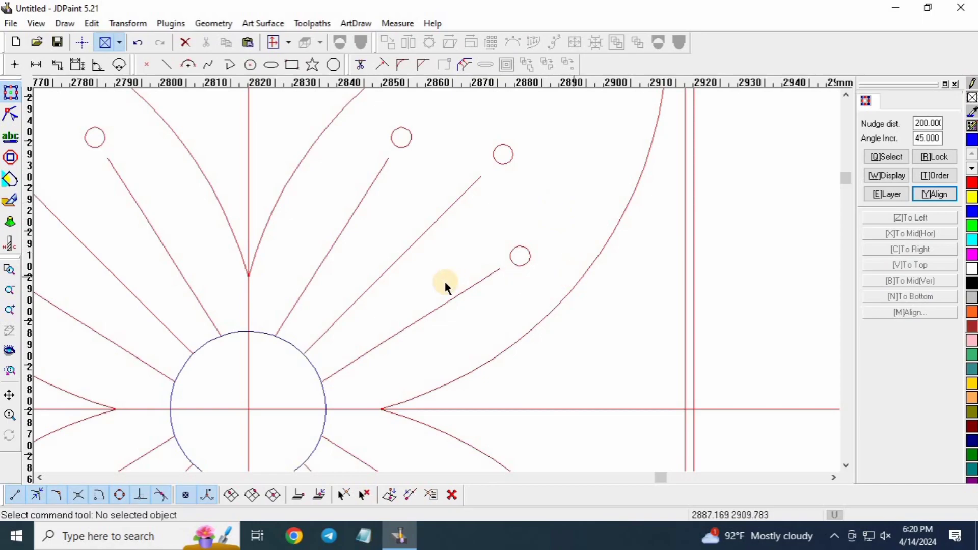
pyautogui.scroll(-5, 438, 244)
pyautogui.moveTo(209, 145); pyautogui.dragTo(623, 450)
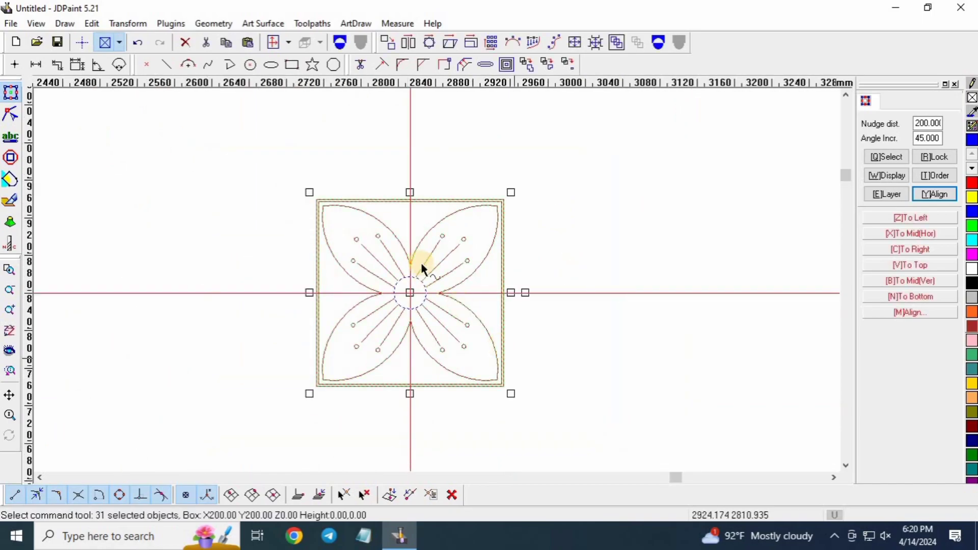
pyautogui.scroll(4, 421, 262)
pyautogui.scroll(-1, 437, 154)
pyautogui.scroll(3, 437, 154)
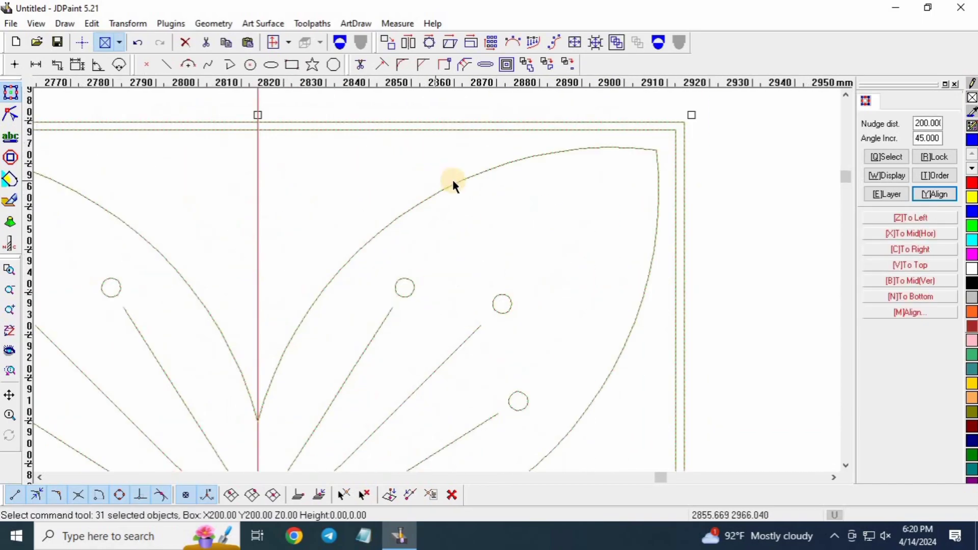
pyautogui.scroll(-3, 504, 168)
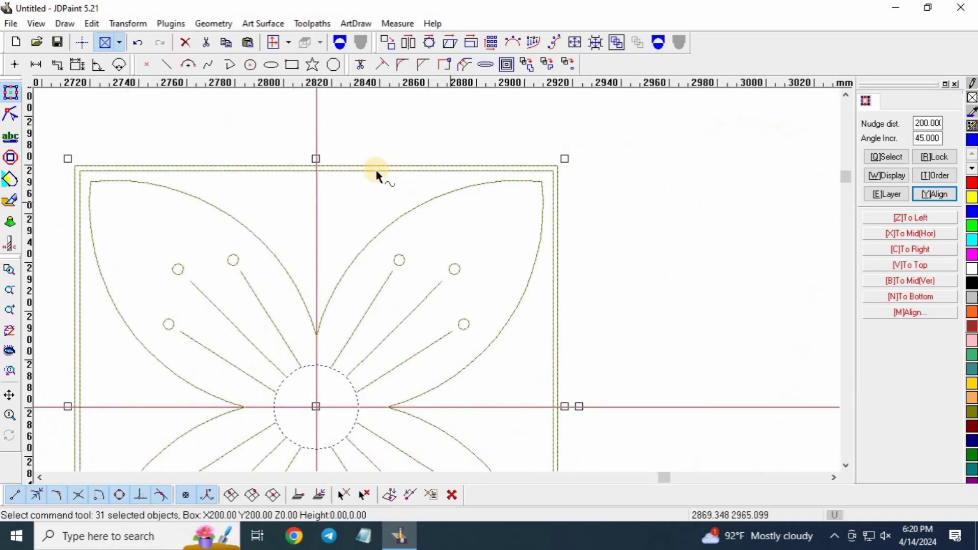
pyautogui.scroll(-2, 469, 120)
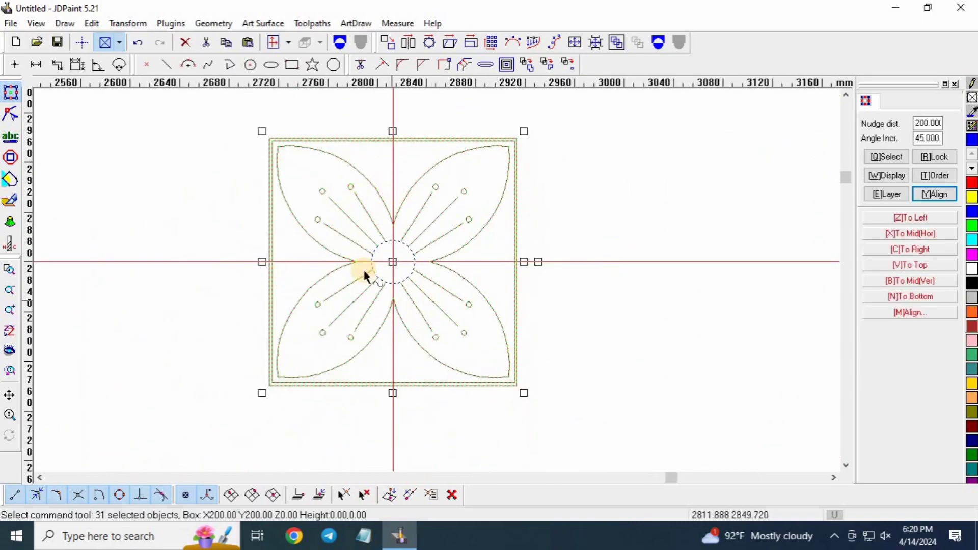
pyautogui.scroll(1, 443, 230)
pyautogui.click(535, 251)
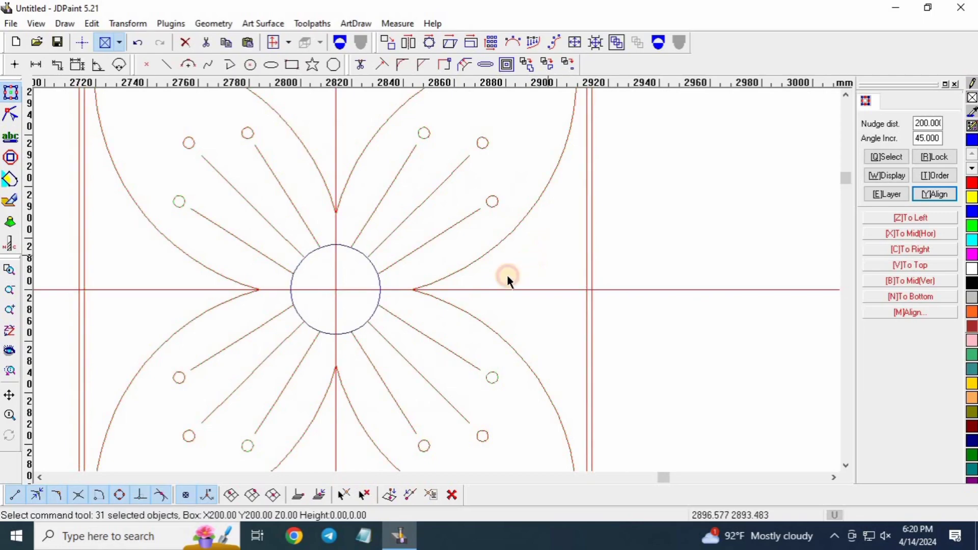
pyautogui.scroll(-2, 507, 275)
pyautogui.click(633, 178)
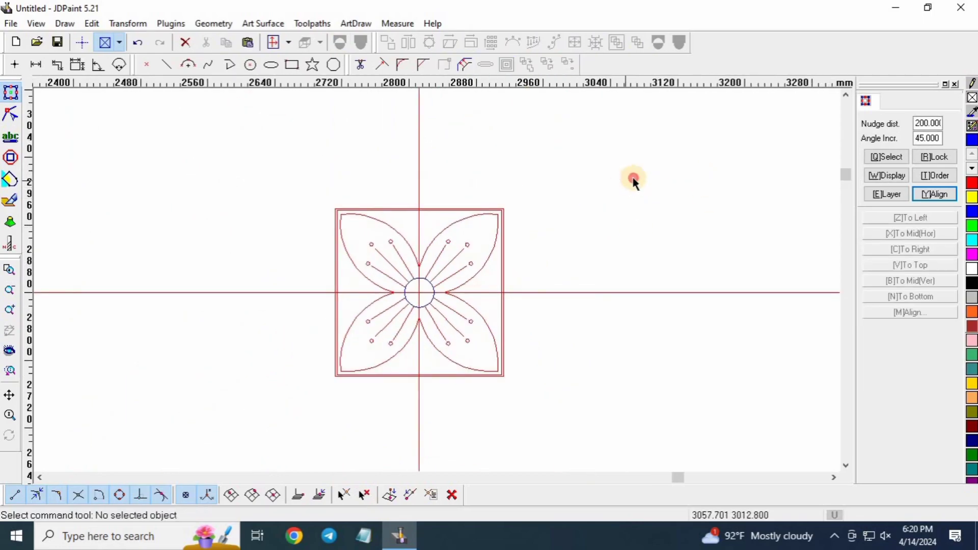
pyautogui.scroll(1, 443, 220)
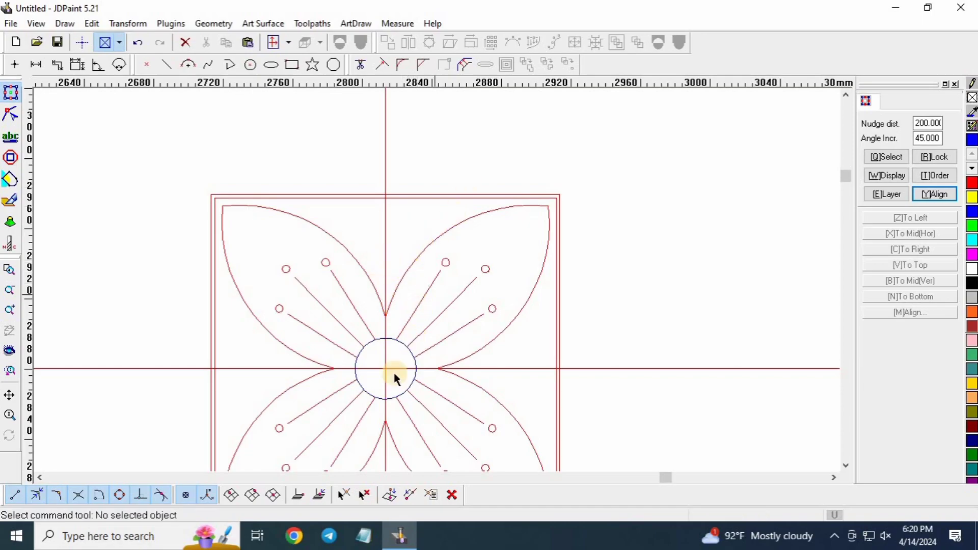
pyautogui.scroll(1, 381, 307)
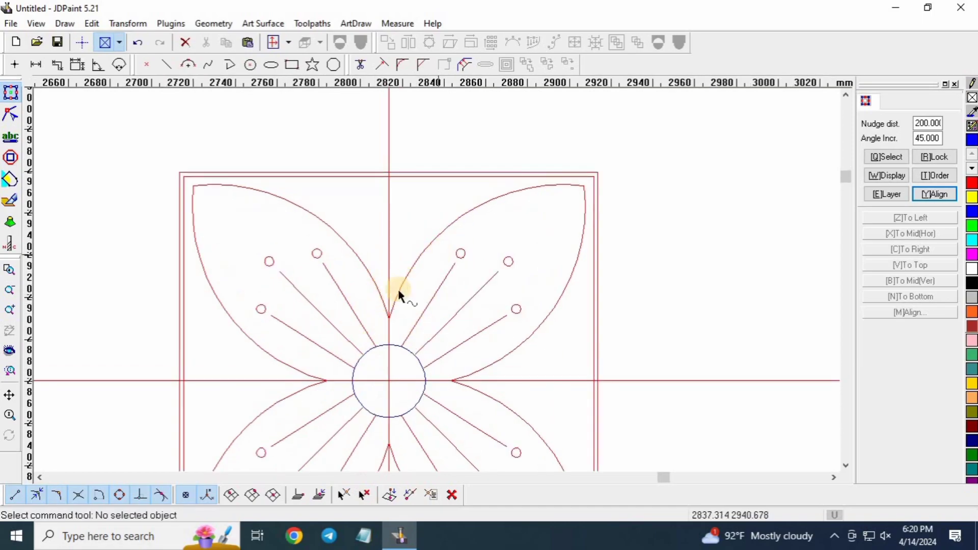
pyautogui.scroll(3, 388, 306)
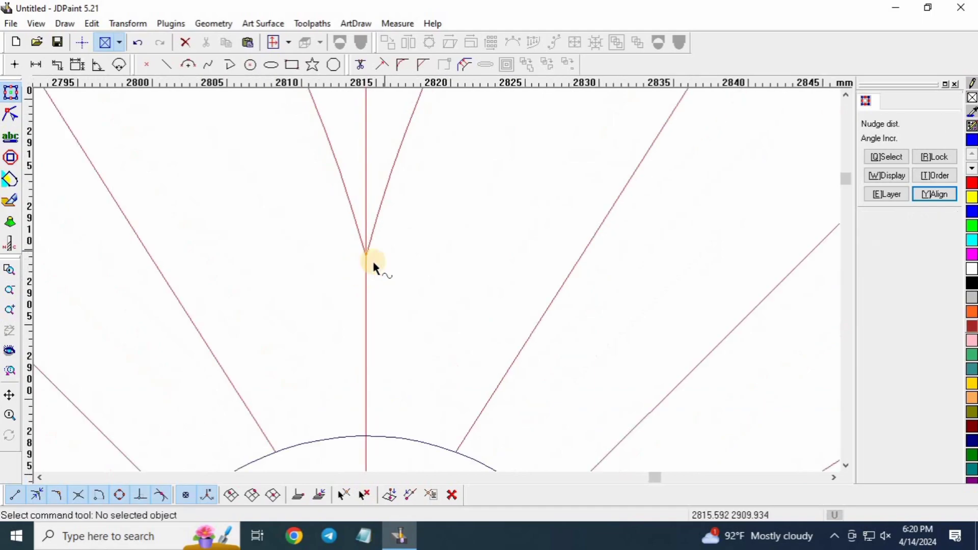
pyautogui.scroll(-3, 382, 250)
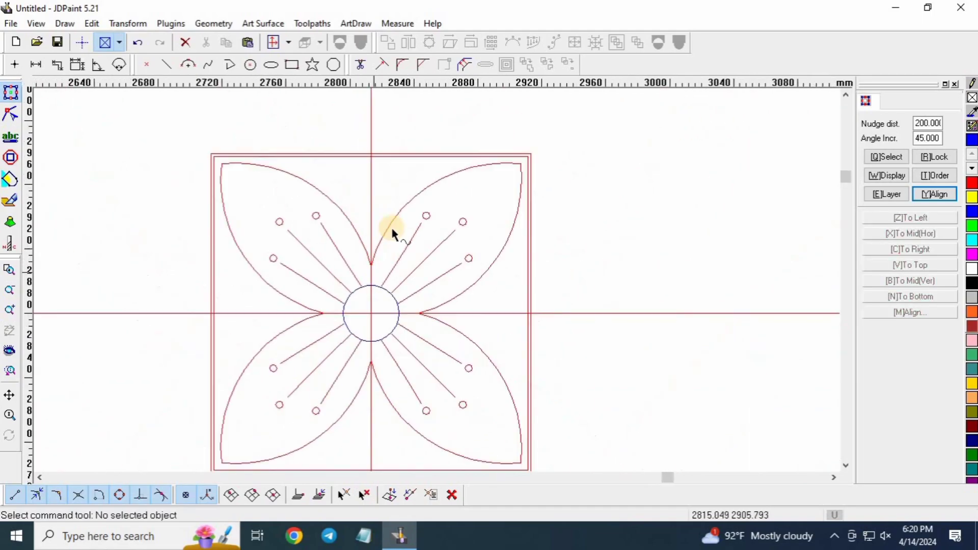
# Step: Trim the vertical and horizontal construction lines outside the petal tips, using the four petal outlines as Curve trim boundaries
pyautogui.click(360, 64)
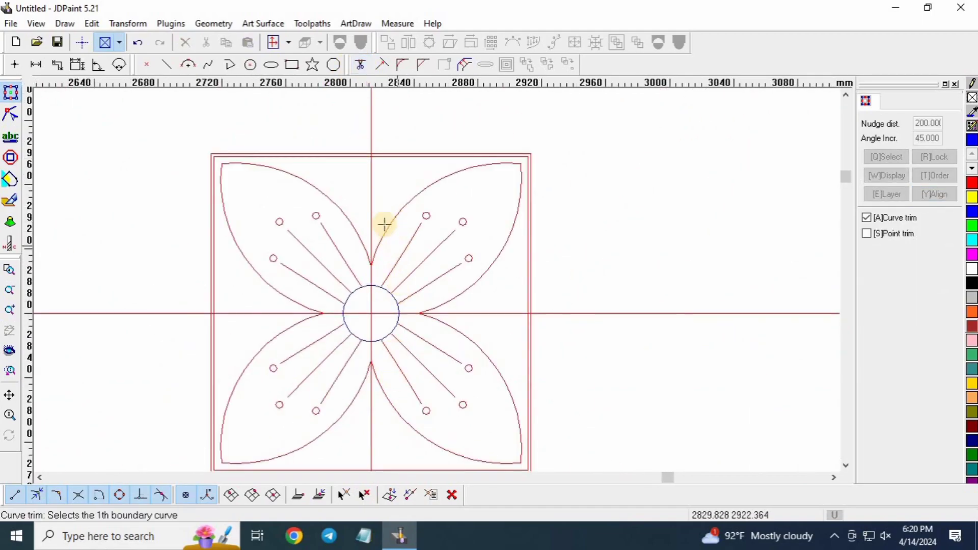
pyautogui.click(387, 227)
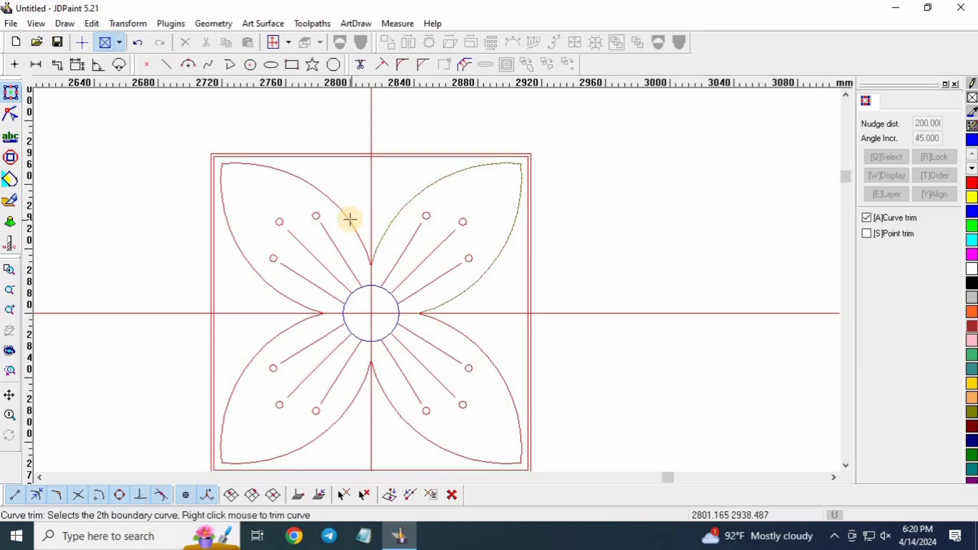
pyautogui.click(350, 220)
pyautogui.click(286, 326)
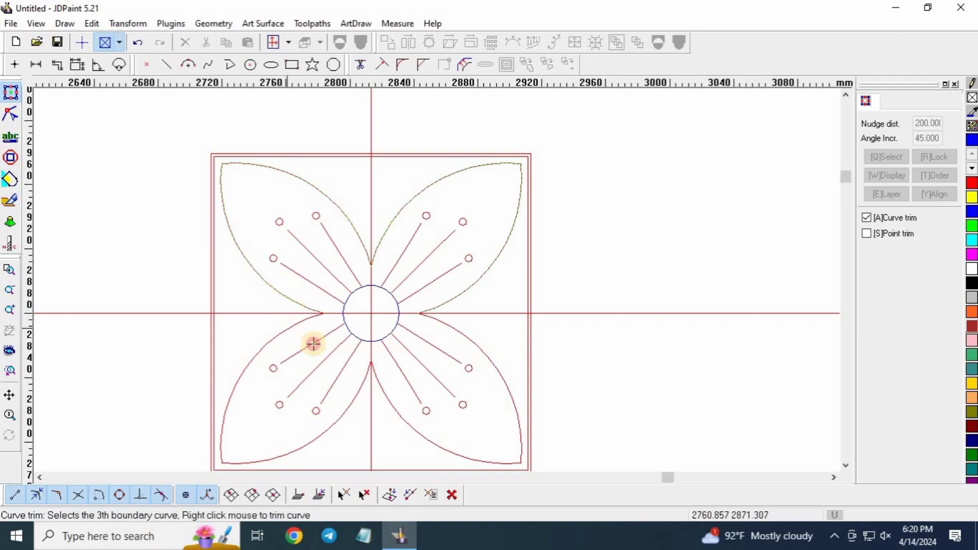
pyautogui.click(473, 344)
pyautogui.rightClick(484, 402)
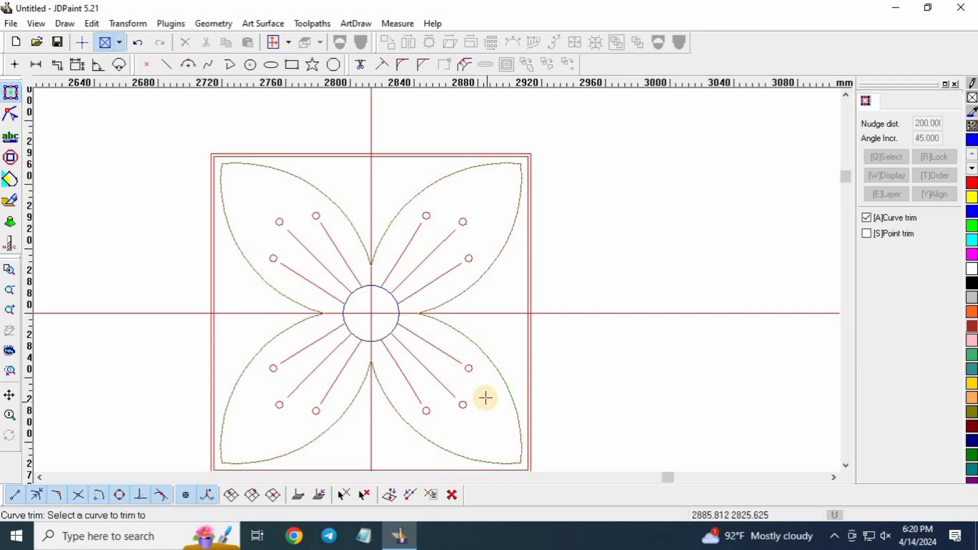
pyautogui.scroll(2, 462, 330)
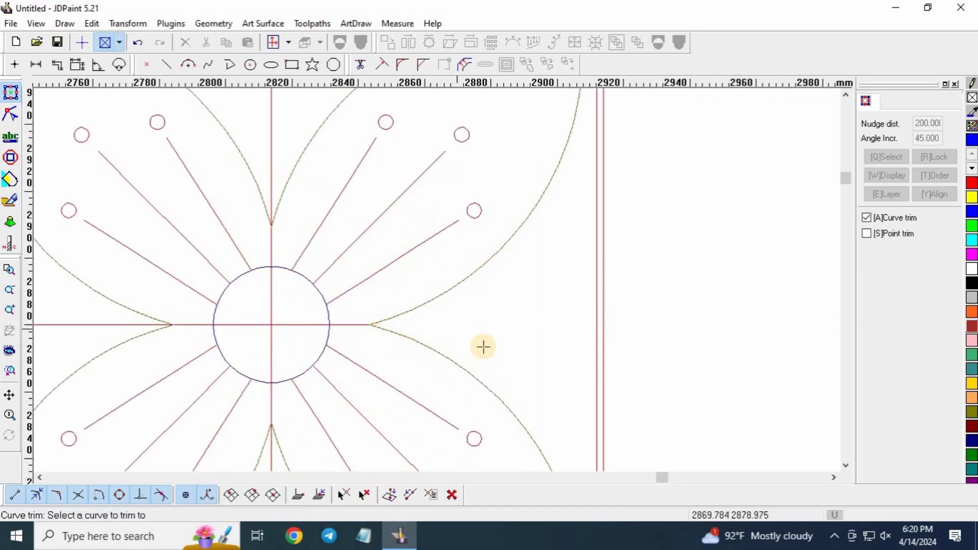
pyautogui.scroll(-3, 482, 345)
pyautogui.scroll(2, 396, 264)
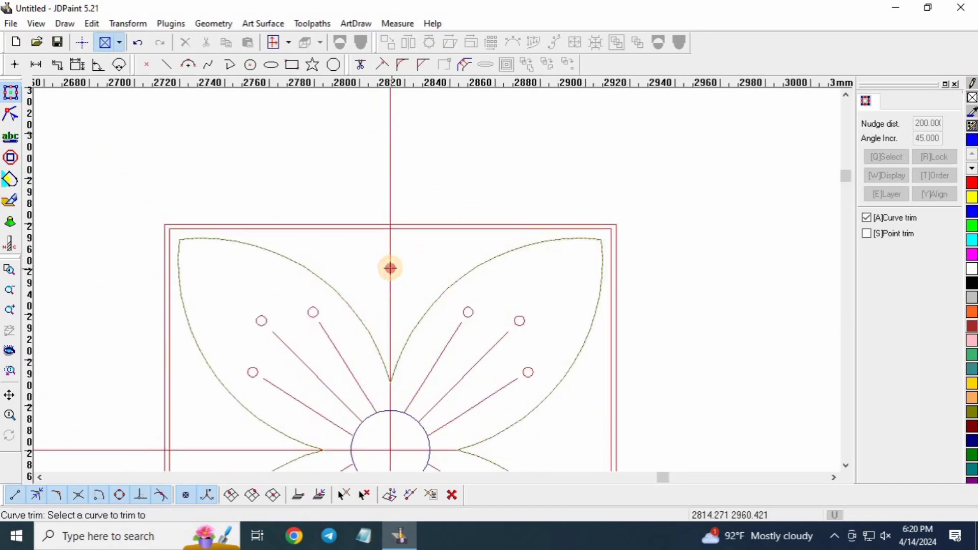
pyautogui.scroll(-2, 377, 275)
pyautogui.click(375, 275)
pyautogui.click(490, 382)
pyautogui.press('Escape')
# Step: Trim both construction lines inside the central hub circle, using the circle as the Curve trim boundary
pyautogui.scroll(3, 521, 260)
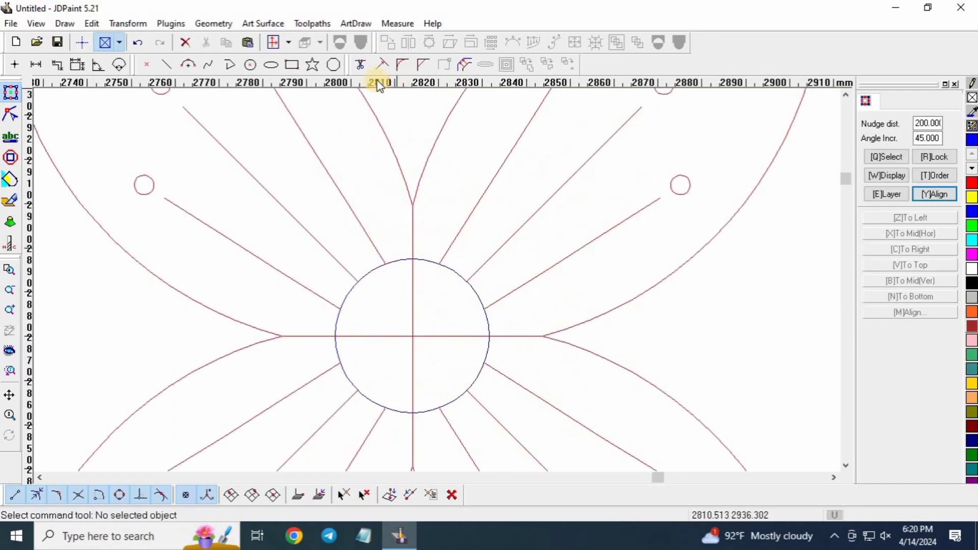
pyautogui.click(359, 64)
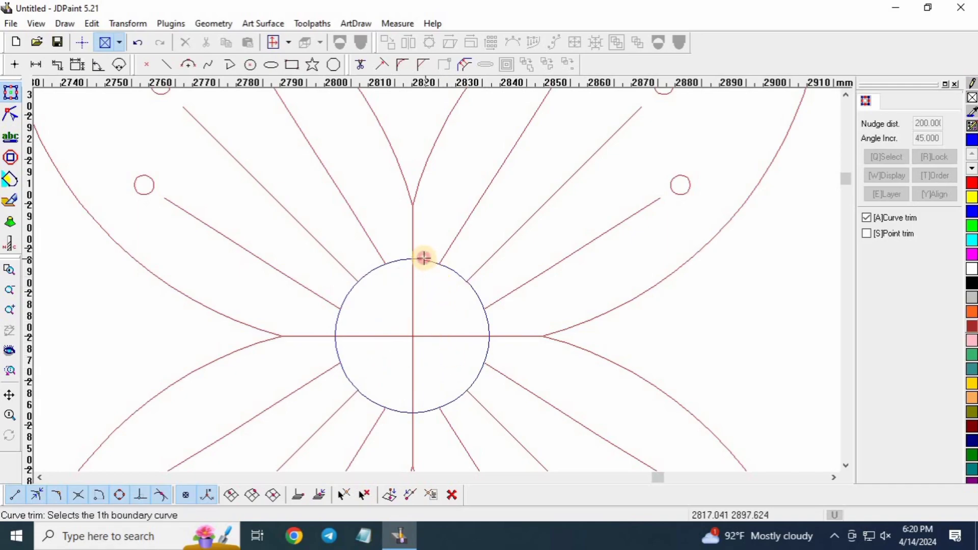
pyautogui.click(423, 259)
pyautogui.rightClick(436, 292)
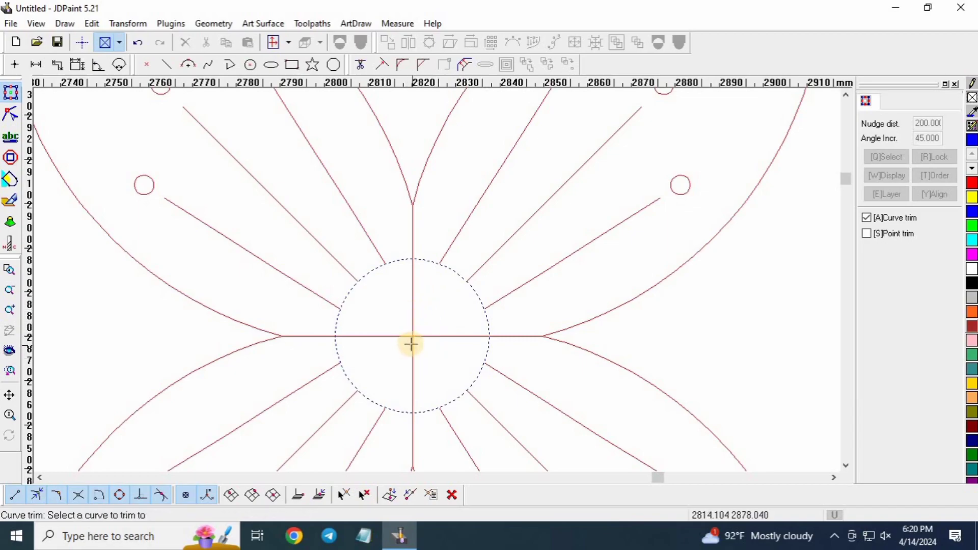
pyautogui.click(413, 337)
pyautogui.click(413, 331)
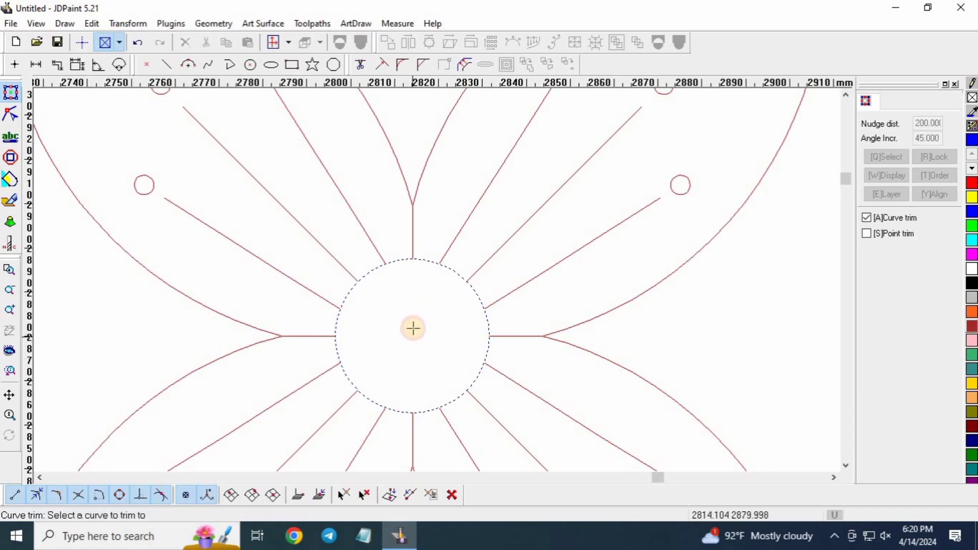
pyautogui.rightClick(412, 327)
# Step: Review the trimmed flower and measure the gap between the two upper petals and the distance from the frame's upper edge to a petal
pyautogui.scroll(-5, 408, 299)
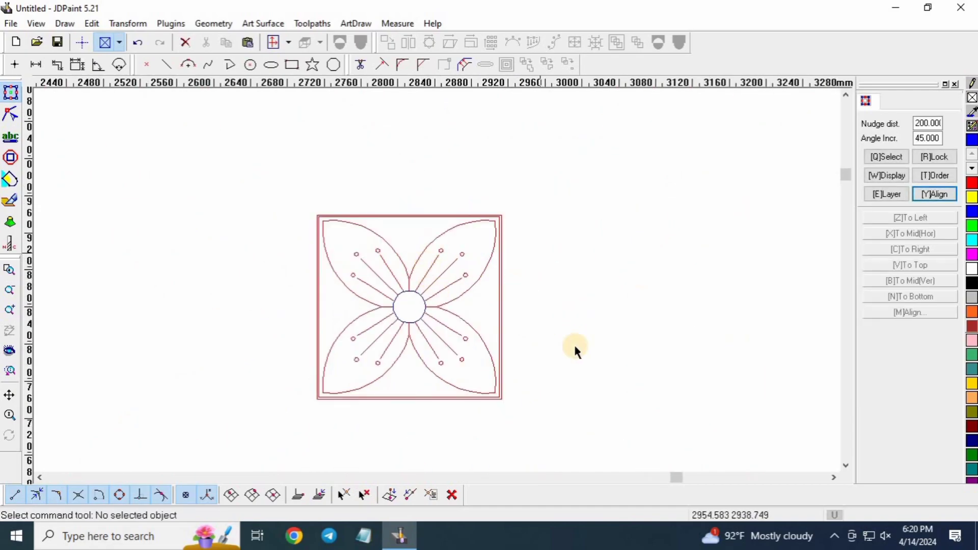
pyautogui.scroll(3, 408, 298)
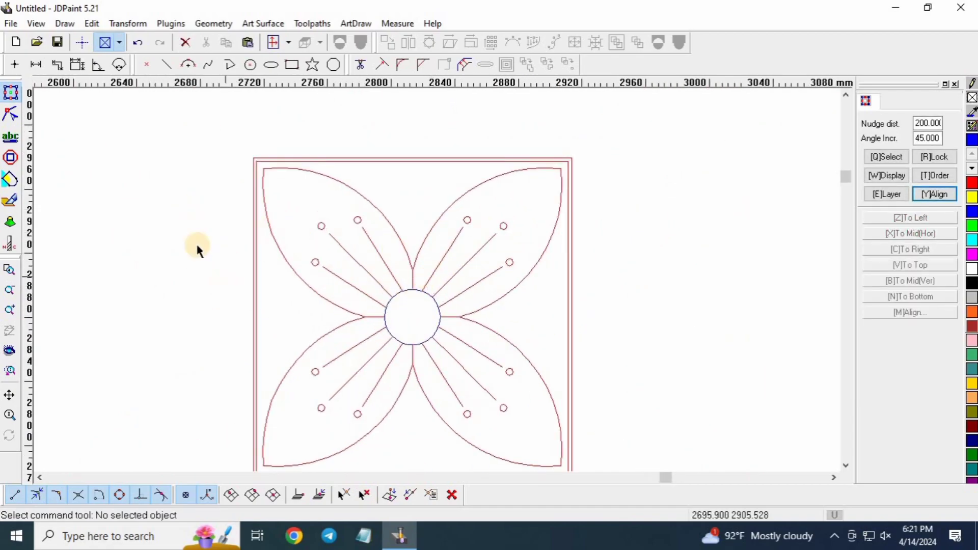
pyautogui.scroll(-2, 214, 250)
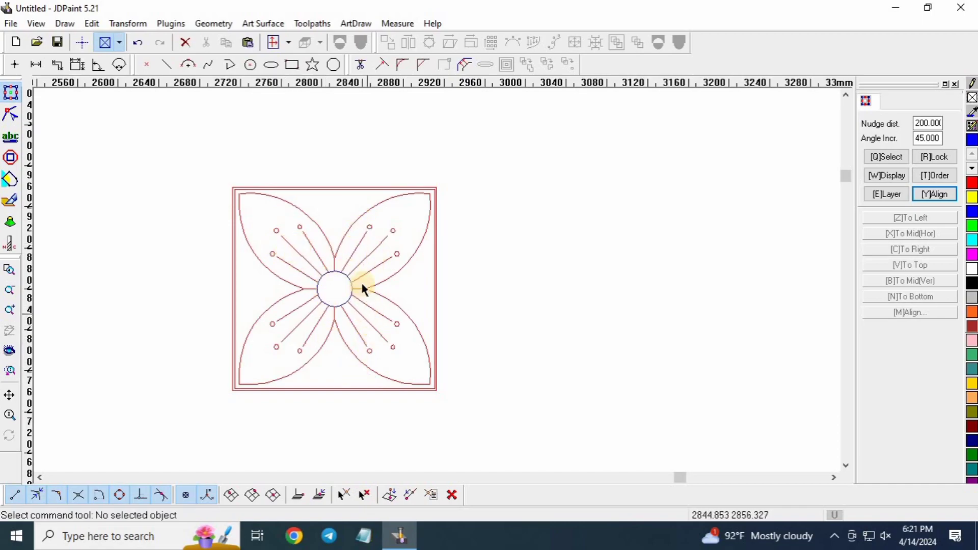
pyautogui.scroll(3, 360, 204)
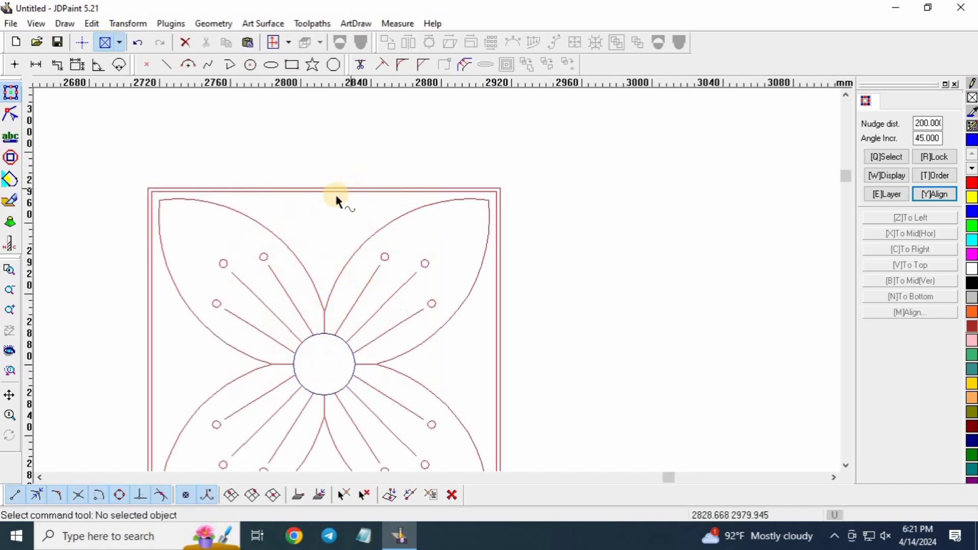
pyautogui.scroll(-3, 408, 234)
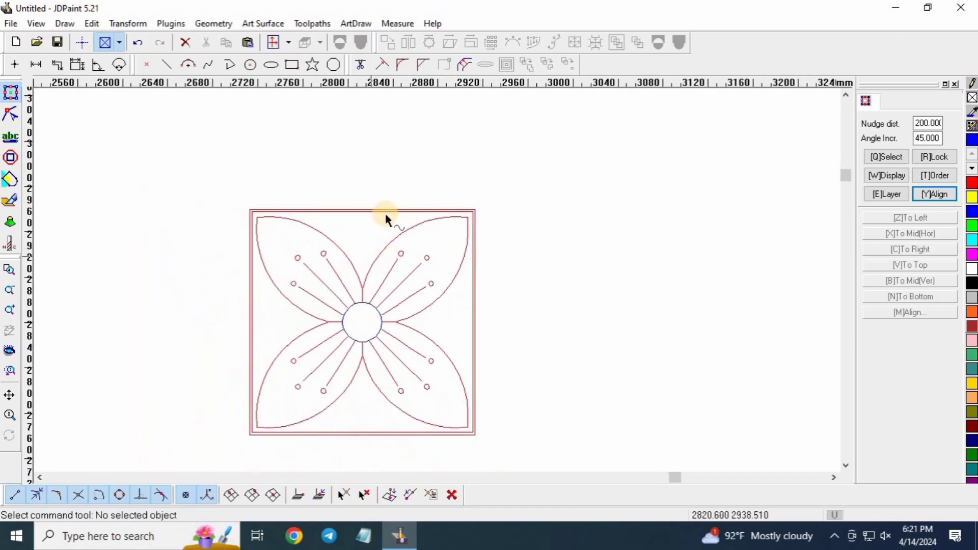
pyautogui.scroll(4, 372, 221)
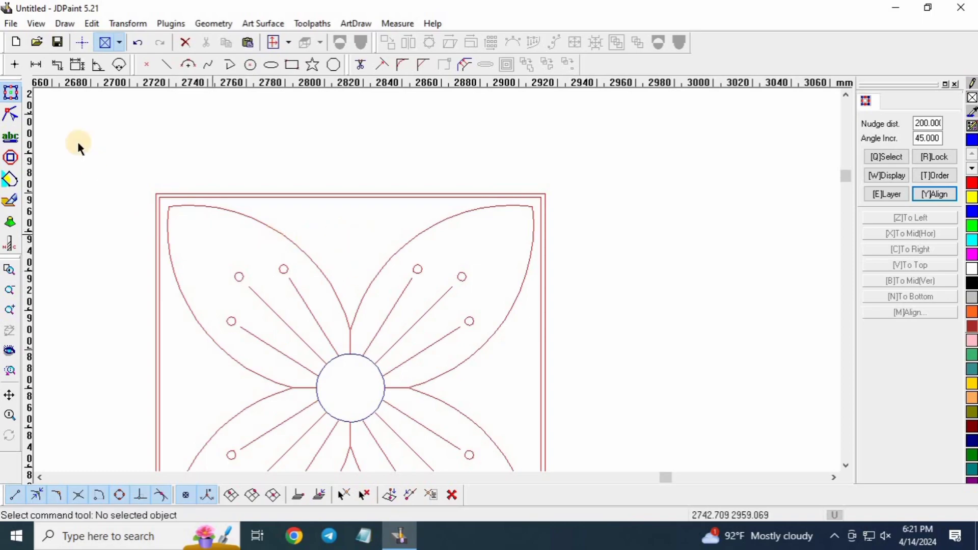
pyautogui.click(36, 65)
pyautogui.click(295, 240)
pyautogui.click(399, 252)
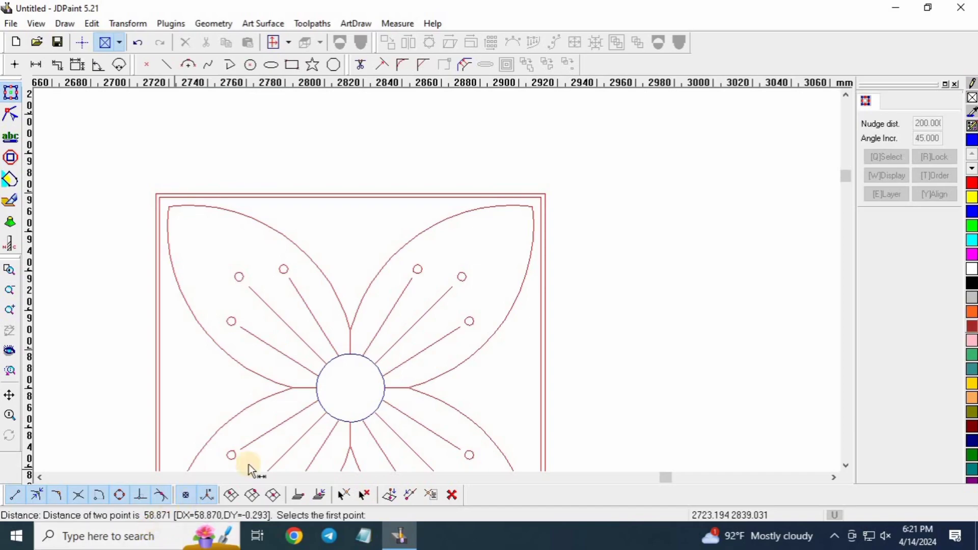
pyautogui.click(347, 199)
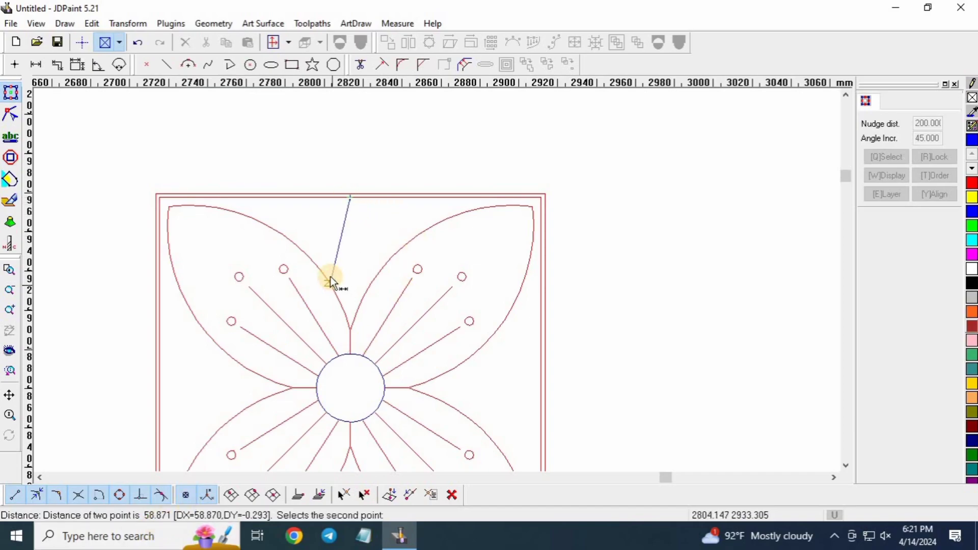
pyautogui.click(329, 277)
pyautogui.rightClick(355, 230)
# Step: Draw a straight vertical polyline through the flower's middle with orthogonal drawing on, extending above and below the square frame
pyautogui.scroll(-5, 349, 221)
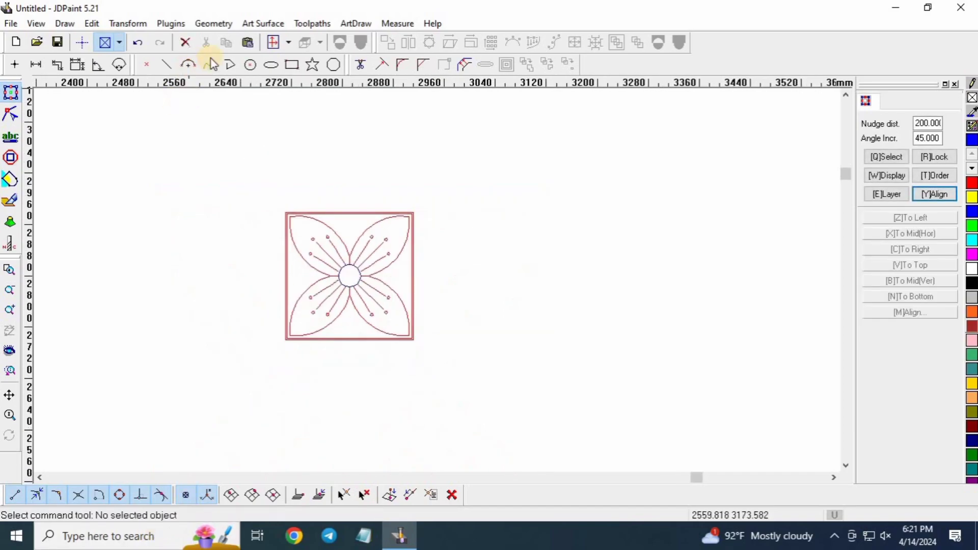
pyautogui.click(230, 66)
pyautogui.click(82, 43)
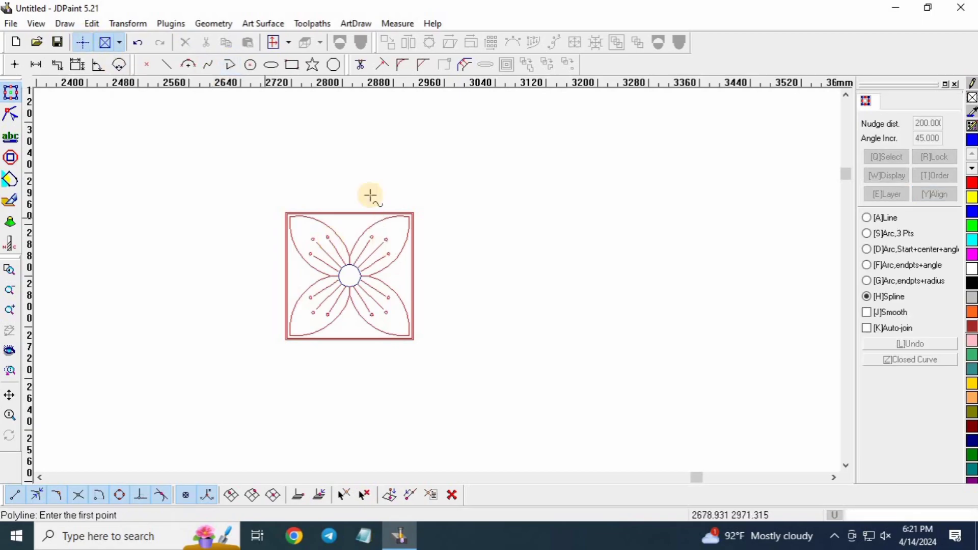
pyautogui.click(352, 136)
pyautogui.click(389, 412)
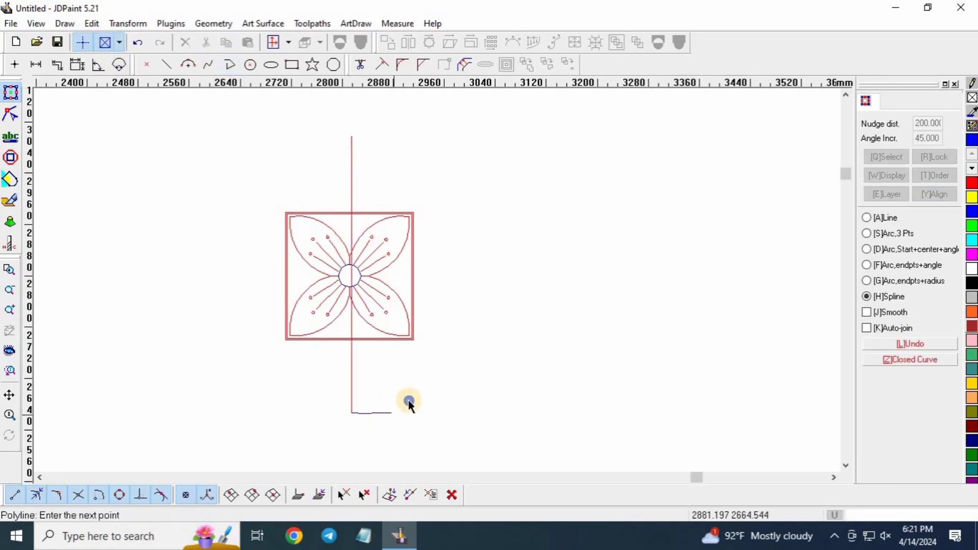
pyautogui.rightClick(409, 403)
# Step: Align the new vertical line to the outer square frame, centred both horizontally and vertically
pyautogui.click(934, 193)
pyautogui.click(880, 299)
pyautogui.rightClick(581, 336)
pyautogui.click(469, 189)
pyautogui.click(353, 174)
pyautogui.click(906, 316)
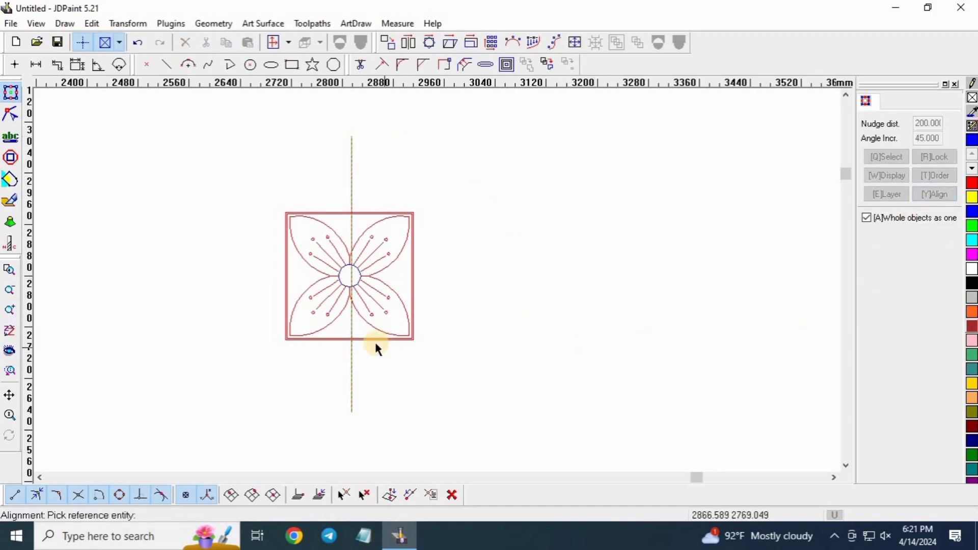
pyautogui.scroll(4, 375, 336)
pyautogui.click(386, 332)
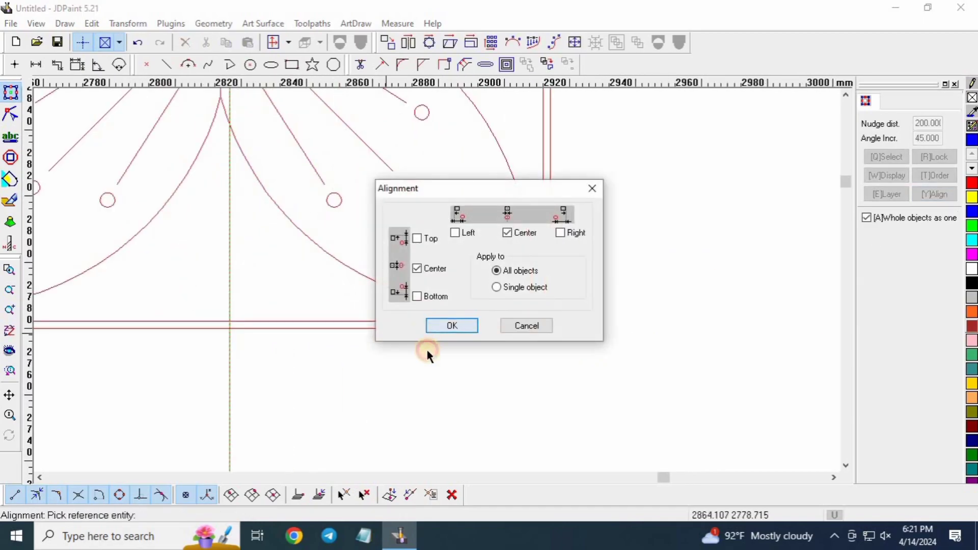
pyautogui.press('Return')
pyautogui.click(427, 390)
pyautogui.scroll(-6, 448, 411)
pyautogui.scroll(8, 371, 161)
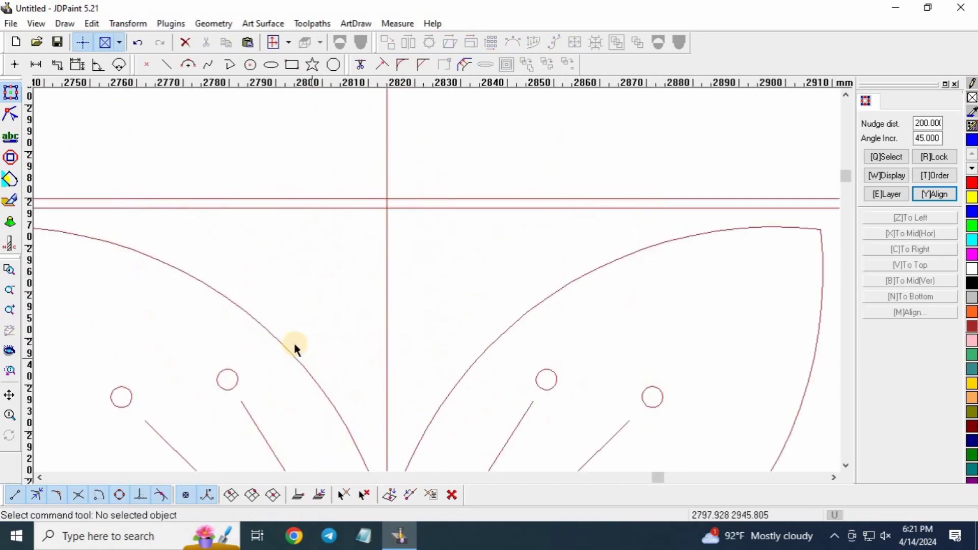
# Step: With orthogonal drawing off, draw a three-point spline from the upper-left petal's edge to the vertical centre line just below the frame
pyautogui.rightClick(312, 271)
pyautogui.click(275, 254)
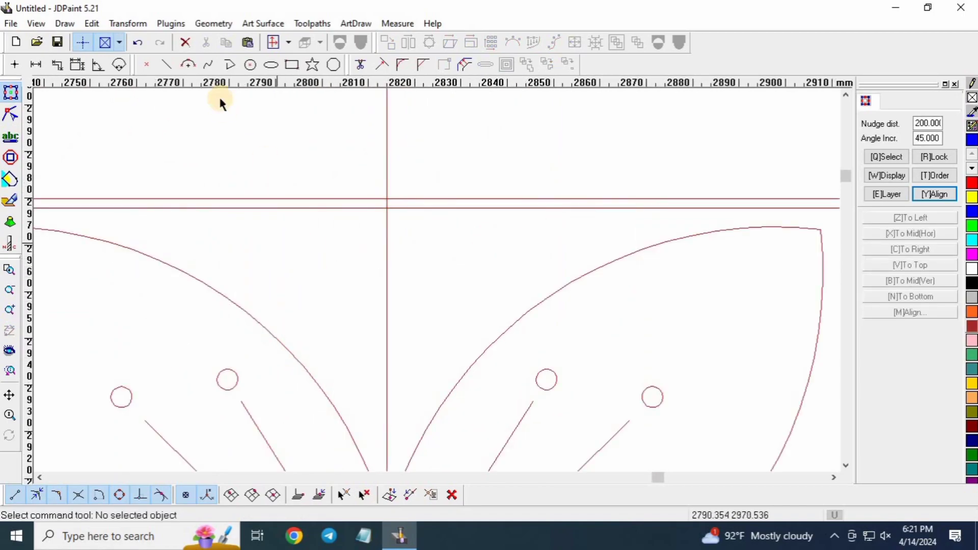
pyautogui.click(232, 63)
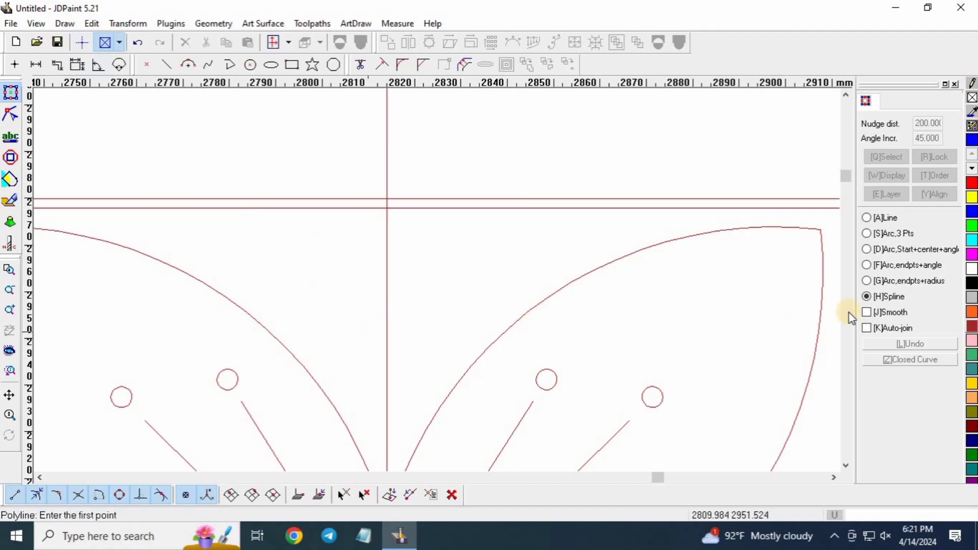
pyautogui.click(282, 343)
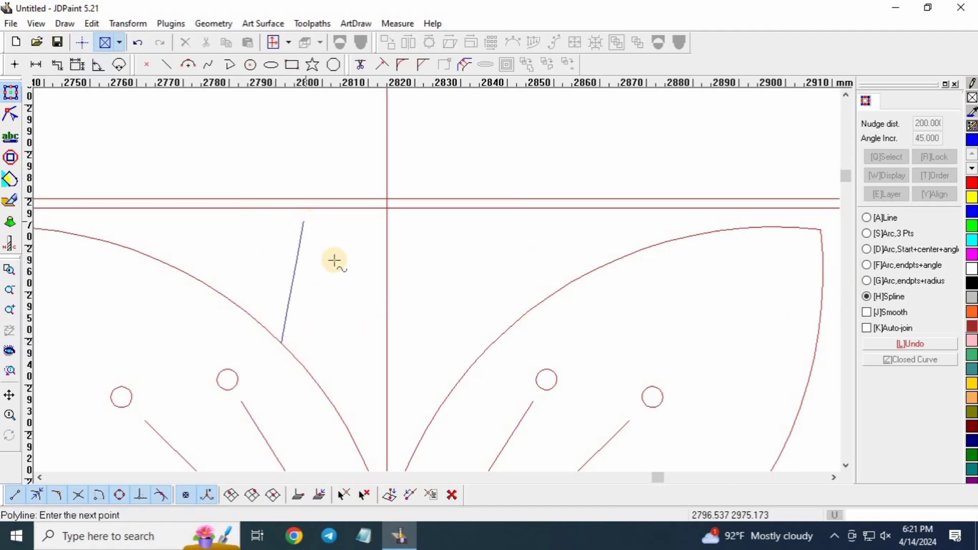
pyautogui.click(321, 266)
pyautogui.click(387, 225)
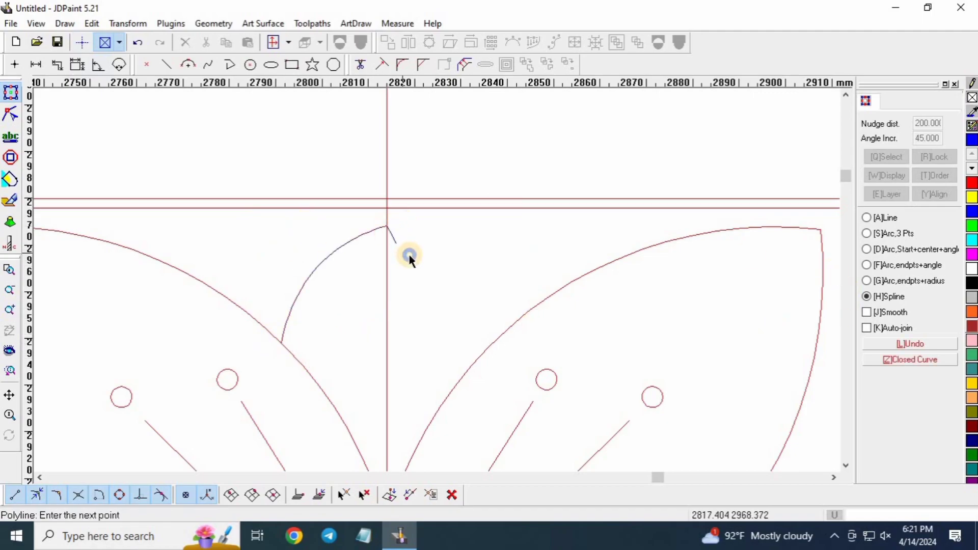
pyautogui.rightClick(409, 256)
pyautogui.click(328, 249)
# Step: Replace the new spline with an arc between its two end nodes using Curve replace in node editing
pyautogui.click(10, 115)
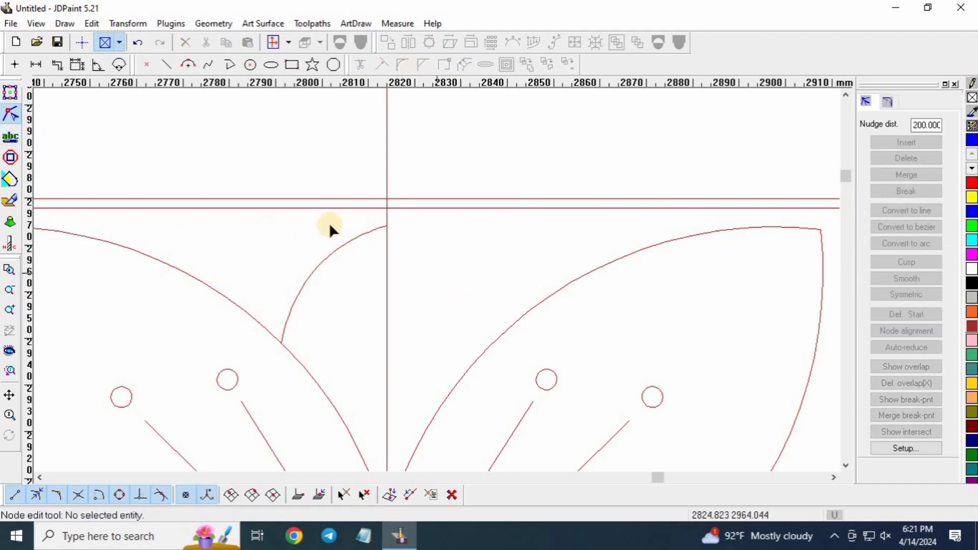
pyautogui.click(335, 249)
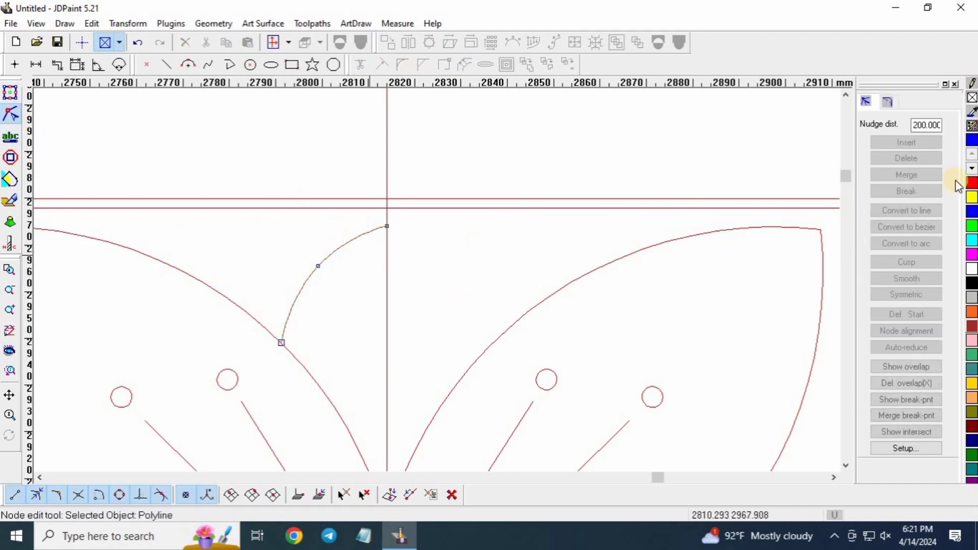
pyautogui.click(888, 101)
pyautogui.click(387, 225)
pyautogui.click(282, 342)
pyautogui.rightClick(328, 295)
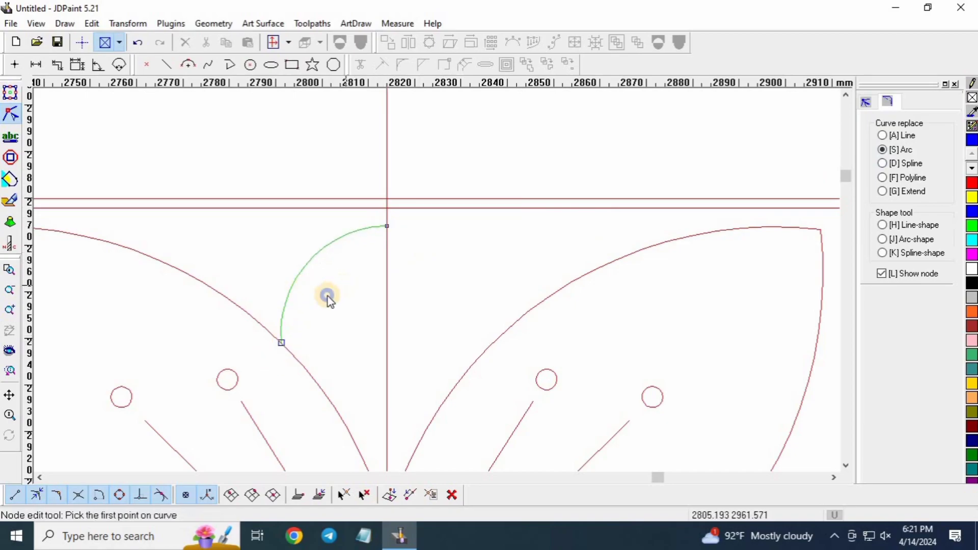
# Step: Reshape the arc by moving its lower end node along the petal edge and adjusting its bend, about 19 mm wide and 29 mm high
pyautogui.click(867, 102)
pyautogui.click(281, 347)
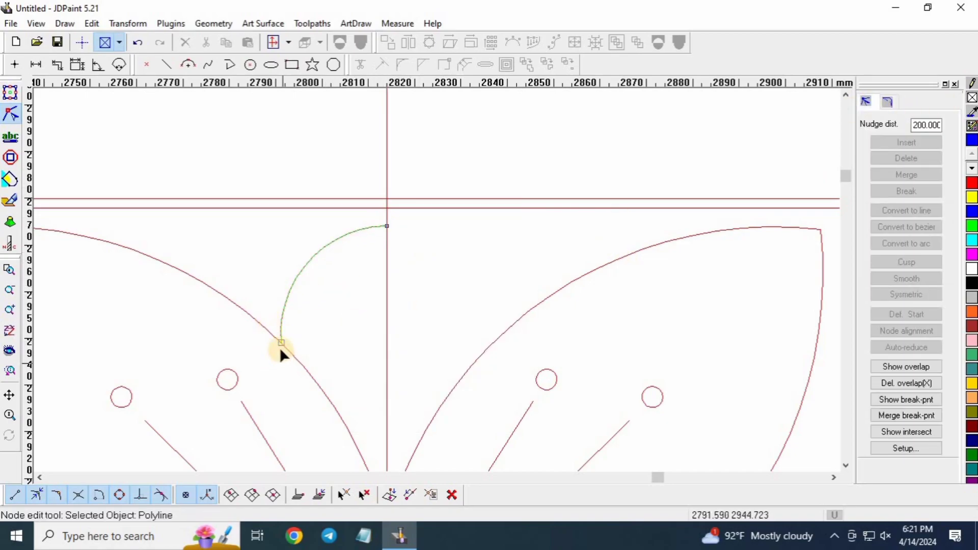
pyautogui.moveTo(281, 341); pyautogui.dragTo(291, 352)
pyautogui.moveTo(302, 272); pyautogui.dragTo(318, 287)
pyautogui.scroll(-2, 387, 265)
pyautogui.scroll(1, 398, 224)
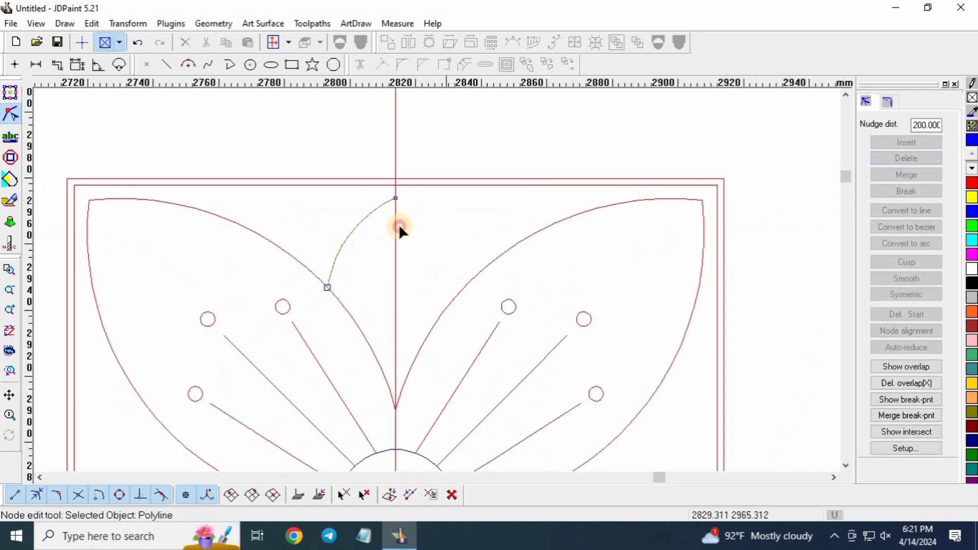
pyautogui.scroll(1, 331, 293)
pyautogui.click(332, 287)
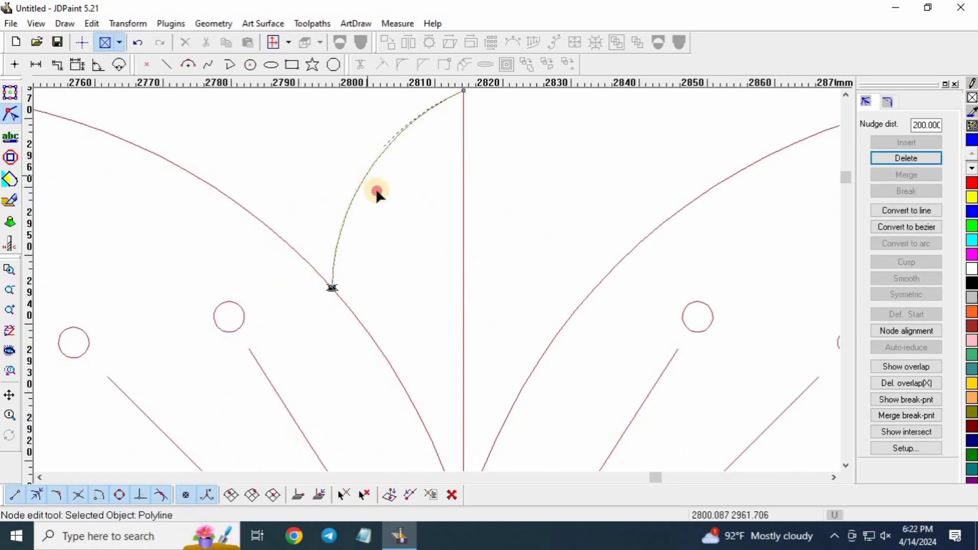
pyautogui.click(377, 194)
pyautogui.scroll(-2, 536, 191)
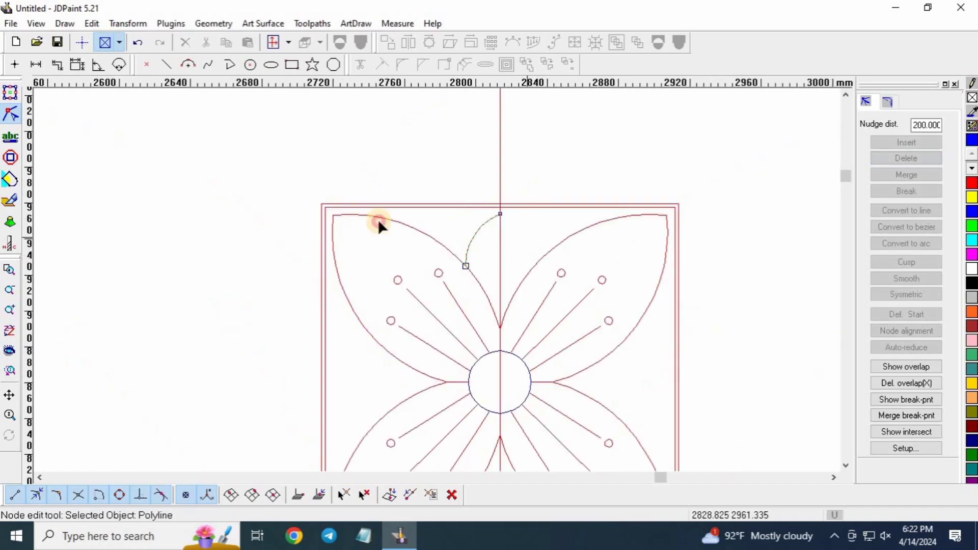
# Step: Mirror a copy of the small petal's curve across the vertical centre line, with orthogonal drawing on
pyautogui.click(101, 166)
pyautogui.scroll(1, 466, 258)
pyautogui.moveTo(539, 196); pyautogui.dragTo(540, 195)
pyautogui.scroll(1, 540, 195)
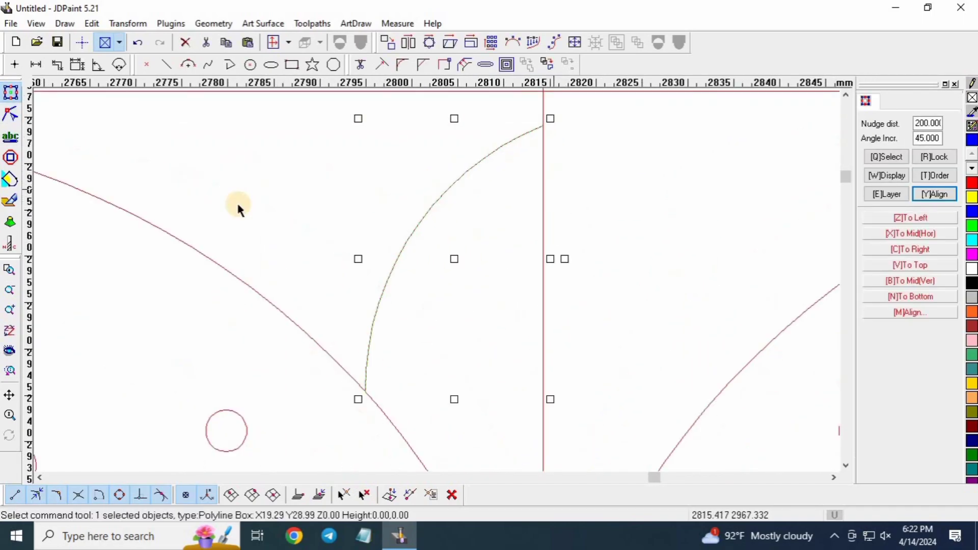
pyautogui.scroll(-1, 238, 206)
pyautogui.click(409, 43)
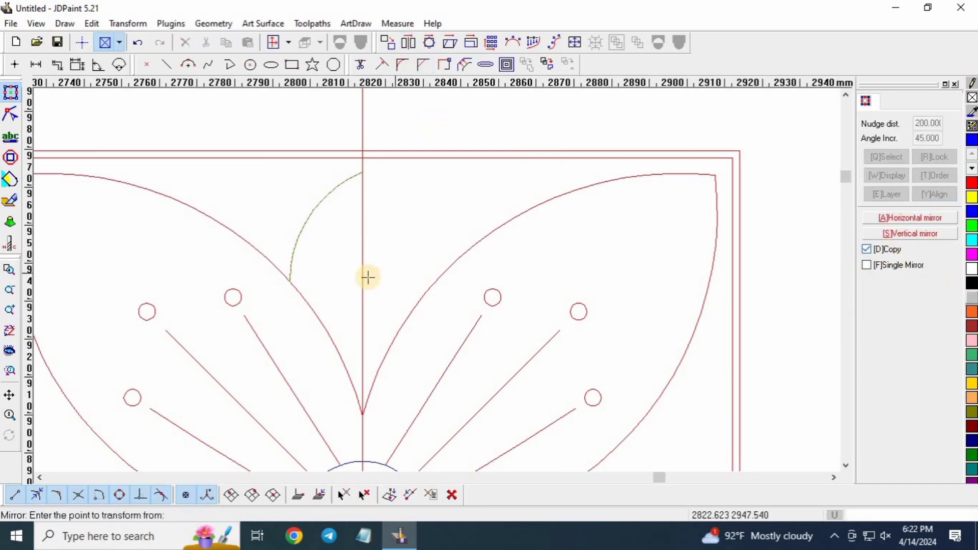
pyautogui.click(84, 44)
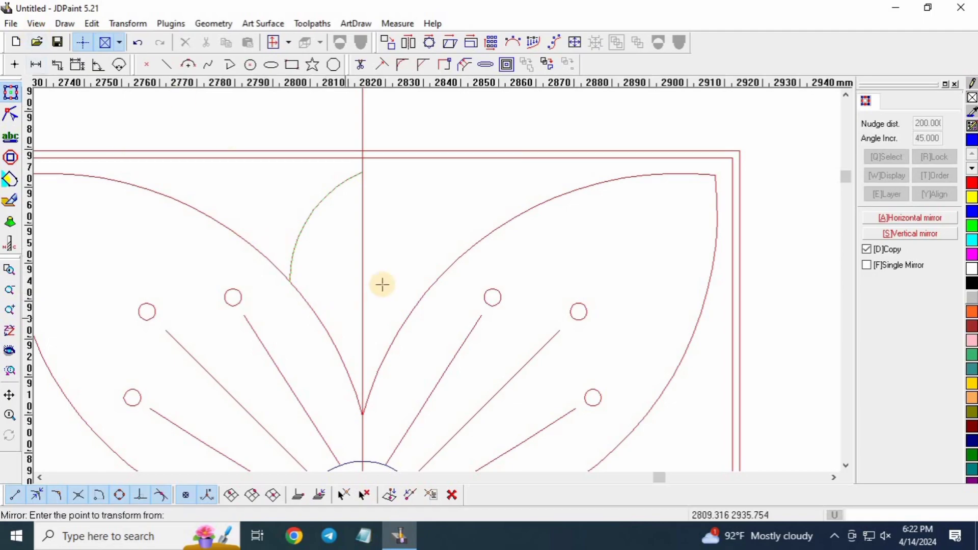
pyautogui.click(365, 351)
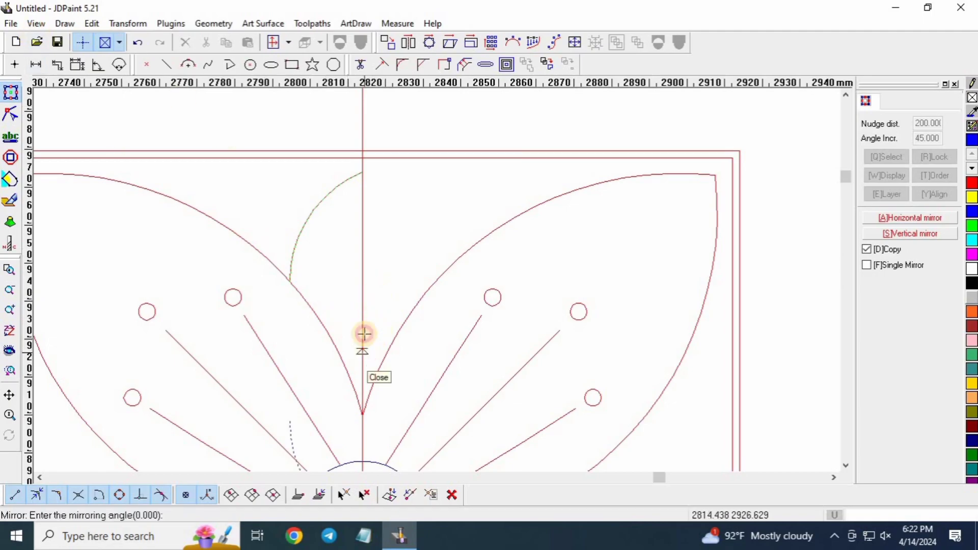
pyautogui.click(365, 113)
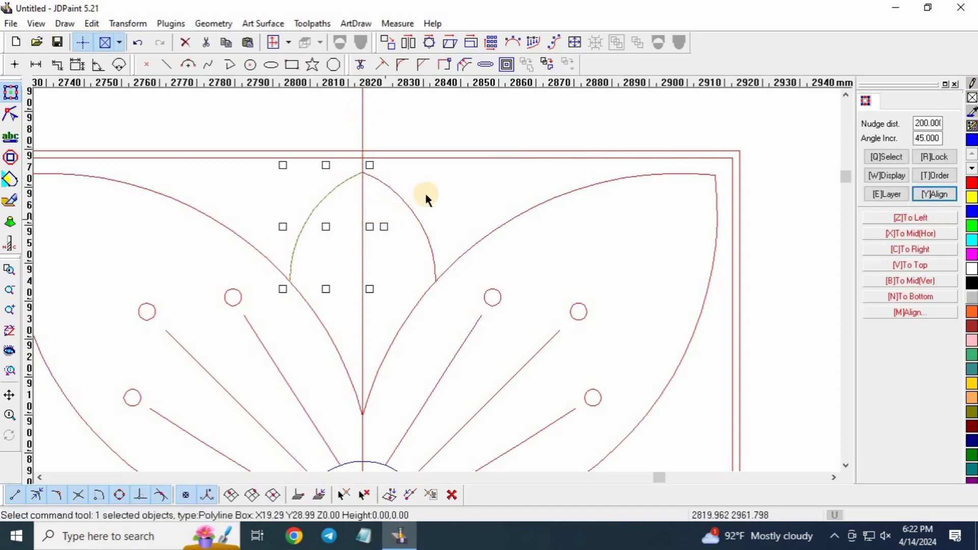
pyautogui.click(425, 197)
pyautogui.scroll(-3, 422, 270)
pyautogui.scroll(2, 424, 200)
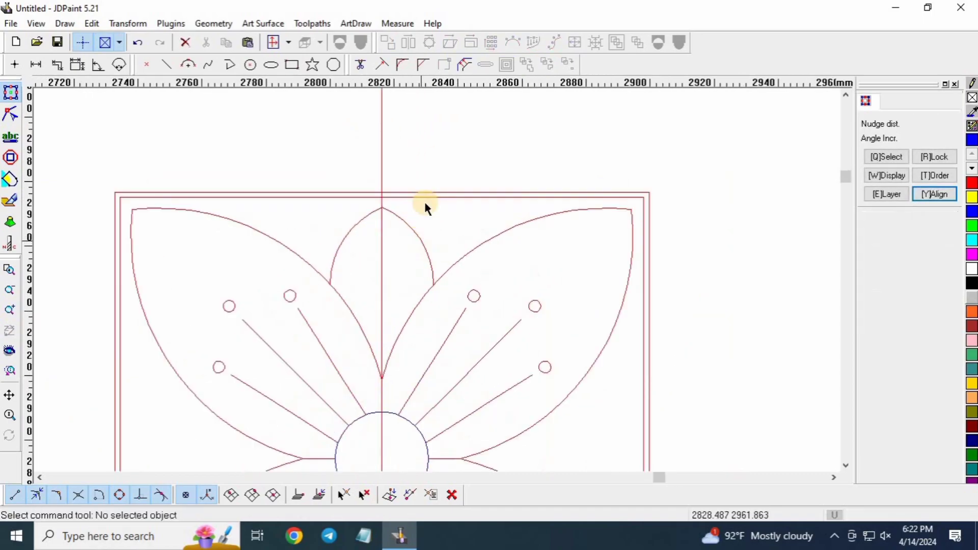
pyautogui.click(416, 237)
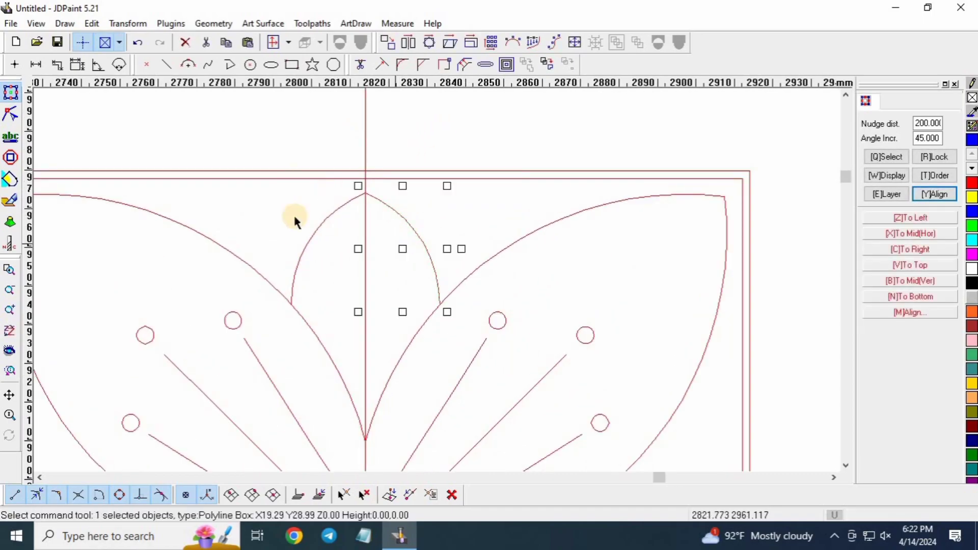
pyautogui.click(332, 231)
pyautogui.scroll(-2, 365, 207)
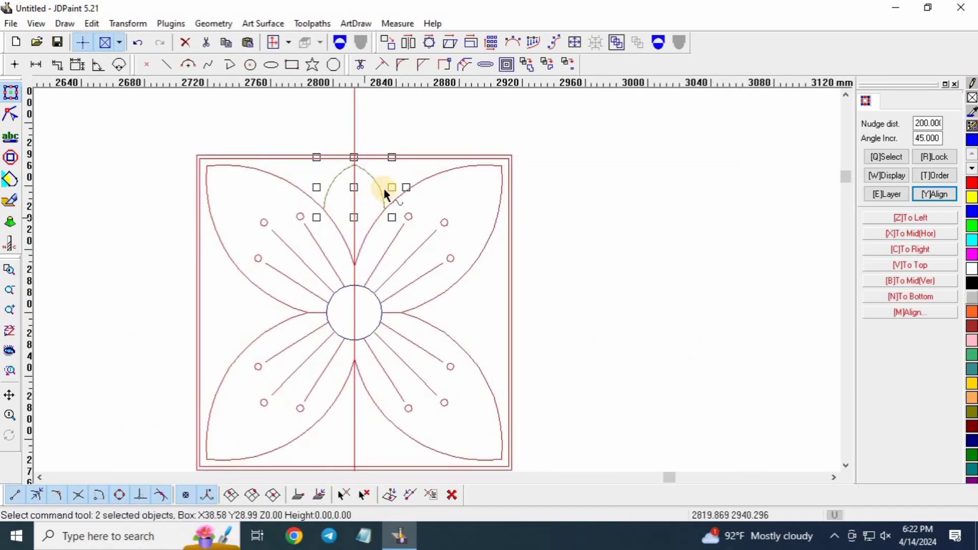
pyautogui.click(370, 188)
pyautogui.scroll(2, 384, 168)
pyautogui.click(323, 188)
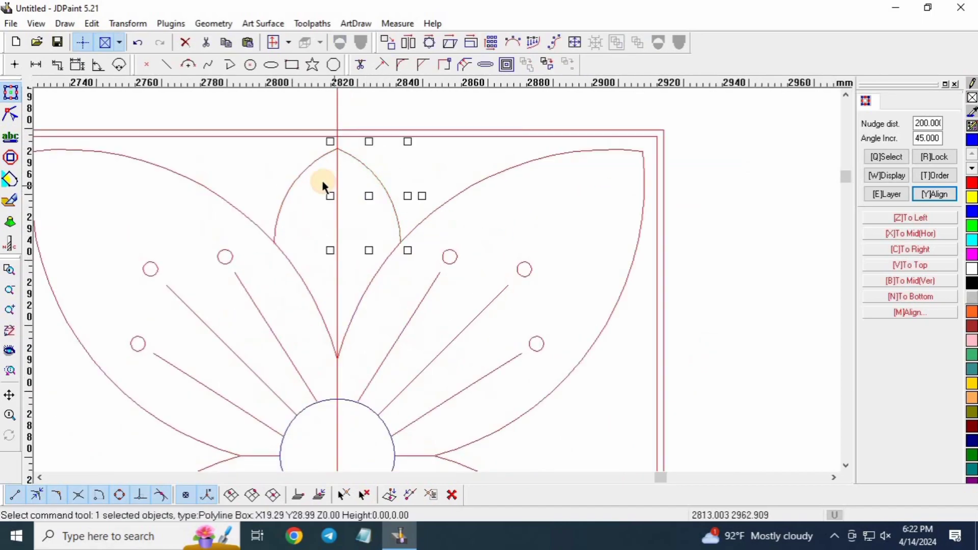
pyautogui.click(300, 183)
pyautogui.scroll(-2, 358, 188)
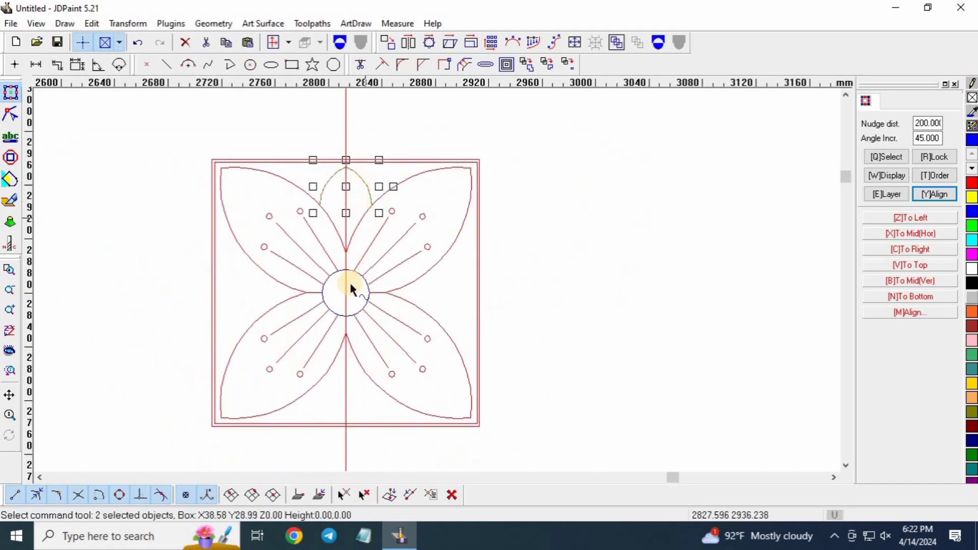
# Step: Draw a straight horizontal polyline about 376 mm long across the flower, extending past both sides of the square frame
pyautogui.click(169, 95)
pyautogui.click(229, 65)
pyautogui.click(110, 265)
pyautogui.click(614, 243)
pyautogui.rightClick(601, 243)
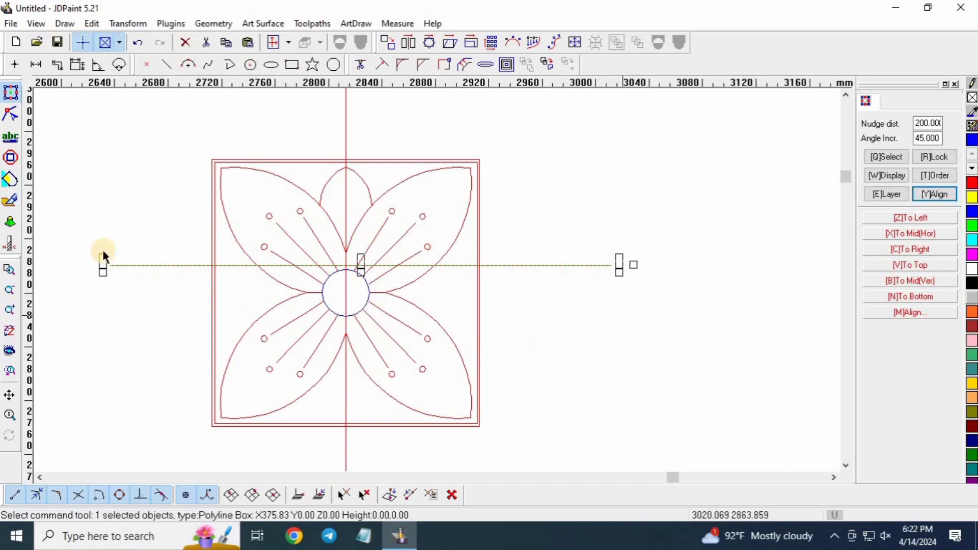
# Step: Align the horizontal line to the outer square frame, centred both horizontally and vertically
pyautogui.click(915, 312)
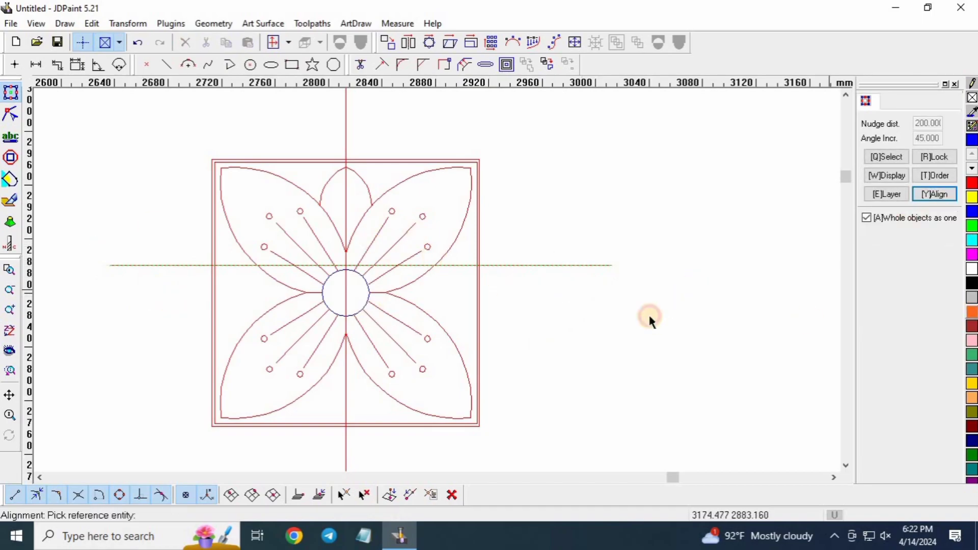
pyautogui.scroll(3, 481, 289)
pyautogui.scroll(2, 481, 289)
pyautogui.click(481, 288)
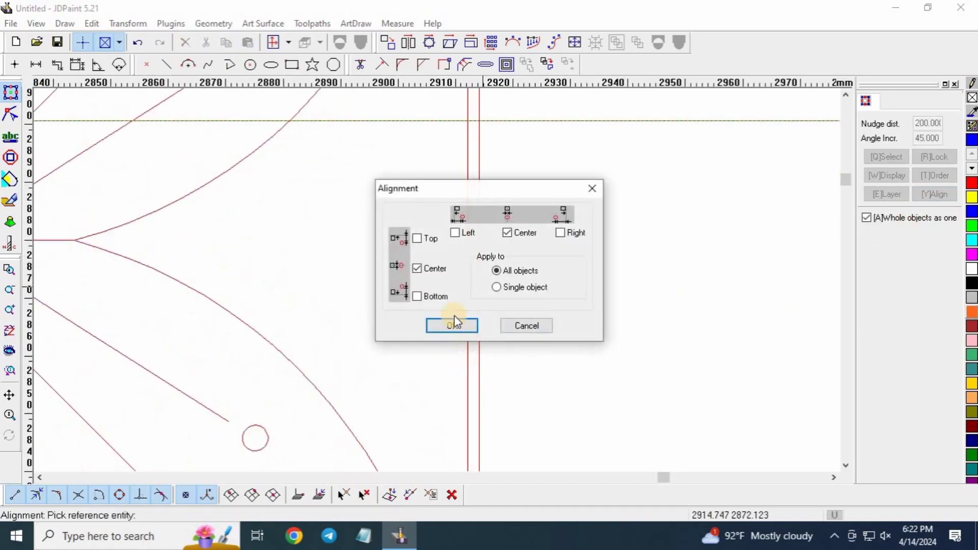
pyautogui.click(447, 323)
pyautogui.scroll(-3, 445, 297)
pyautogui.scroll(-3, 461, 288)
pyautogui.click(483, 162)
# Step: Polar array both halves of the upper small petal around the hub centre, 4 rotated copies at a step angle of 360/4
pyautogui.scroll(3, 415, 244)
pyautogui.scroll(2, 378, 210)
pyautogui.click(338, 258)
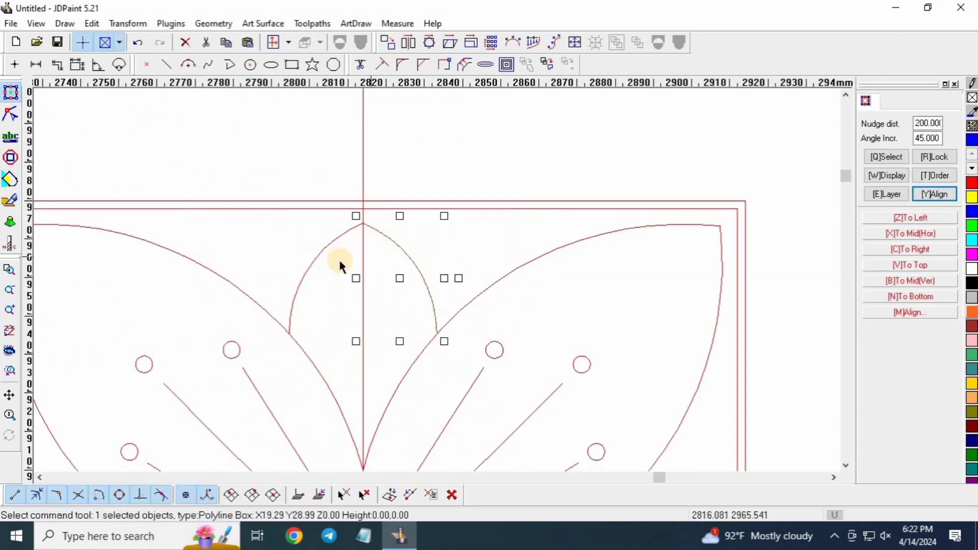
pyautogui.click(337, 250)
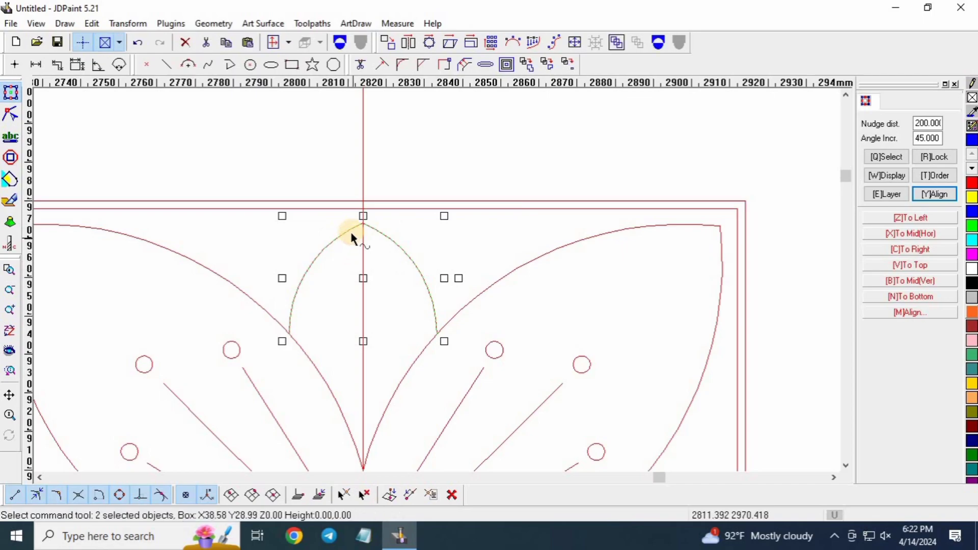
pyautogui.scroll(-3, 350, 228)
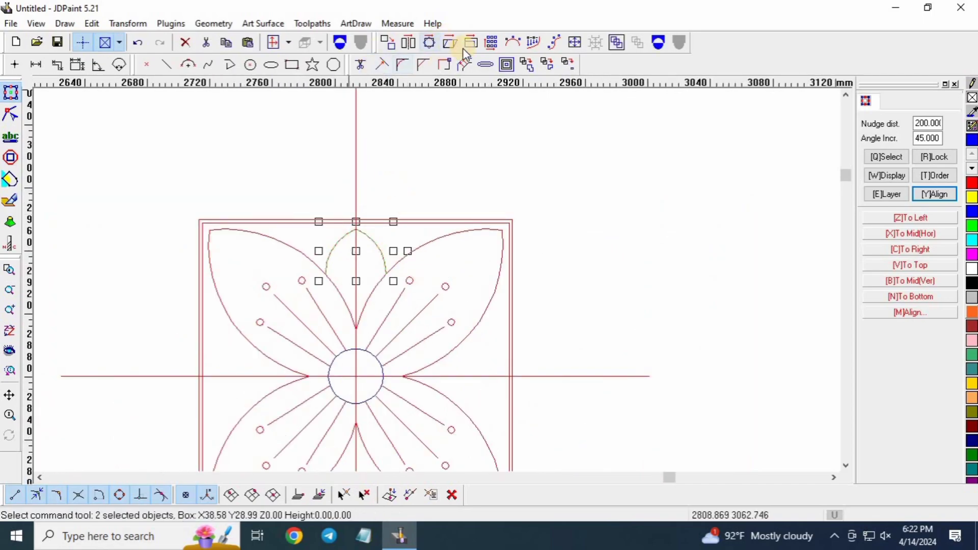
pyautogui.click(512, 45)
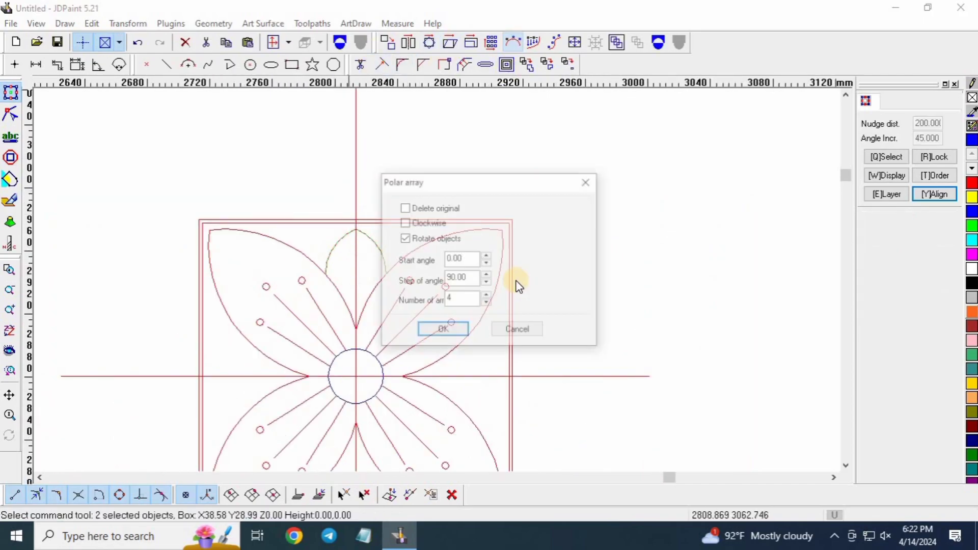
pyautogui.doubleClick(465, 277)
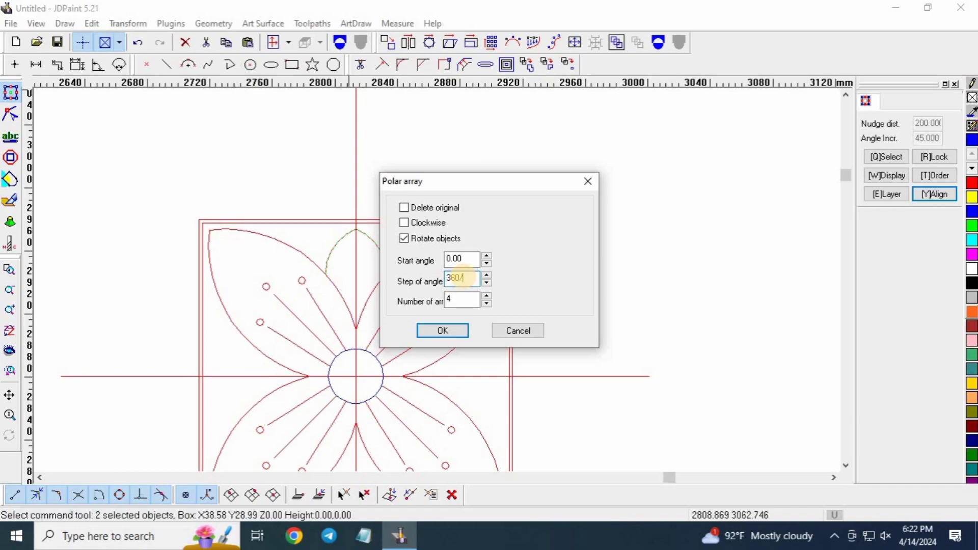
pyautogui.write('4')
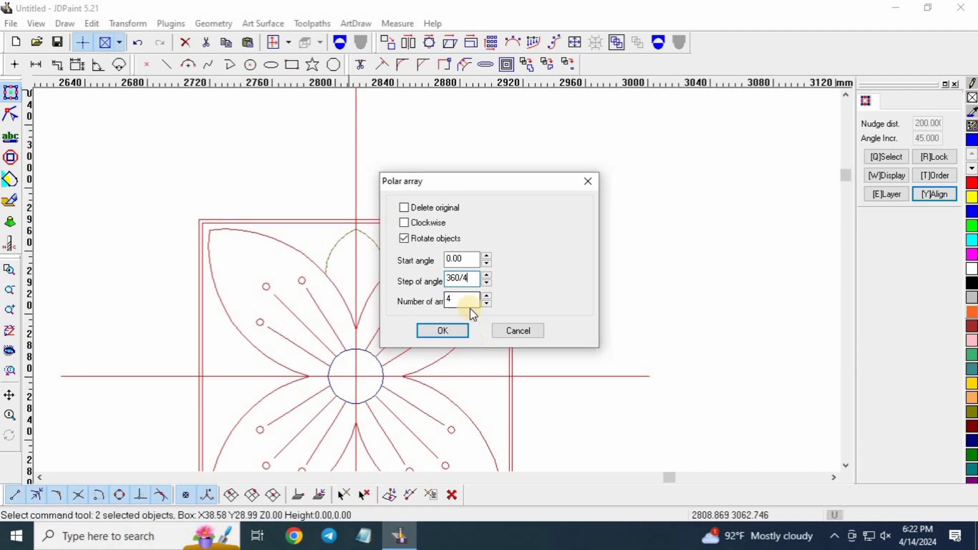
pyautogui.click(444, 331)
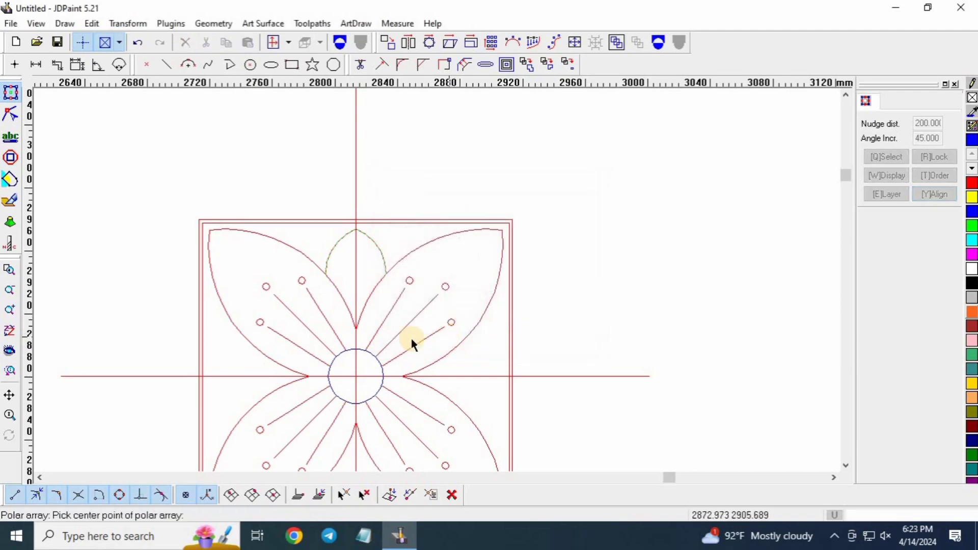
pyautogui.scroll(2, 369, 391)
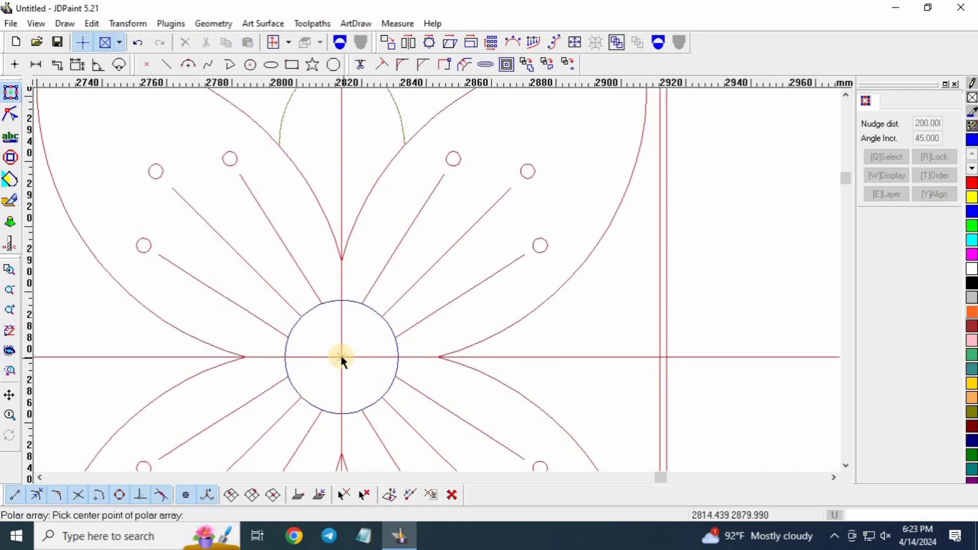
pyautogui.click(342, 359)
# Step: Delete the duplicate right and left curves lying over the upper small petal
pyautogui.scroll(-4, 375, 326)
pyautogui.scroll(4, 370, 212)
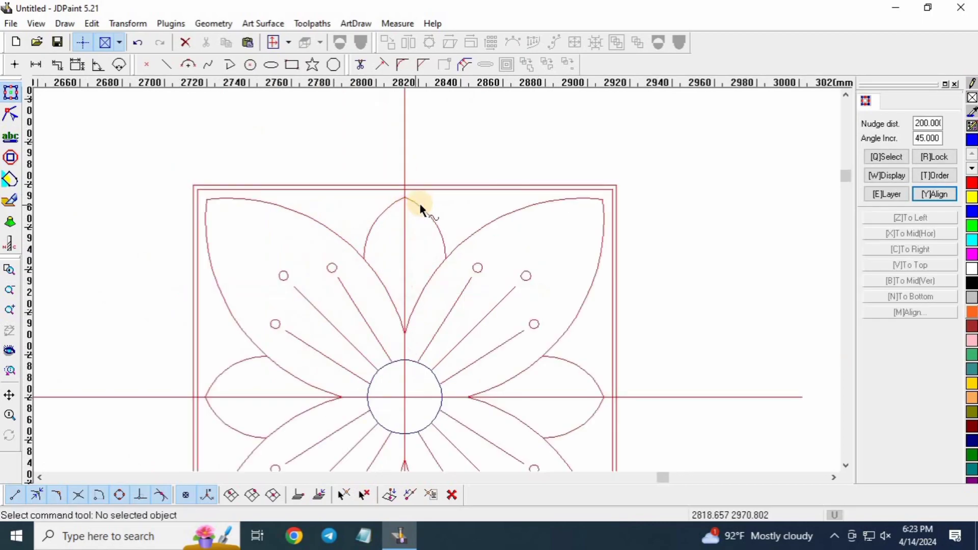
pyautogui.click(420, 206)
pyautogui.press('Delete')
pyautogui.click(384, 212)
pyautogui.press('Delete')
# Step: Delete the vertical and horizontal construction lines crossing the flower
pyautogui.scroll(-5, 402, 218)
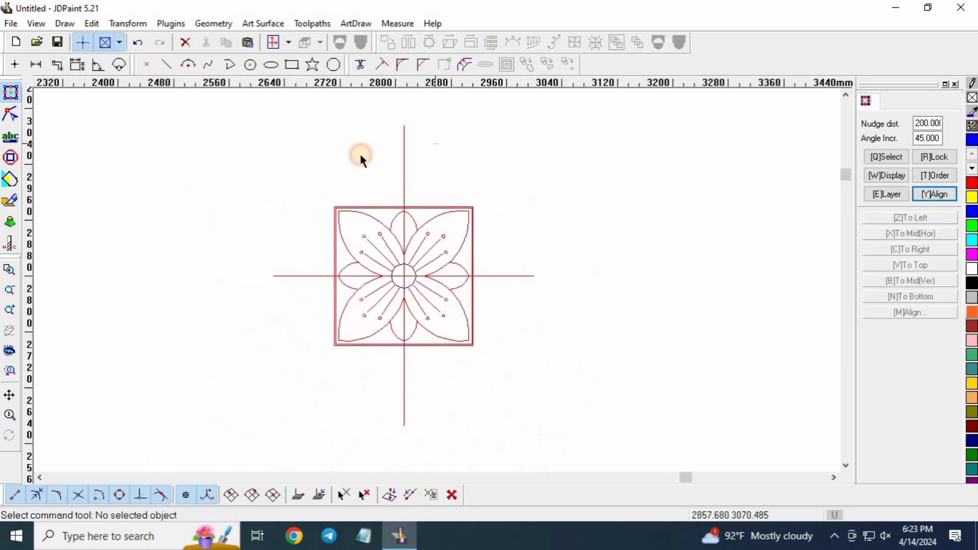
pyautogui.click(567, 276)
pyautogui.press('Delete')
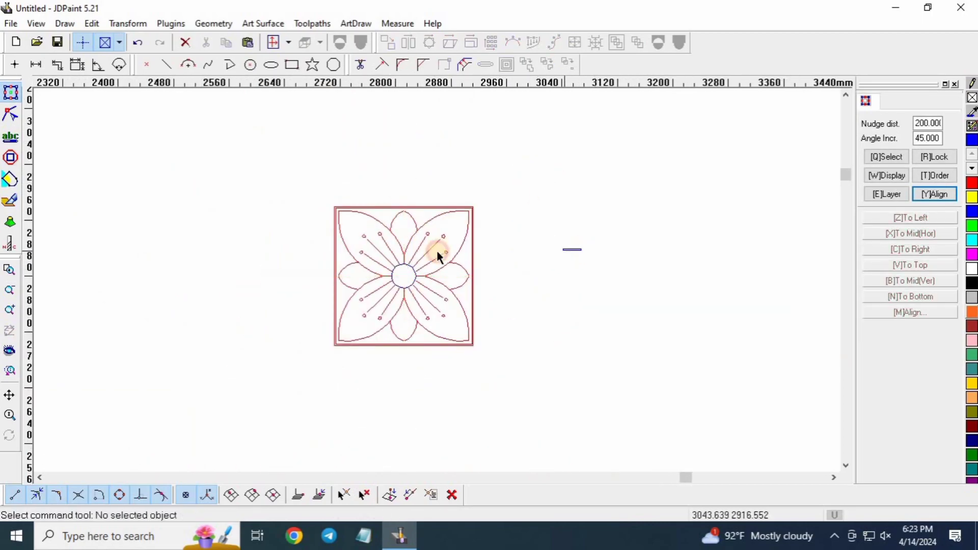
# Step: Select the complete flower with its square frame and place a copy 400 mm to its right
pyautogui.scroll(5, 438, 261)
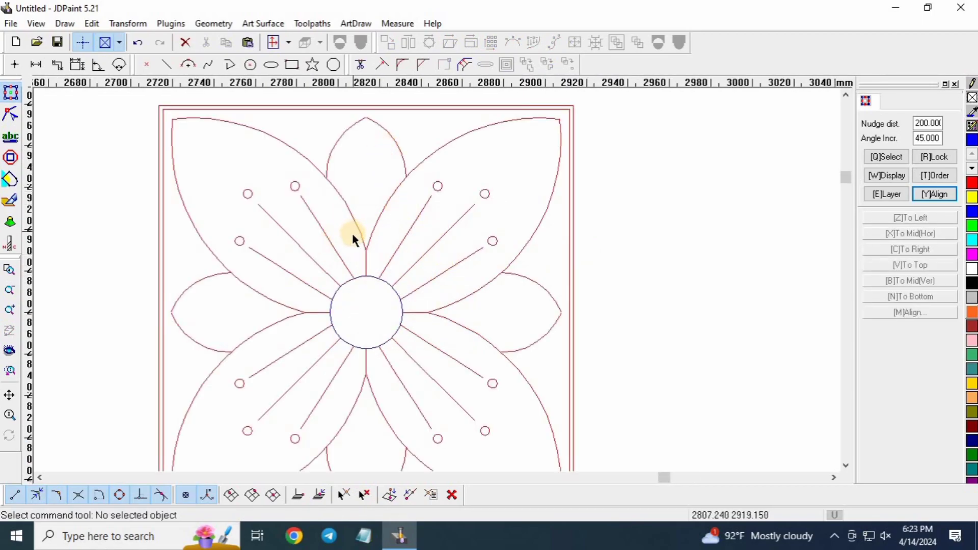
pyautogui.scroll(-3, 351, 219)
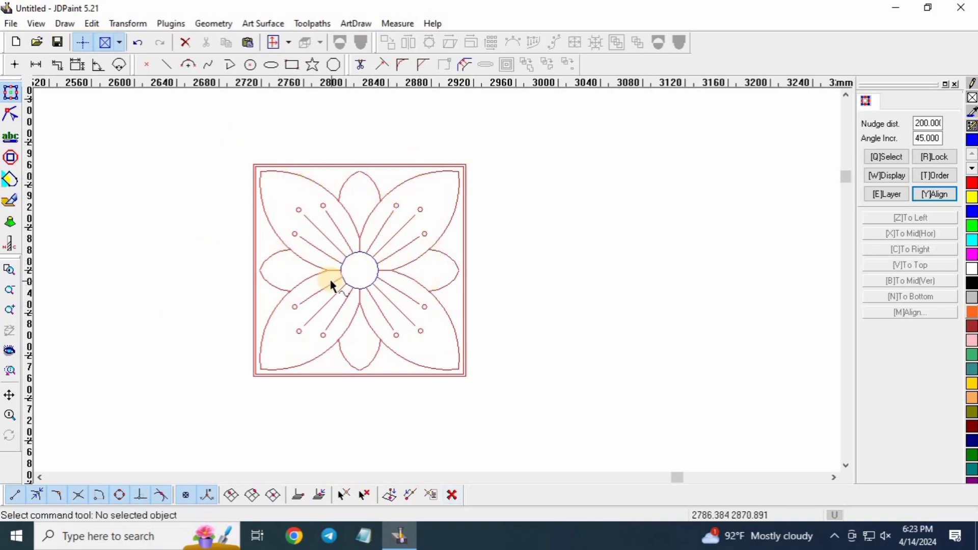
pyautogui.scroll(-2, 124, 284)
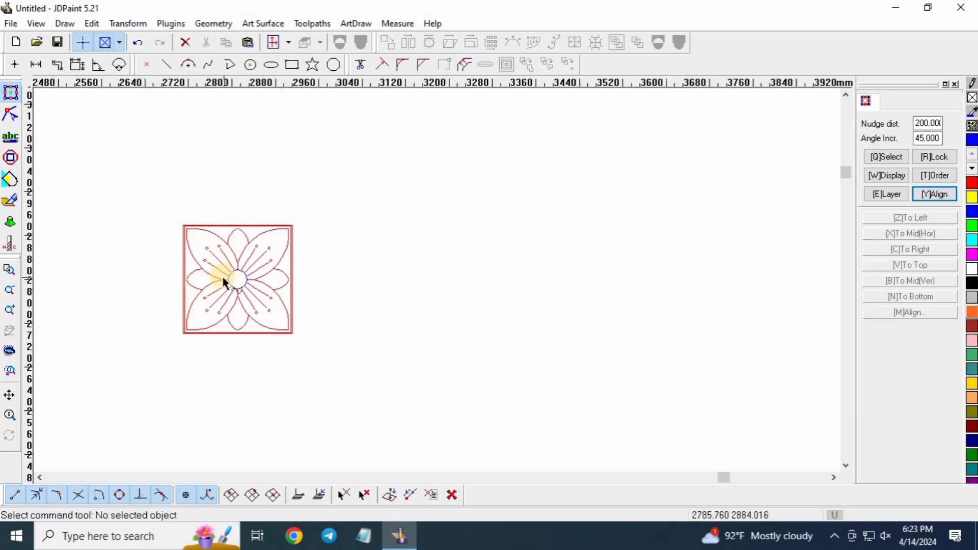
pyautogui.scroll(3, 234, 267)
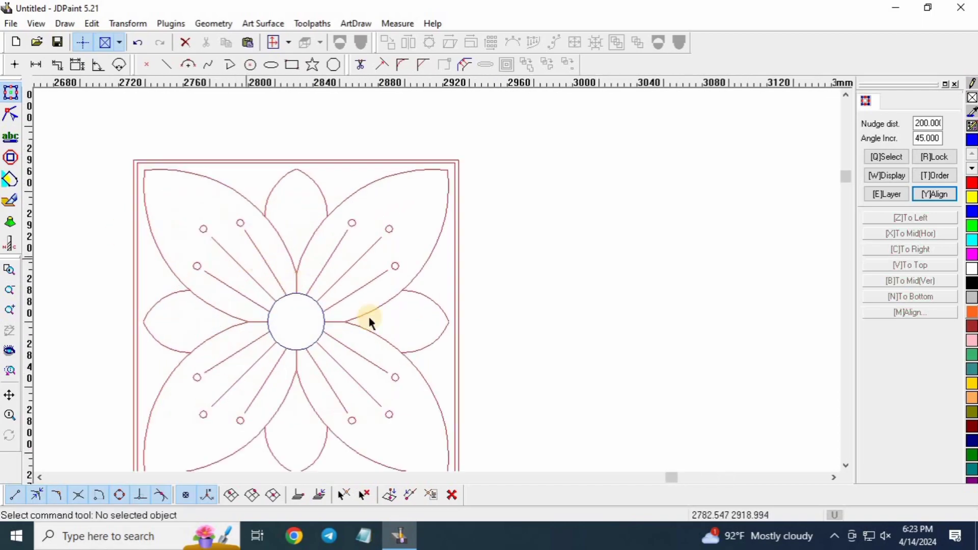
pyautogui.scroll(-2, 390, 306)
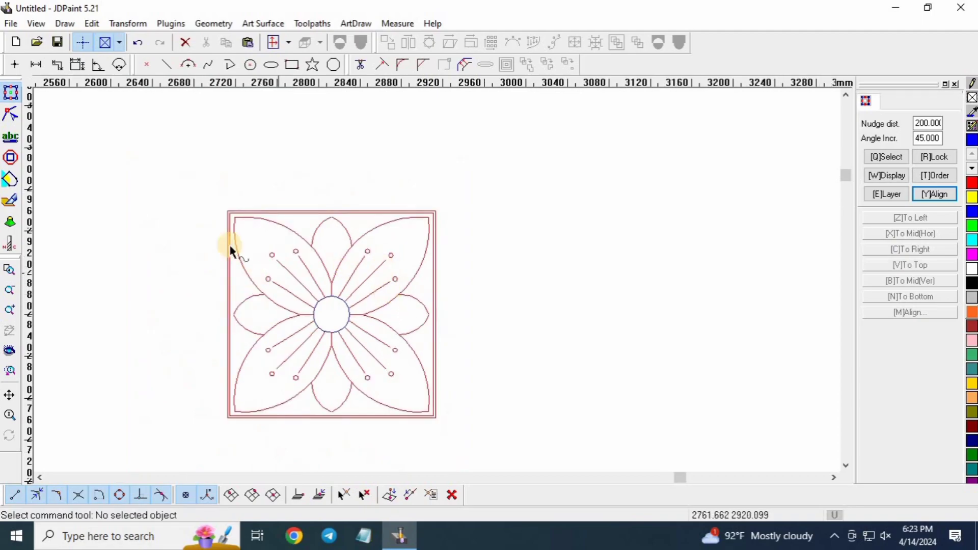
pyautogui.moveTo(480, 362); pyautogui.dragTo(635, 453)
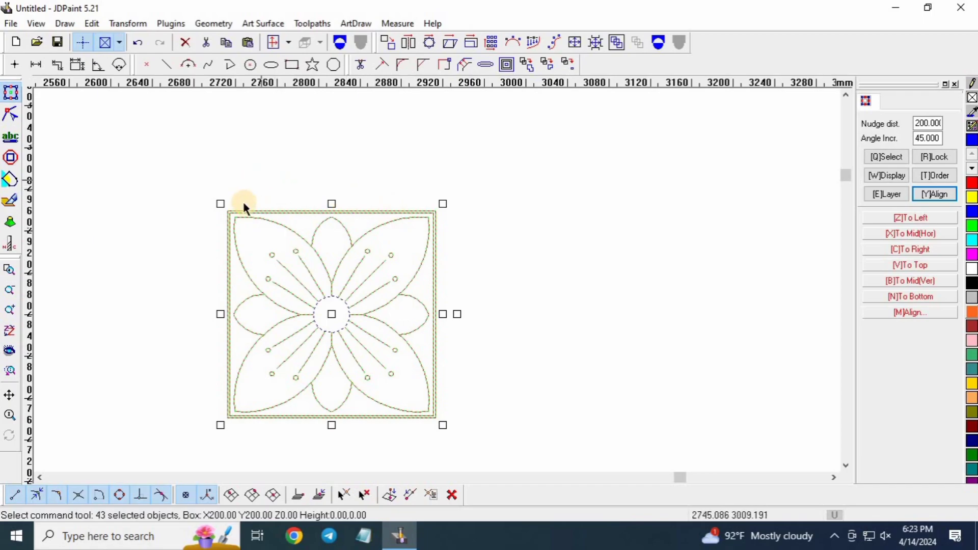
pyautogui.scroll(2, 244, 204)
pyautogui.scroll(-1, 135, 147)
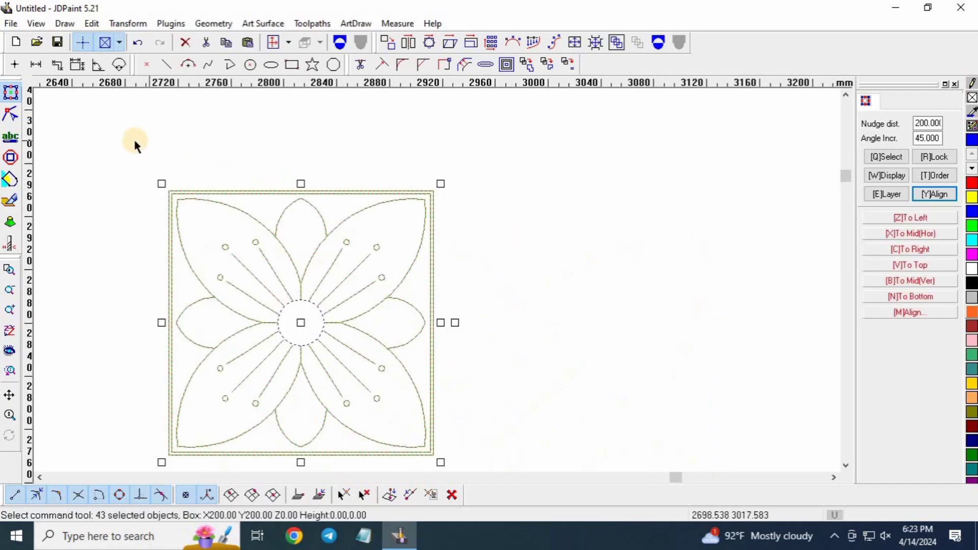
pyautogui.scroll(-2, 175, 215)
pyautogui.moveTo(87, 142); pyautogui.dragTo(431, 390)
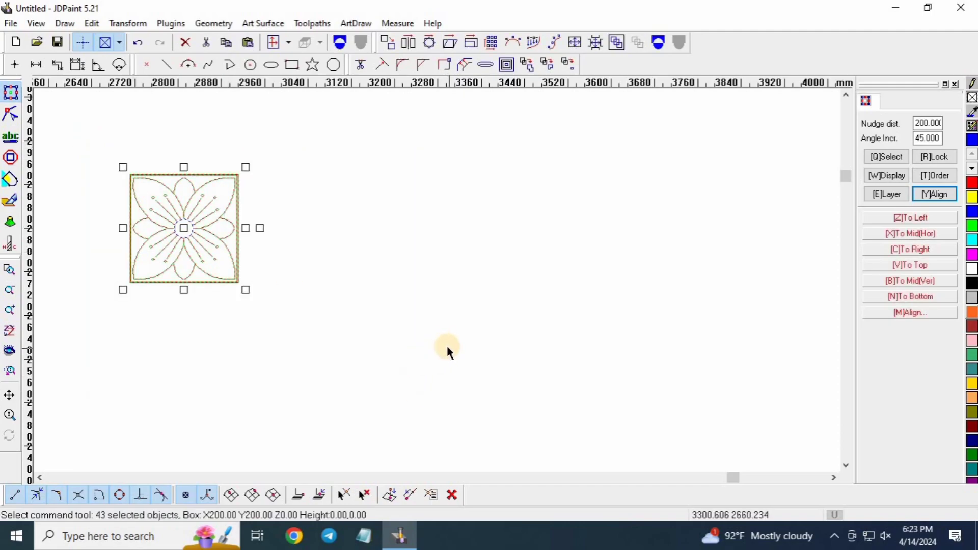
pyautogui.press('Right')
pyautogui.press('Right')
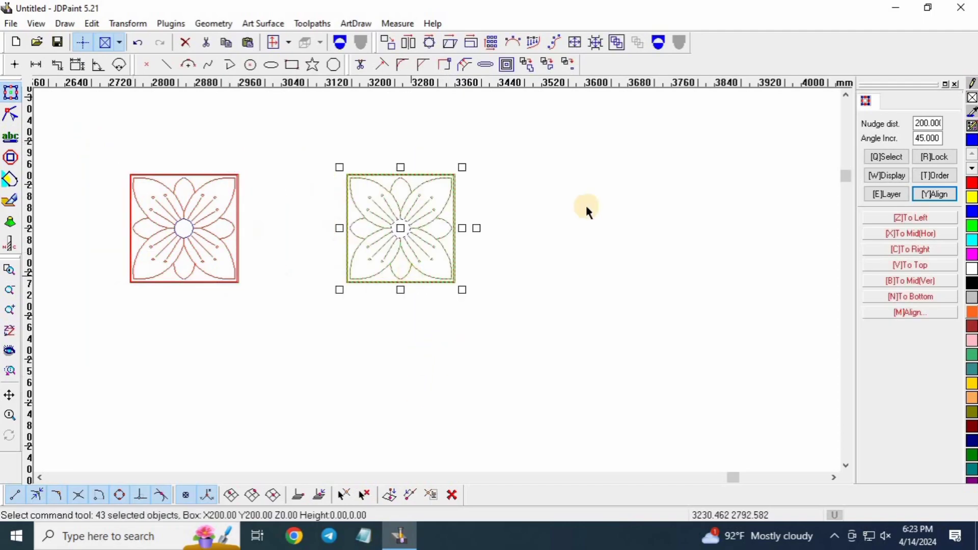
# Step: Select all the flower curves inside the copied frame, leaving out the frame, and combine them into one object
pyautogui.click(551, 182)
pyautogui.scroll(4, 443, 176)
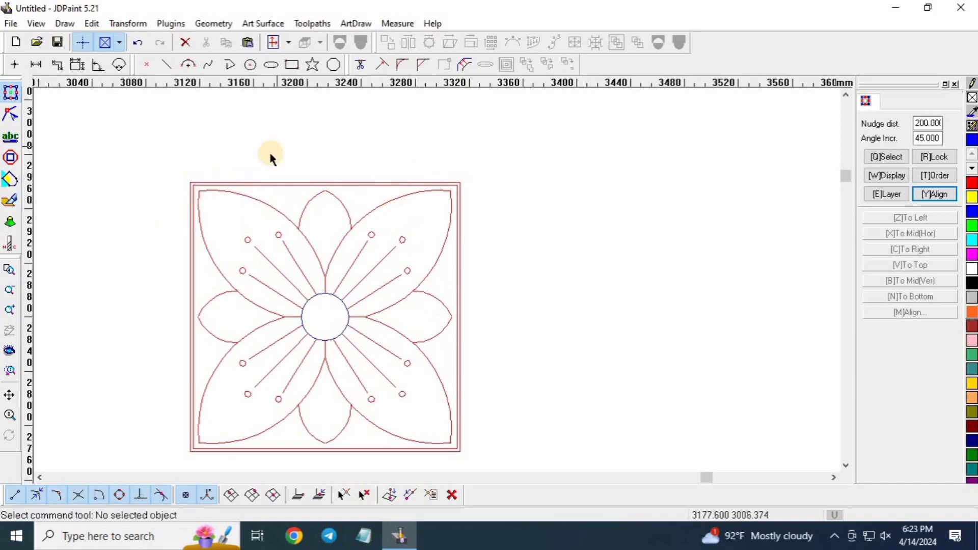
pyautogui.scroll(-2, 270, 153)
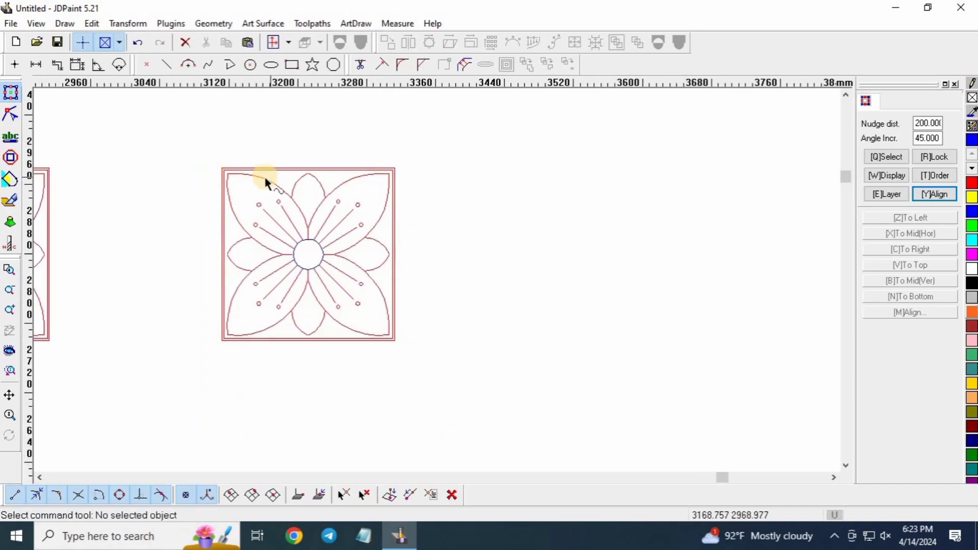
pyautogui.moveTo(206, 171); pyautogui.dragTo(444, 390)
pyautogui.scroll(2, 233, 148)
pyautogui.scroll(-1, 392, 158)
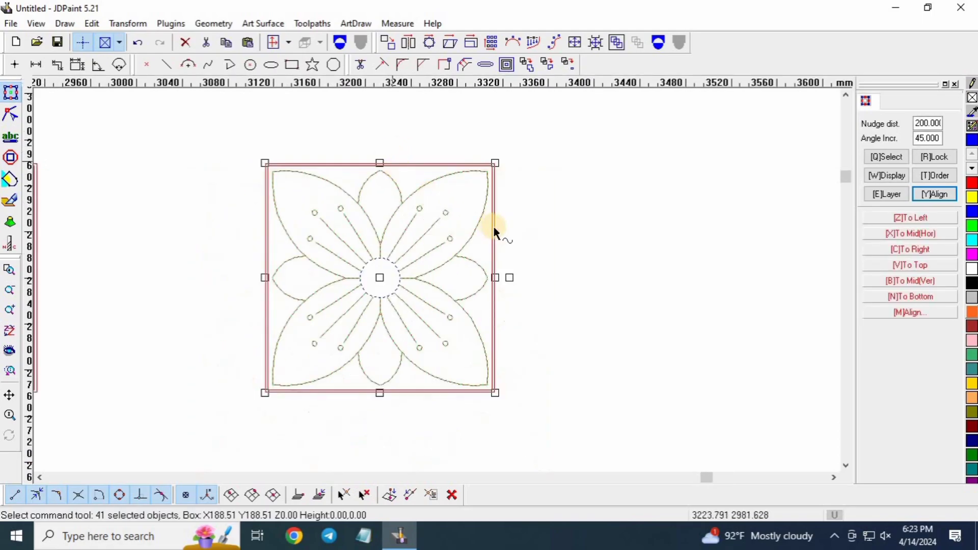
pyautogui.click(660, 44)
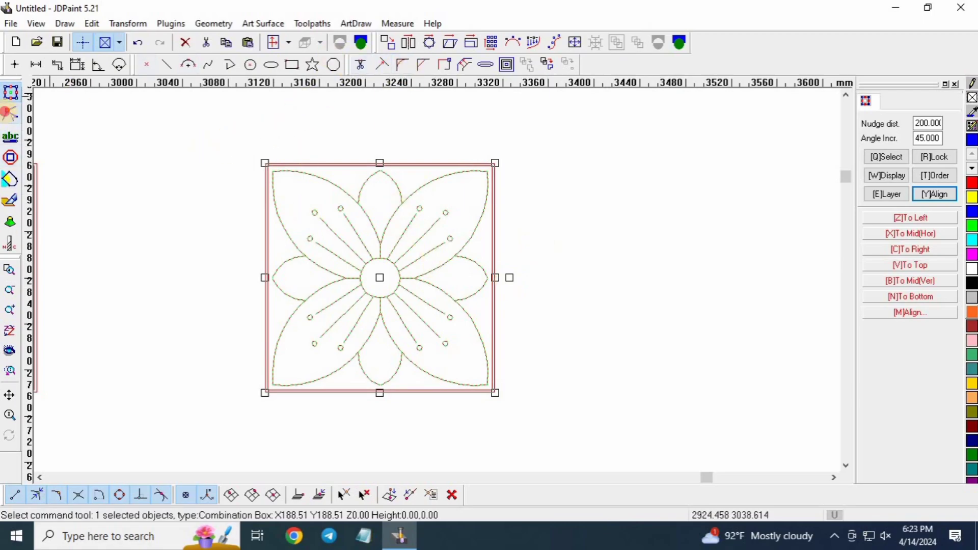
# Step: Select all nodes of the combined flower and auto-reduce them twice
pyautogui.click(11, 114)
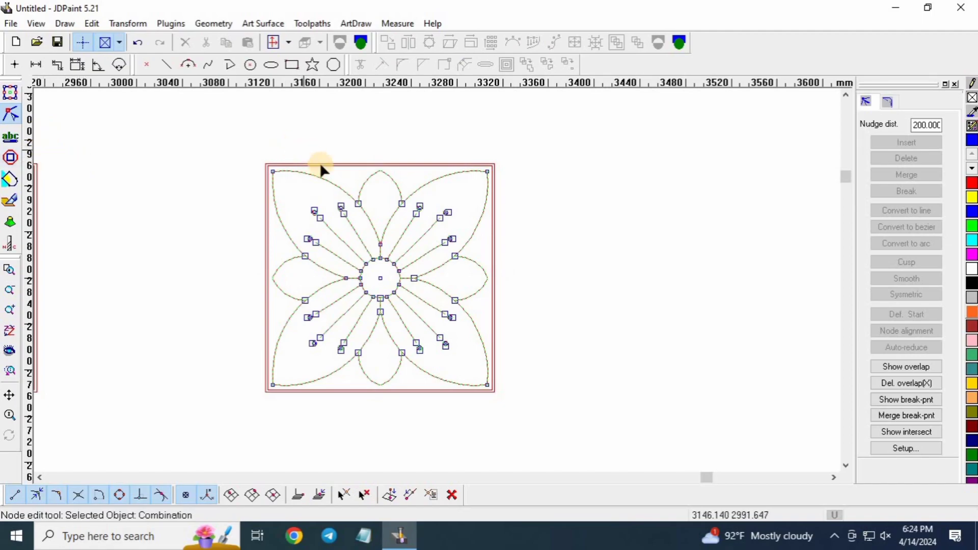
pyautogui.moveTo(599, 344); pyautogui.dragTo(646, 416)
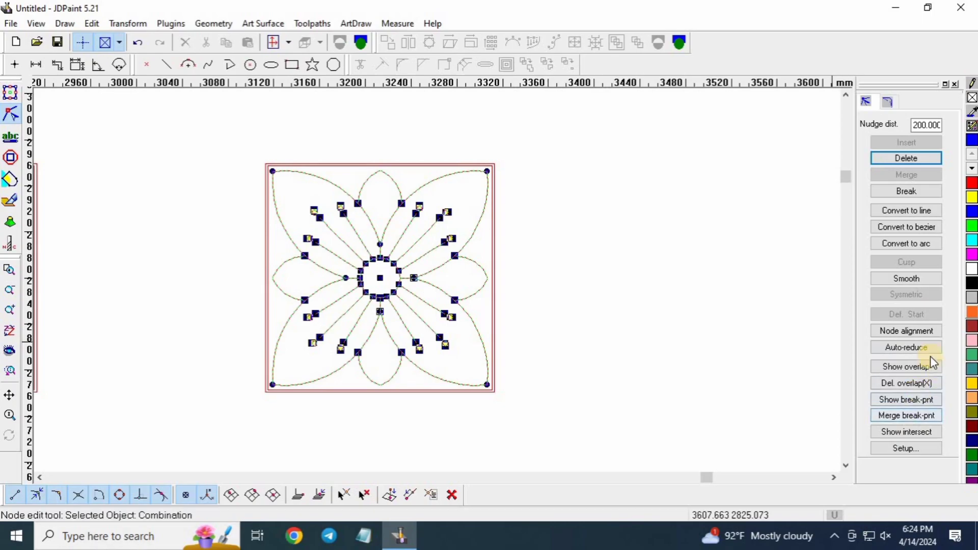
pyautogui.click(915, 350)
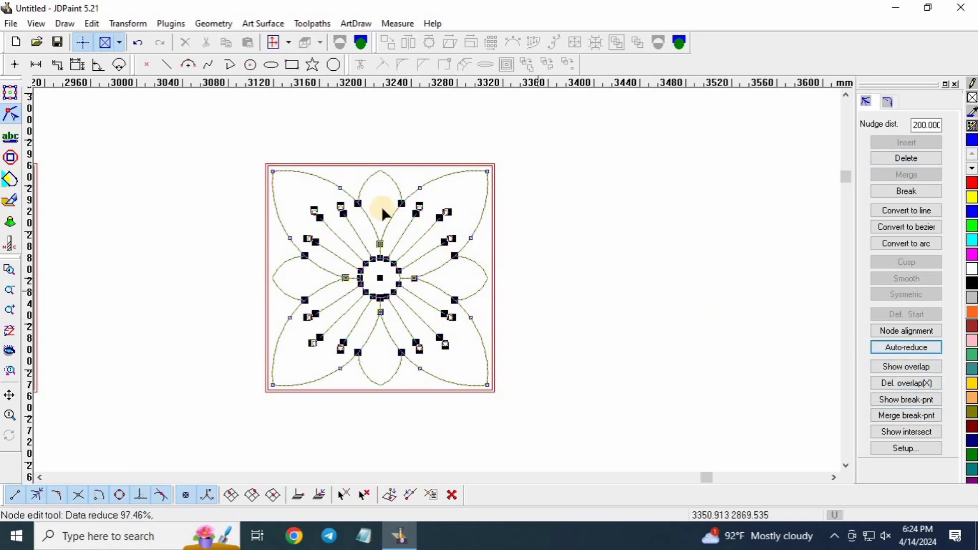
pyautogui.moveTo(214, 116); pyautogui.dragTo(683, 460)
pyautogui.click(900, 351)
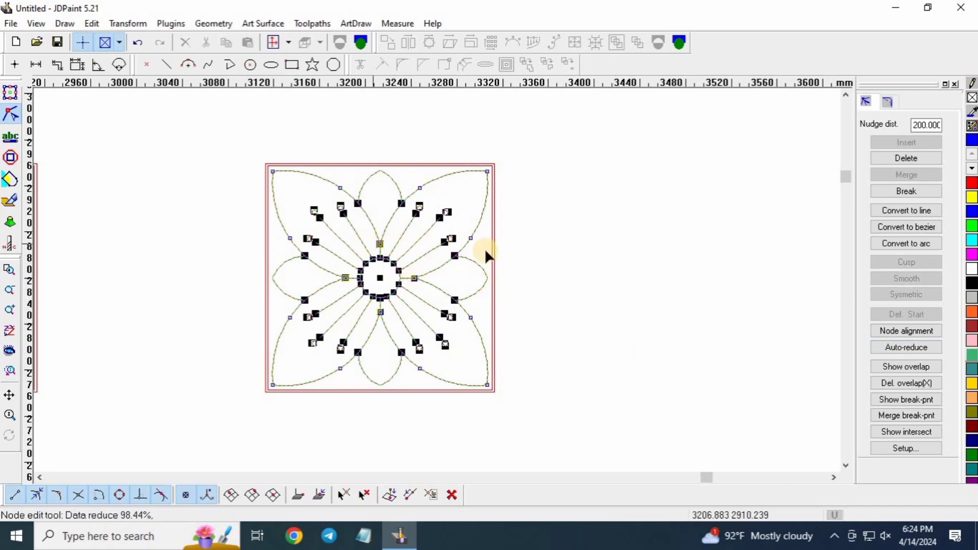
# Step: Expand the combined flower curves about 1 mm to each side with arc end points and sharp corners, keeping the originals
pyautogui.click(11, 95)
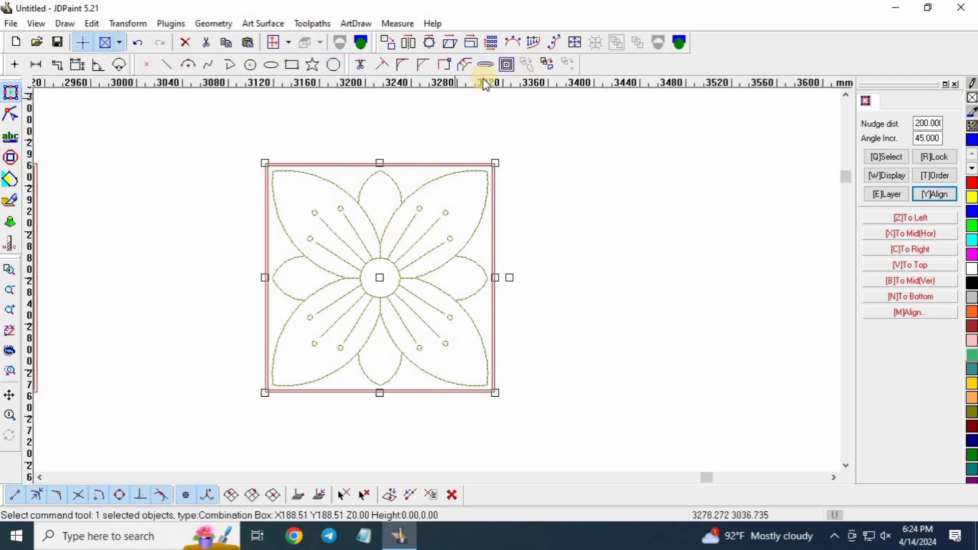
pyautogui.click(486, 65)
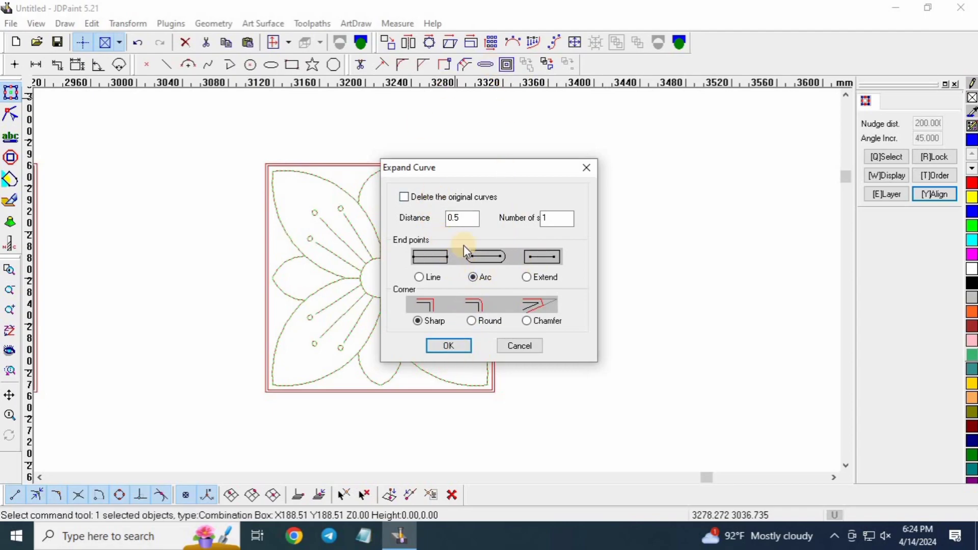
pyautogui.doubleClick(462, 219)
pyautogui.click(459, 344)
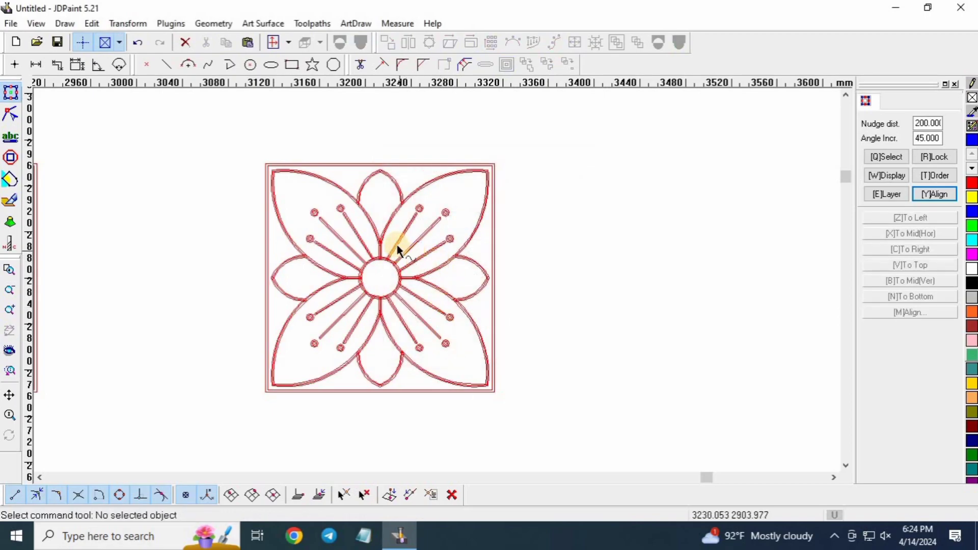
# Step: Explode the expanded flower outline and region-weld its pieces, deleting the originals and converting the curves to lines
pyautogui.click(386, 225)
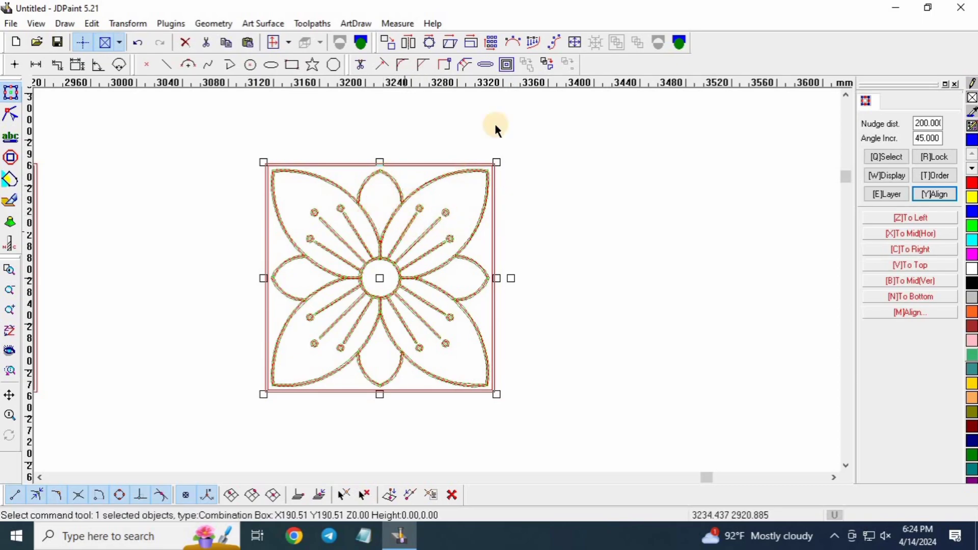
pyautogui.click(681, 44)
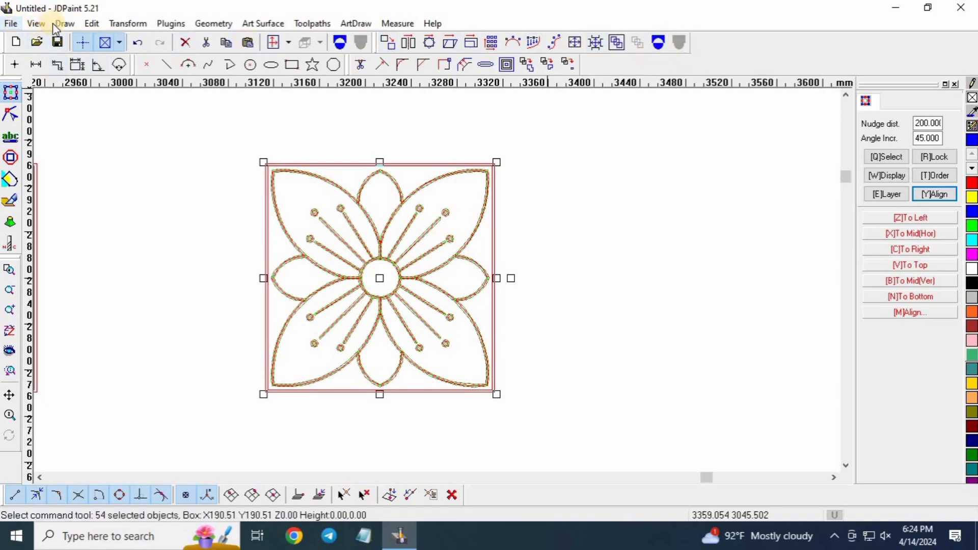
pyautogui.click(91, 24)
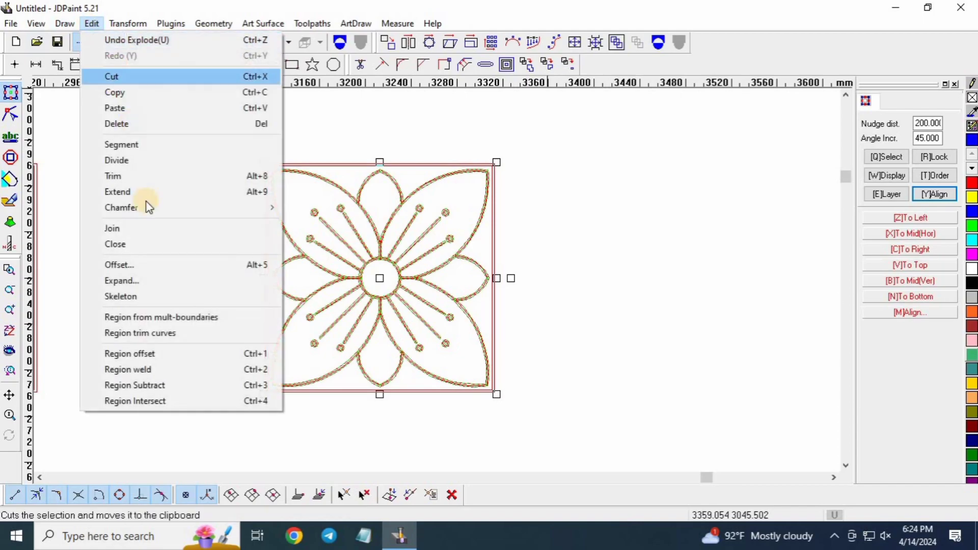
pyautogui.click(152, 371)
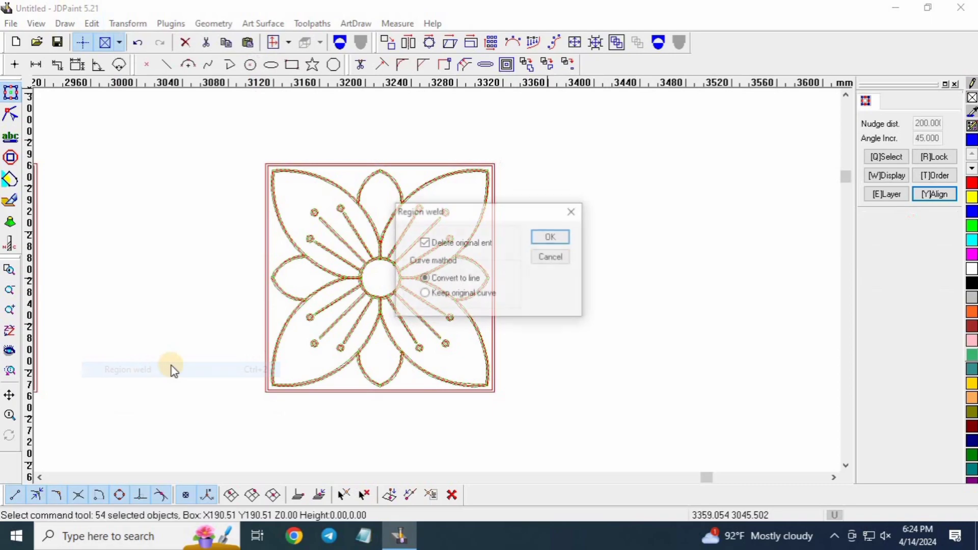
pyautogui.click(554, 238)
# Step: Examine the welded outline at the petal joints, the stamens, the central hub and the upper-right petal tip
pyautogui.click(379, 202)
pyautogui.scroll(3, 380, 201)
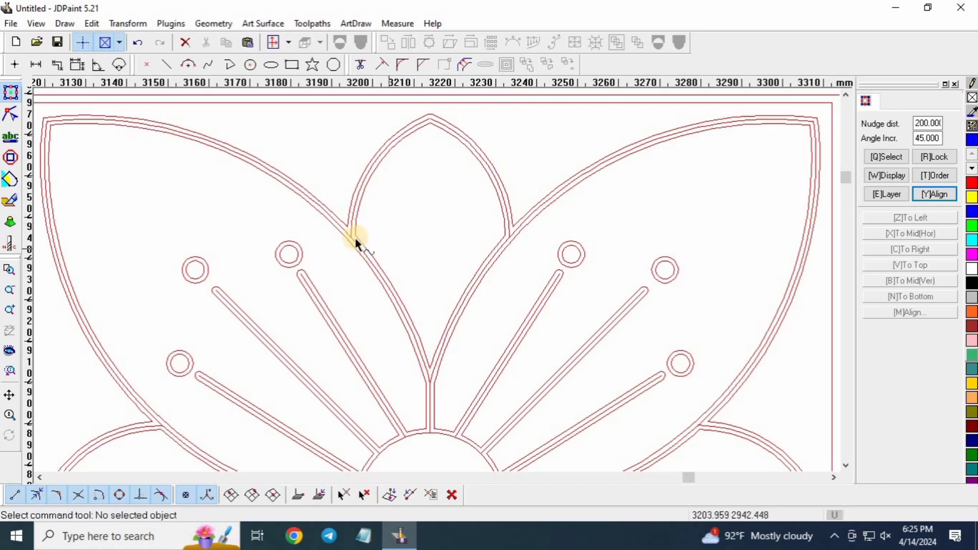
pyautogui.scroll(-3, 357, 242)
pyautogui.scroll(3, 362, 239)
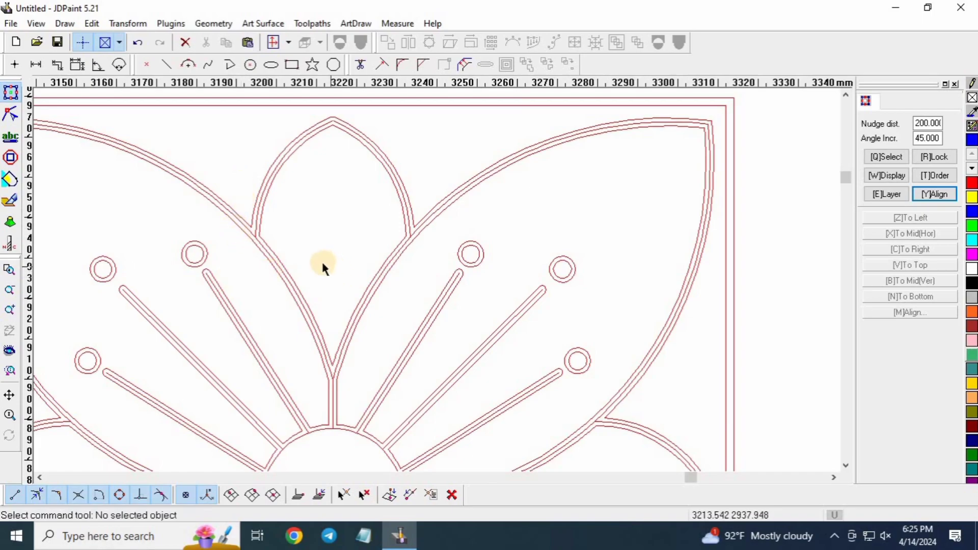
pyautogui.scroll(-3, 171, 245)
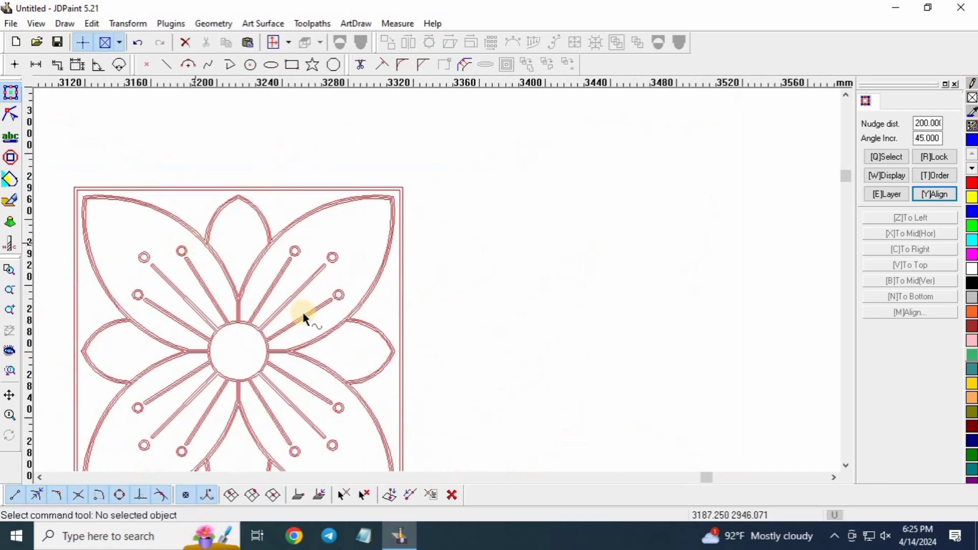
pyautogui.scroll(4, 258, 367)
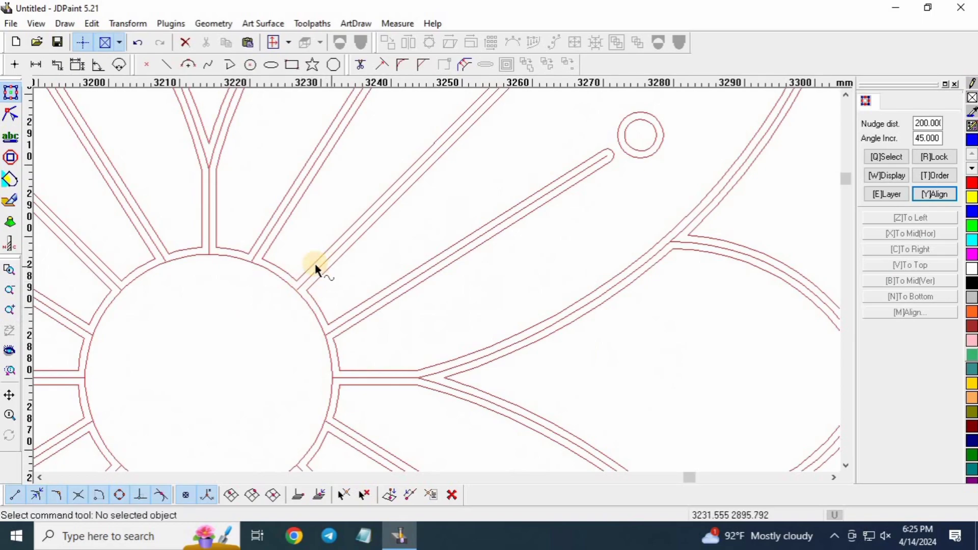
pyautogui.scroll(-5, 316, 270)
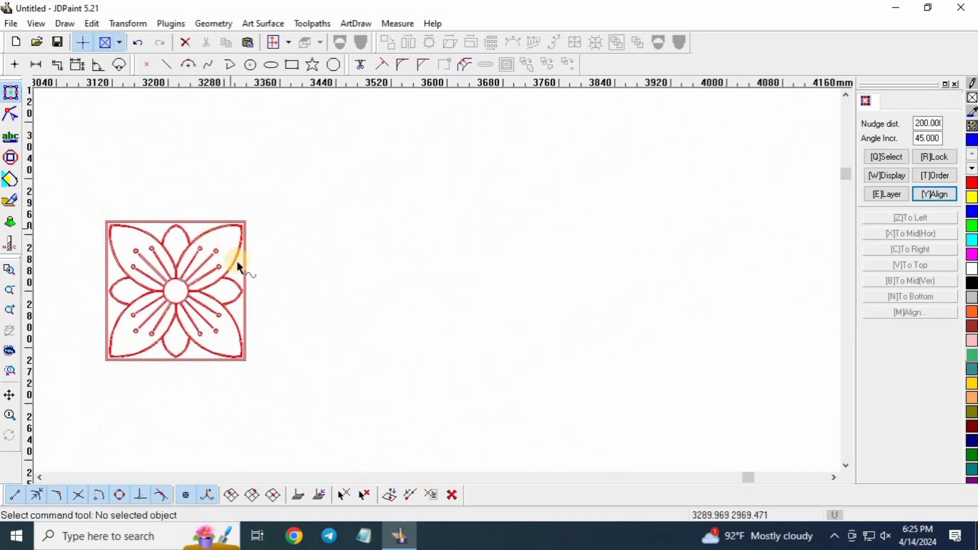
pyautogui.scroll(5, 237, 264)
pyautogui.click(232, 194)
pyautogui.scroll(2, 250, 194)
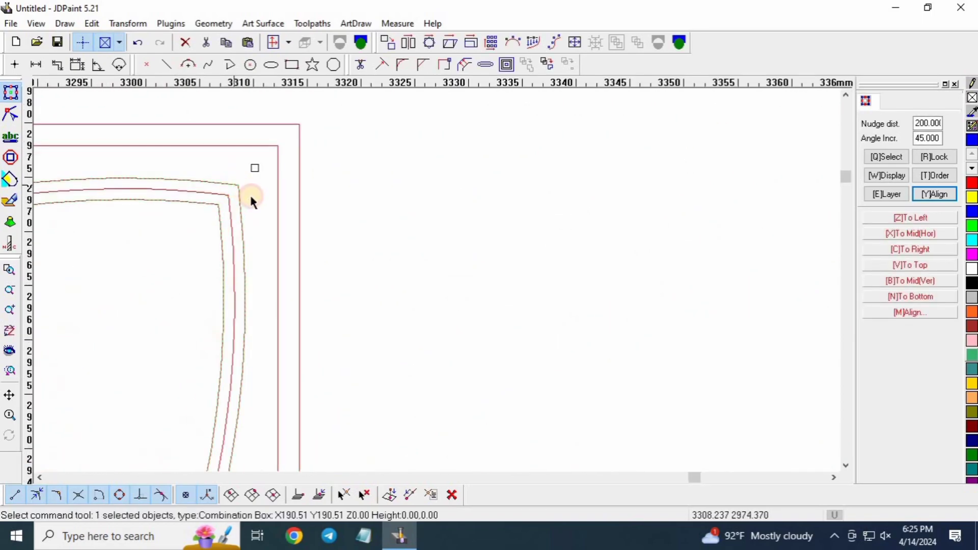
pyautogui.scroll(-3, 353, 185)
pyautogui.scroll(-3, 267, 286)
pyautogui.scroll(3, 278, 264)
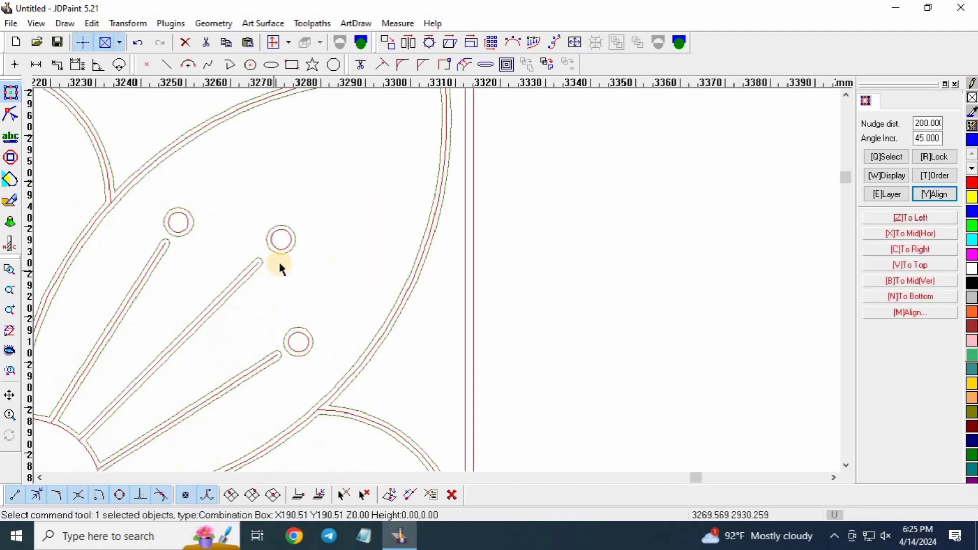
pyautogui.scroll(1, 279, 260)
pyautogui.moveTo(308, 192); pyautogui.dragTo(290, 232)
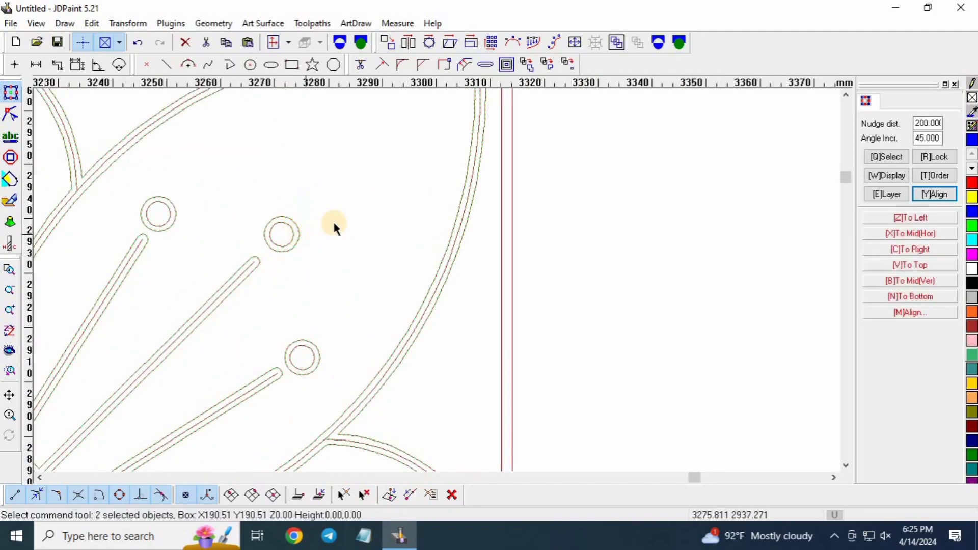
pyautogui.scroll(-3, 354, 249)
pyautogui.click(359, 214)
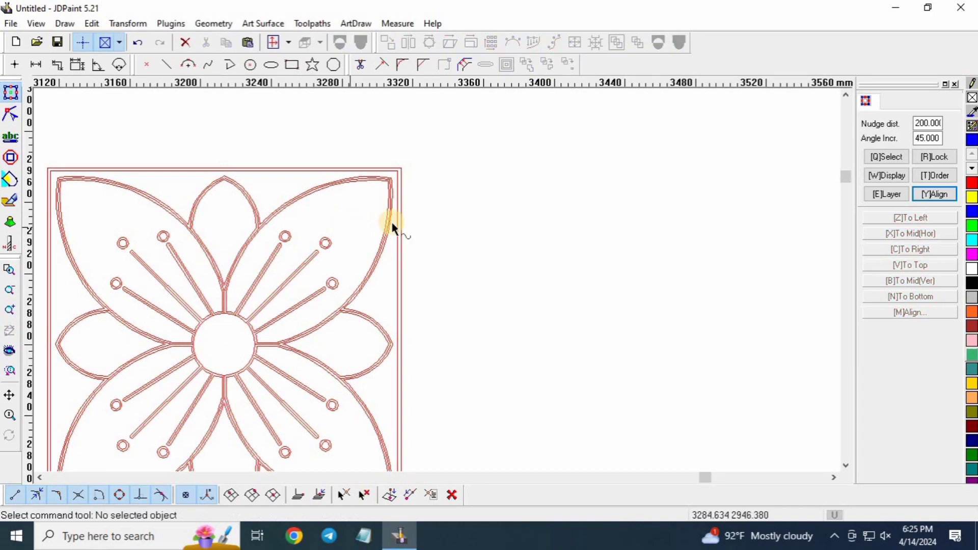
# Step: Pick out the original centre-line flower curves inside the welded outline and inspect how they meet the hub circle
pyautogui.scroll(4, 250, 274)
pyautogui.click(276, 207)
pyautogui.scroll(-2, 471, 230)
pyautogui.scroll(-2, 465, 232)
pyautogui.scroll(3, 428, 229)
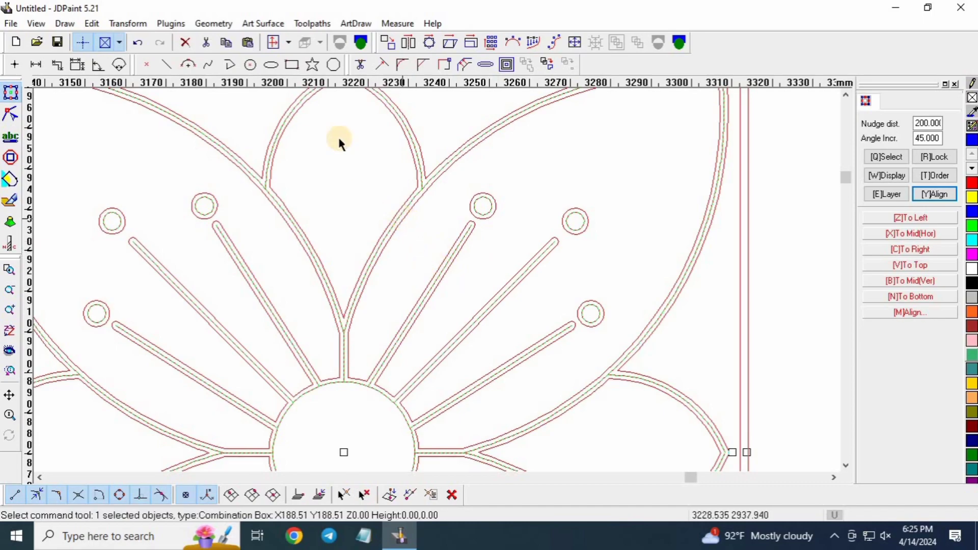
pyautogui.click(324, 400)
pyautogui.scroll(2, 331, 379)
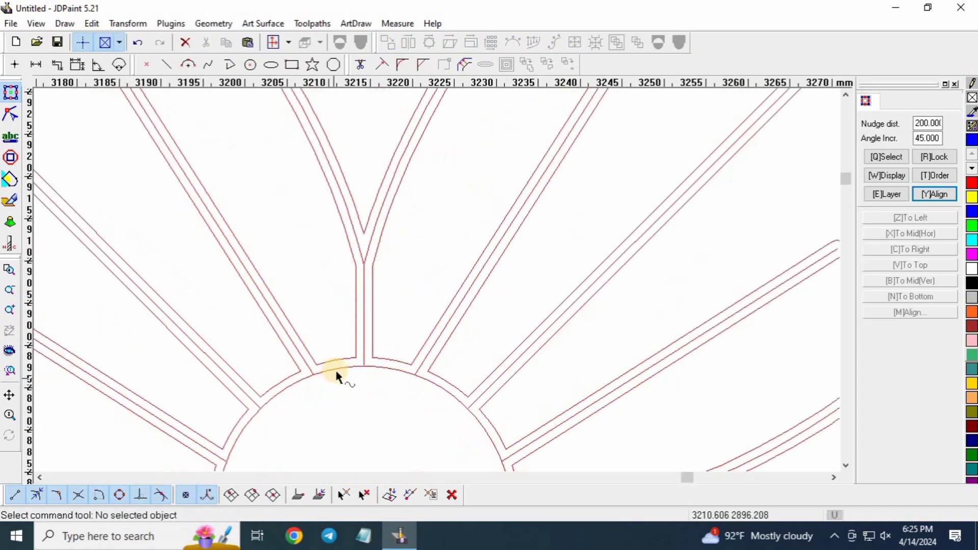
# Step: Select the combined centre-line flower curves inside the welded outline and break the combination into separate curves
pyautogui.click(343, 367)
pyautogui.scroll(-2, 316, 326)
pyautogui.scroll(-1, 299, 288)
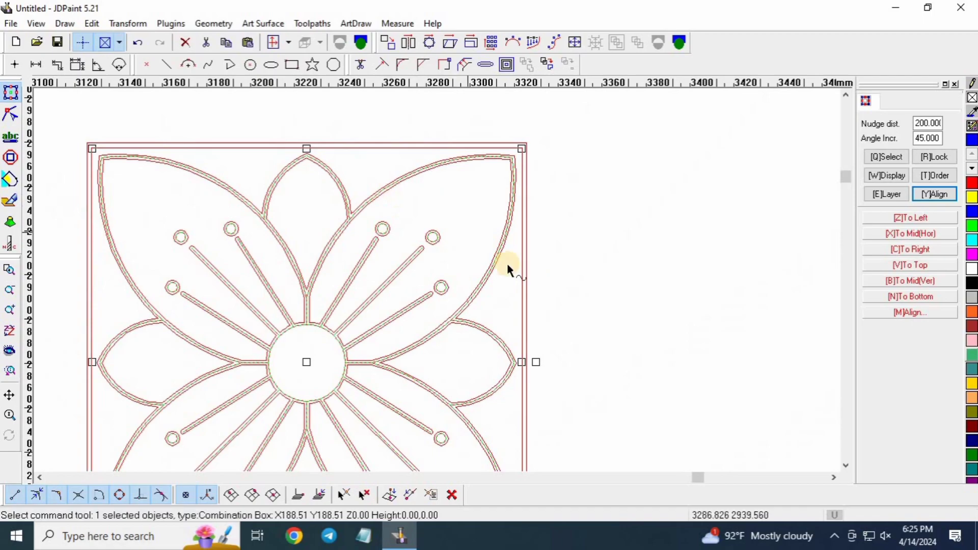
pyautogui.scroll(-1, 506, 262)
pyautogui.scroll(4, 384, 251)
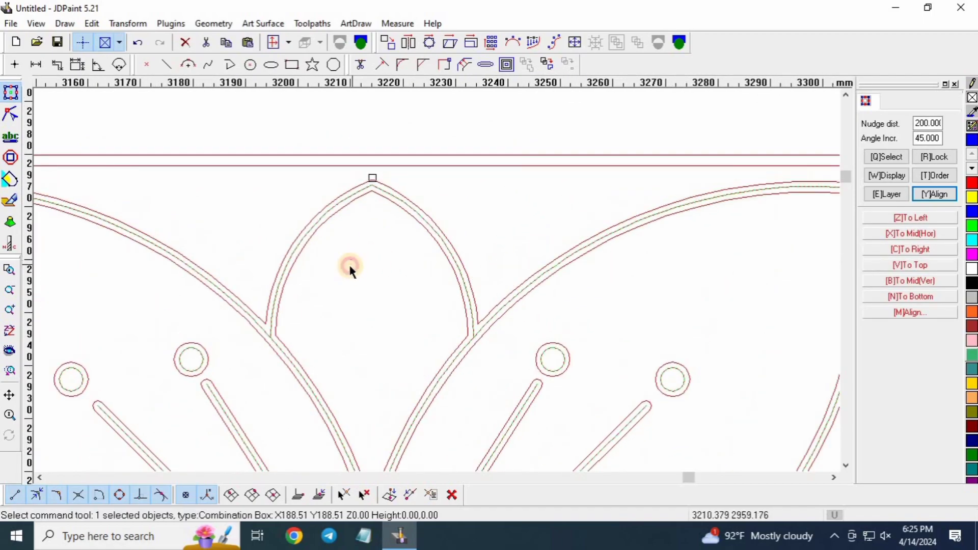
pyautogui.click(348, 263)
pyautogui.scroll(-2, 475, 271)
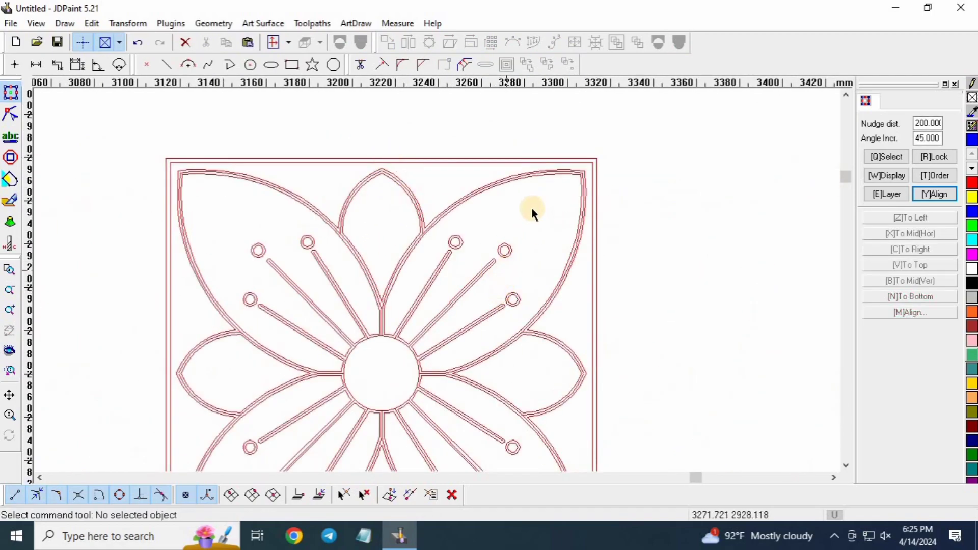
pyautogui.scroll(3, 497, 207)
pyautogui.moveTo(478, 201); pyautogui.dragTo(479, 233)
pyautogui.moveTo(525, 195); pyautogui.dragTo(474, 225)
pyautogui.click(679, 41)
pyautogui.click(585, 266)
# Step: Window-select the paired circles at a stamen tip to inspect them as separate curves
pyautogui.moveTo(514, 170); pyautogui.dragTo(466, 210)
pyautogui.scroll(-3, 504, 232)
pyautogui.scroll(3, 504, 232)
pyautogui.moveTo(515, 158); pyautogui.dragTo(466, 249)
pyautogui.scroll(-4, 540, 219)
pyautogui.scroll(3, 395, 371)
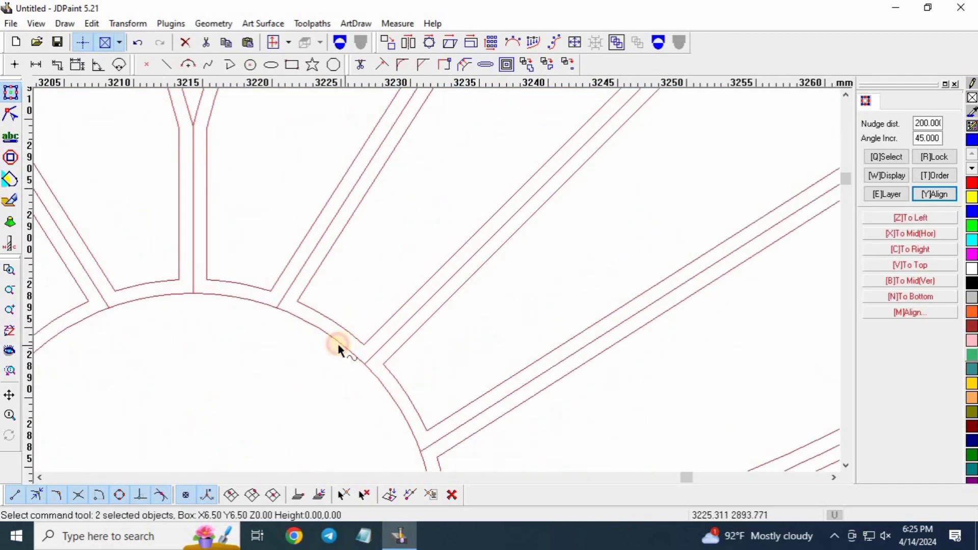
# Step: Offset the hub circle inward by about 1 mm in one step with sharp corners, keeping the original curve
pyautogui.click(337, 341)
pyautogui.scroll(-1, 445, 234)
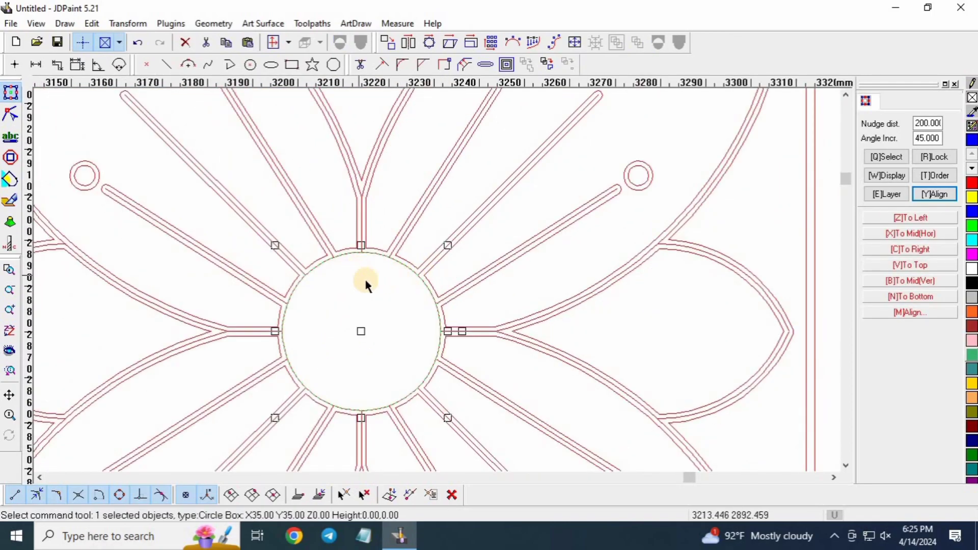
pyautogui.scroll(2, 365, 280)
pyautogui.click(465, 64)
pyautogui.click(463, 255)
pyautogui.doubleClick(469, 243)
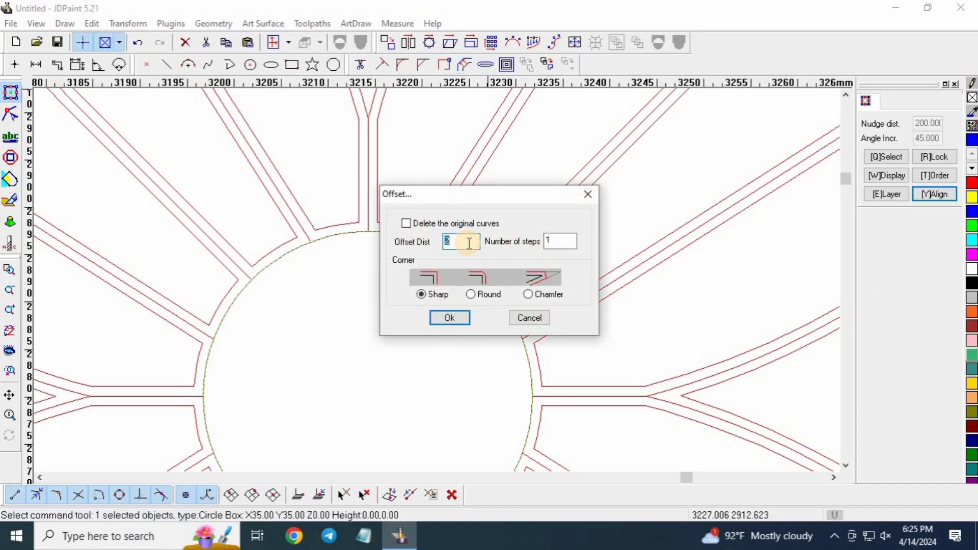
pyautogui.click(449, 318)
pyautogui.scroll(2, 371, 240)
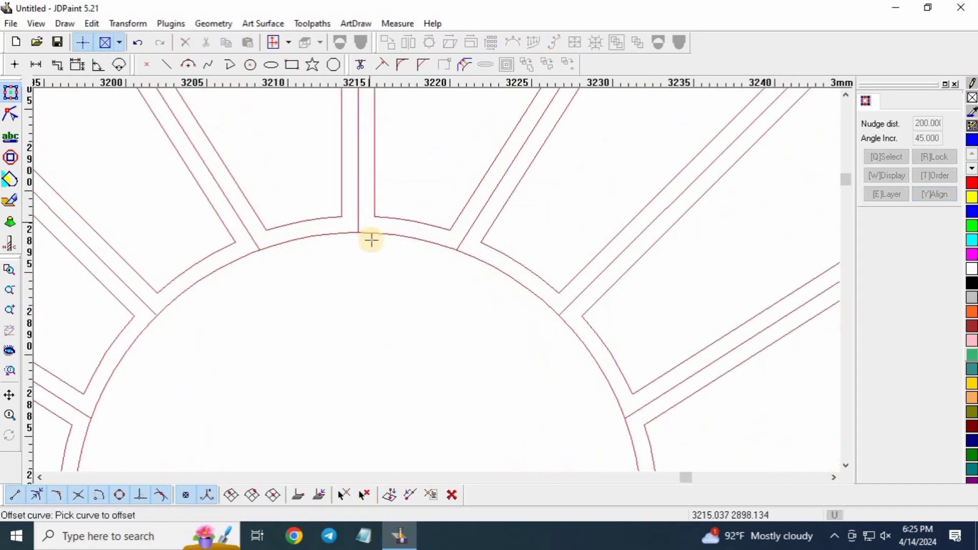
pyautogui.click(389, 291)
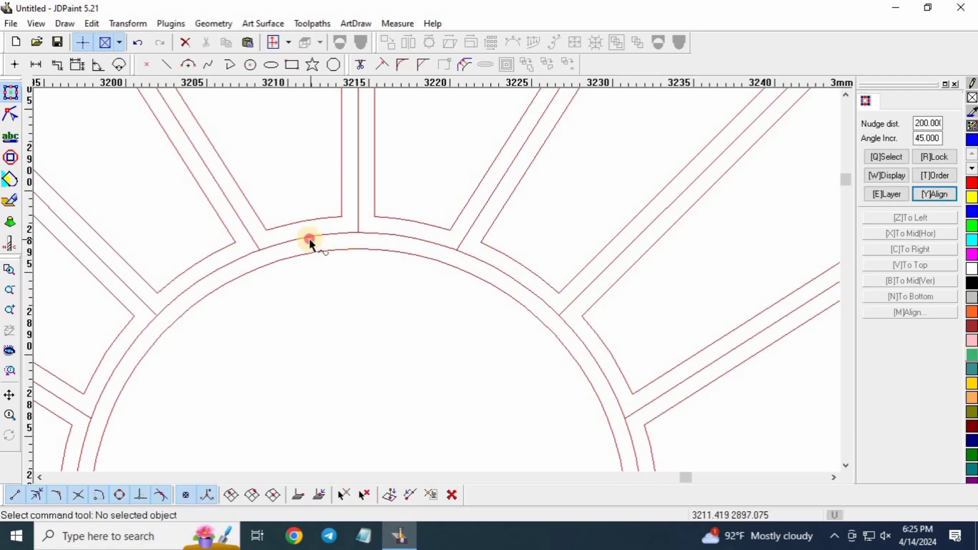
# Step: Delete the original hub circle and the centre lines of the three upper-left stamens
pyautogui.click(311, 239)
pyautogui.scroll(-3, 492, 274)
pyautogui.scroll(2, 352, 280)
pyautogui.click(361, 267)
pyautogui.click(334, 284)
pyautogui.scroll(-4, 462, 362)
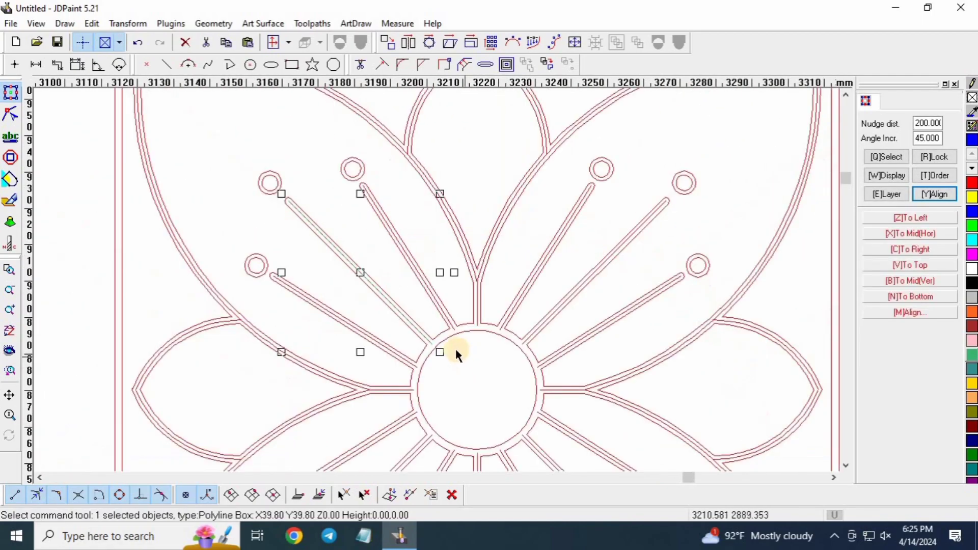
pyautogui.click(389, 199)
pyautogui.scroll(3, 372, 201)
pyautogui.scroll(-1, 323, 301)
pyautogui.scroll(2, 329, 244)
pyautogui.scroll(-3, 284, 246)
pyautogui.scroll(3, 289, 326)
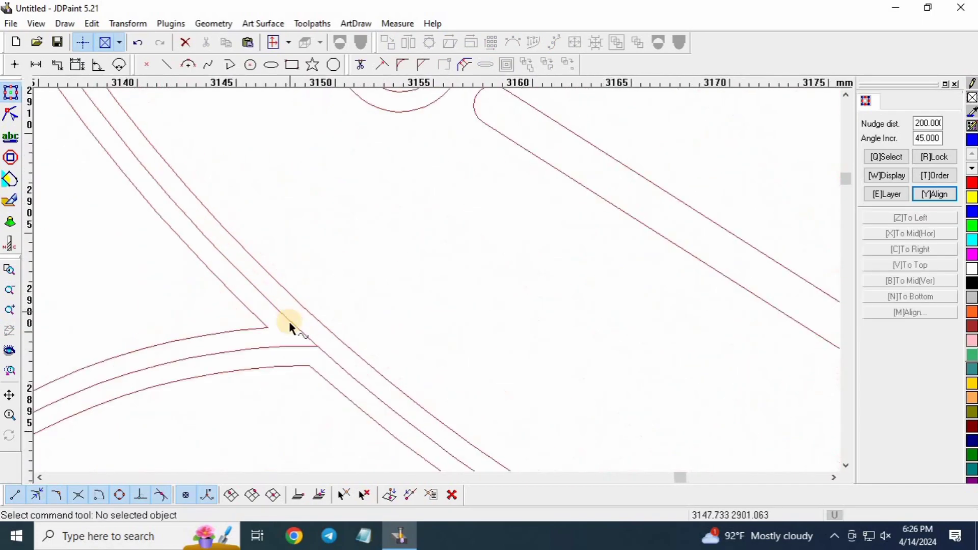
# Step: Delete the centre lines of the upper-left and lower-left large petals and of the small left petal between them
pyautogui.click(296, 337)
pyautogui.press('Delete')
pyautogui.click(305, 347)
pyautogui.press('Delete')
pyautogui.scroll(-4, 279, 157)
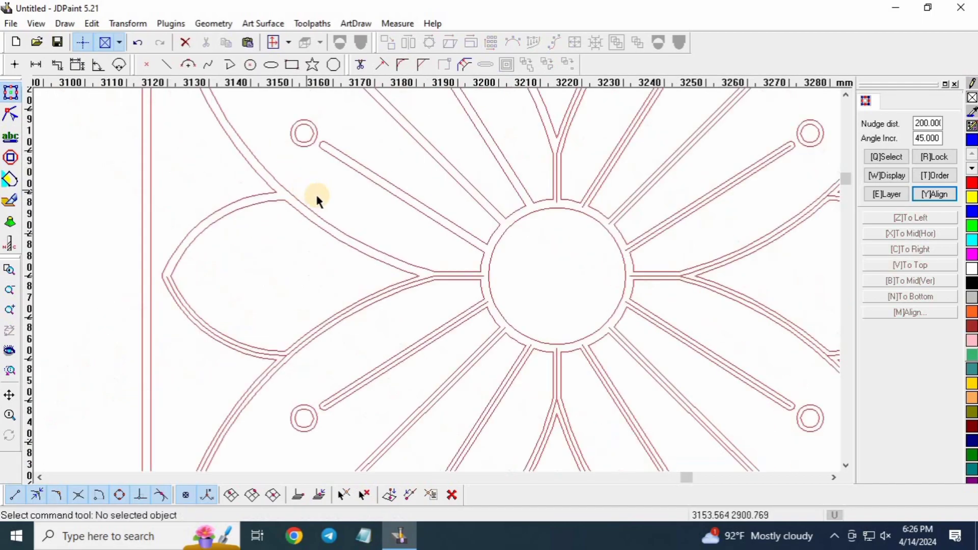
pyautogui.scroll(3, 230, 367)
pyautogui.click(367, 345)
pyautogui.press('Delete')
pyautogui.click(184, 250)
pyautogui.press('Delete')
pyautogui.scroll(-3, 351, 246)
pyautogui.scroll(4, 404, 247)
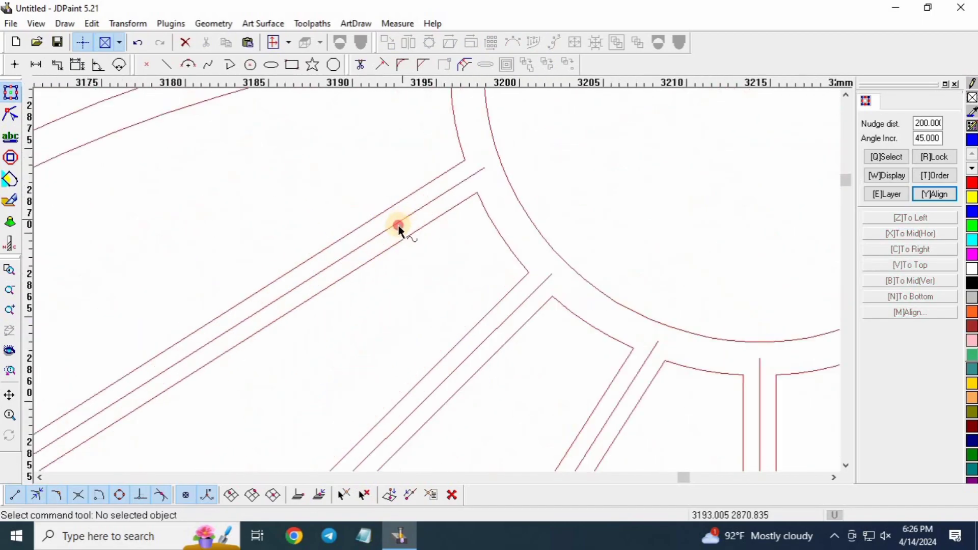
# Step: Delete the centre lines inside the three lower-left stamens
pyautogui.click(517, 315)
pyautogui.press('Delete')
pyautogui.scroll(-3, 452, 257)
pyautogui.scroll(3, 462, 262)
pyautogui.click(429, 189)
pyautogui.press('Delete')
pyautogui.scroll(-2, 356, 350)
pyautogui.scroll(2, 360, 317)
pyautogui.scroll(-3, 339, 266)
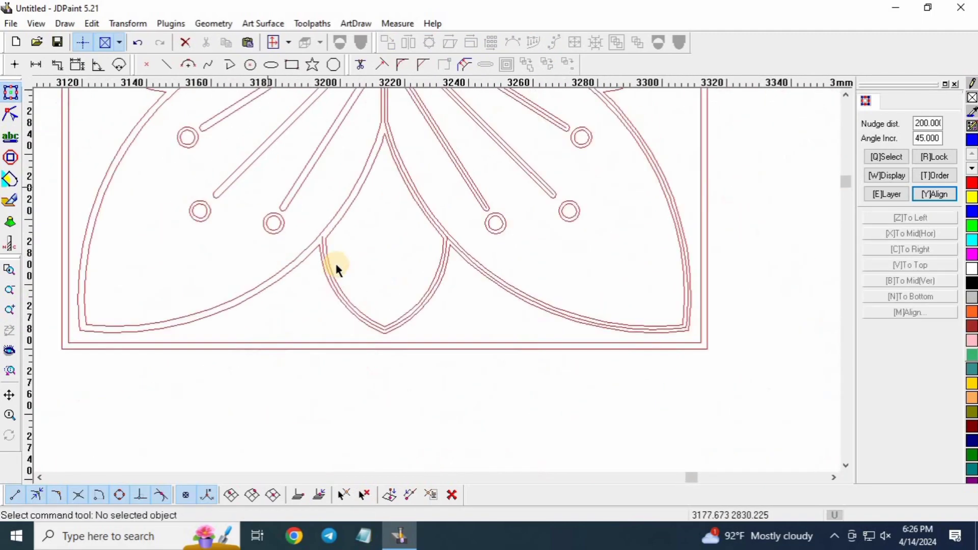
# Step: Delete the centre lines of the small bottom petal and the lower-right large petal
pyautogui.scroll(3, 322, 246)
pyautogui.click(322, 247)
pyautogui.press('Delete')
pyautogui.scroll(-3, 389, 280)
pyautogui.scroll(3, 329, 181)
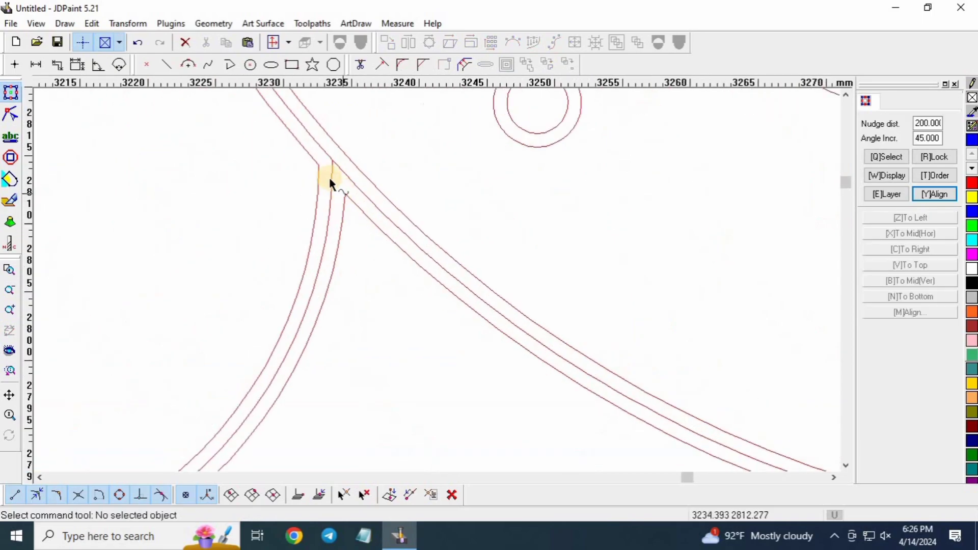
pyautogui.click(340, 175)
pyautogui.press('Delete')
pyautogui.scroll(-3, 451, 154)
pyautogui.scroll(2, 246, 148)
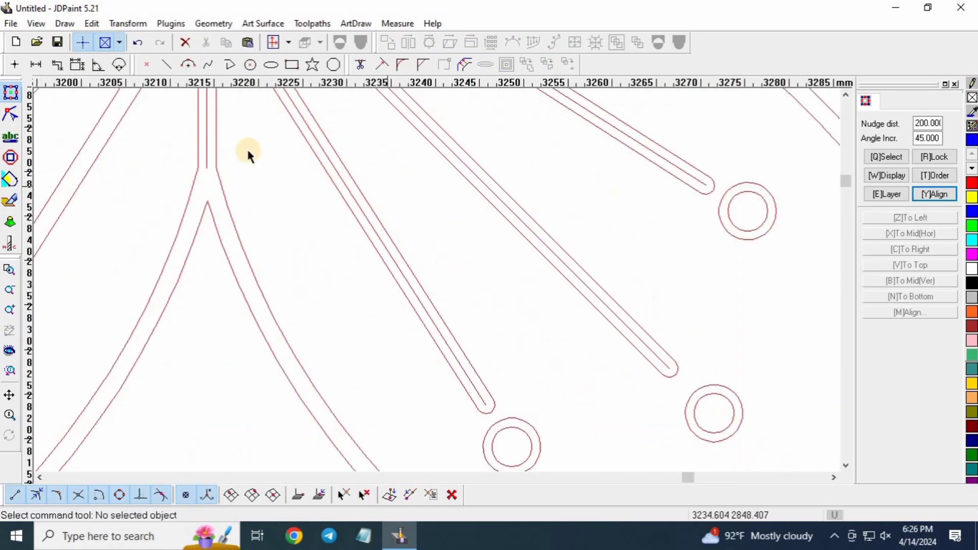
# Step: Delete the centre lines of the connector below the hub and of the three lower-right stamens
pyautogui.click(205, 146)
pyautogui.press('Delete')
pyautogui.click(344, 179)
pyautogui.scroll(-5, 427, 460)
pyautogui.press('Delete')
pyautogui.scroll(4, 428, 328)
pyautogui.click(345, 304)
pyautogui.press('Delete')
pyautogui.click(394, 265)
pyautogui.press('Delete')
pyautogui.scroll(-4, 438, 346)
pyautogui.scroll(4, 448, 287)
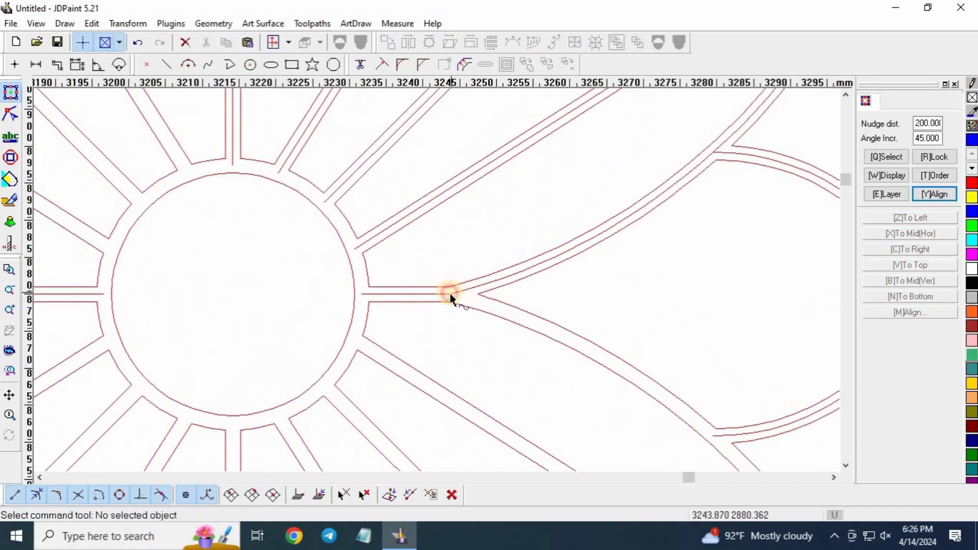
# Step: Delete the centre lines of the upper-right large petal, its three stamens, and the connectors right of and above the hub
pyautogui.click(451, 293)
pyautogui.press('Delete')
pyautogui.click(460, 292)
pyautogui.press('Delete')
pyautogui.click(386, 228)
pyautogui.press('Delete')
pyautogui.click(345, 189)
pyautogui.press('Delete')
pyautogui.click(280, 170)
pyautogui.press('Delete')
pyautogui.click(232, 166)
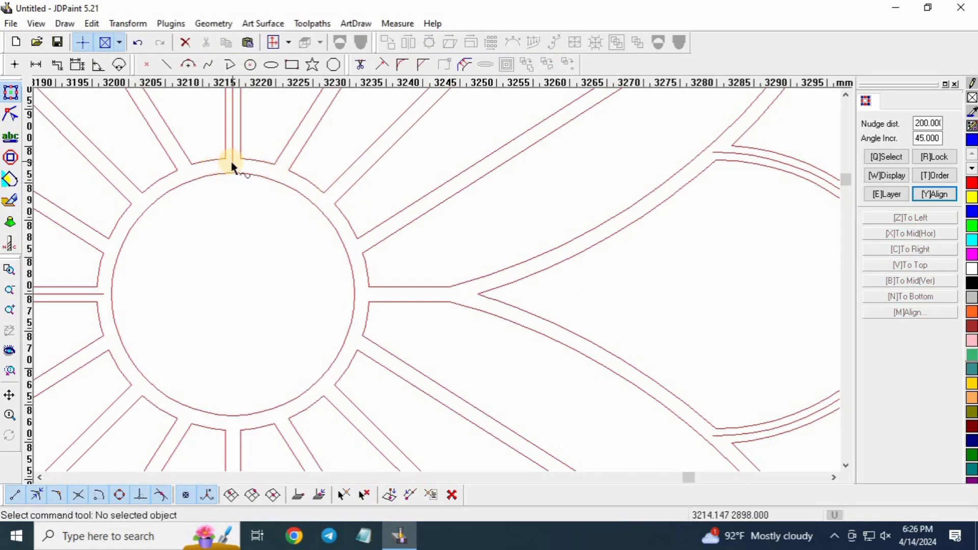
pyautogui.press('Delete')
pyautogui.scroll(-4, 387, 204)
pyautogui.scroll(4, 412, 303)
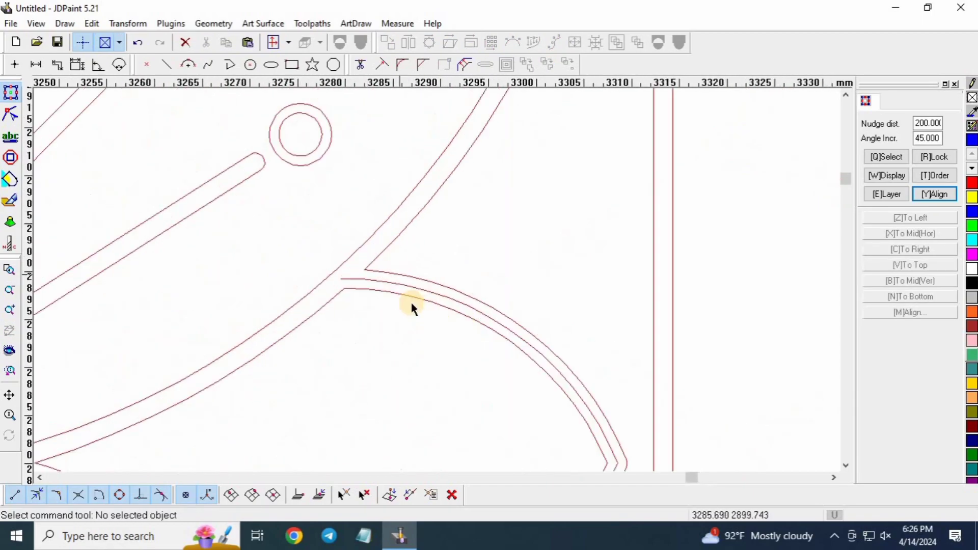
# Step: Delete the centre lines in the upper curve of the small right petal and both curves of the small top petal
pyautogui.click(412, 288)
pyautogui.press('Delete')
pyautogui.scroll(-4, 454, 334)
pyautogui.scroll(3, 275, 199)
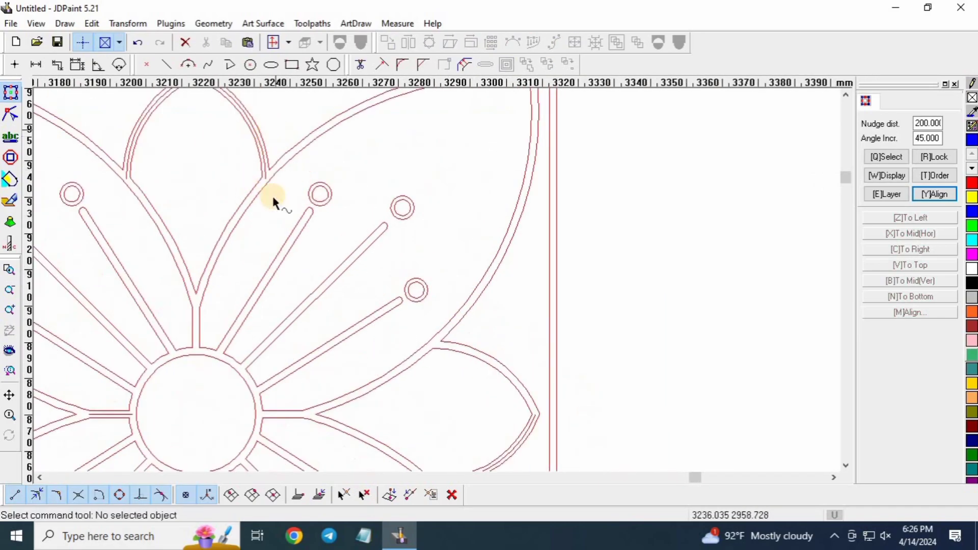
pyautogui.scroll(2, 280, 230)
pyautogui.click(301, 215)
pyautogui.press('Delete')
pyautogui.scroll(-3, 457, 252)
pyautogui.click(295, 196)
pyautogui.scroll(2, 259, 267)
pyautogui.press('Delete')
pyautogui.scroll(-5, 375, 224)
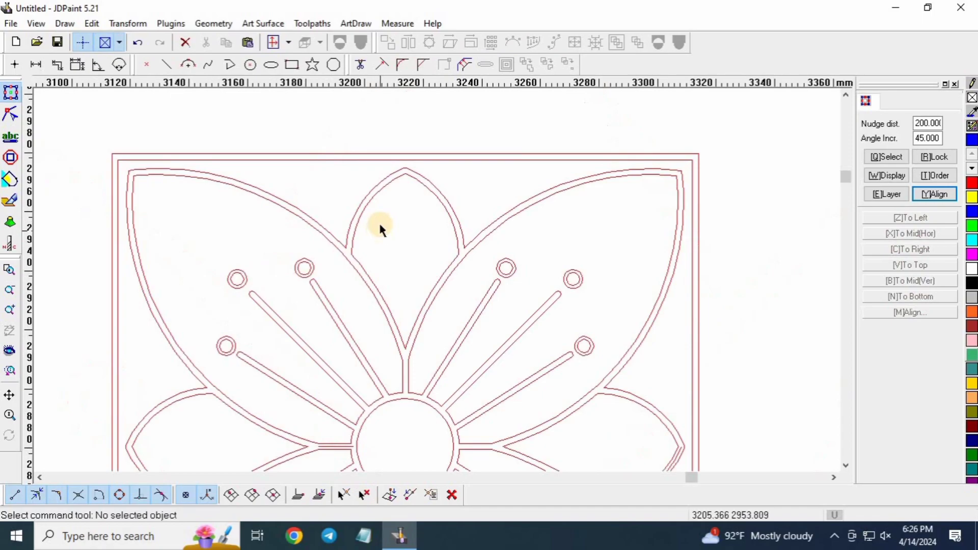
# Step: Delete the remaining centre lines in the lower curve of the small right petal and the connector left of the hub
pyautogui.scroll(3, 413, 326)
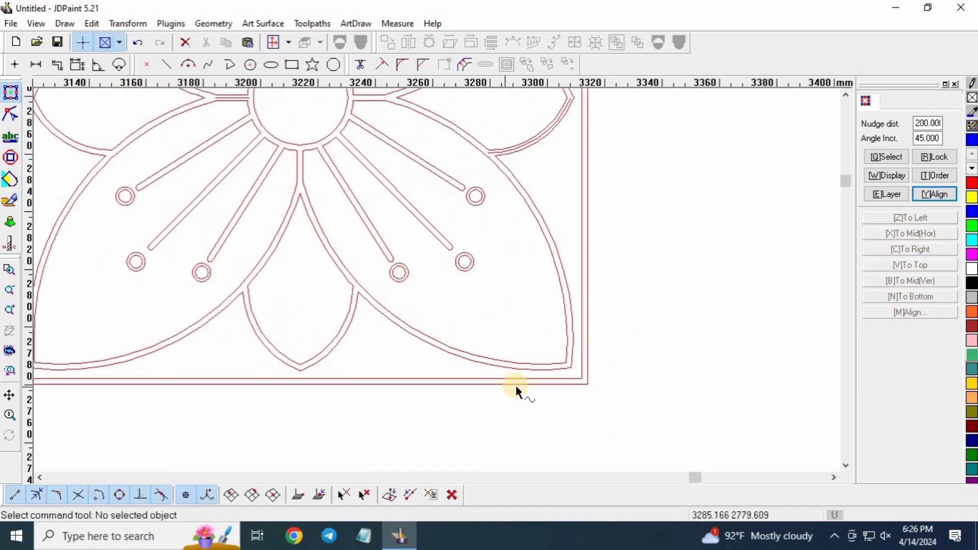
pyautogui.scroll(-3, 516, 385)
pyautogui.scroll(2, 596, 312)
pyautogui.scroll(3, 554, 244)
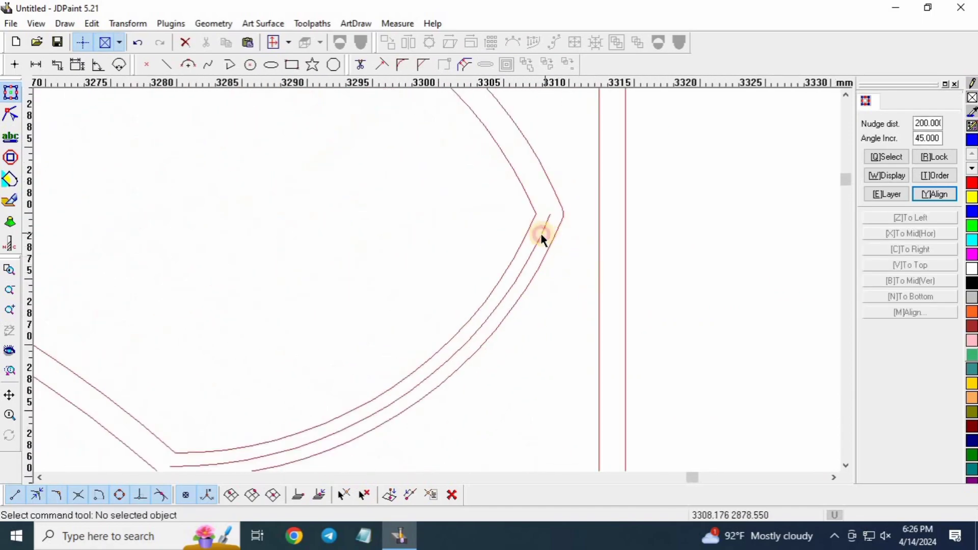
pyautogui.scroll(-5, 482, 295)
pyautogui.scroll(3, 512, 275)
pyautogui.scroll(2, 512, 275)
pyautogui.scroll(-3, 255, 290)
pyautogui.scroll(-3, 433, 219)
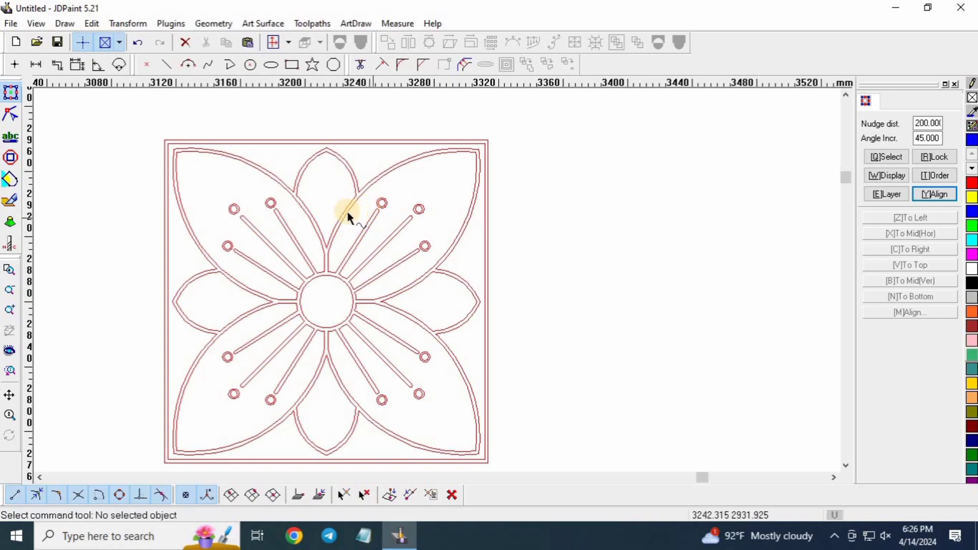
# Step: Review the cleaned flower outline as a whole and compare it with the neighbouring copies and their frames
pyautogui.scroll(-1, 388, 193)
pyautogui.scroll(4, 326, 203)
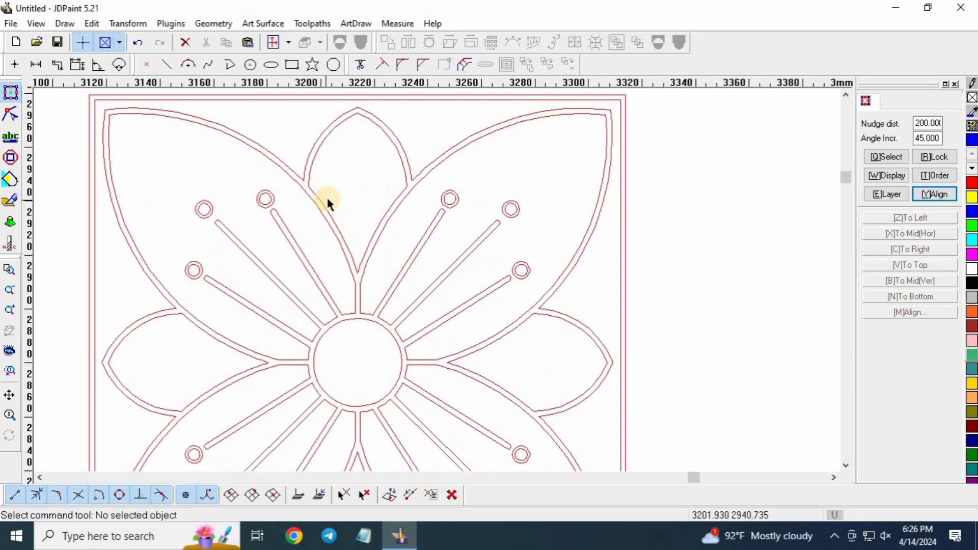
pyautogui.scroll(-2, 415, 214)
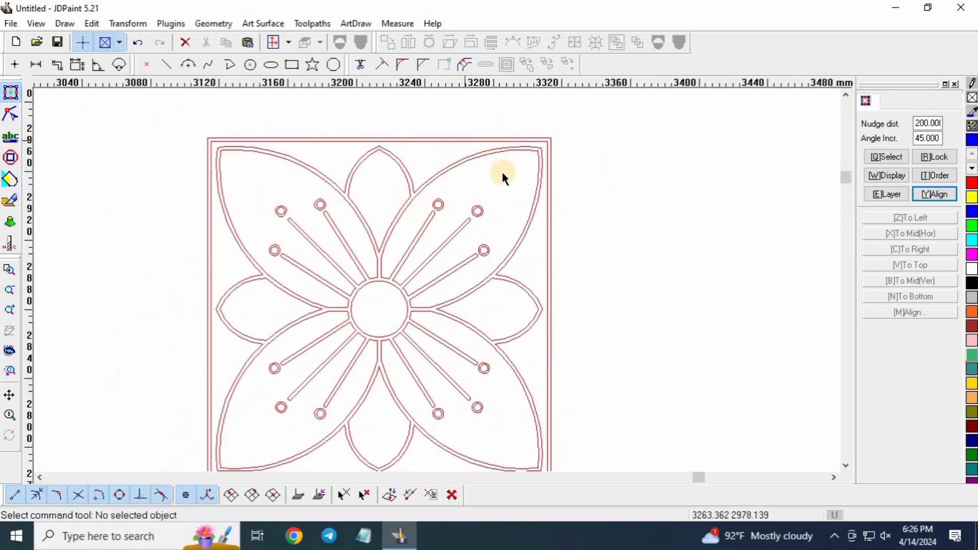
pyautogui.scroll(-2, 384, 181)
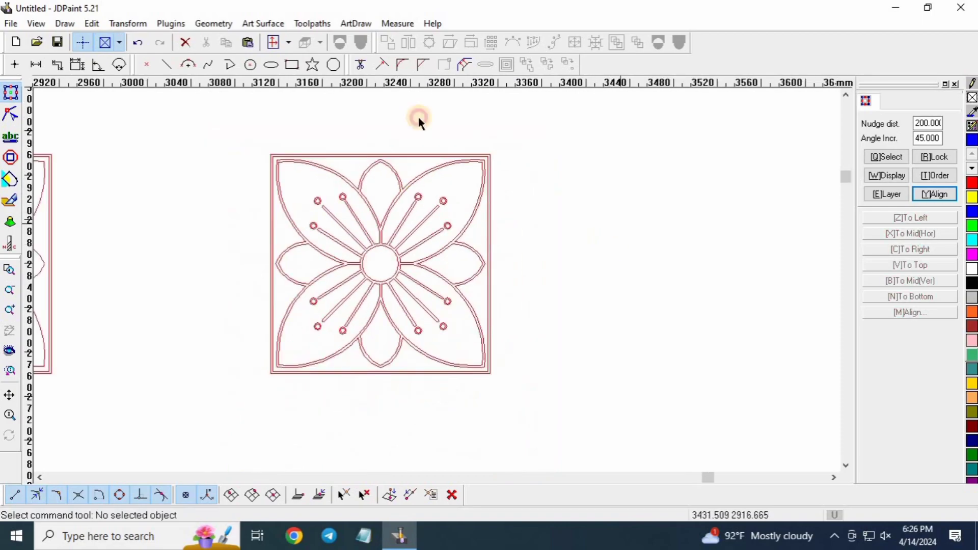
pyautogui.scroll(3, 417, 117)
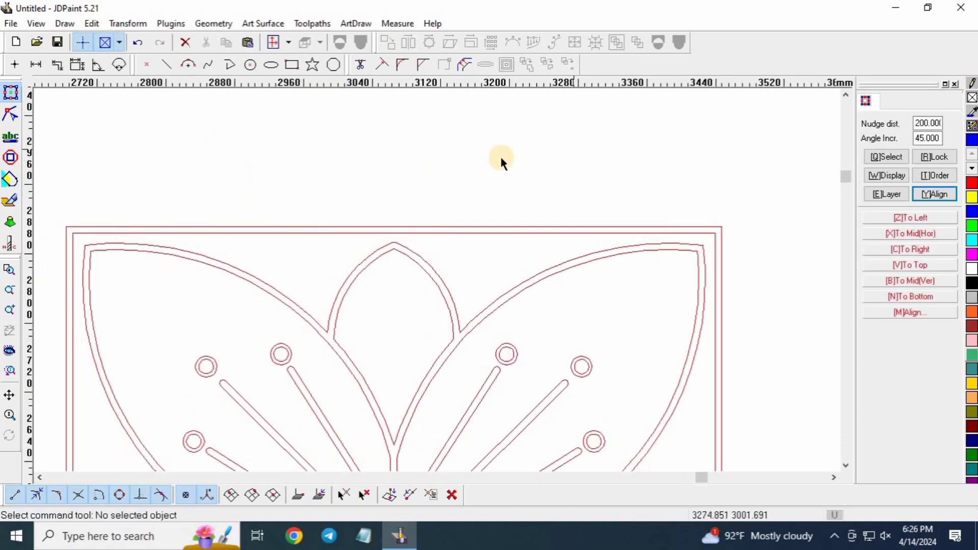
pyautogui.scroll(-2, 500, 157)
pyautogui.scroll(5, 255, 167)
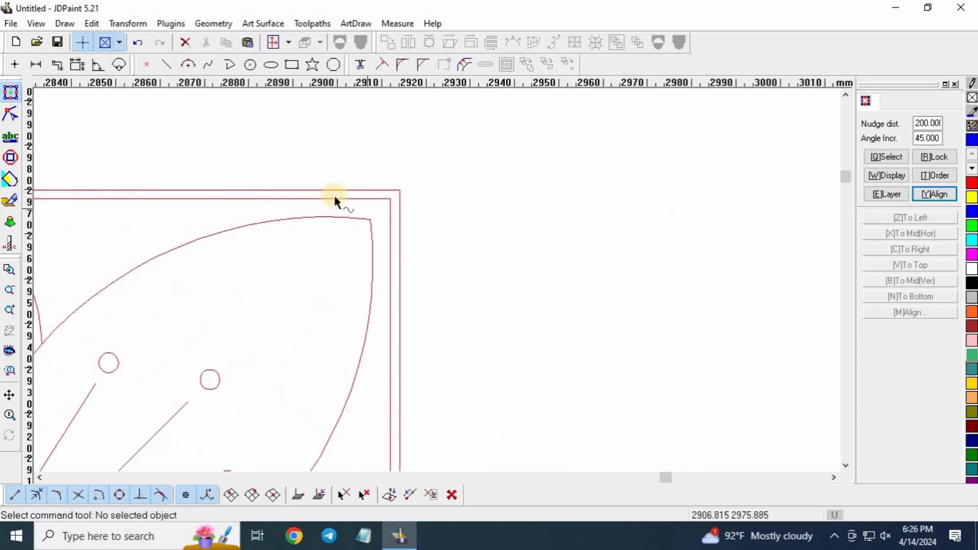
pyautogui.scroll(-2, 20, 183)
pyautogui.scroll(-4, 250, 208)
pyautogui.scroll(2, 499, 220)
pyautogui.scroll(2, 435, 198)
# Step: Select the inner frame rectangle and the inner contour of the upper-left petal to inspect them as separate closed outlines
pyautogui.click(546, 280)
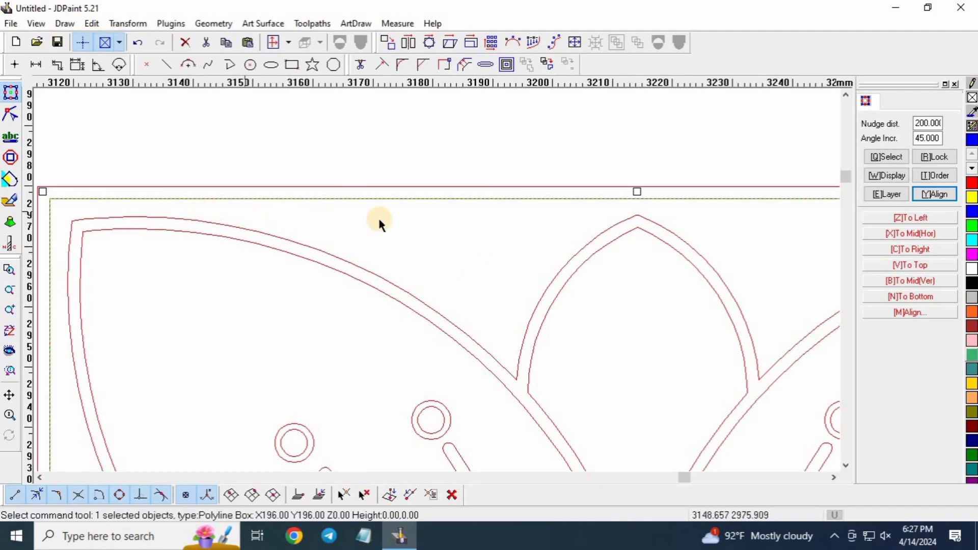
pyautogui.scroll(-3, 196, 164)
pyautogui.scroll(2, 268, 209)
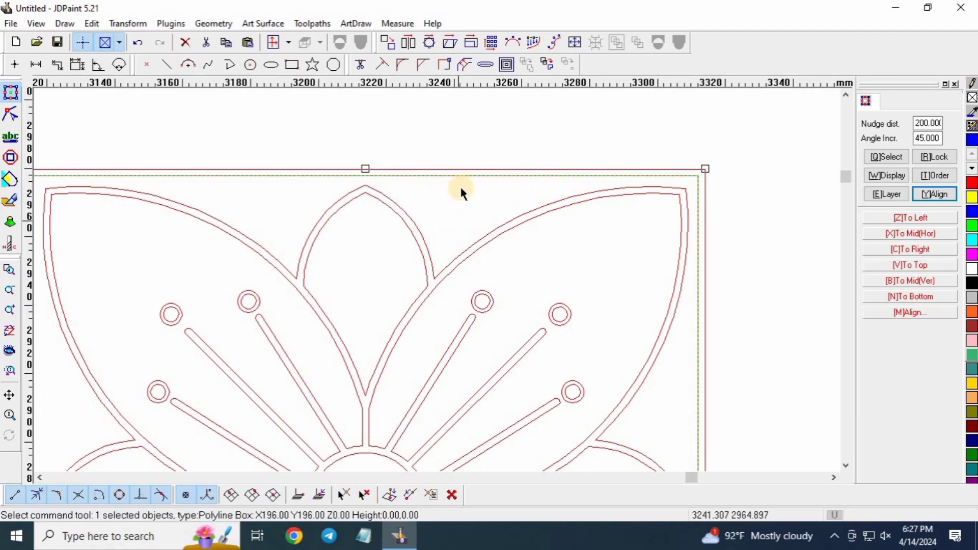
pyautogui.scroll(-2, 387, 153)
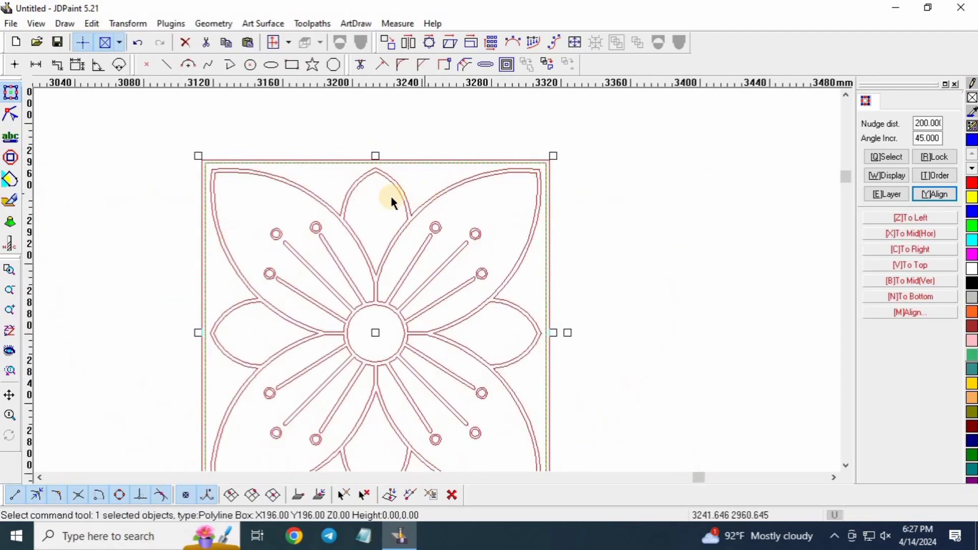
pyautogui.scroll(1, 254, 207)
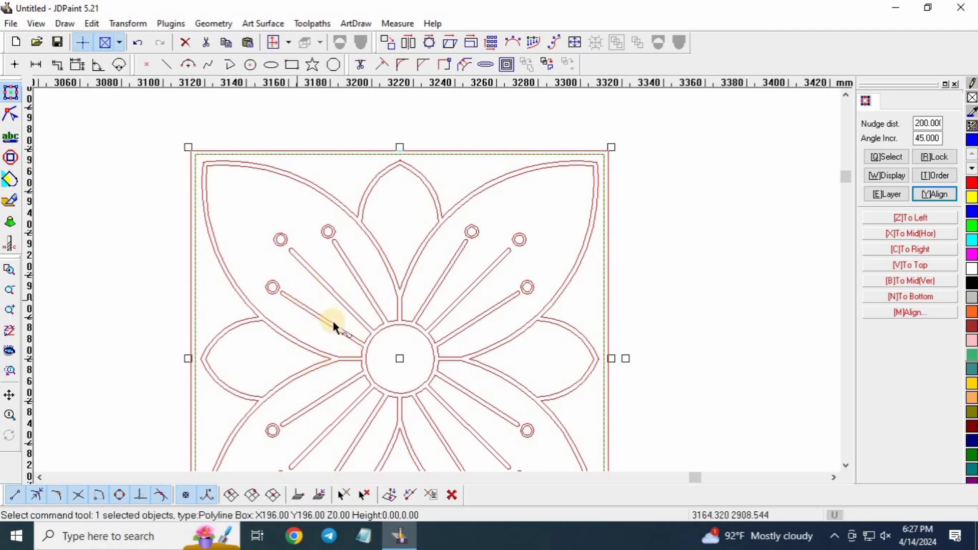
pyautogui.scroll(2, 311, 298)
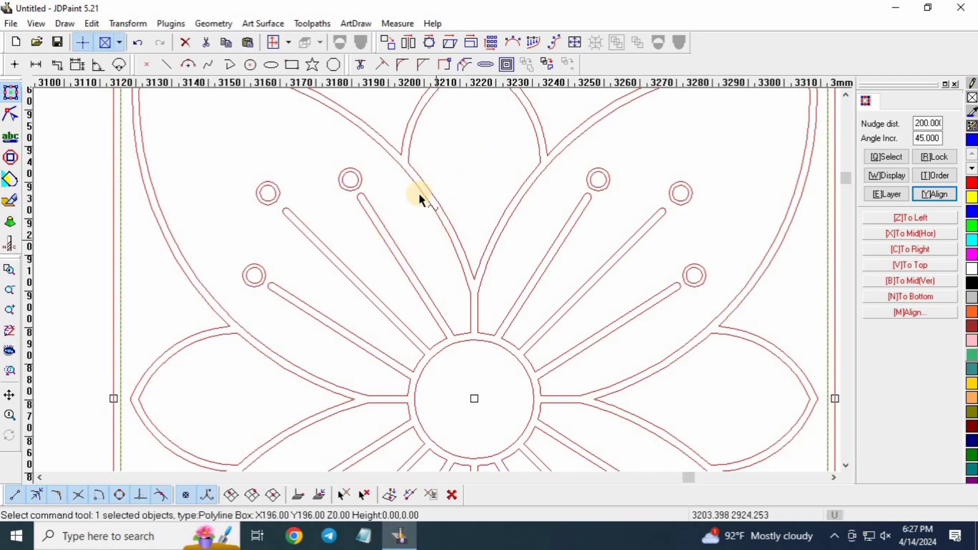
pyautogui.click(401, 250)
pyautogui.scroll(-2, 487, 320)
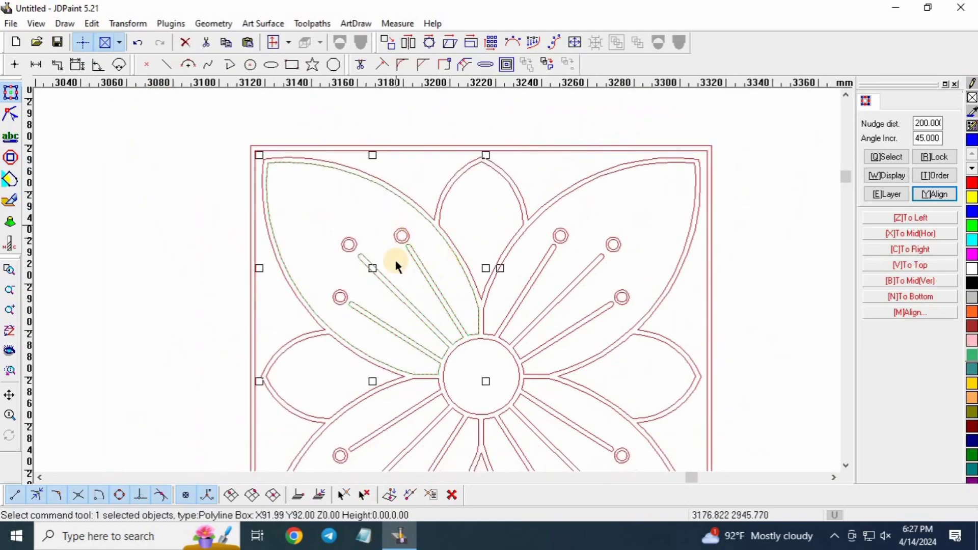
pyautogui.scroll(1, 356, 313)
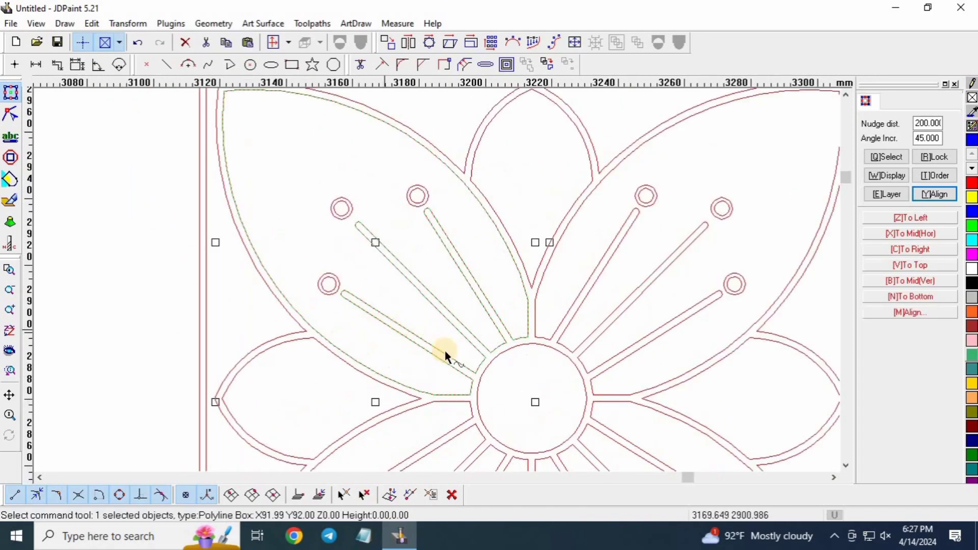
# Step: Select the inner contour of the small top petal and check neighbouring contours of the flower outline as separate closed shapes
pyautogui.scroll(-1, 450, 191)
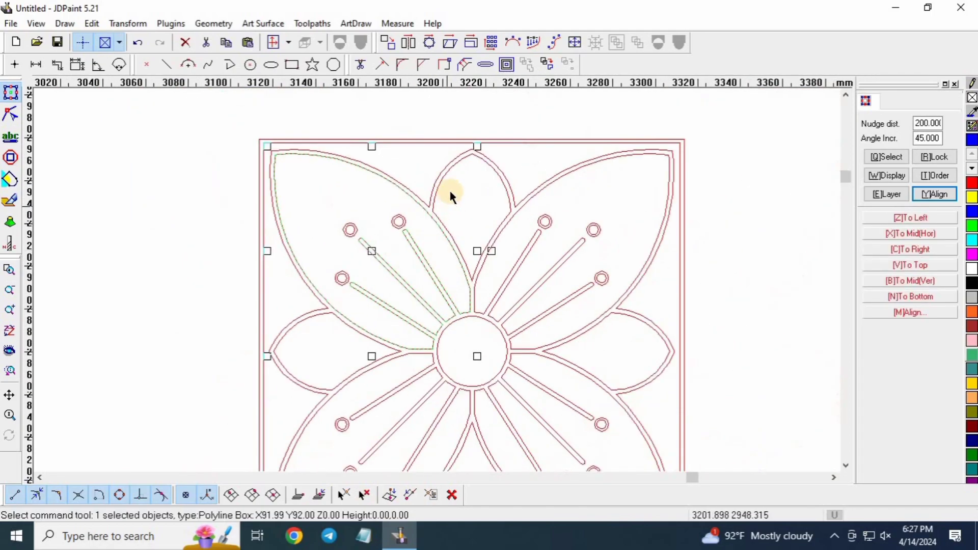
pyautogui.scroll(2, 441, 152)
pyautogui.click(463, 176)
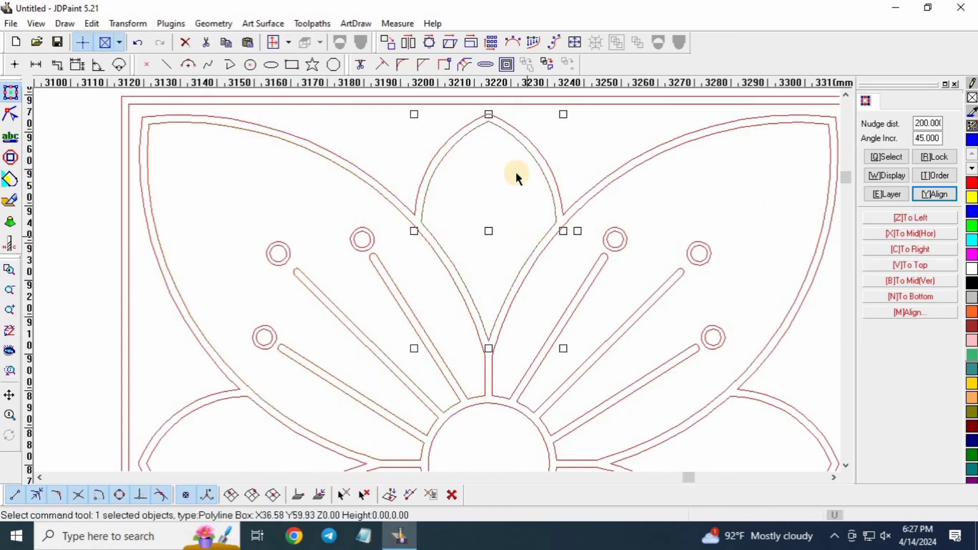
pyautogui.click(426, 162)
pyautogui.scroll(-1, 480, 165)
pyautogui.scroll(2, 560, 298)
pyautogui.scroll(1, 558, 298)
pyautogui.click(559, 292)
pyautogui.click(563, 290)
pyautogui.scroll(-3, 542, 301)
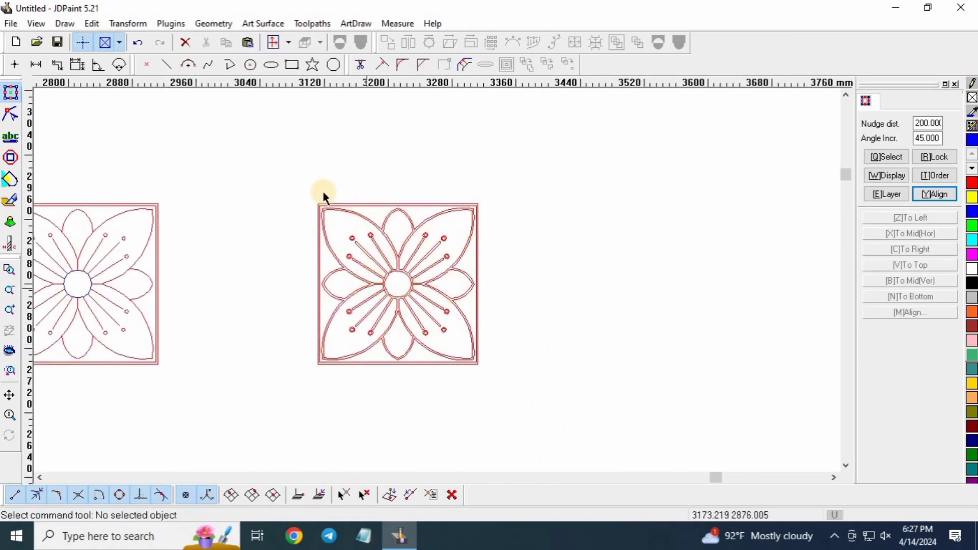
pyautogui.scroll(4, 330, 213)
# Step: Select the whole thickened flower outline with its frame, leaving the outermost frame rectangle out of the selection
pyautogui.scroll(-5, 283, 125)
pyautogui.moveTo(226, 96); pyautogui.dragTo(650, 388)
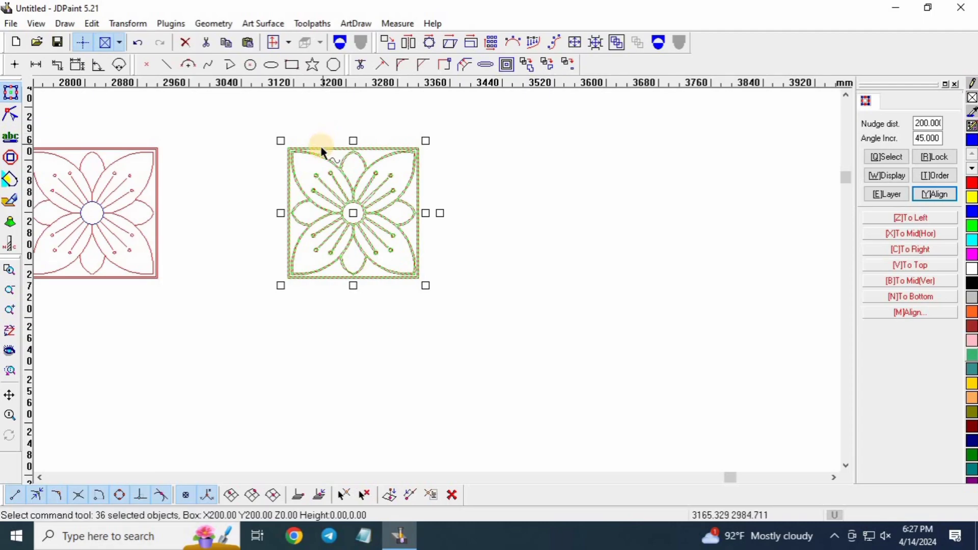
pyautogui.scroll(8, 301, 199)
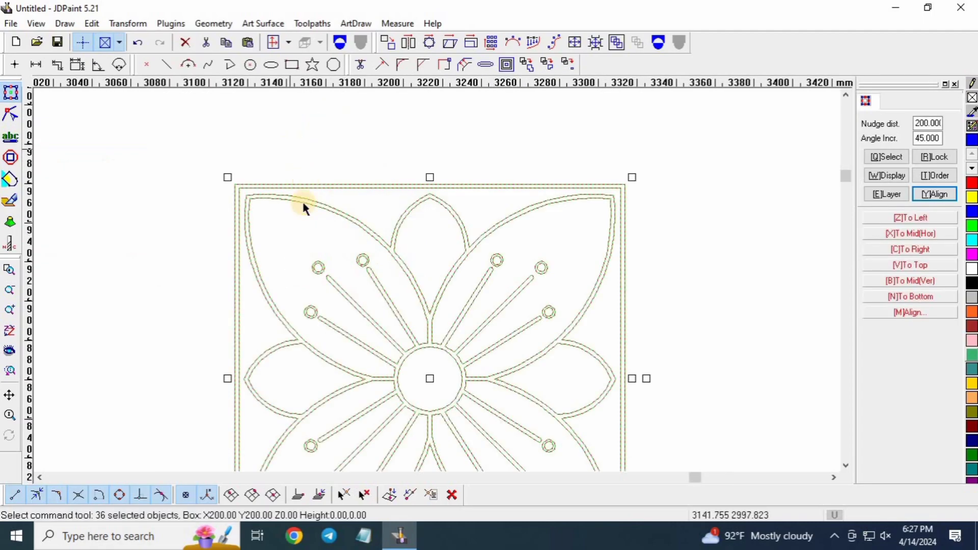
pyautogui.moveTo(315, 208); pyautogui.dragTo(270, 280)
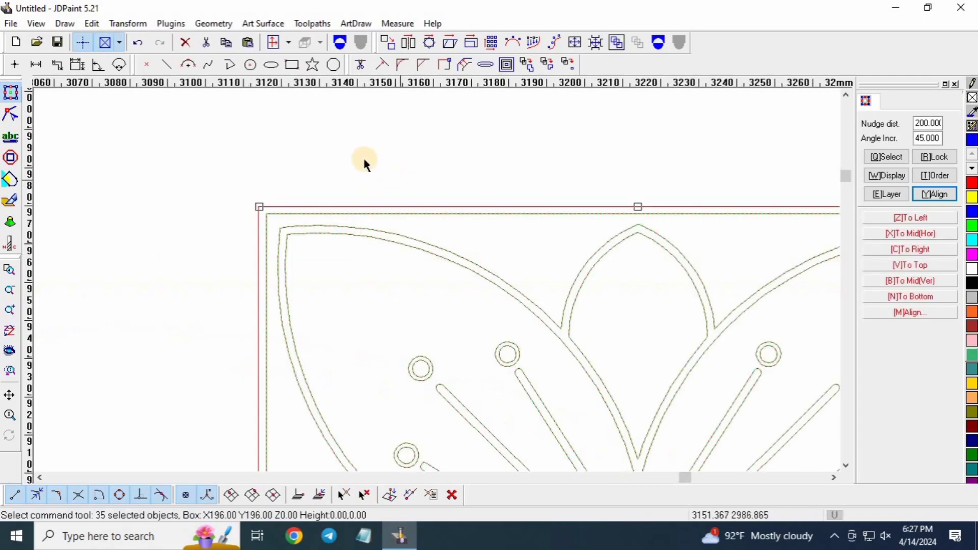
pyautogui.scroll(-6, 365, 162)
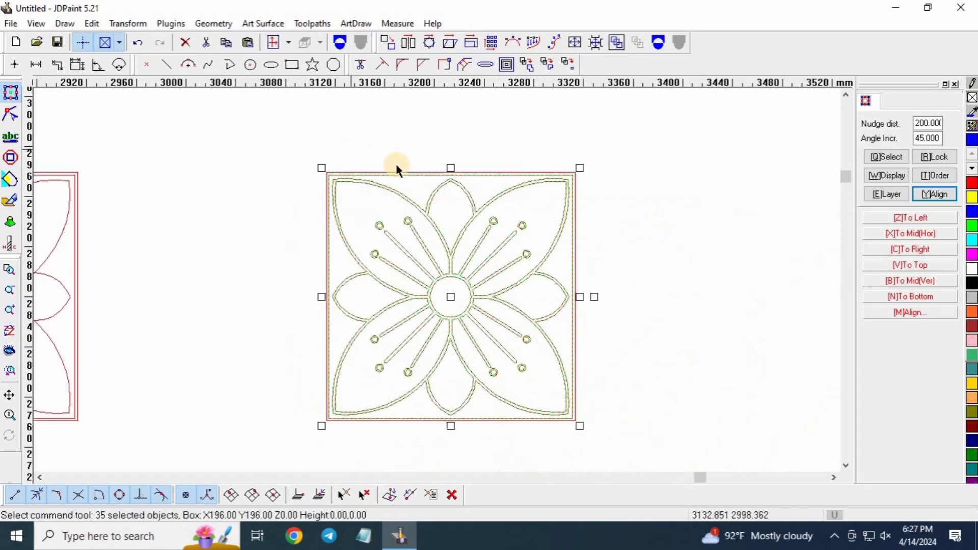
# Step: Start a toolpath for the selected contours with the Corner pocket method and a side angle of 45 degrees
pyautogui.click(315, 23)
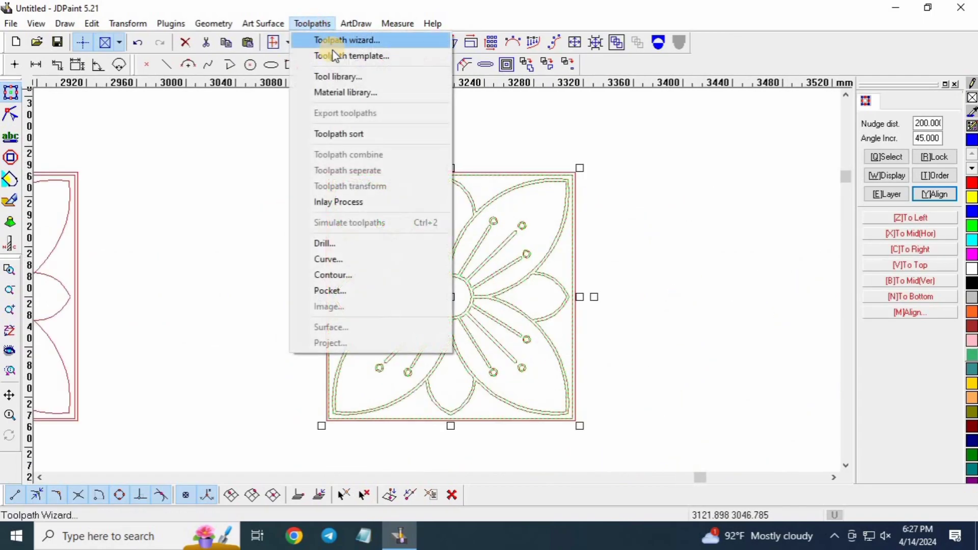
pyautogui.click(360, 41)
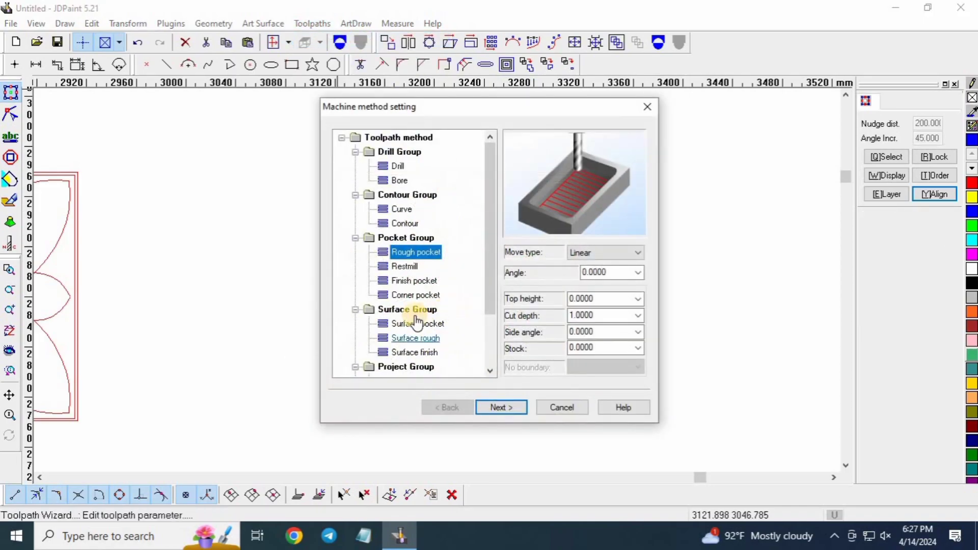
pyautogui.click(415, 296)
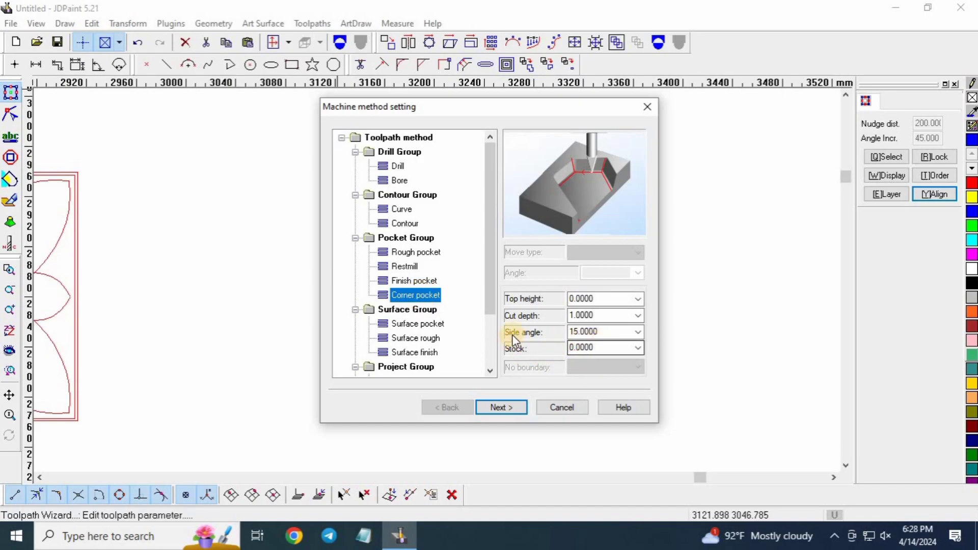
pyautogui.click(578, 335)
pyautogui.click(638, 332)
pyautogui.click(594, 382)
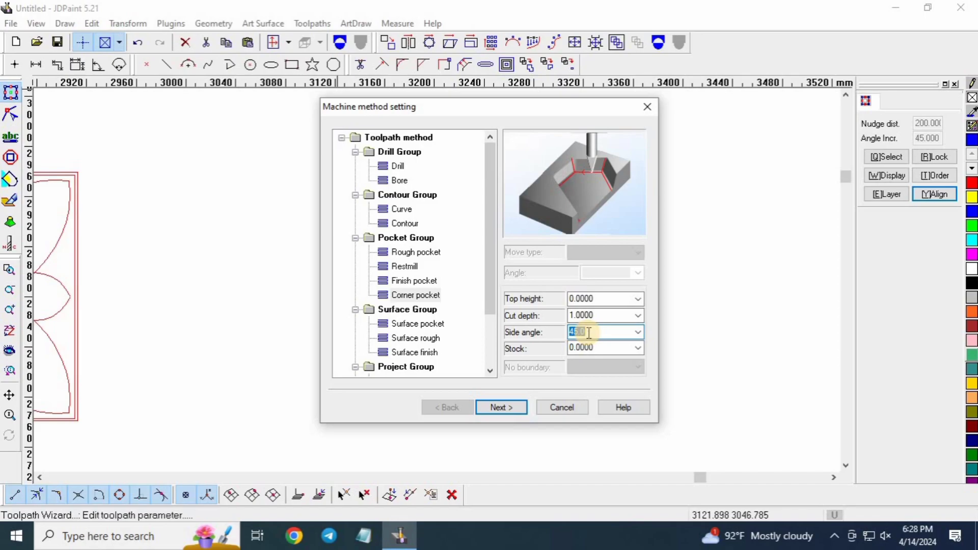
# Step: Set the corner pocket's cut depth to 10 and proceed to the cutter settings
pyautogui.click(638, 317)
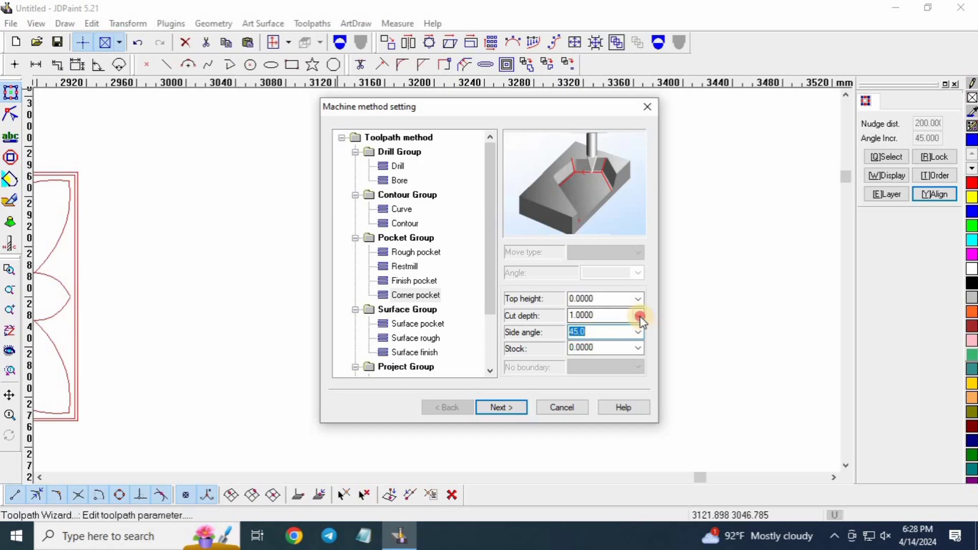
pyautogui.click(609, 317)
pyautogui.doubleClick(610, 316)
pyautogui.write('10')
pyautogui.click(504, 408)
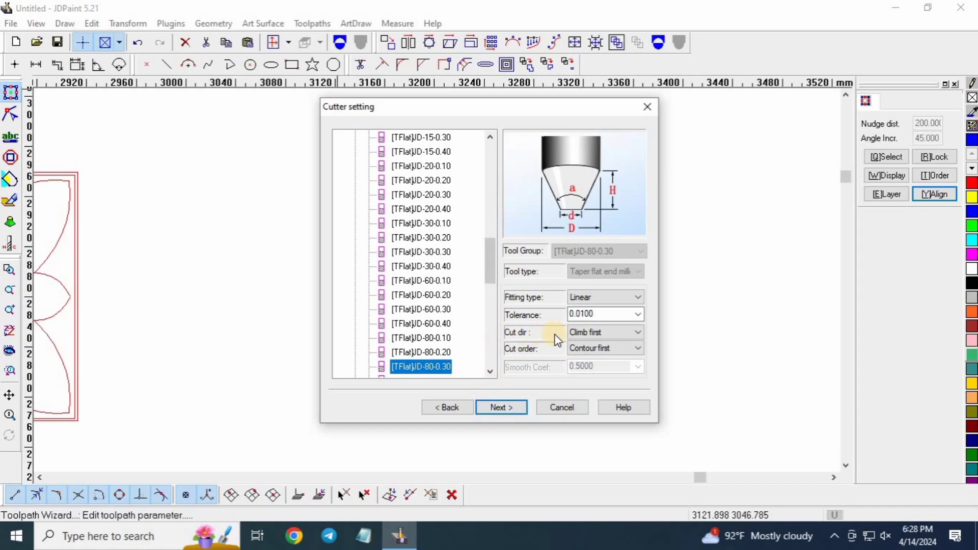
# Step: Choose the taper big end cutter [TBig]JD-90-0.10-25.00 and proceed to the machine parameters
pyautogui.scroll(-5, 437, 306)
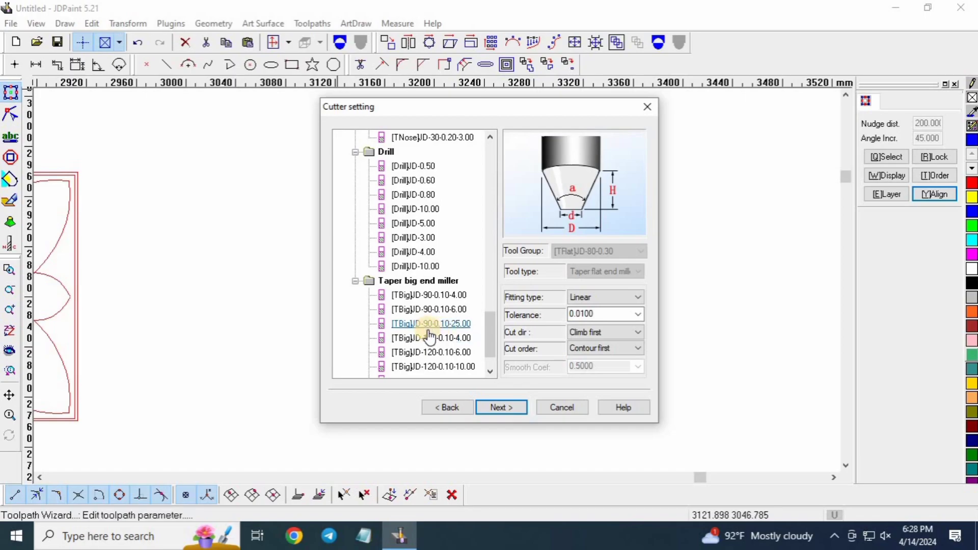
pyautogui.click(458, 329)
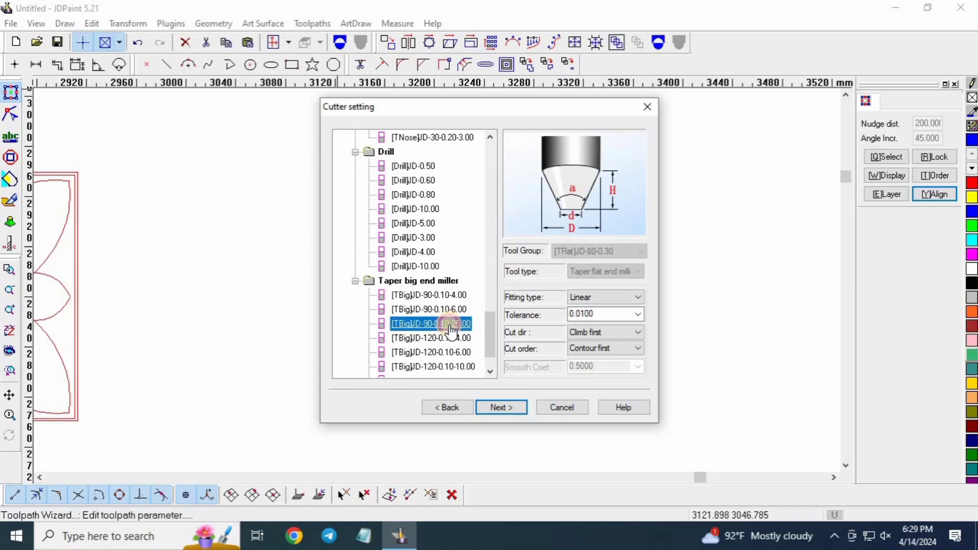
pyautogui.click(501, 408)
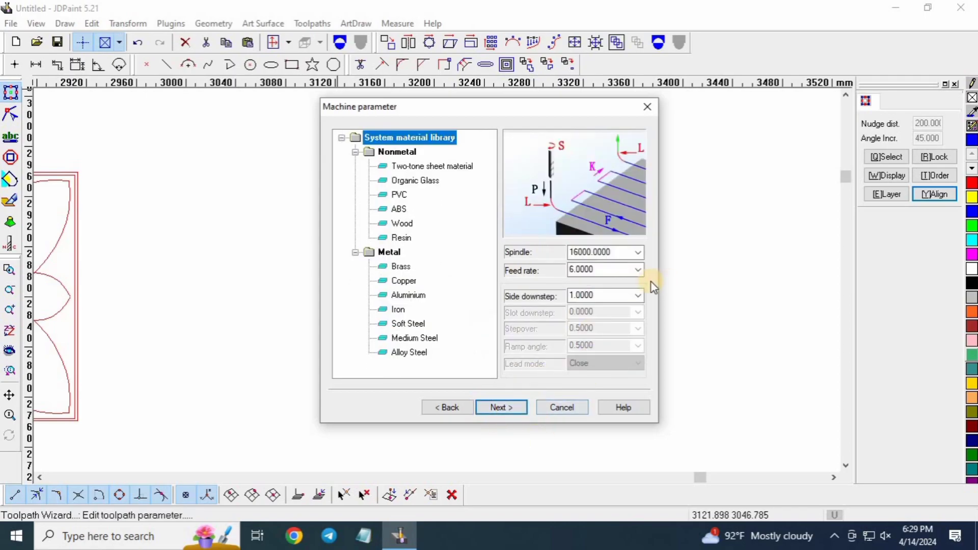
# Step: Set the spindle speed to 24000 and the feed rate to 1.00
pyautogui.doubleClick(607, 253)
pyautogui.doubleClick(608, 253)
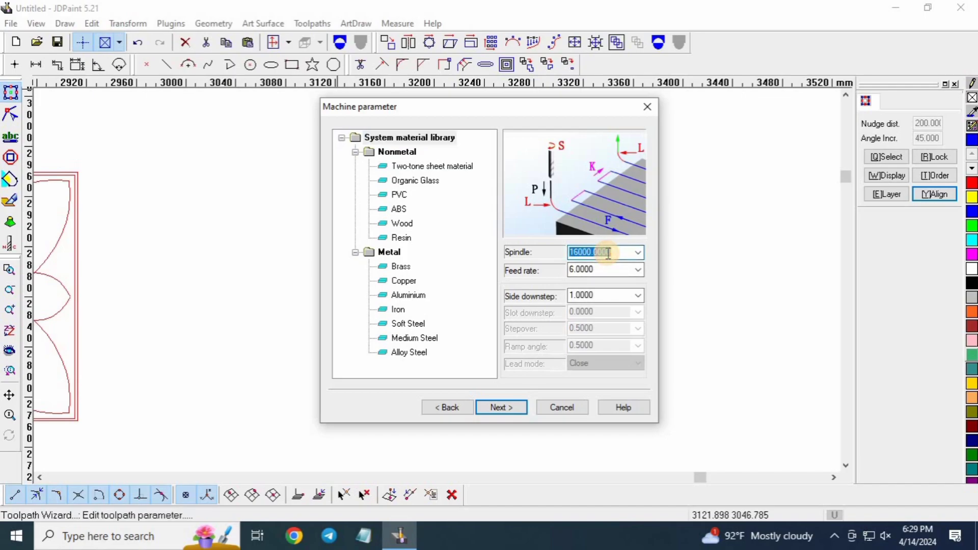
pyautogui.write('240000')
pyautogui.press('BackSpace')
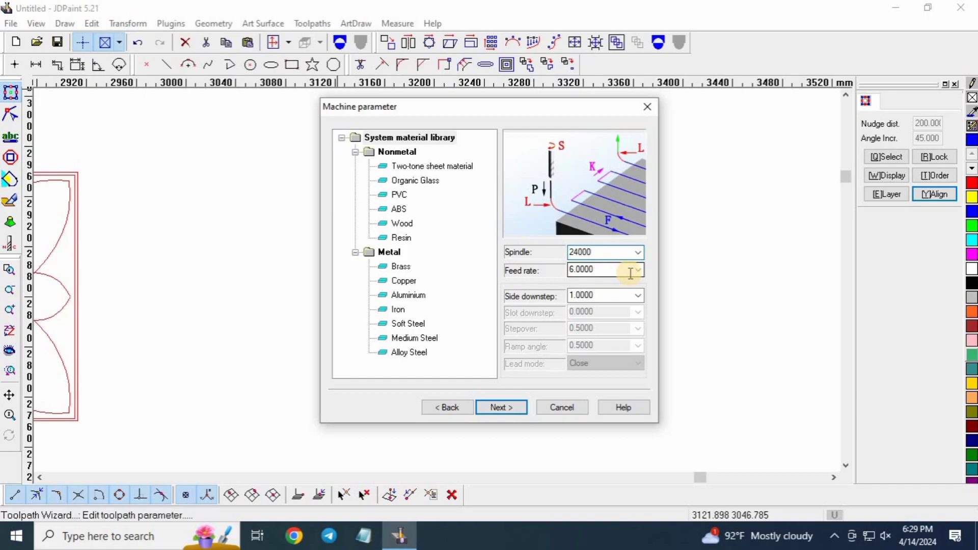
pyautogui.click(638, 272)
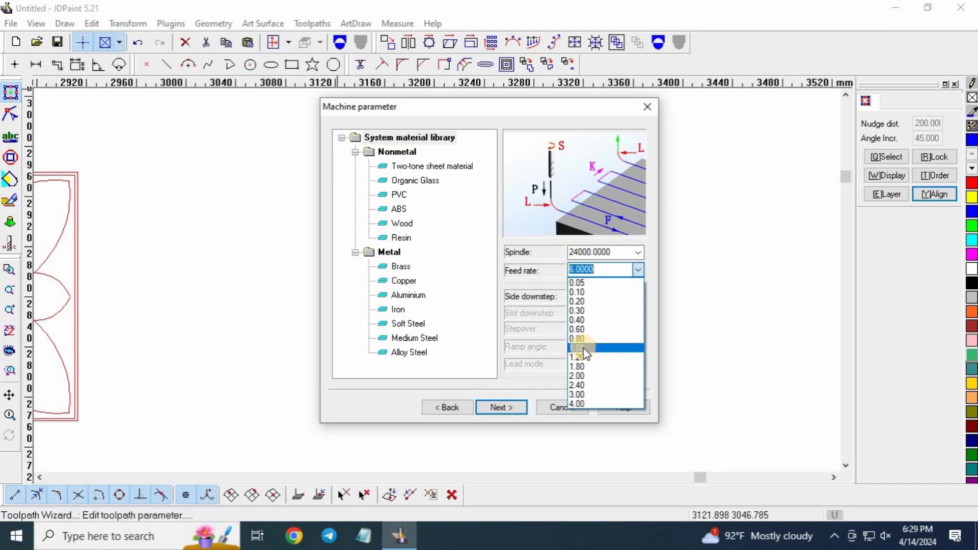
pyautogui.click(591, 348)
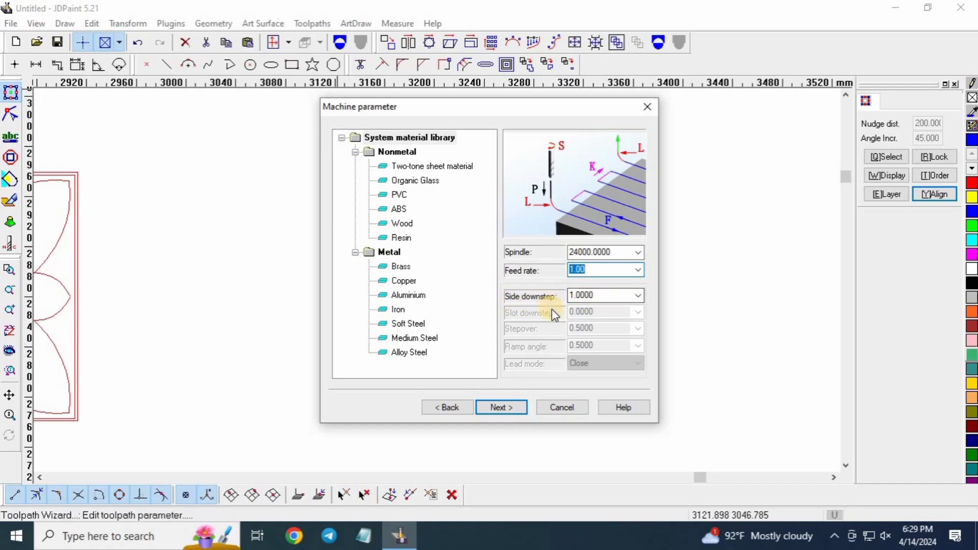
# Step: Set the side downstep to 6.00 and calculate the corner pocket toolpath
pyautogui.click(638, 295)
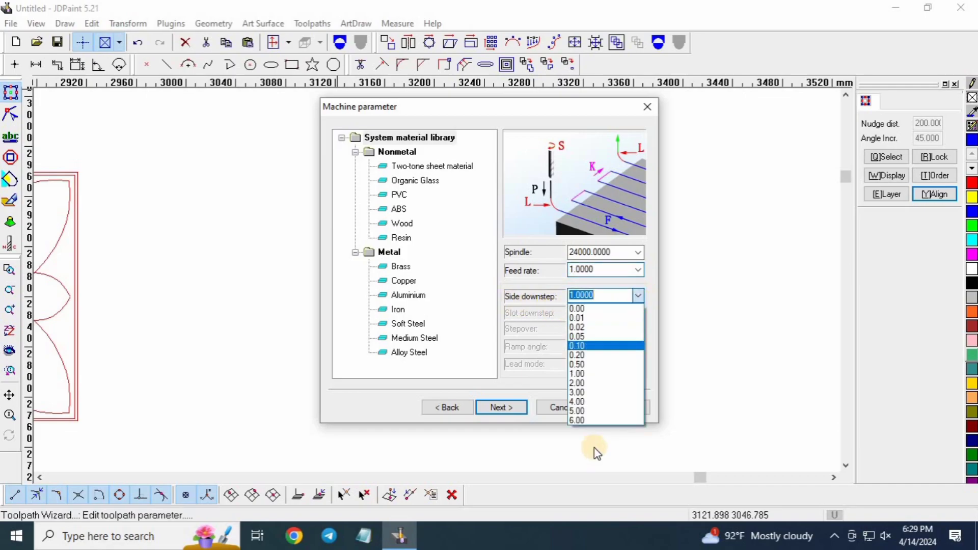
pyautogui.click(589, 421)
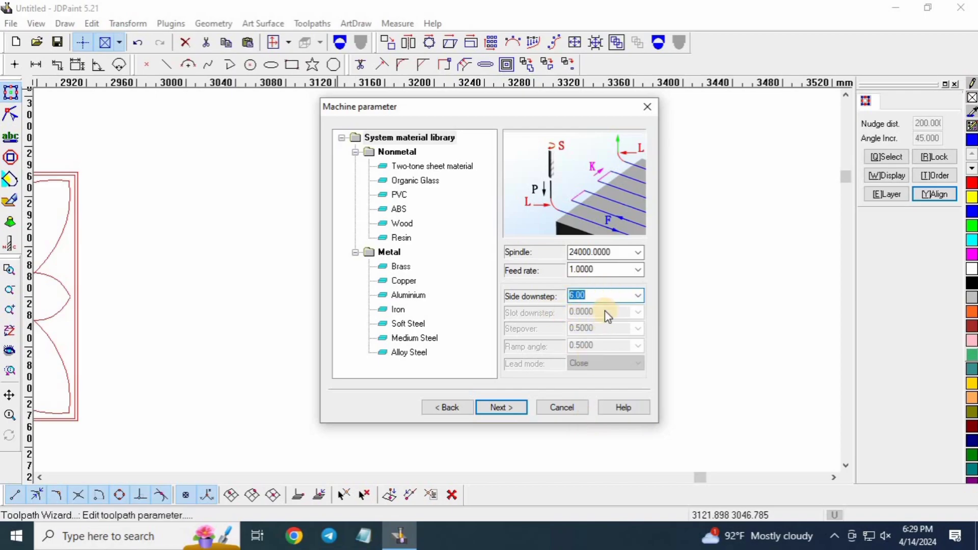
pyautogui.click(516, 410)
pyautogui.click(509, 410)
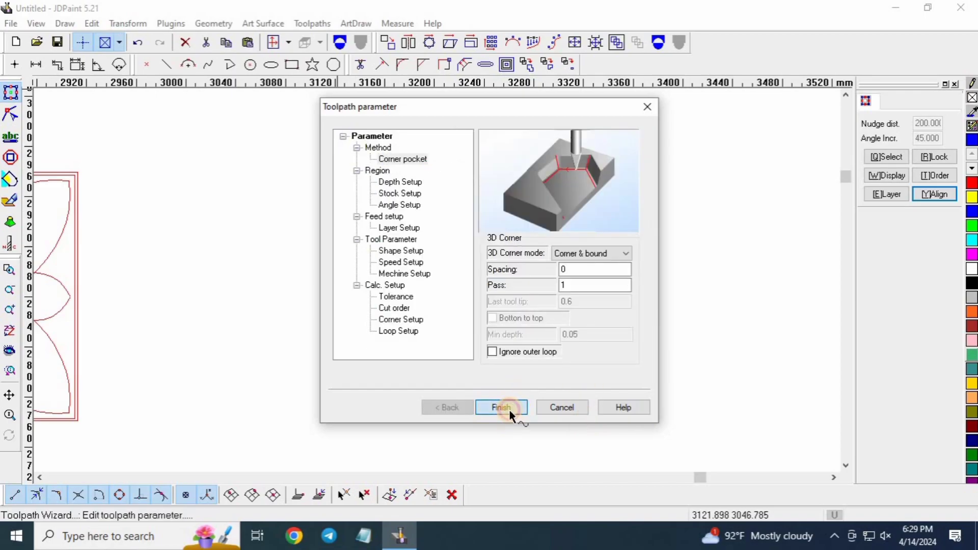
pyautogui.click(570, 275)
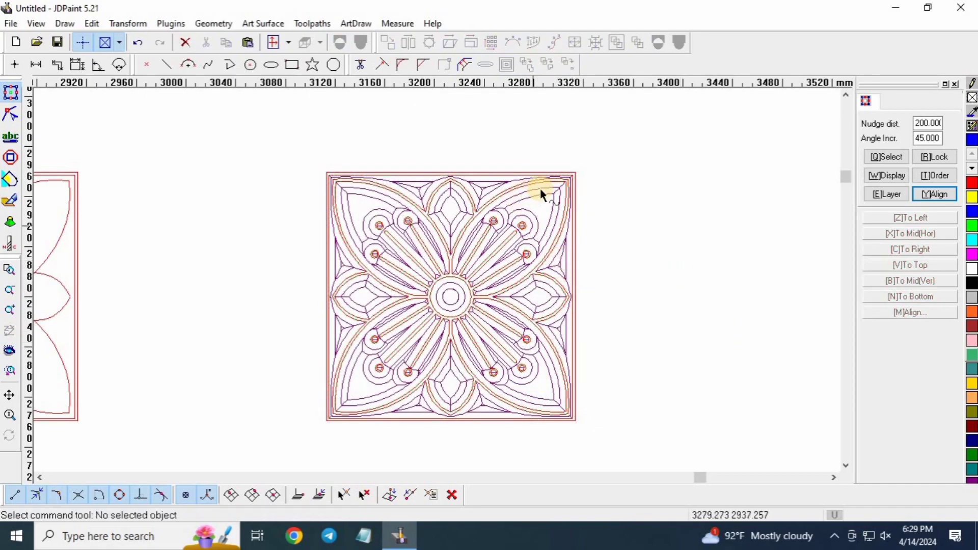
# Step: Select the calculated toolpath group and export it to the Desktop as an En3d file named "v carving"
pyautogui.scroll(1, 531, 211)
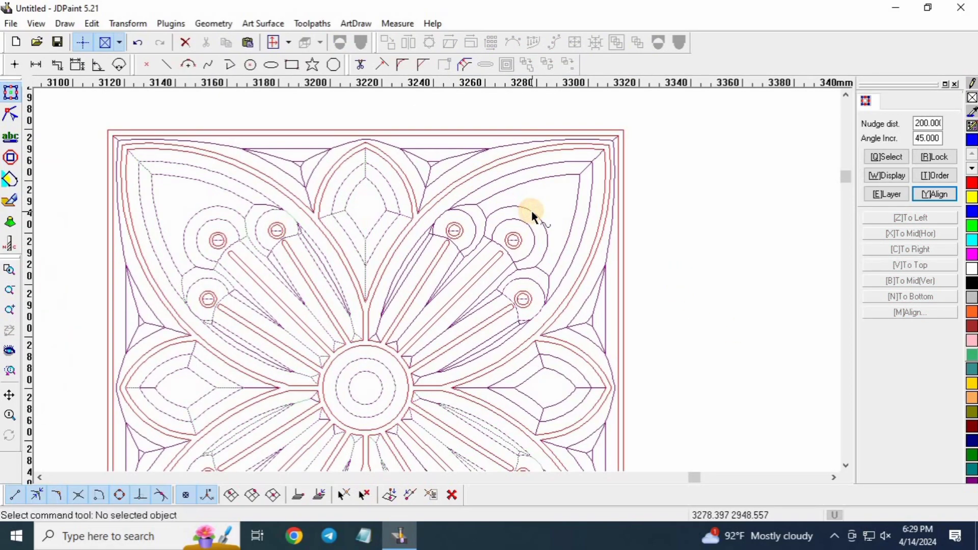
pyautogui.click(546, 199)
pyautogui.click(548, 204)
pyautogui.scroll(1, 549, 203)
pyautogui.moveTo(578, 175); pyautogui.dragTo(563, 208)
pyautogui.scroll(-2, 458, 175)
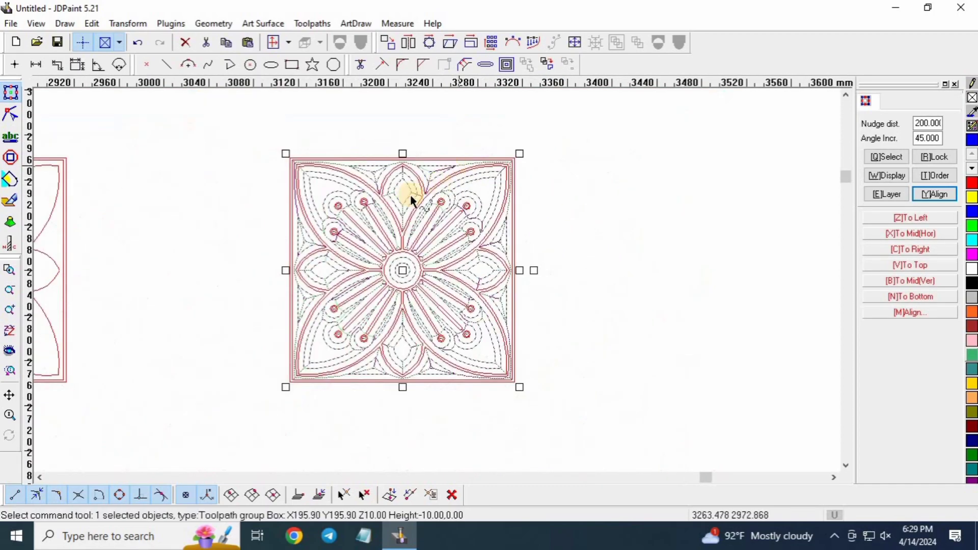
pyautogui.click(312, 23)
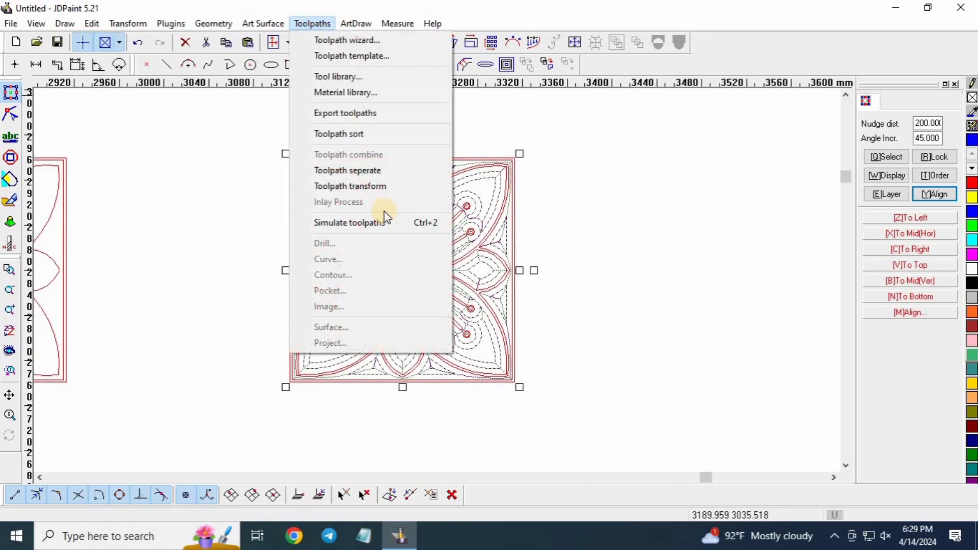
pyautogui.click(364, 117)
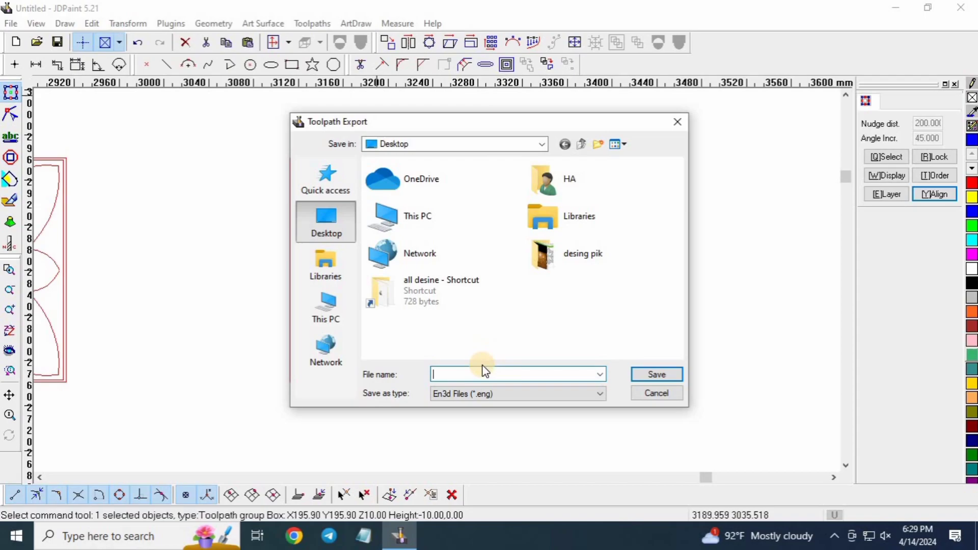
pyautogui.write('v carving')
pyautogui.click(658, 375)
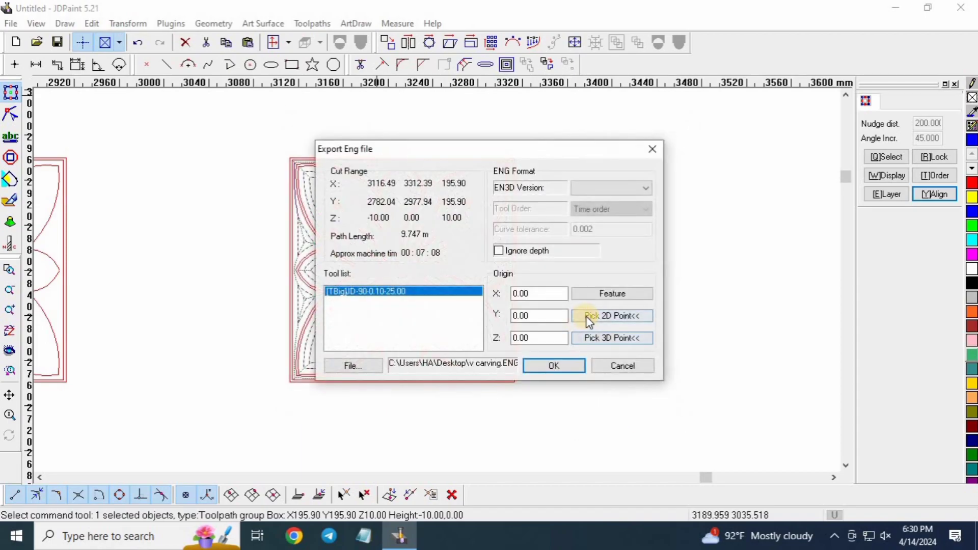
# Step: Pick the midpoint of the outer frame's left edge as the 2D export origin and complete the ENG file export
pyautogui.click(594, 317)
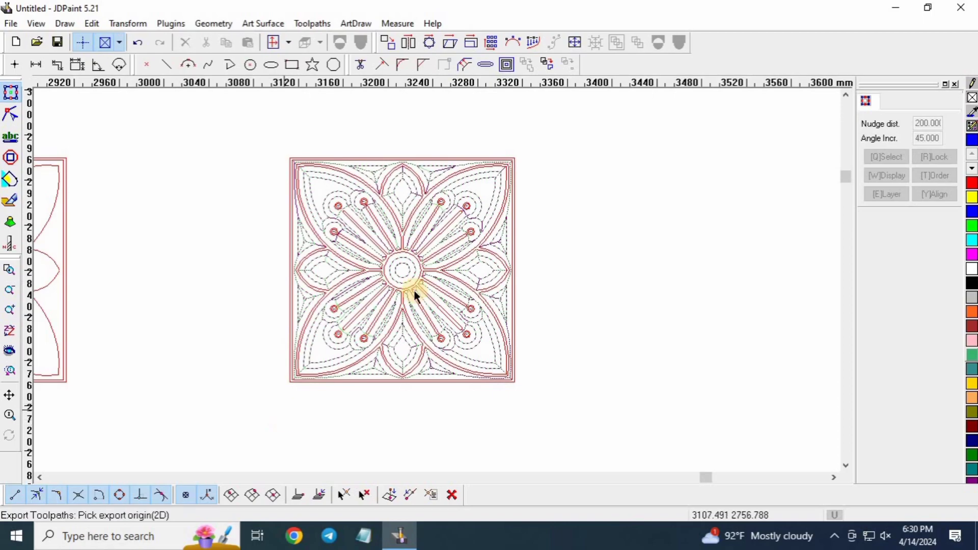
pyautogui.scroll(1, 271, 256)
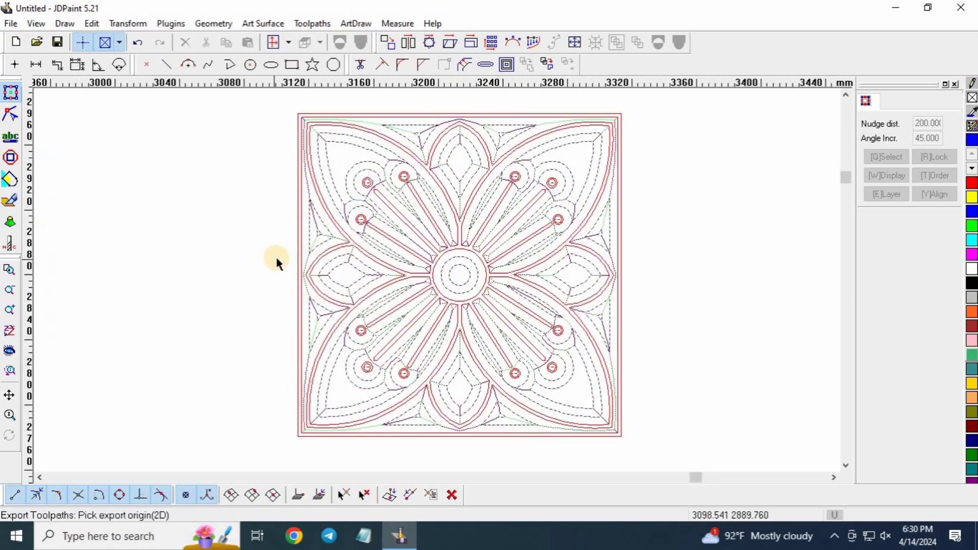
pyautogui.scroll(1, 280, 263)
pyautogui.scroll(1, 295, 278)
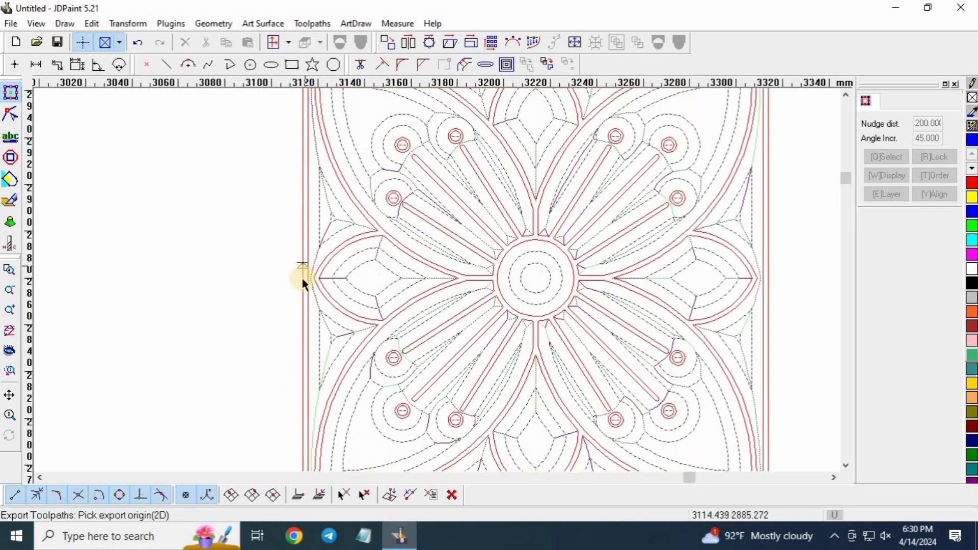
pyautogui.click(303, 279)
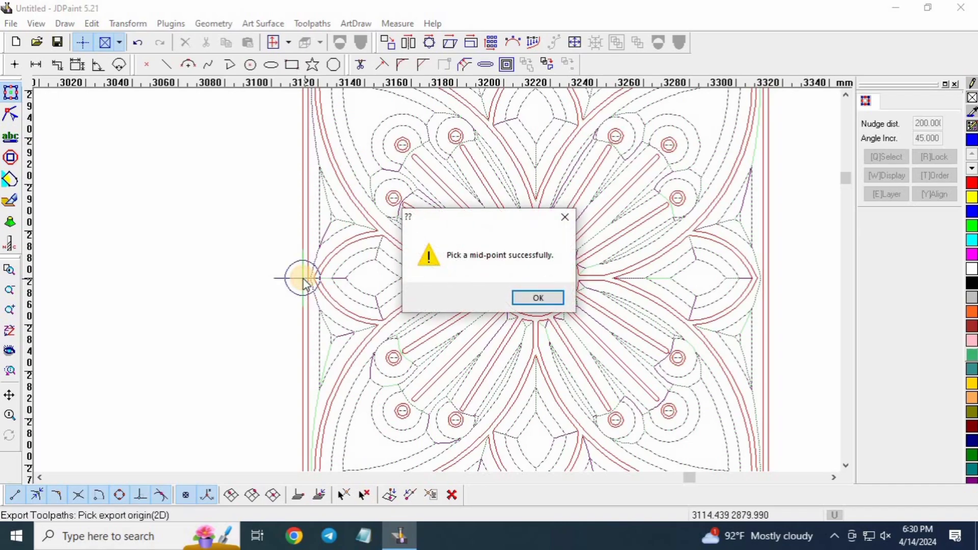
pyautogui.press('Return')
pyautogui.press('Return')
pyautogui.press('Return')
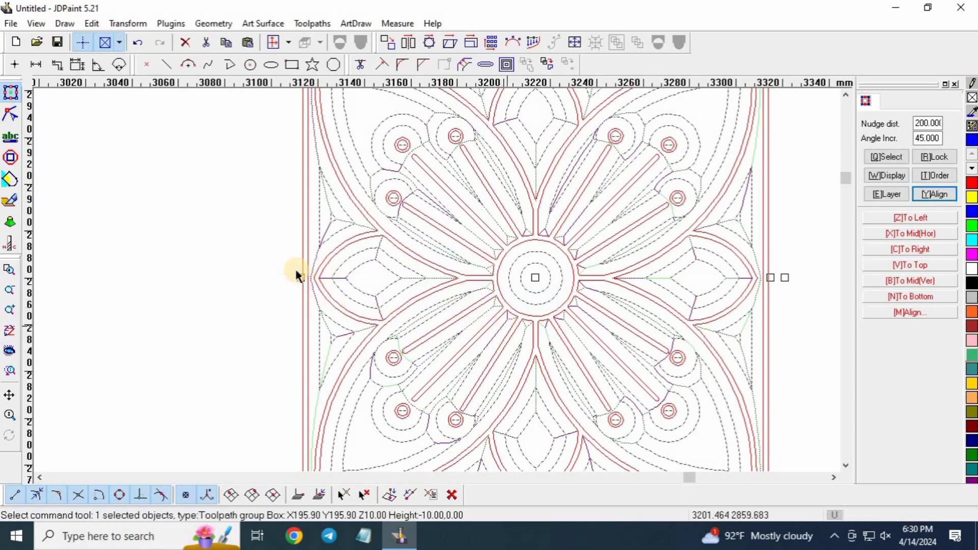
# Step: Undo the toolpath calculation on the thickened flower outline
pyautogui.scroll(-2, 297, 273)
pyautogui.hotkey('ctrl', 'z')
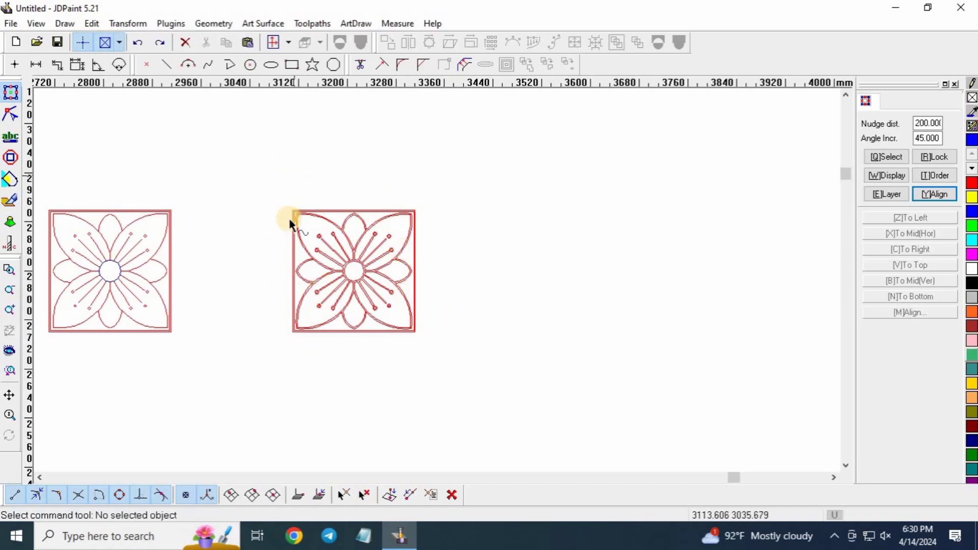
# Step: Save the drawing to the Desktop as a JDPaint file named "v carving" and close the program
pyautogui.click(58, 41)
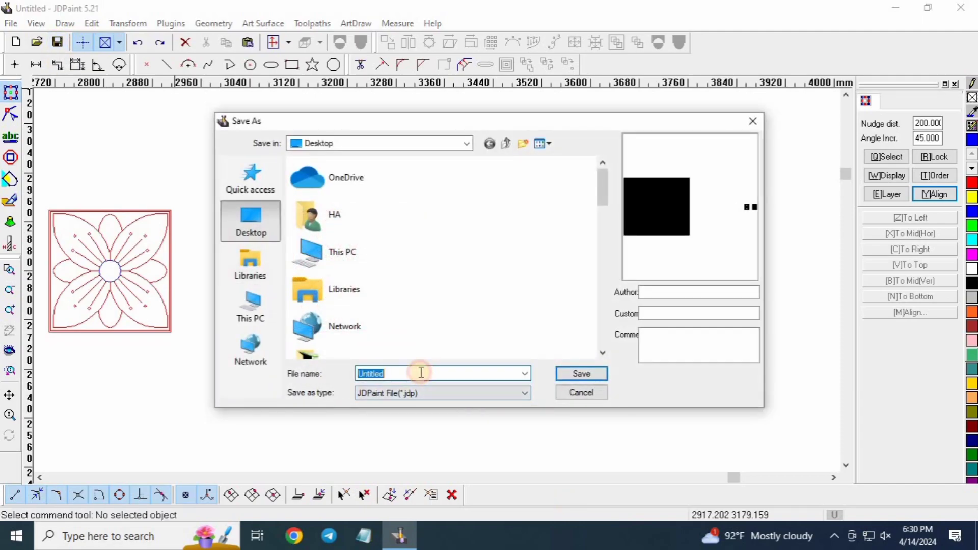
pyautogui.write('v ')
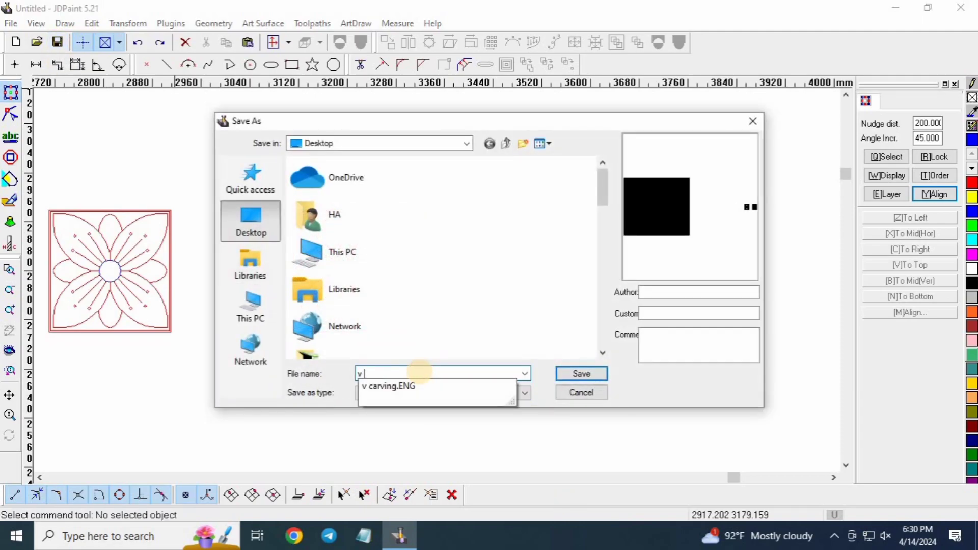
pyautogui.write('carving')
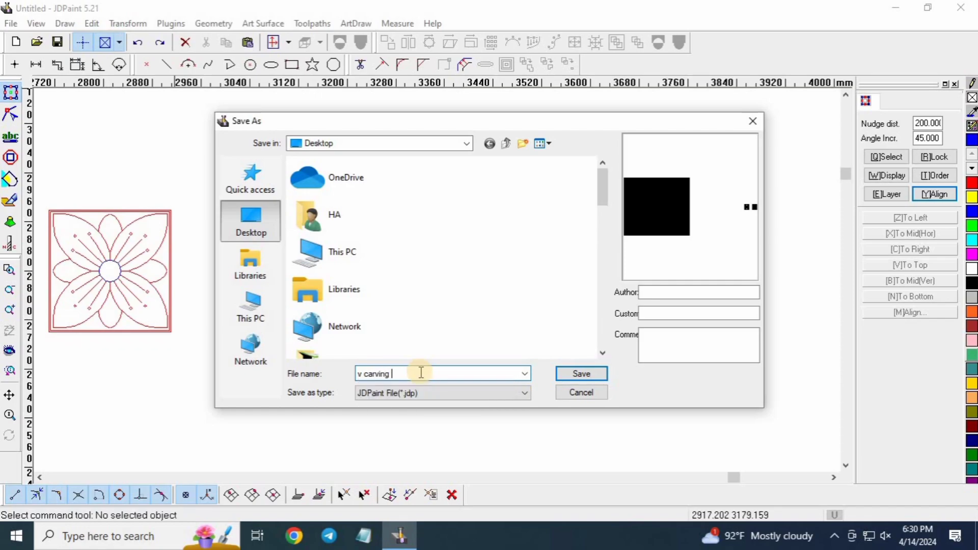
pyautogui.click(582, 374)
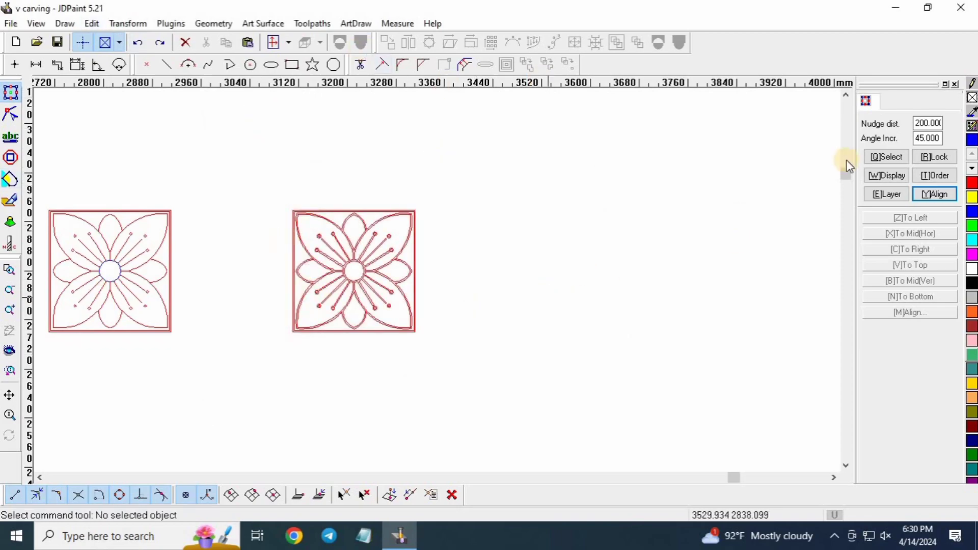
pyautogui.click(961, 7)
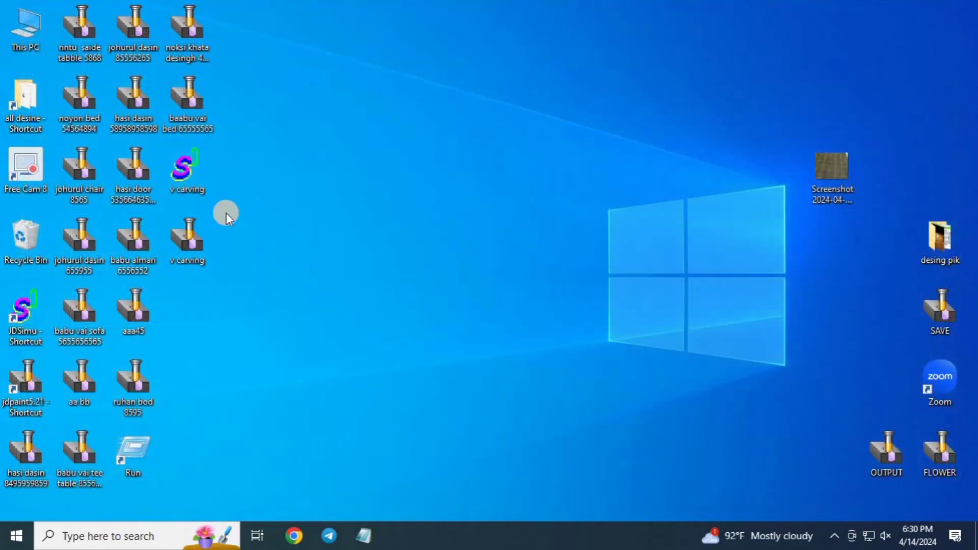
# Step: Set the exported "v carving" toolpath file apart on the desktop, open it in JDSimu and display the stock as a shaded solid
pyautogui.moveTo(184, 169); pyautogui.dragTo(456, 171)
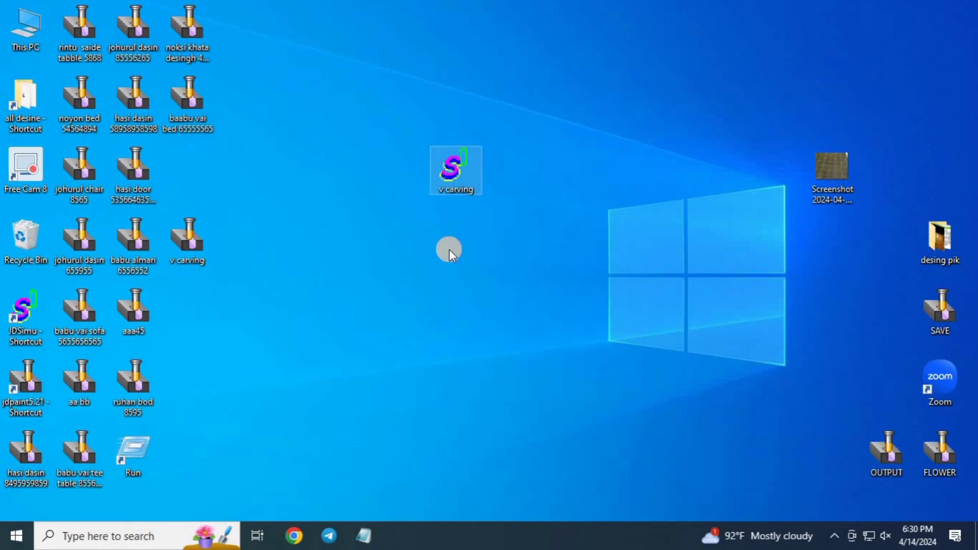
pyautogui.doubleClick(460, 165)
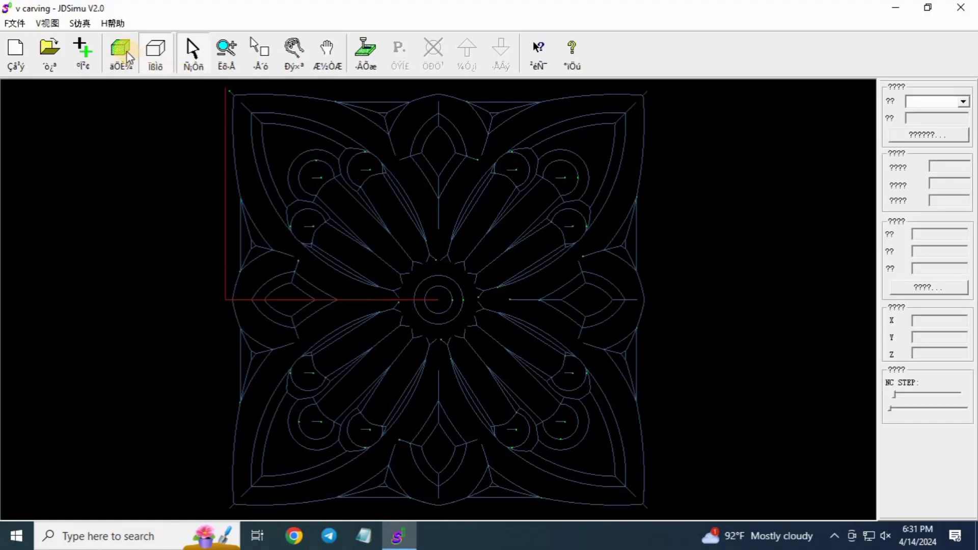
pyautogui.click(126, 50)
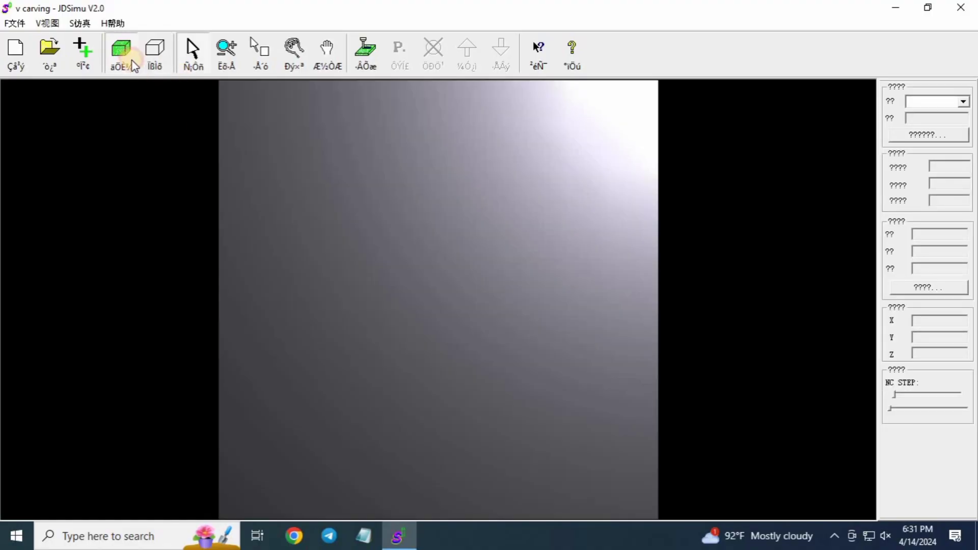
# Step: Run the V-carving machining simulation through to the end at an increased playback speed
pyautogui.click(376, 54)
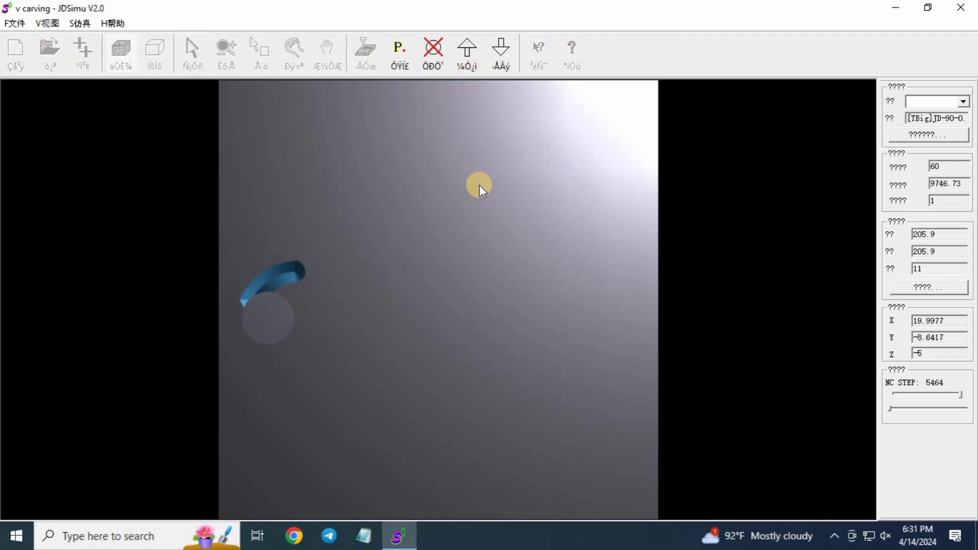
pyautogui.click(469, 51)
pyautogui.click(469, 51)
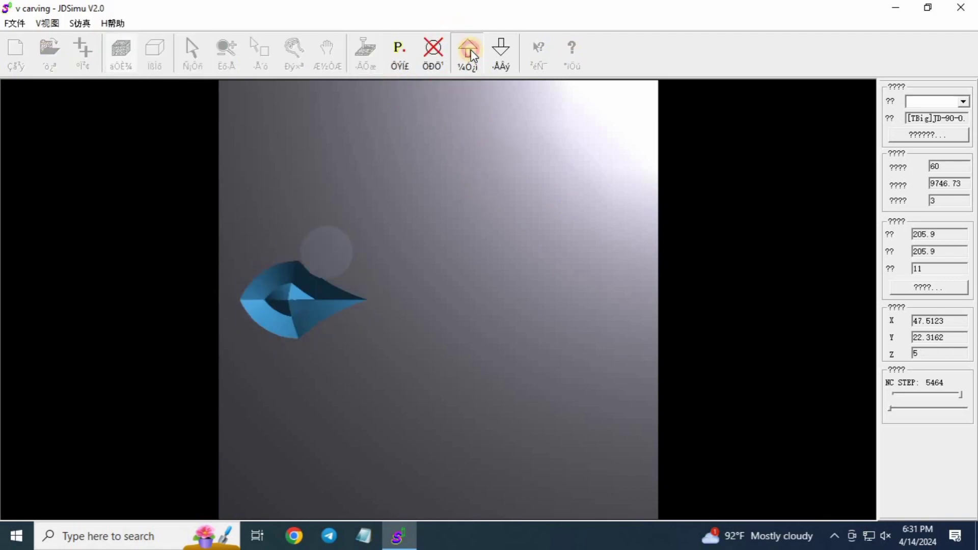
pyautogui.click(470, 50)
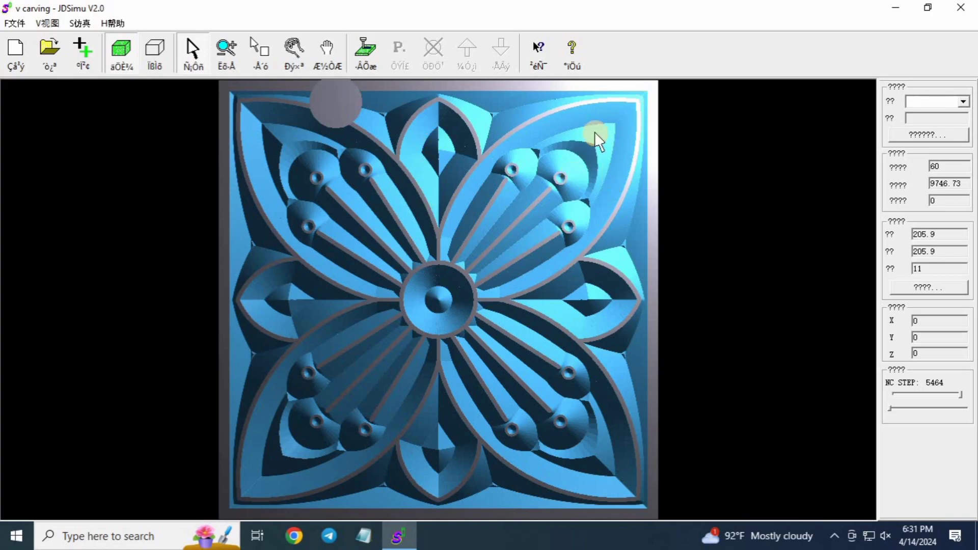
# Step: Close the simulator and move the "v carving" toolpath file above the Screenshot file on the desktop
pyautogui.click(966, 4)
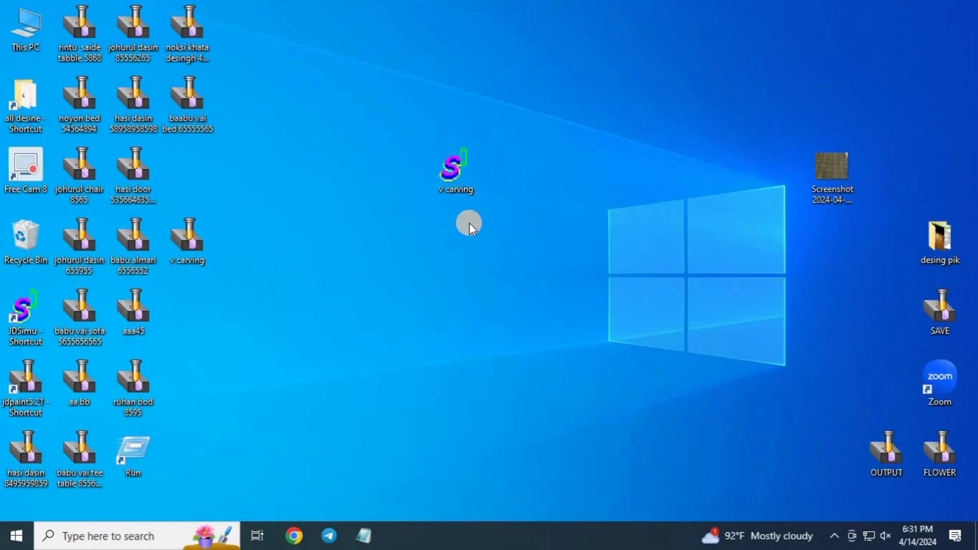
pyautogui.moveTo(467, 175); pyautogui.dragTo(777, 97)
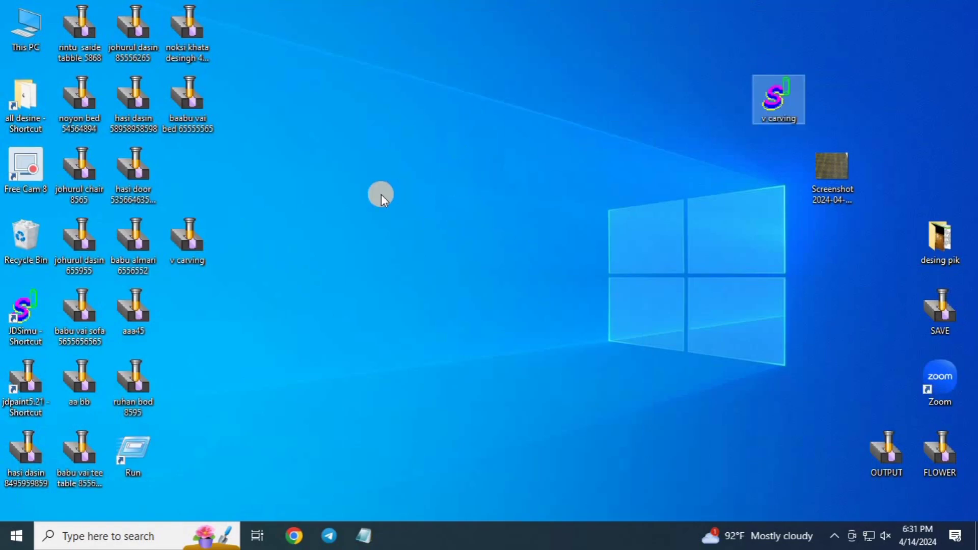